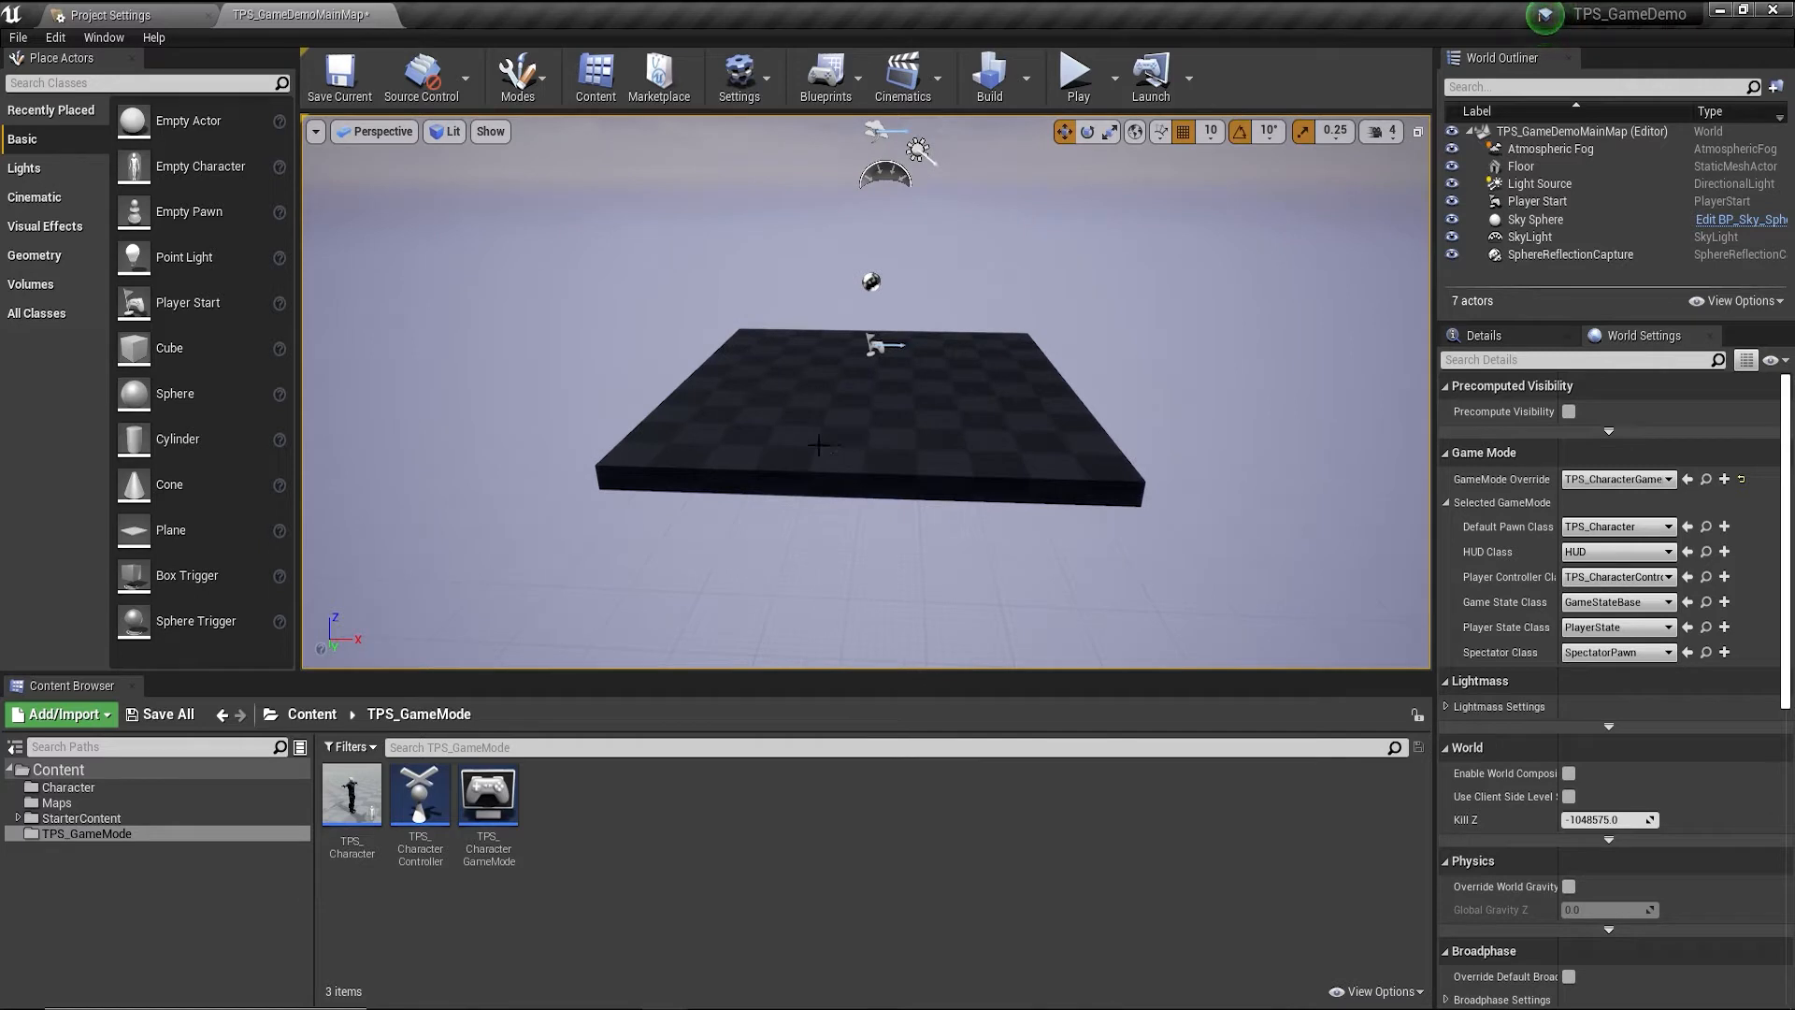
# Scale the Floor actor uniformly to 30 on the X, Y and Z axes.
pyautogui.click(837, 423)
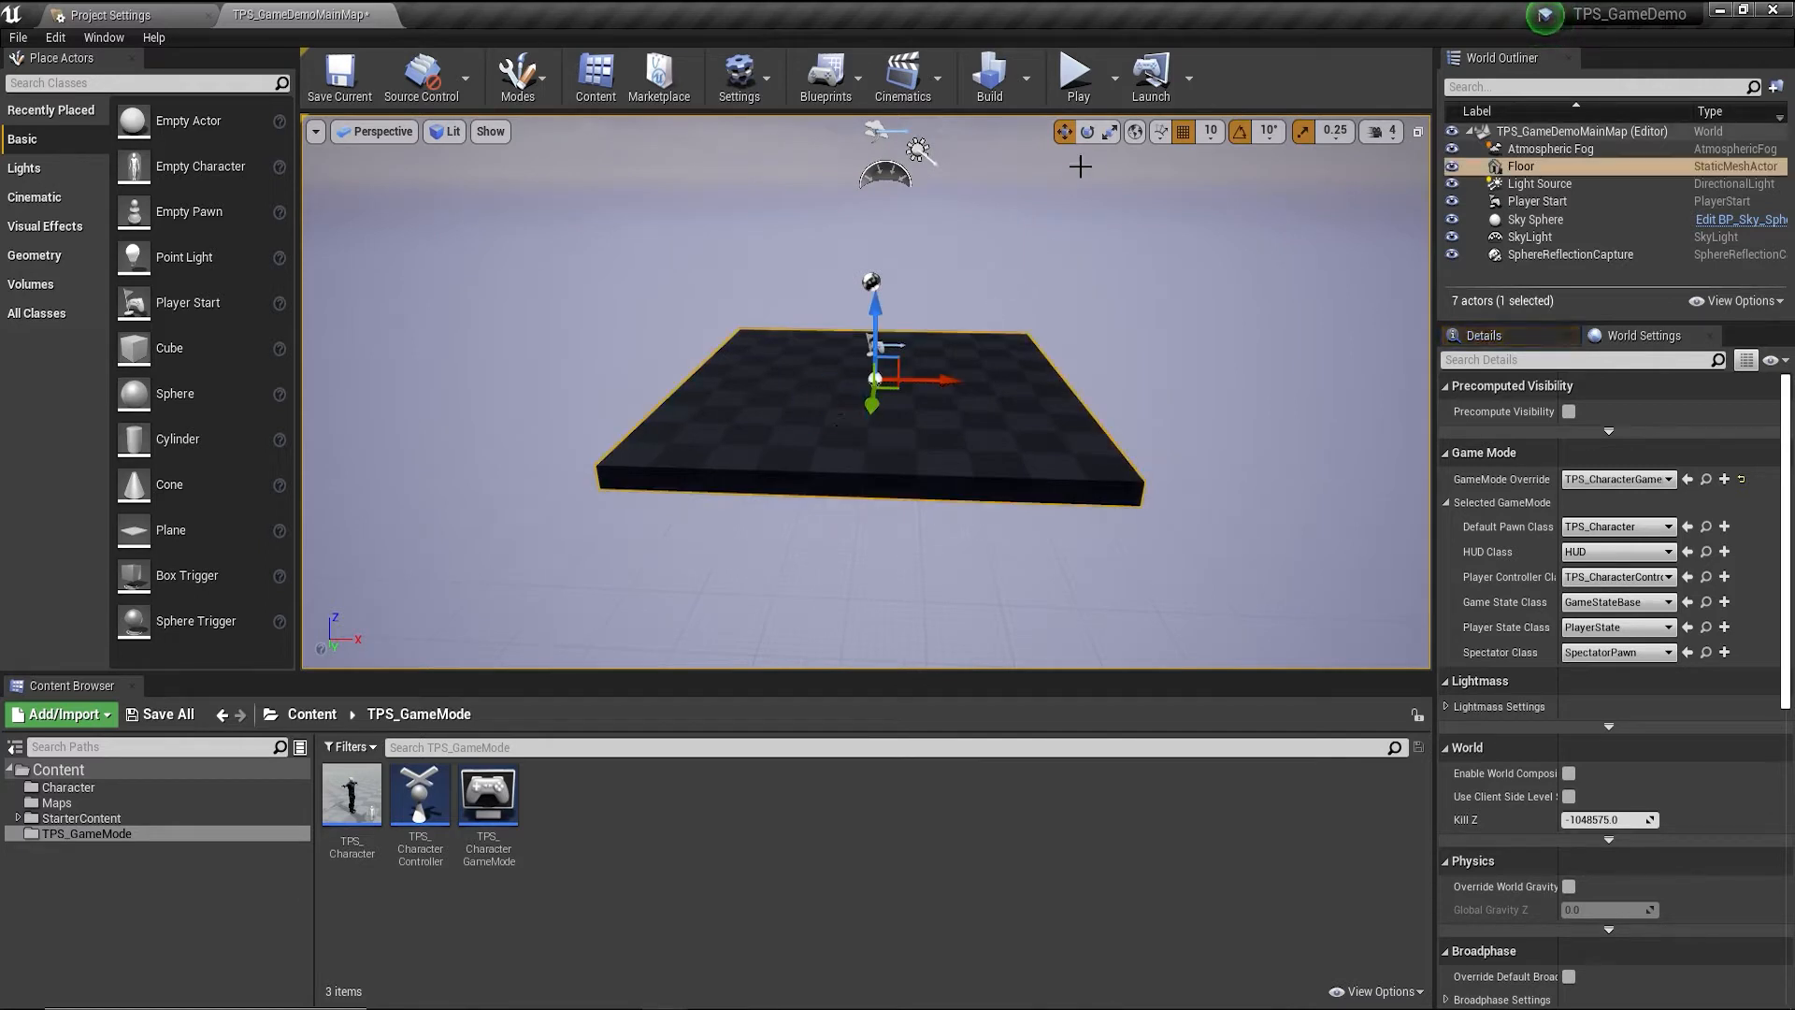
pyautogui.click(1110, 139)
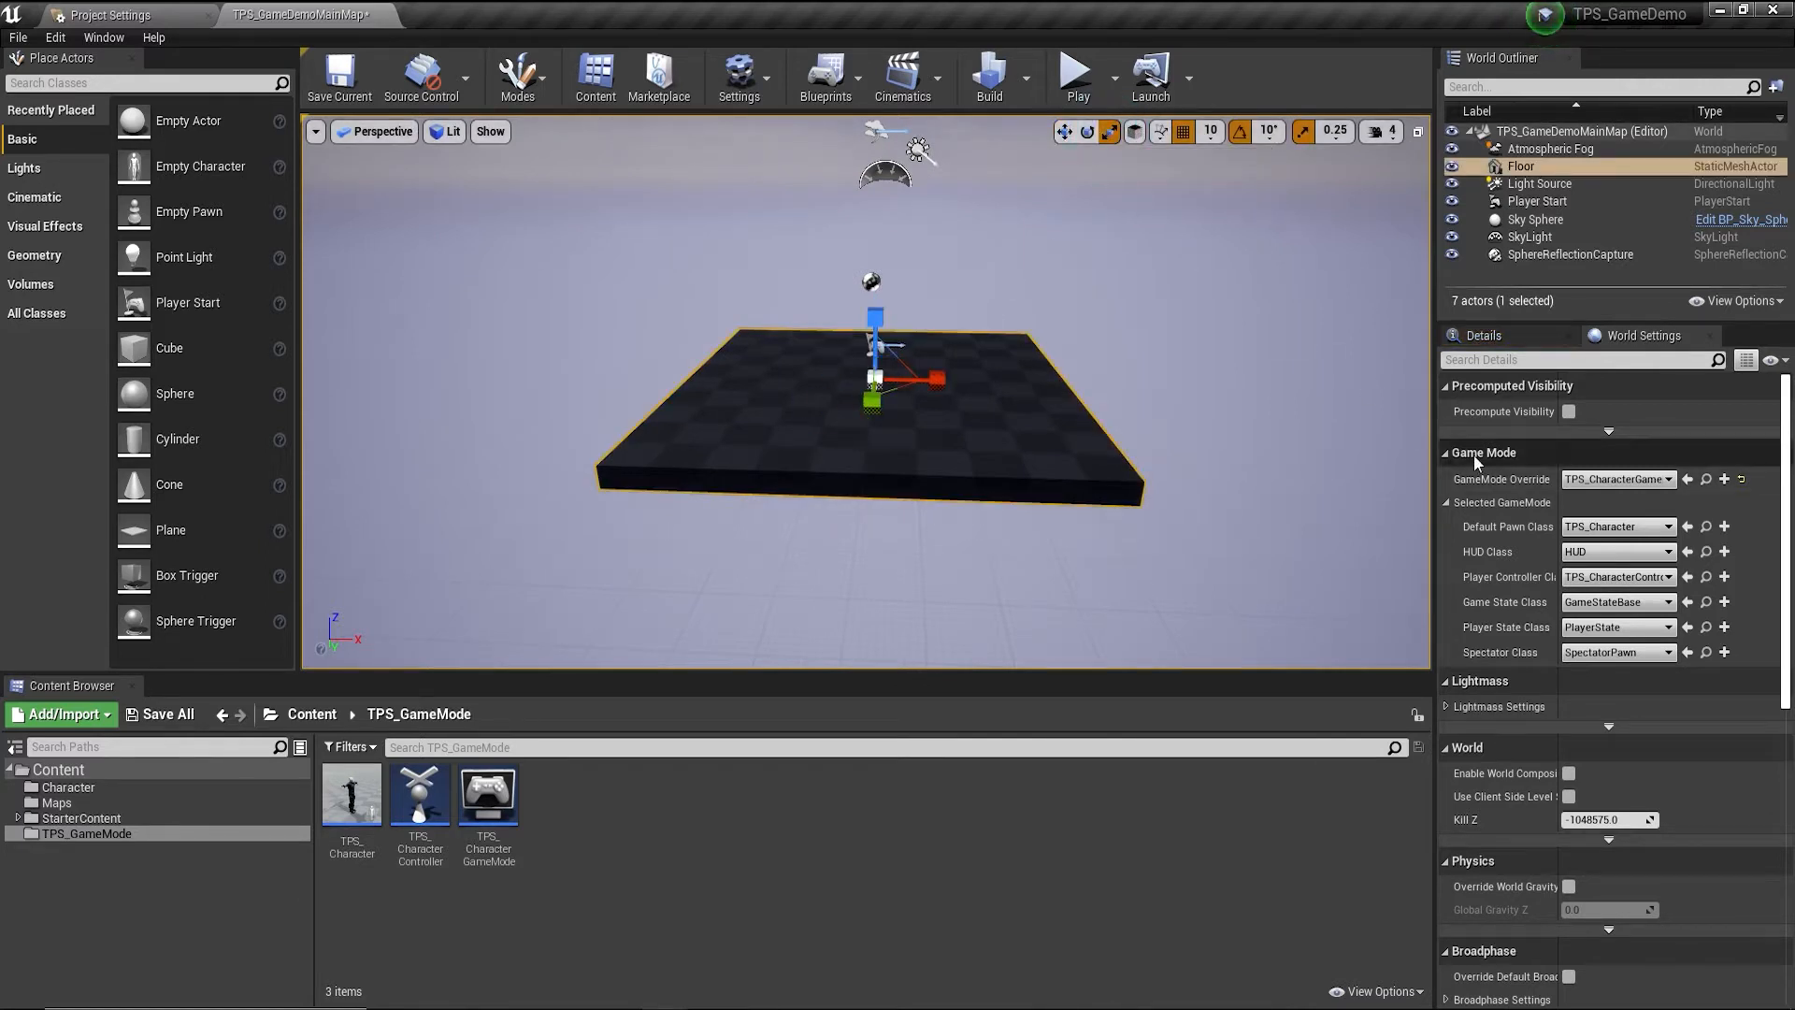
pyautogui.click(1479, 337)
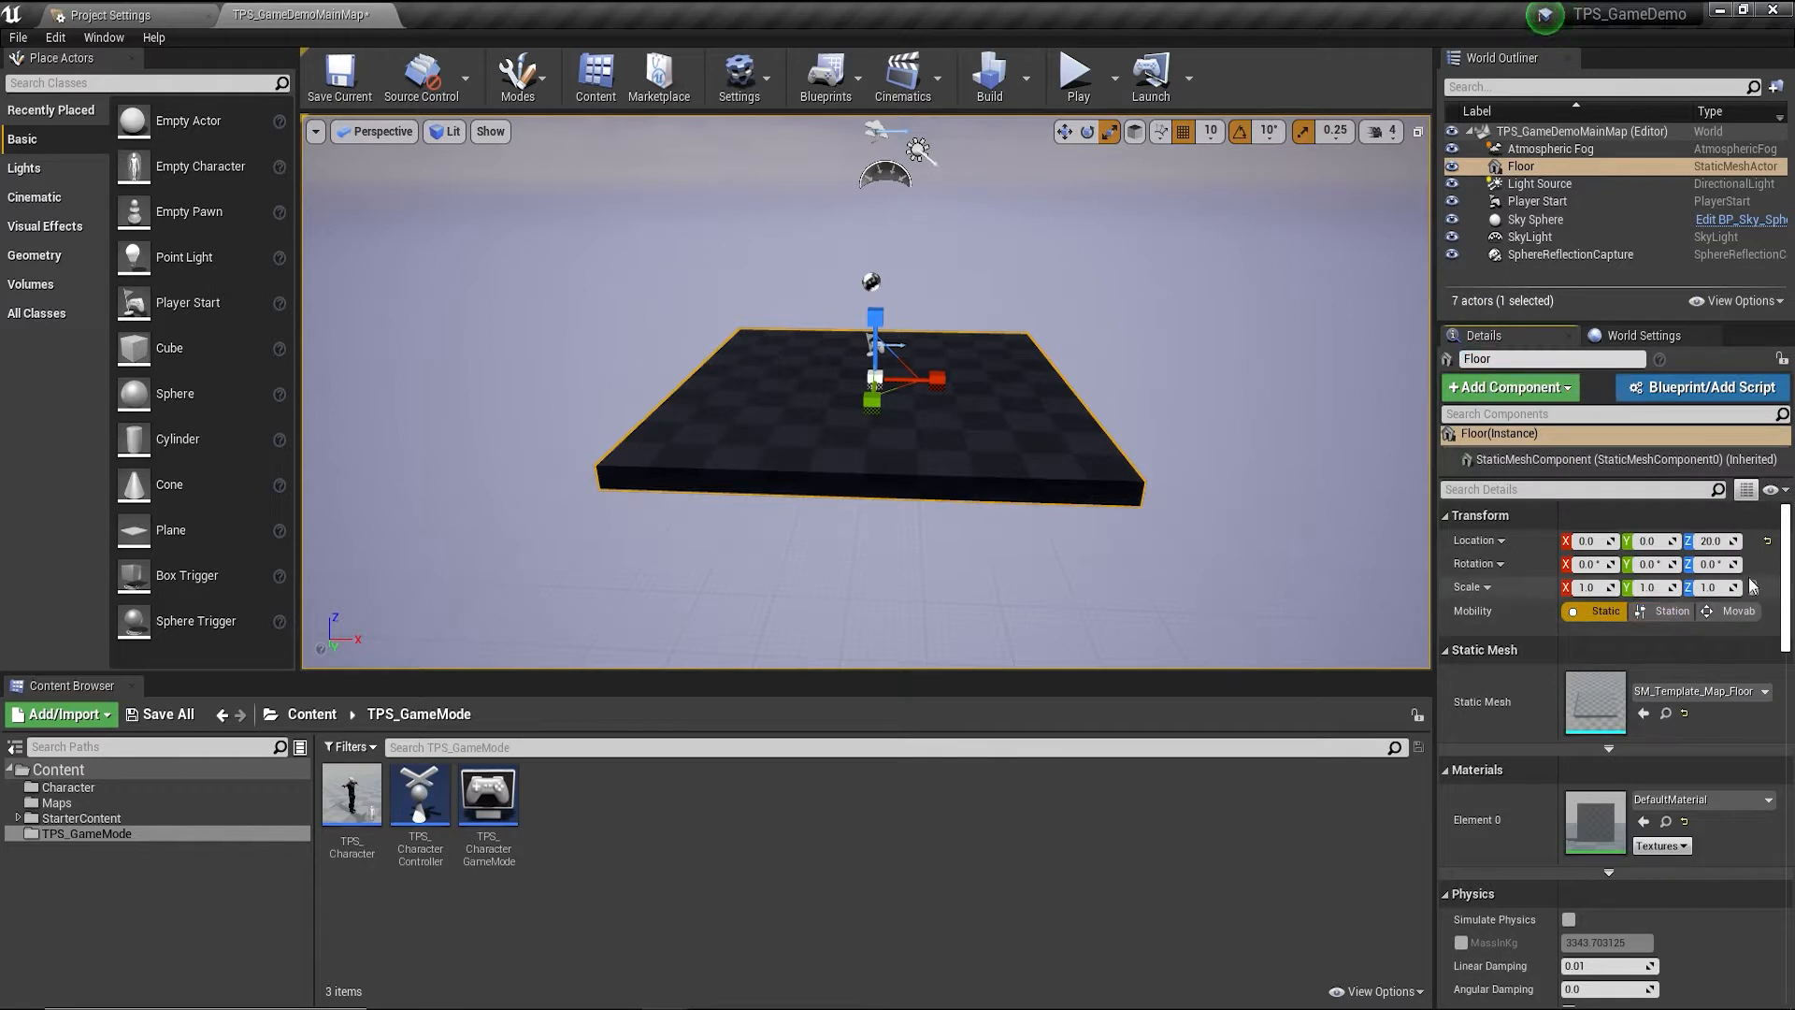
pyautogui.click(1587, 587)
pyautogui.write('30')
pyautogui.press('Return')
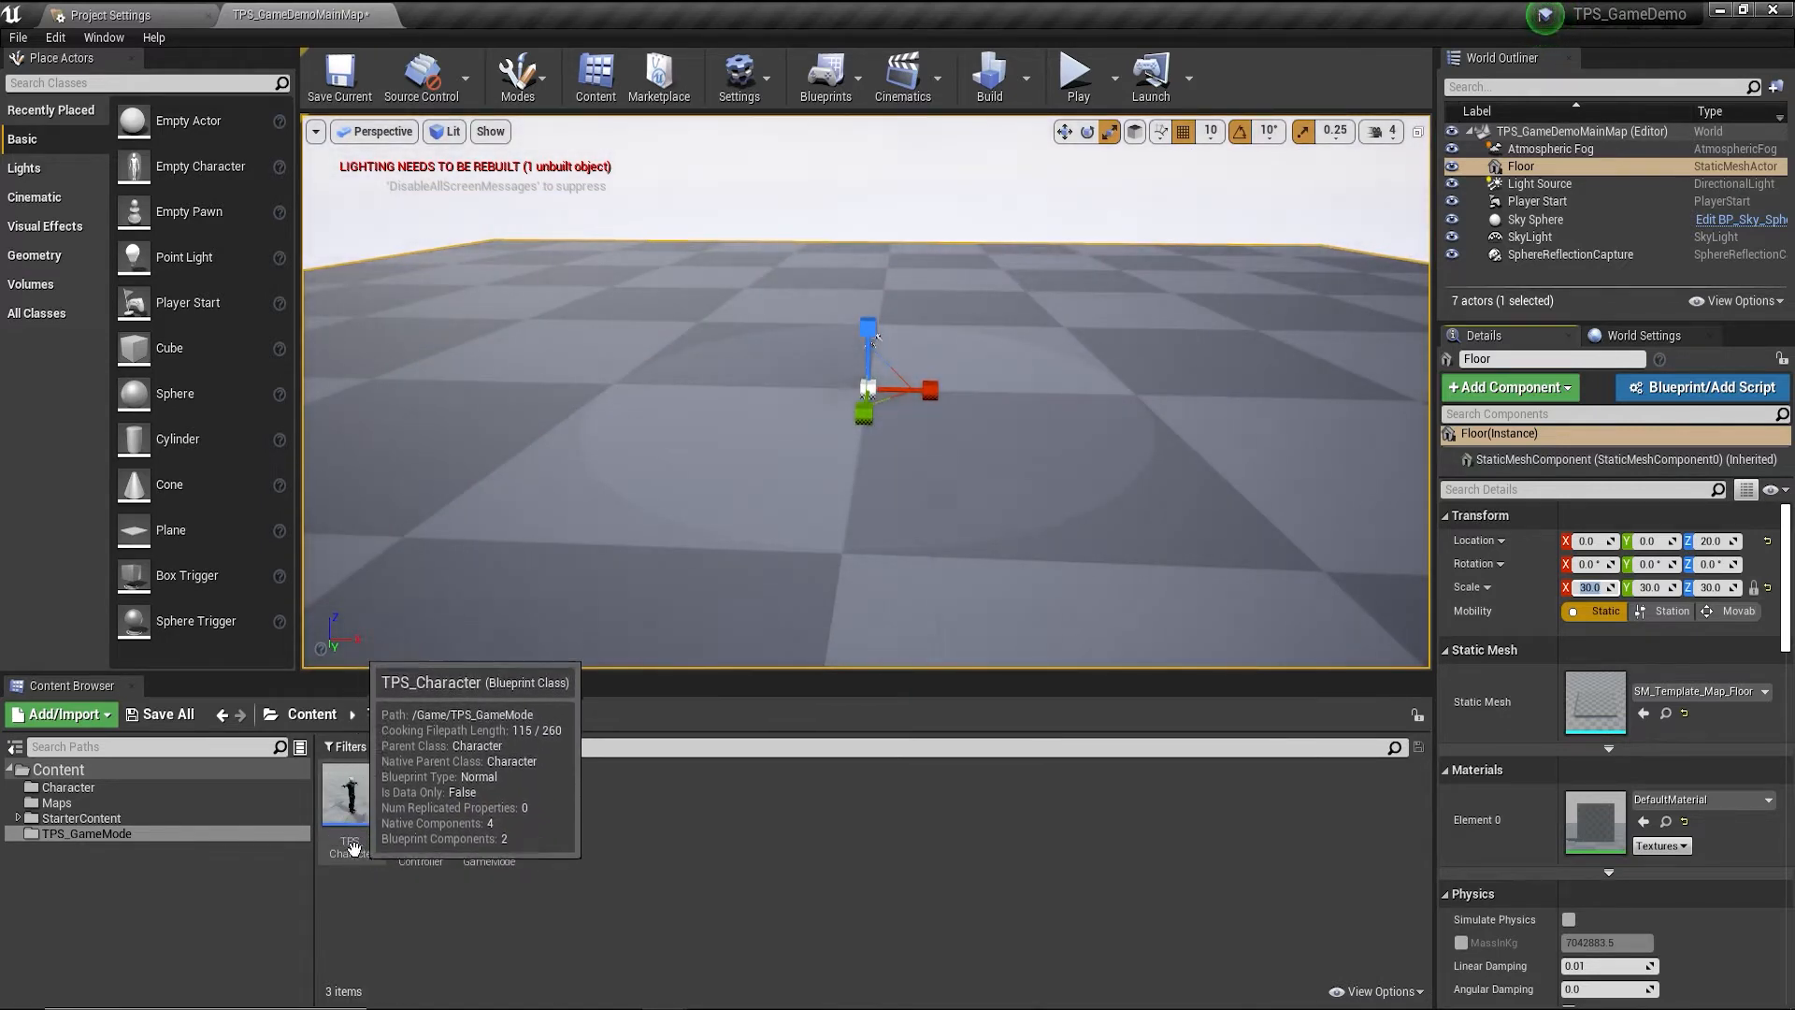
# Open the TPS_Character blueprint and bring up an empty area of its Event Graph.
pyautogui.doubleClick(344, 809)
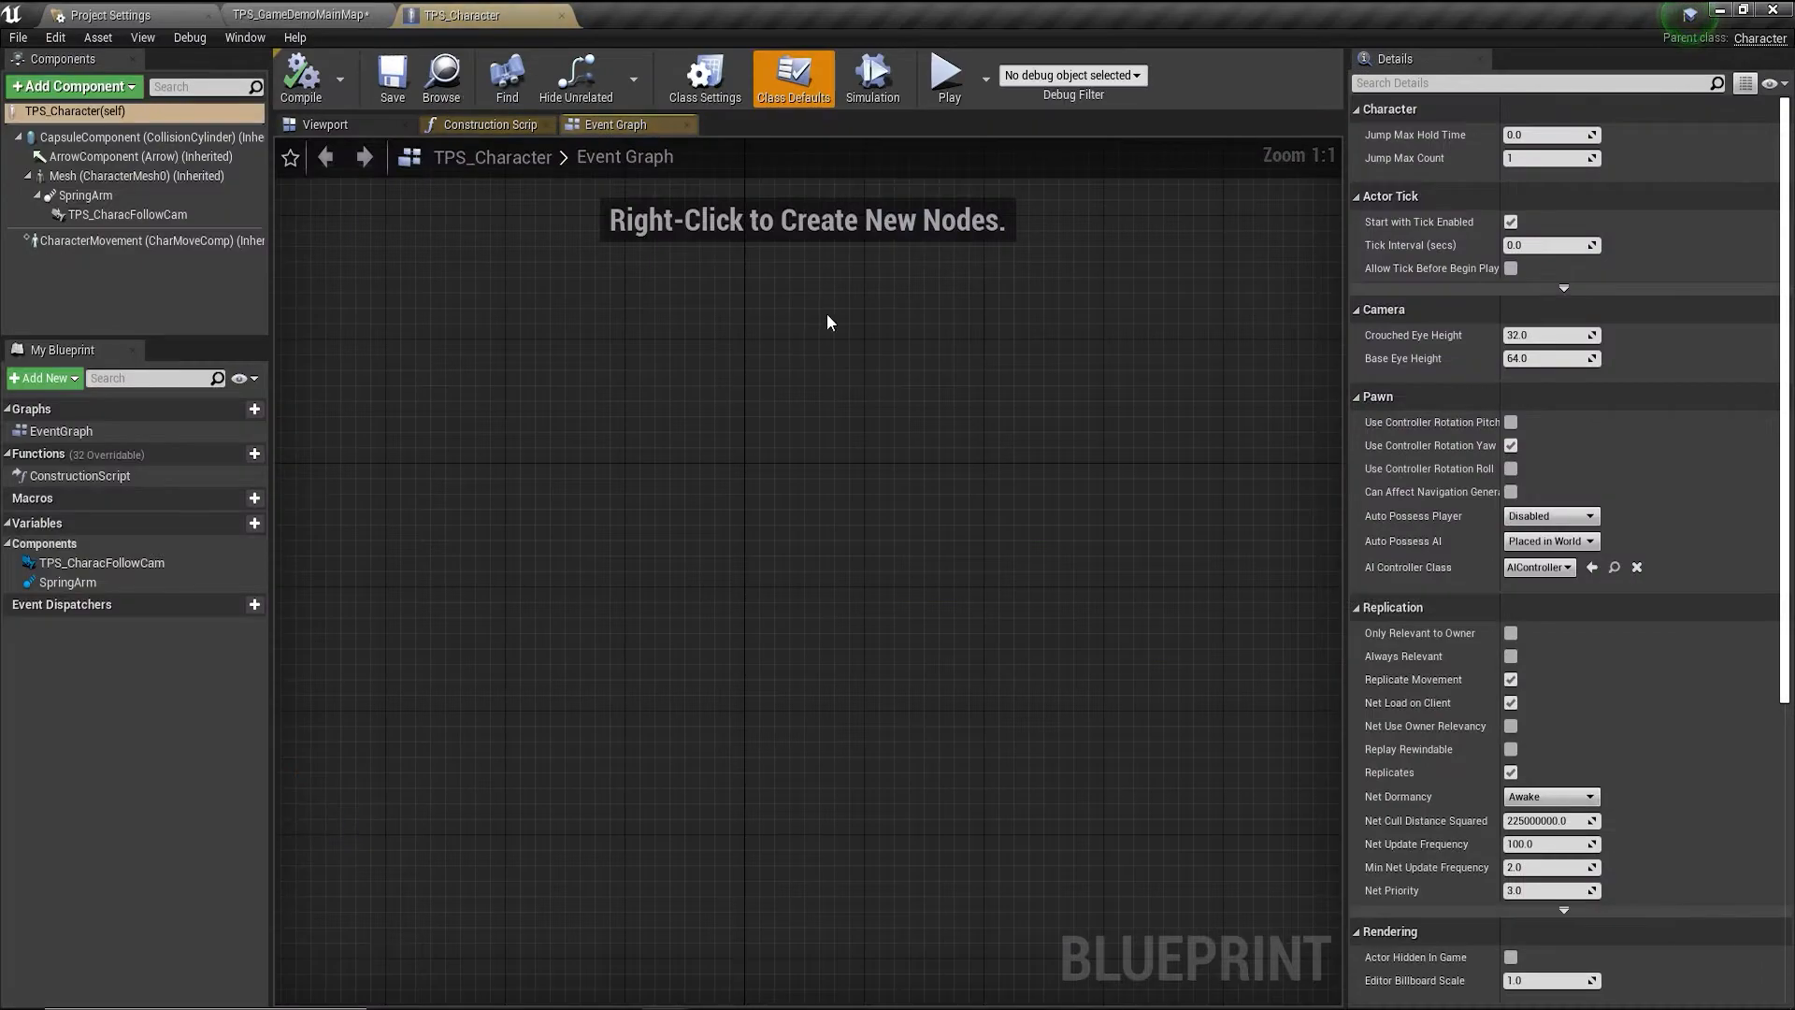
pyautogui.moveTo(715, 445); pyautogui.dragTo(819, 467, button='right')
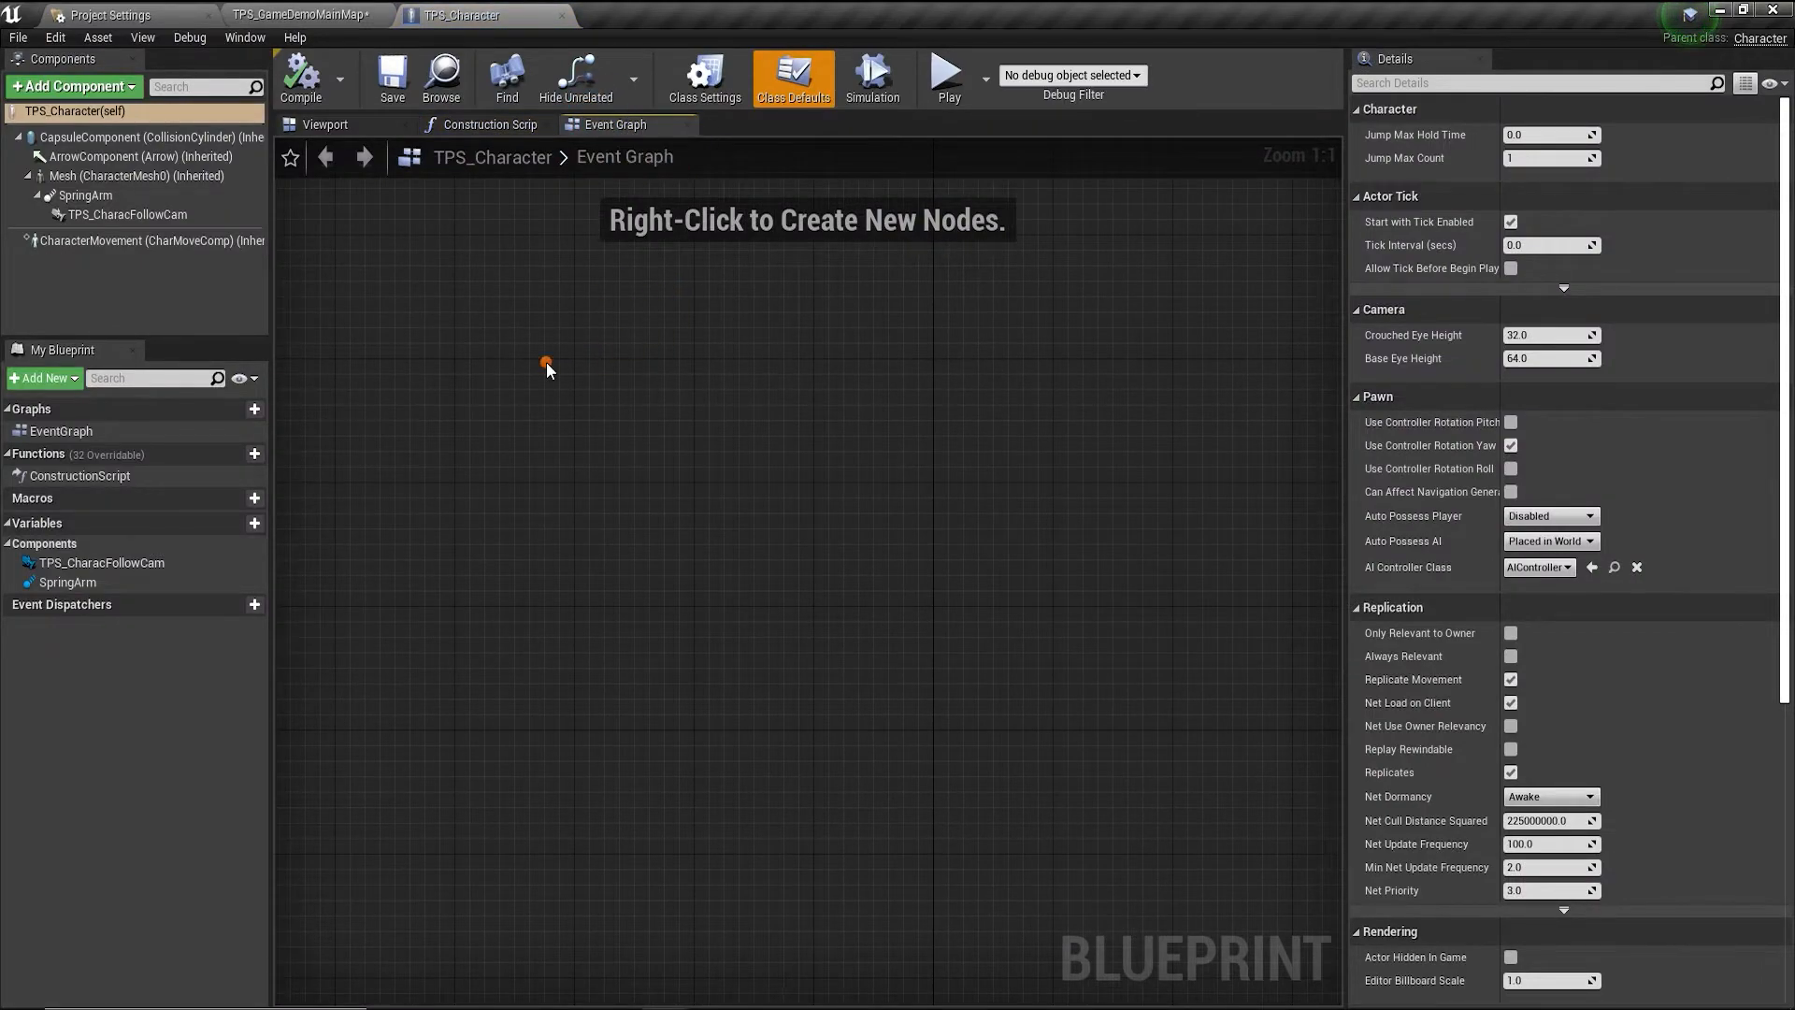
pyautogui.moveTo(546, 362); pyautogui.dragTo(711, 458, button='right')
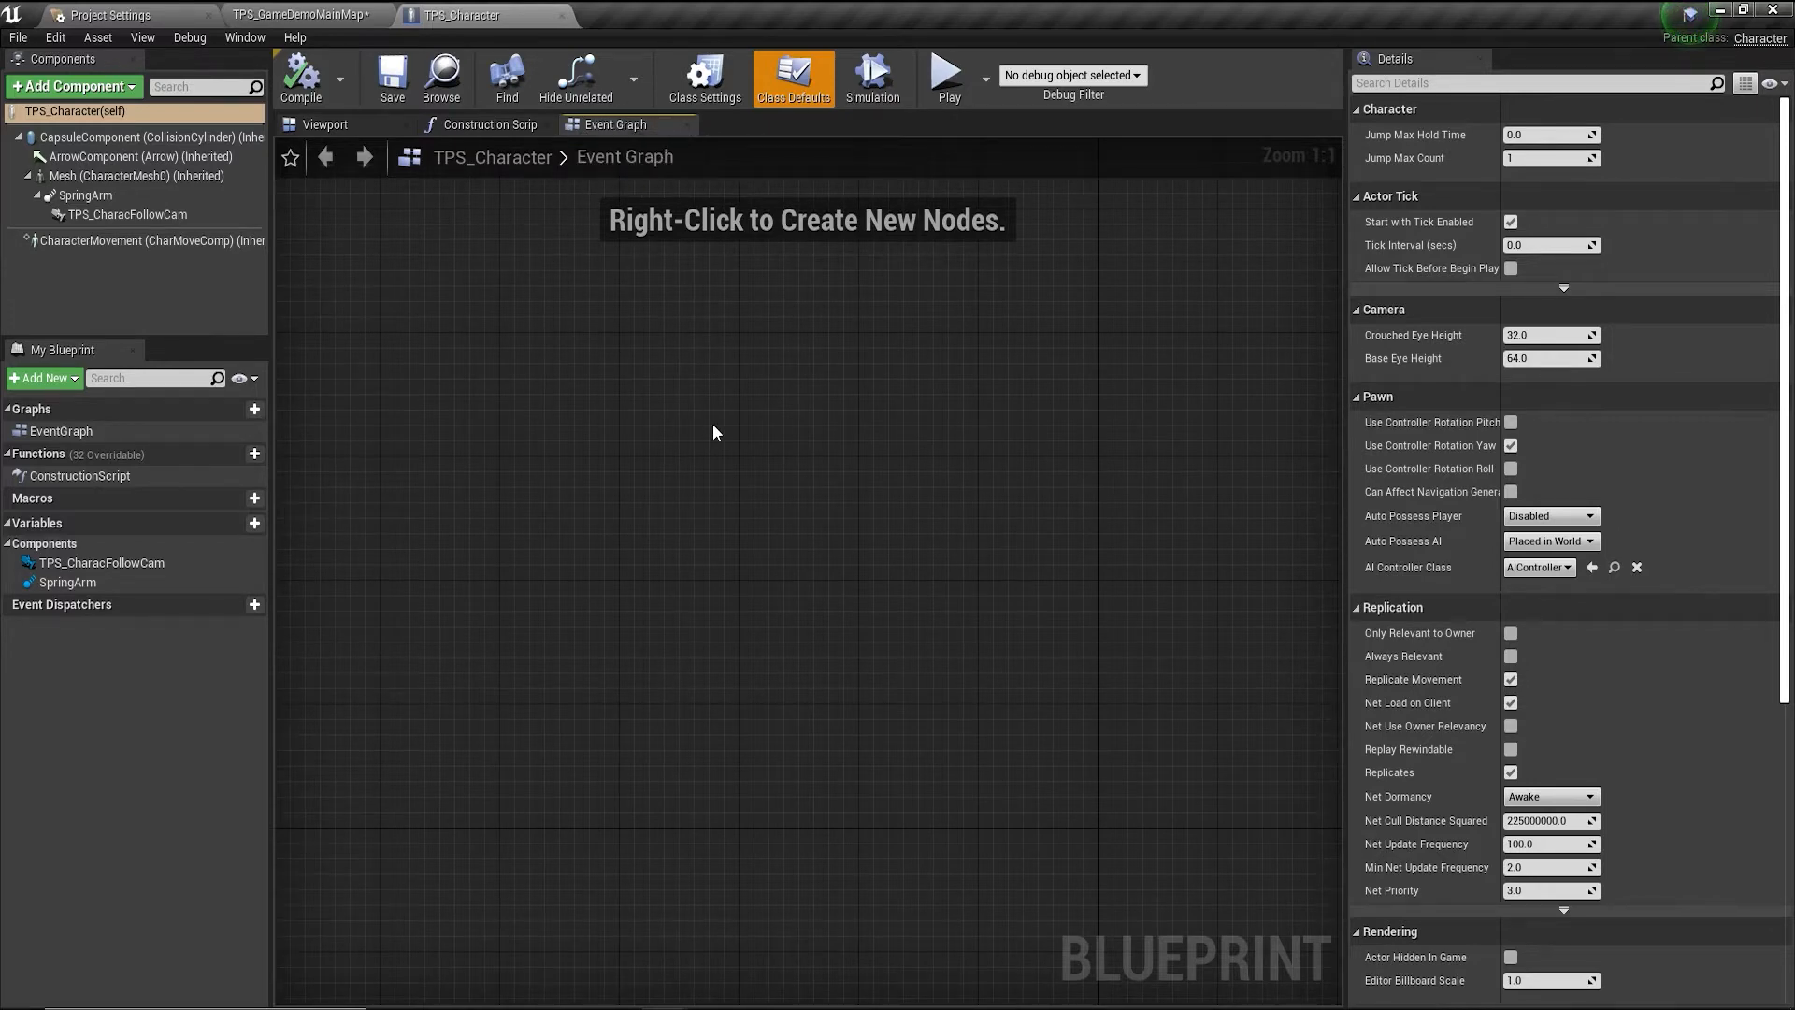
# Open the engine's Input settings in the Project Settings.
pyautogui.click(93, 10)
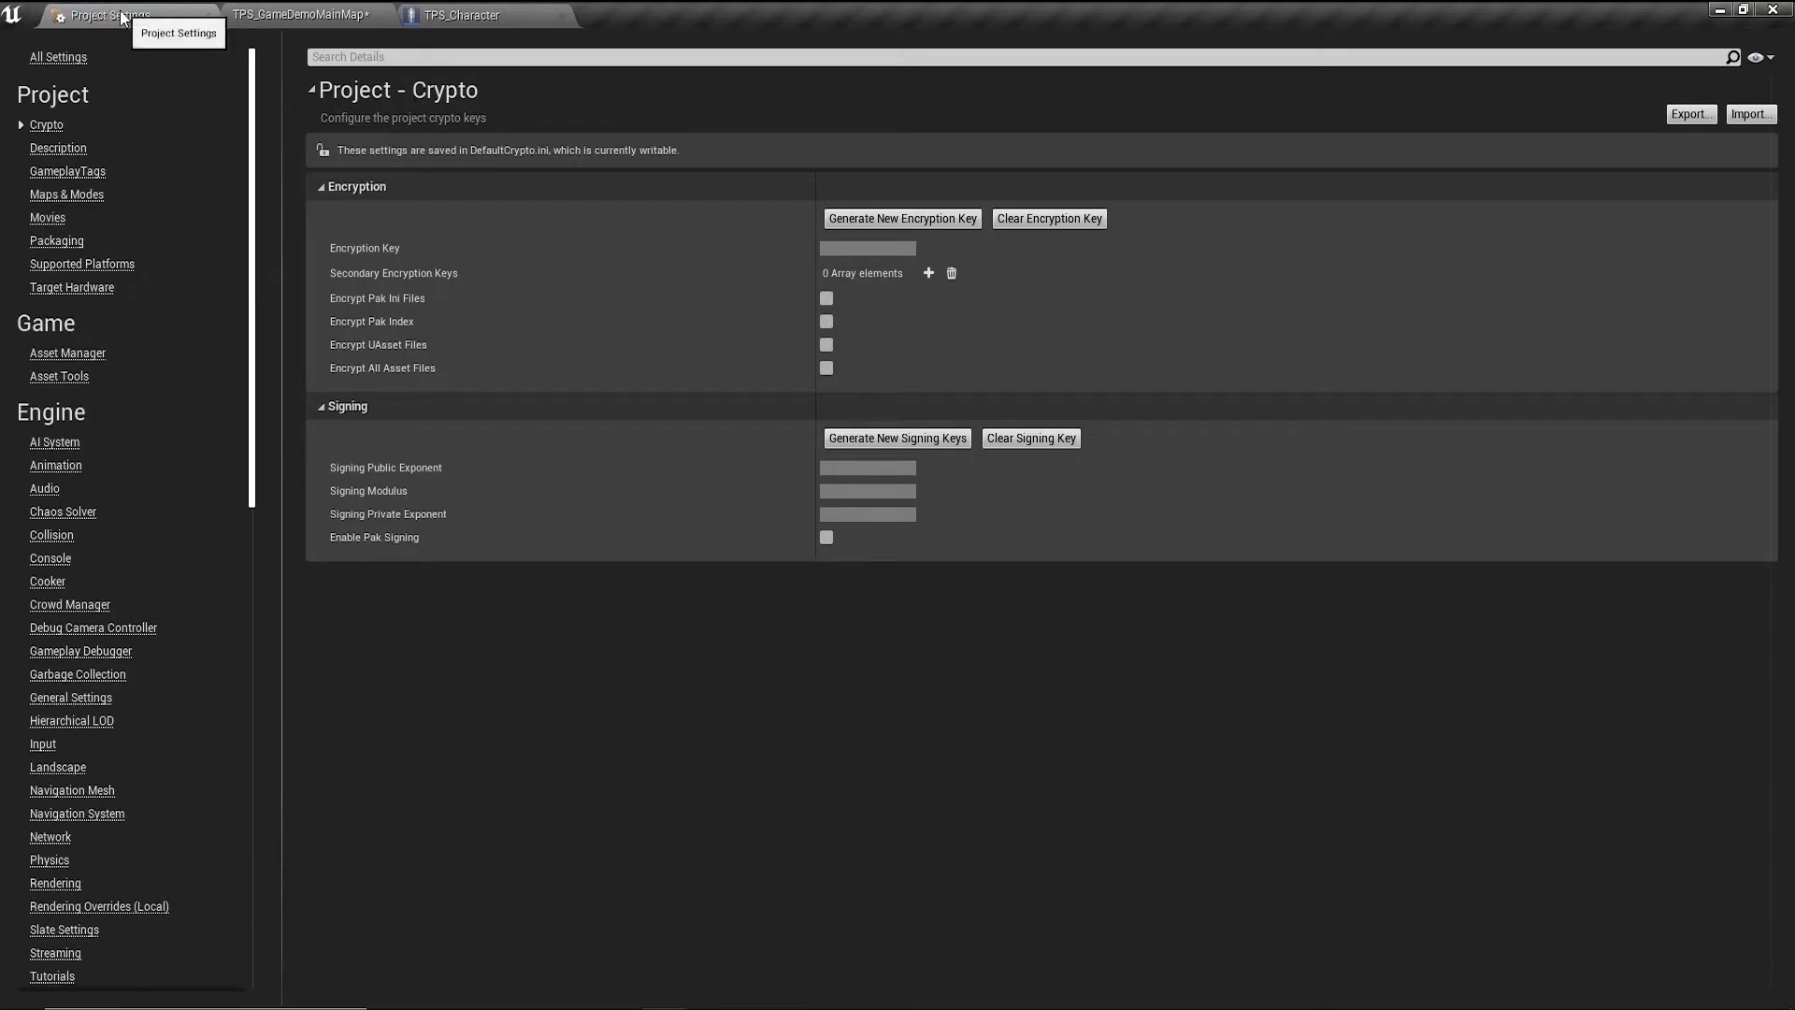
pyautogui.click(299, 14)
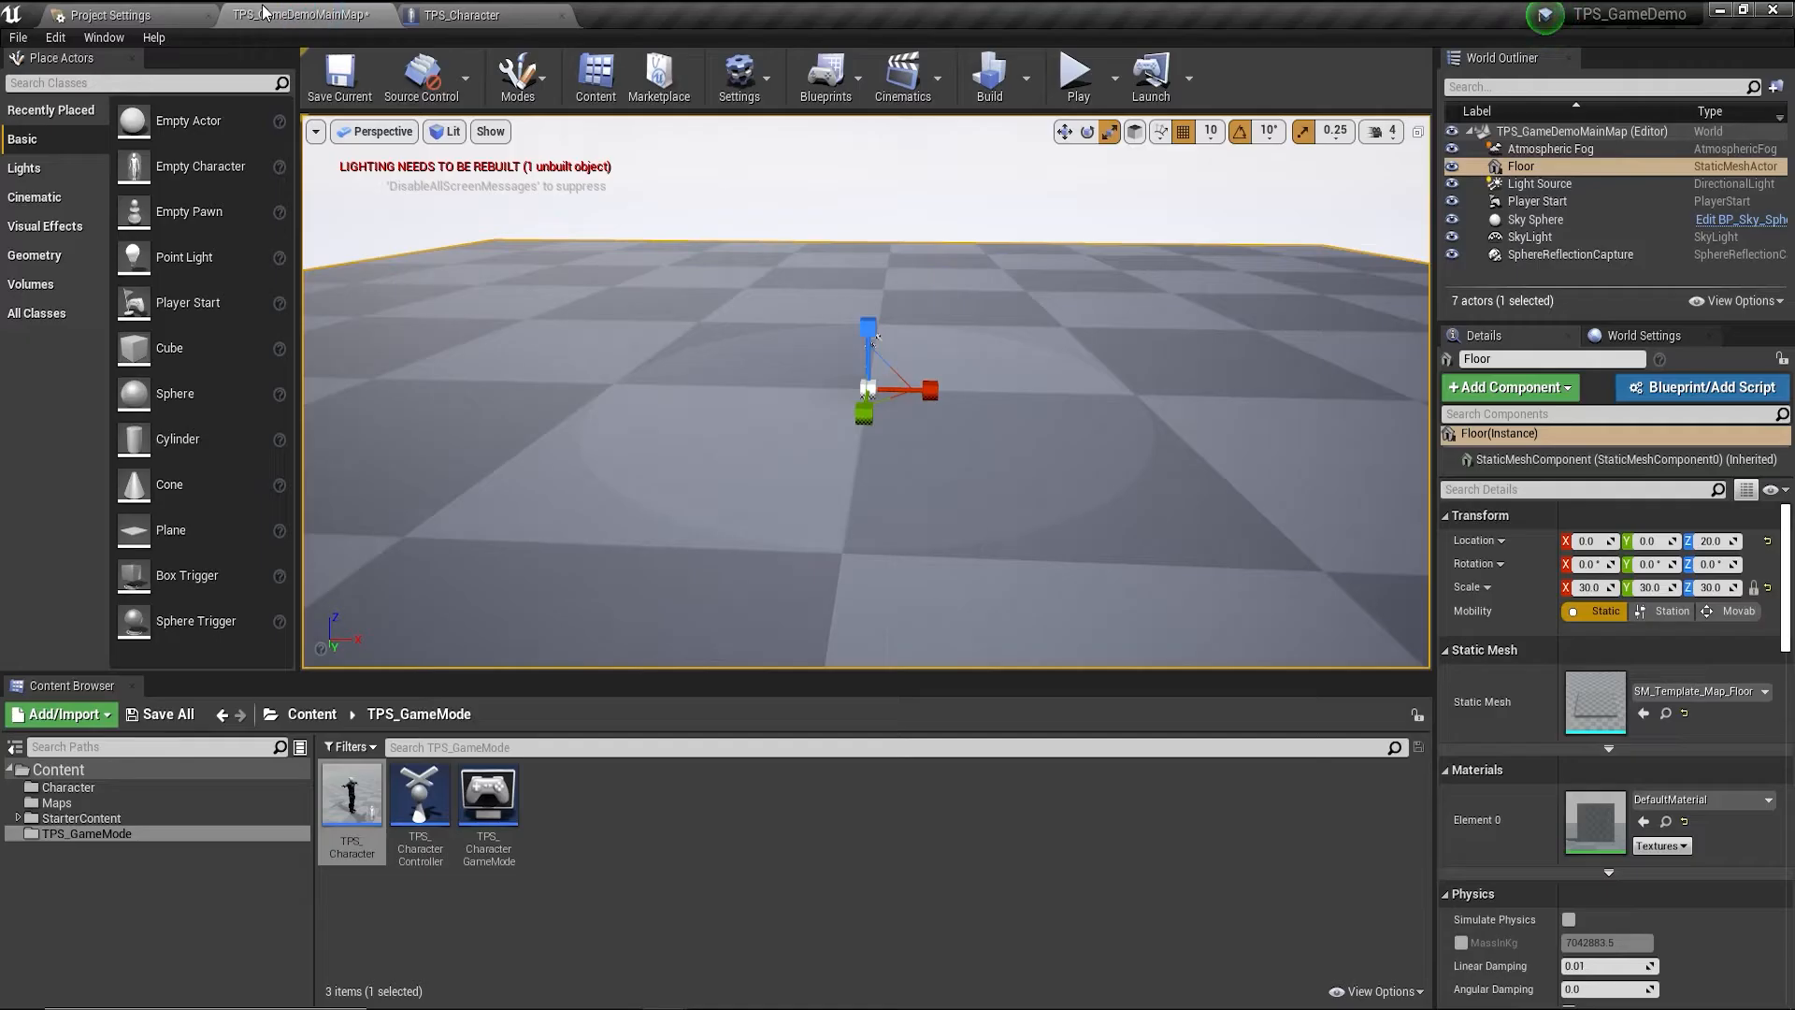
pyautogui.click(43, 40)
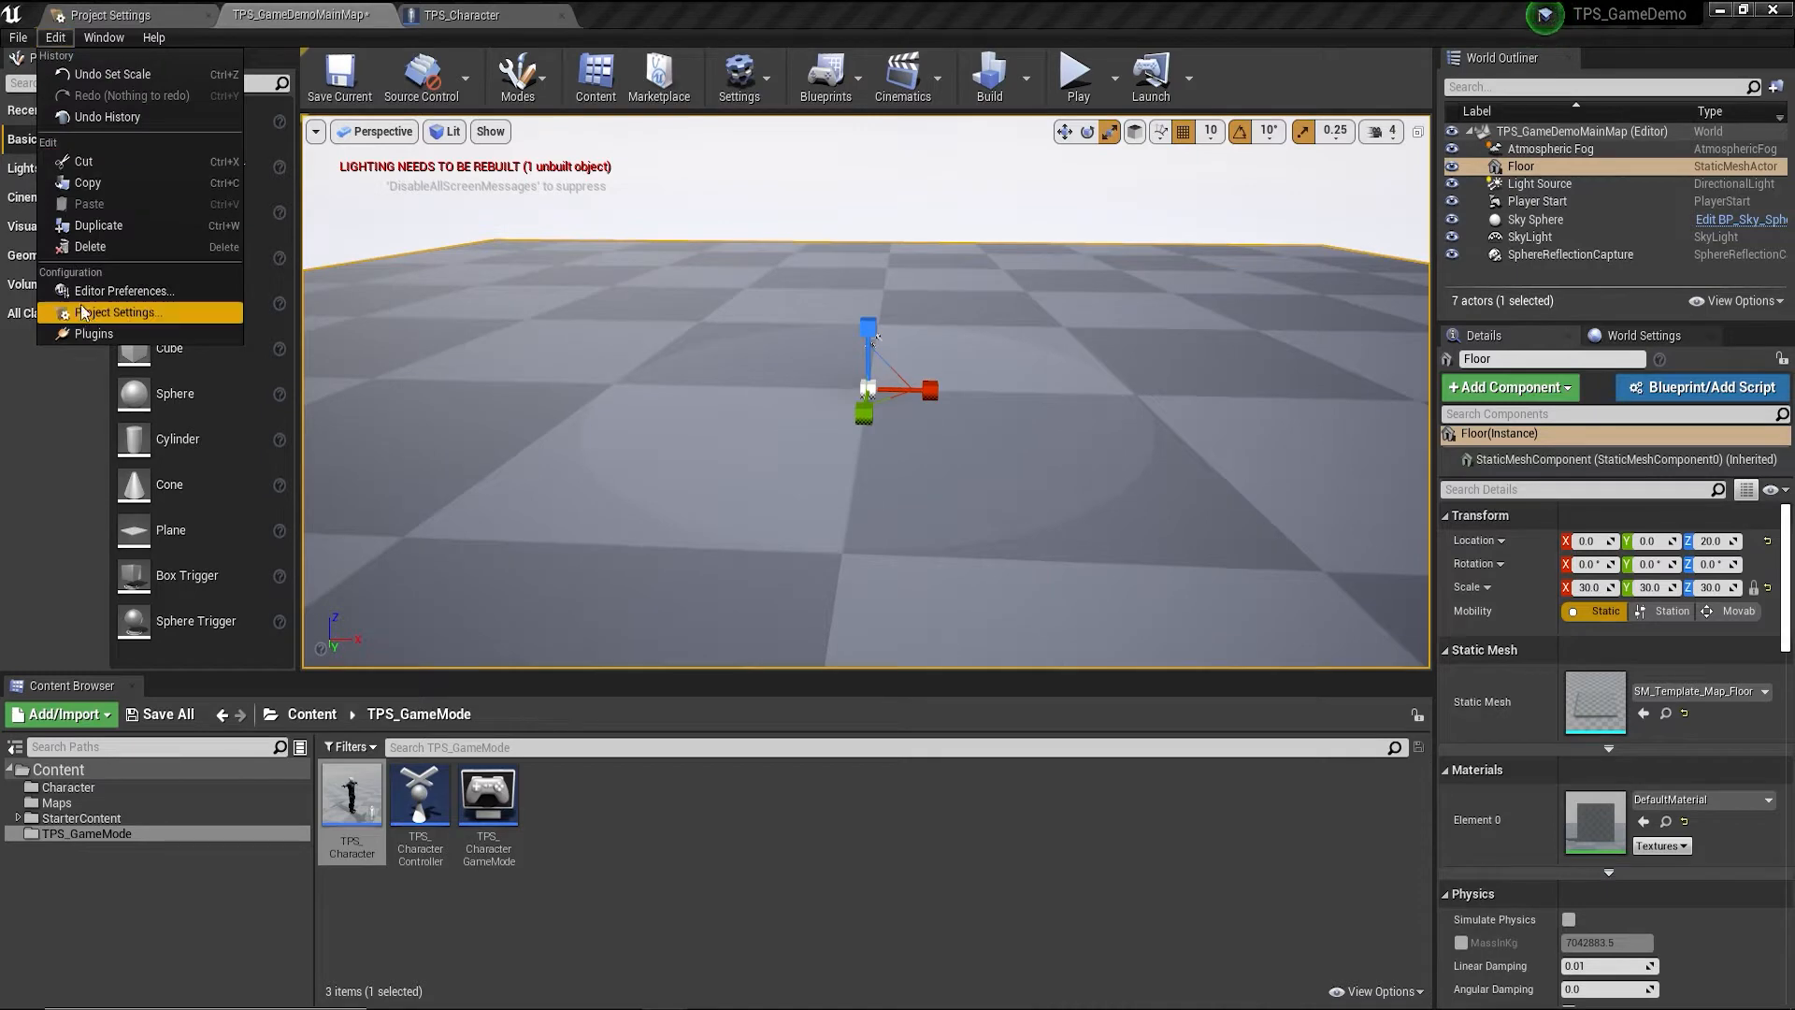
pyautogui.click(127, 315)
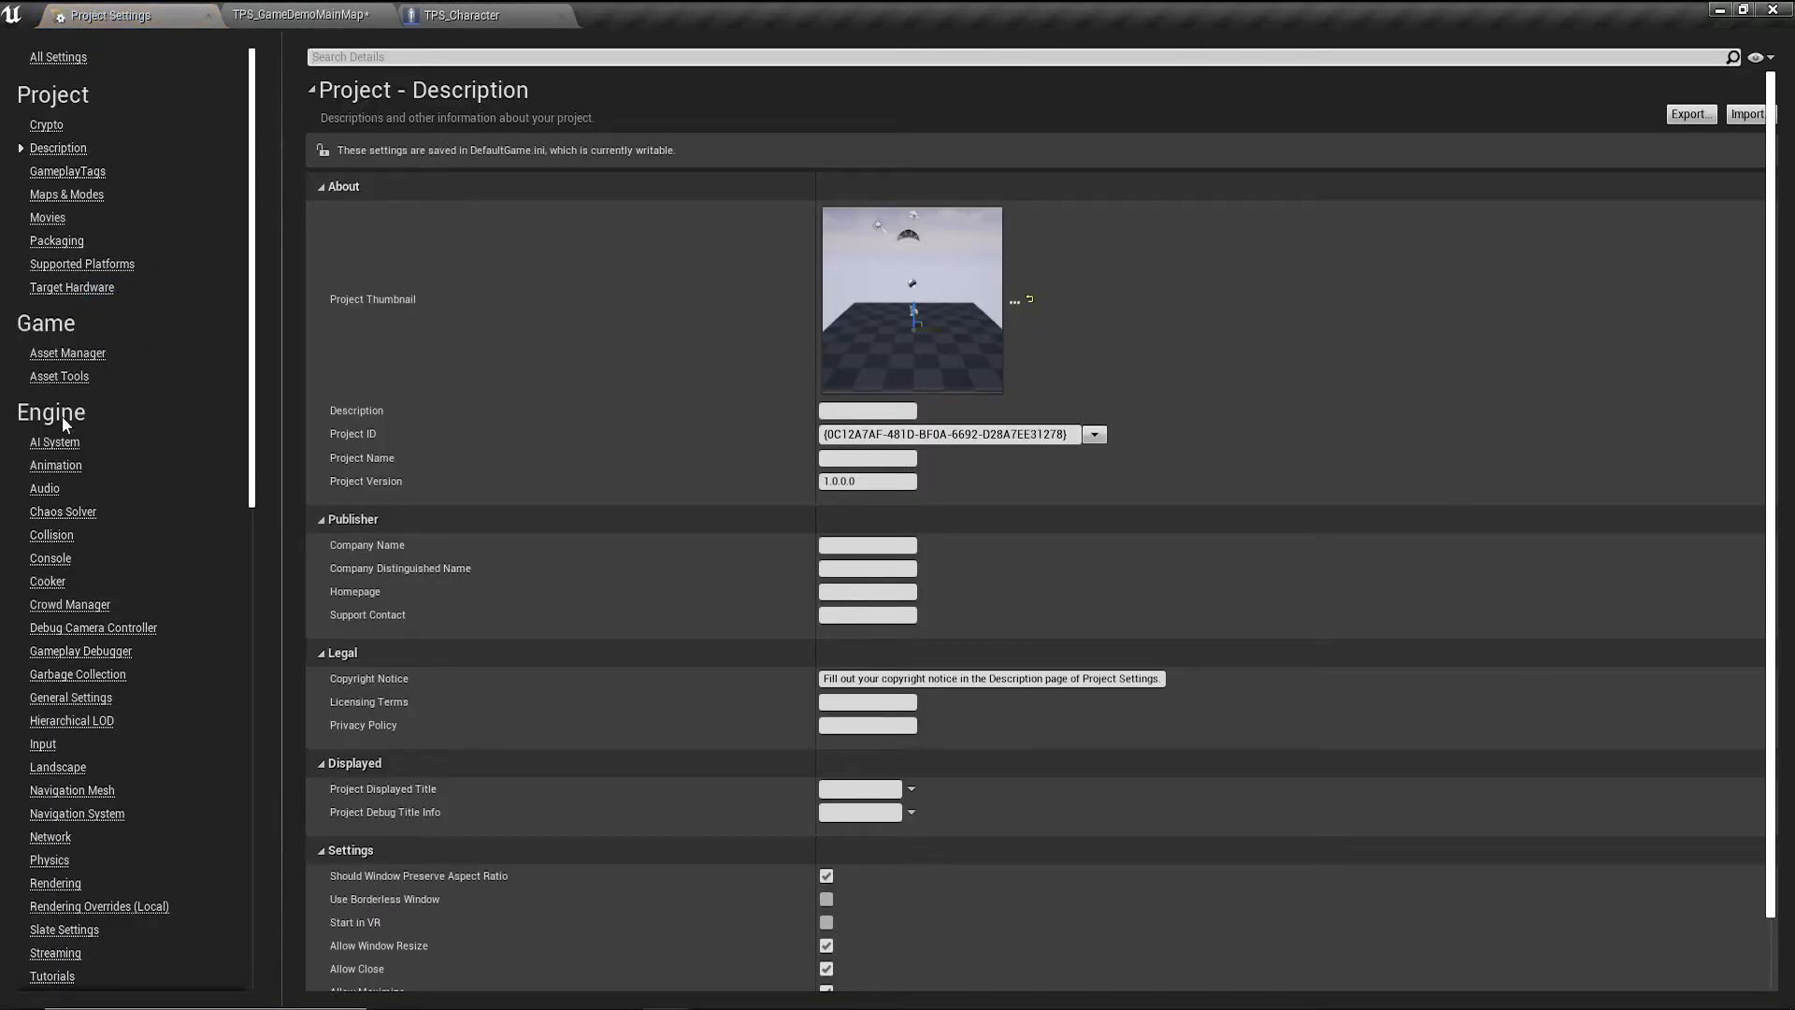
pyautogui.click(41, 744)
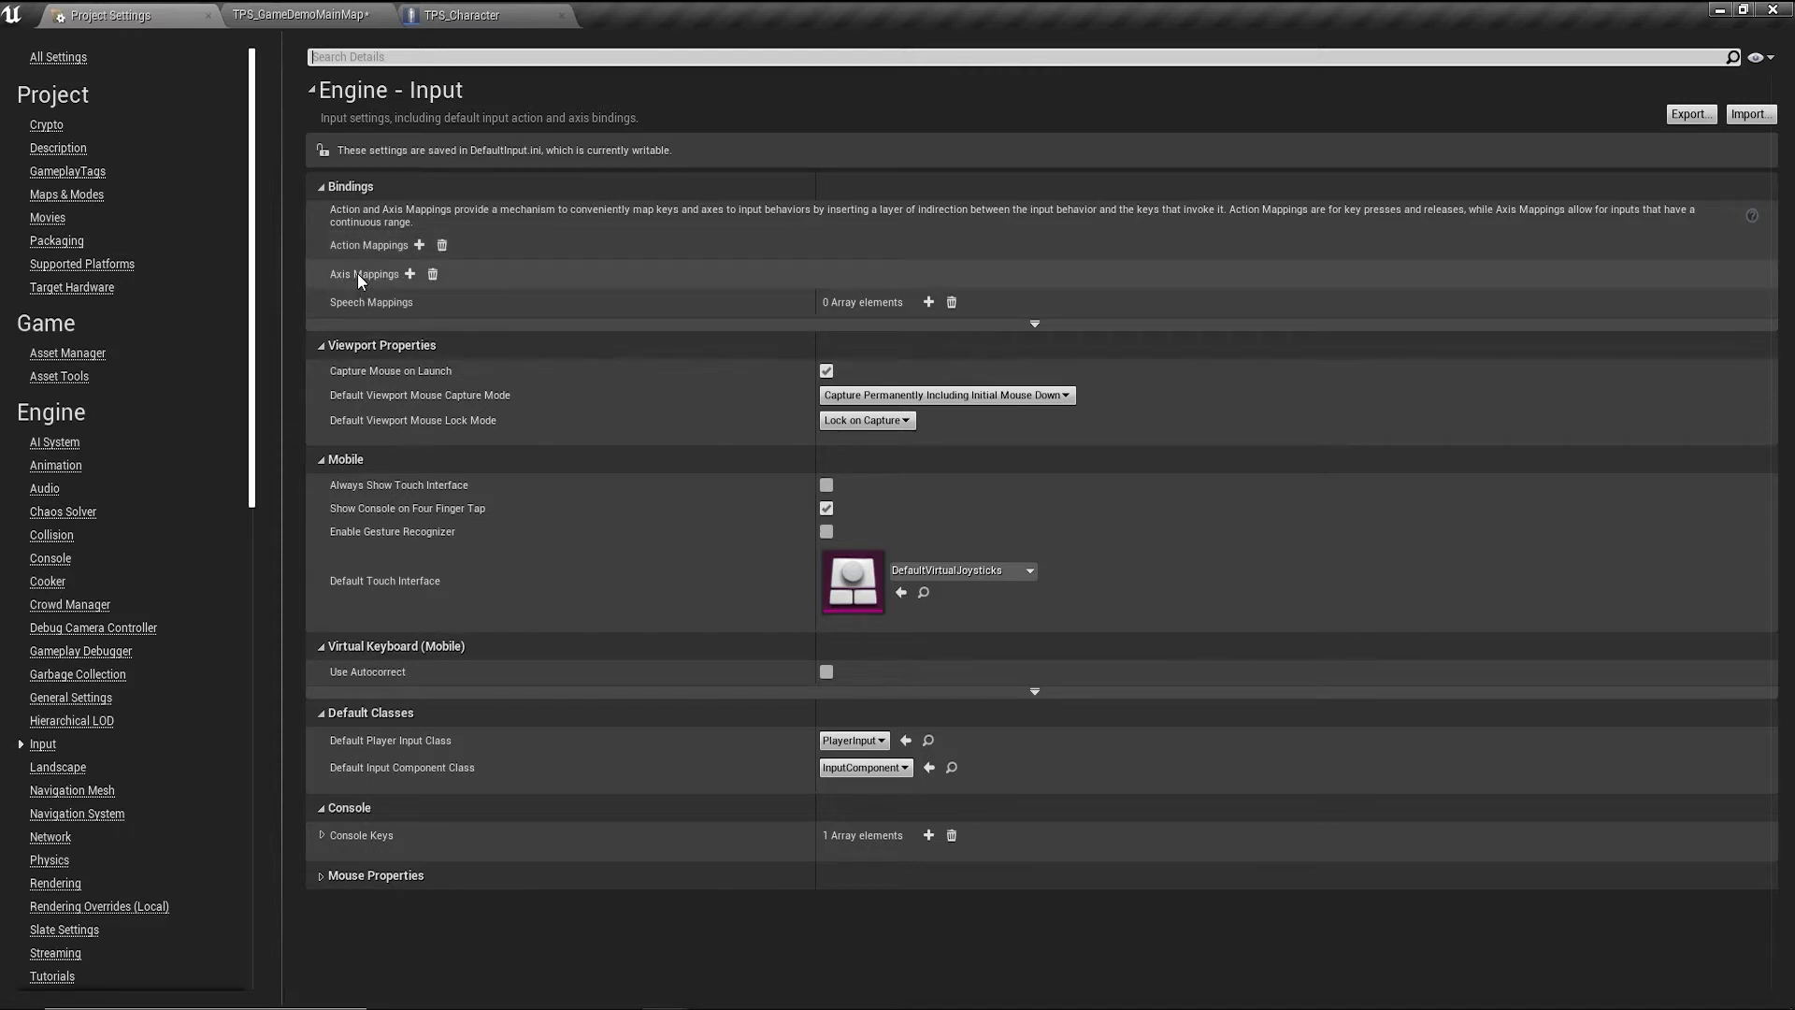
# Add an axis mapping named Move_Forward/Backward and expand its key entry.
pyautogui.click(409, 274)
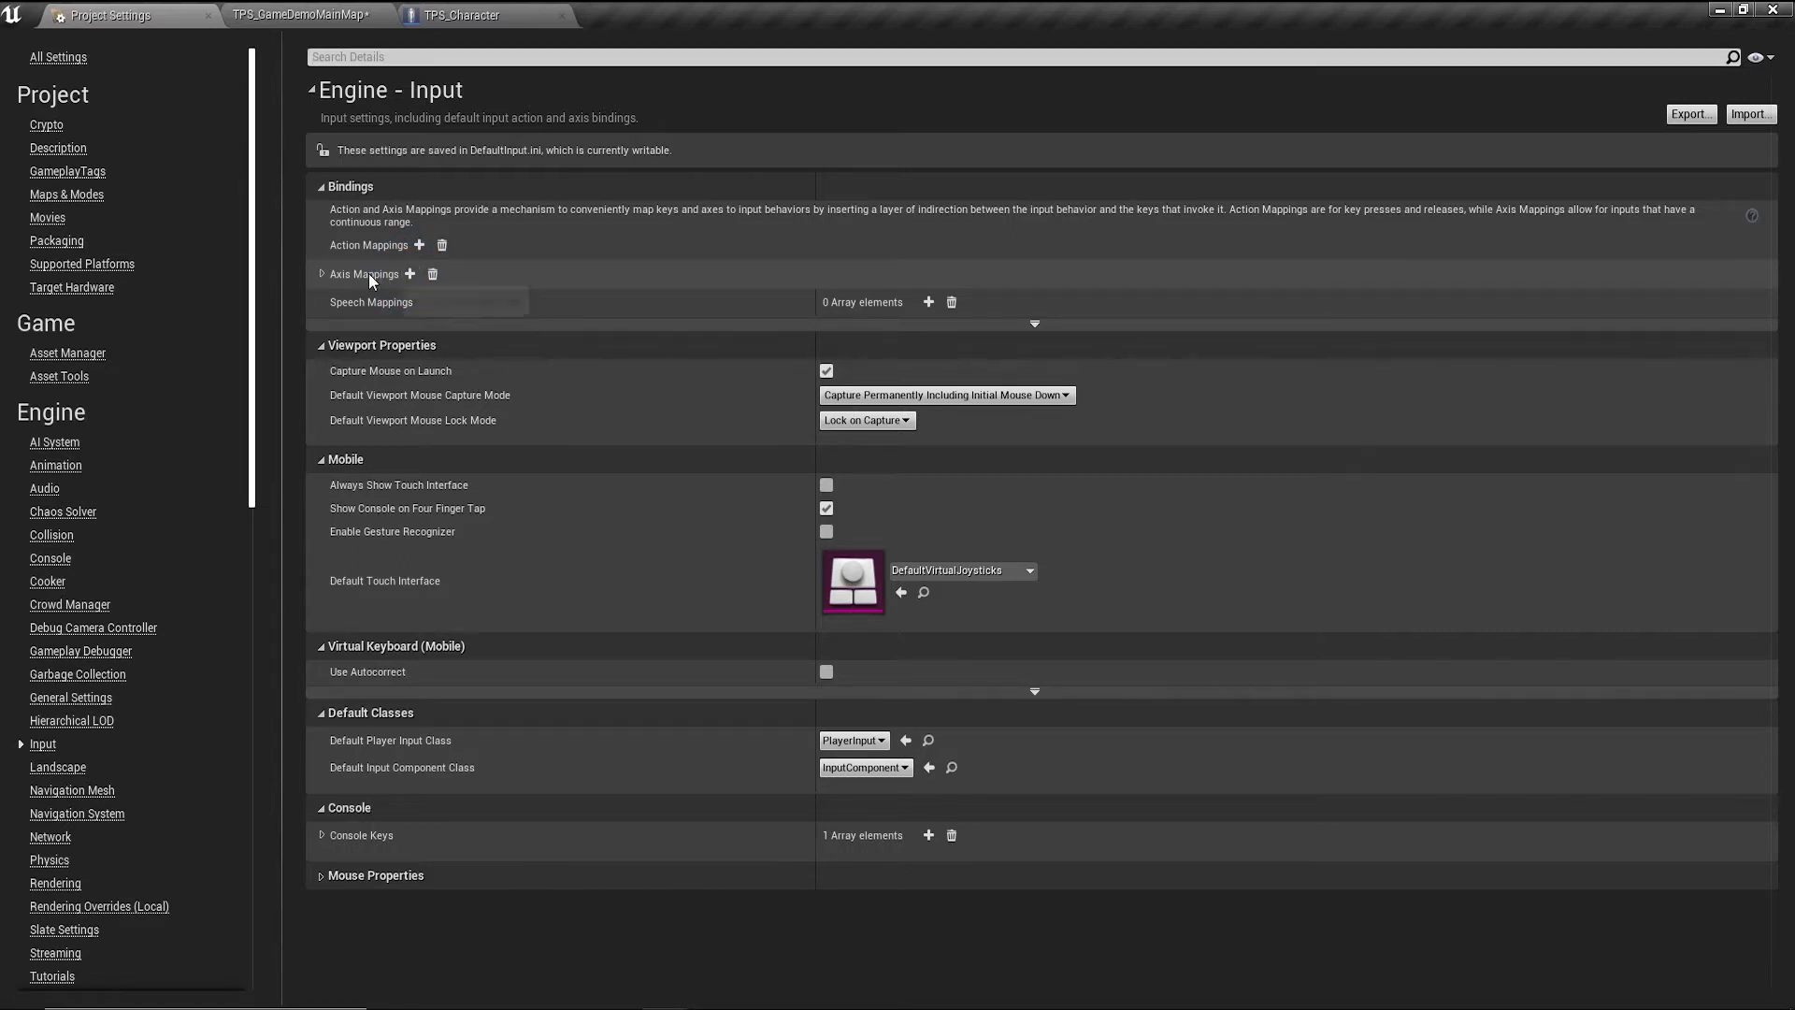
pyautogui.click(322, 275)
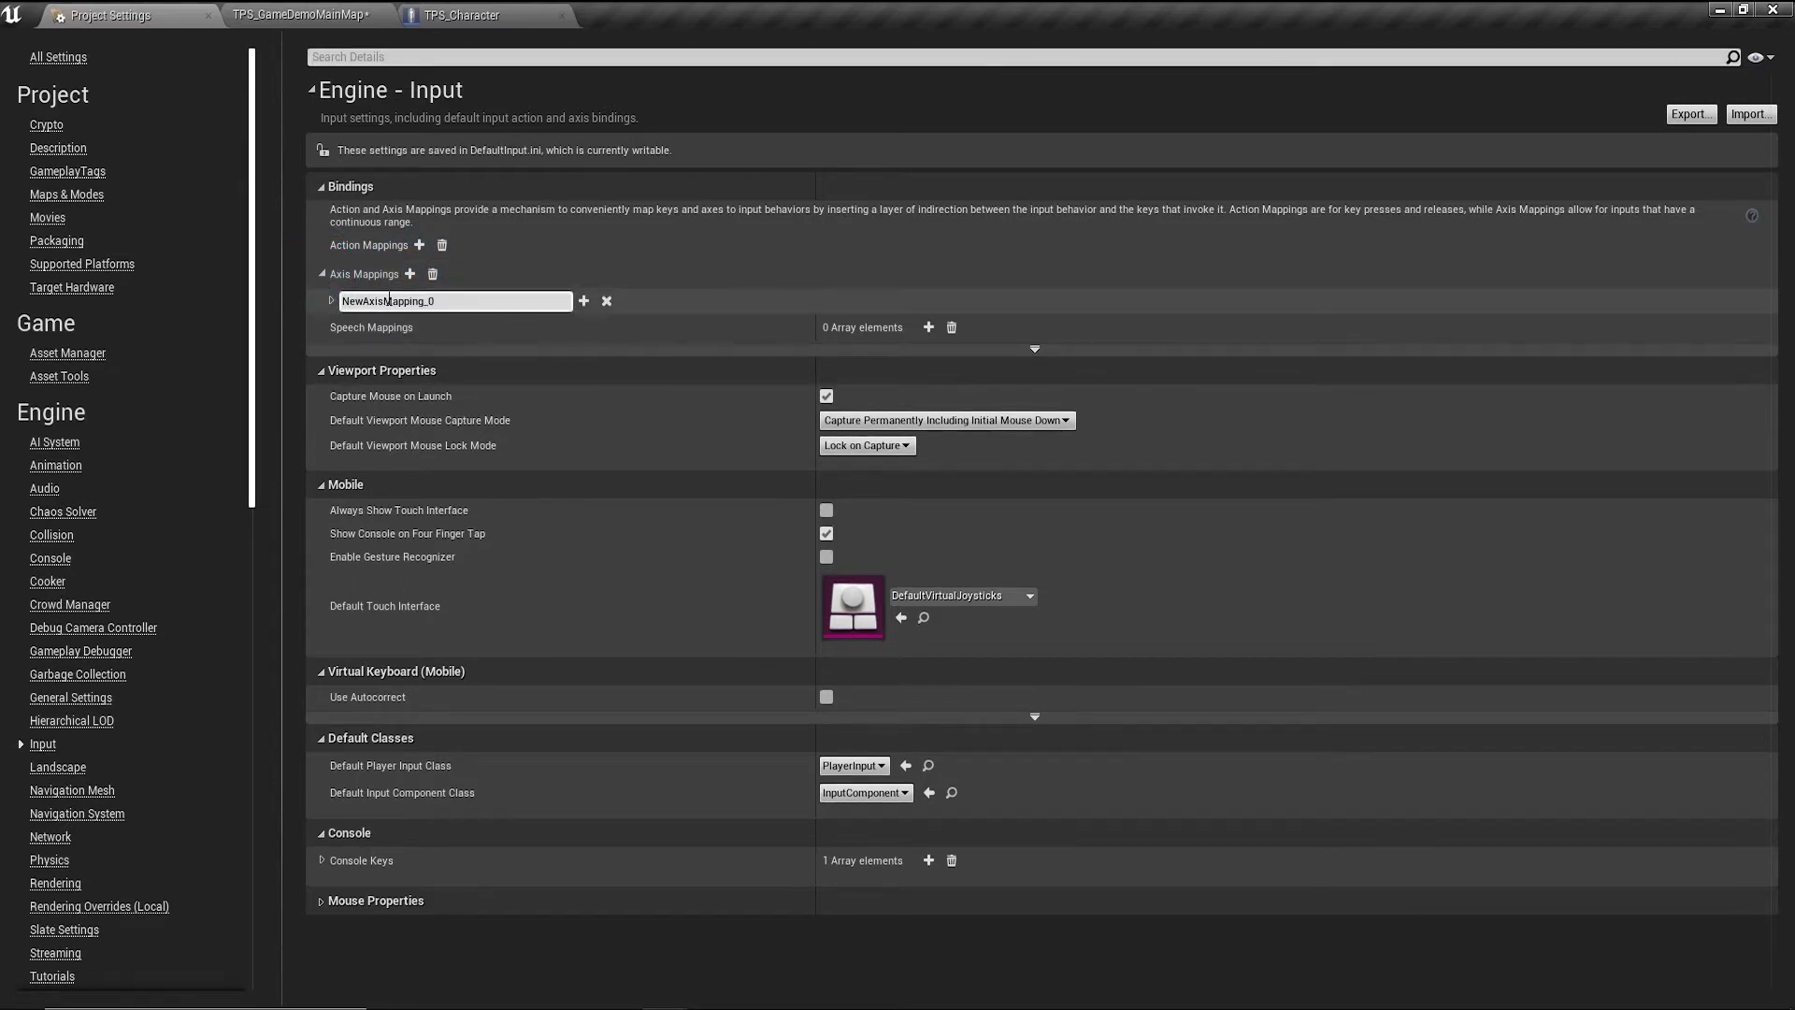
pyautogui.moveTo(412, 301); pyautogui.dragTo(352, 301)
pyautogui.press('BackSpace')
pyautogui.click(333, 302)
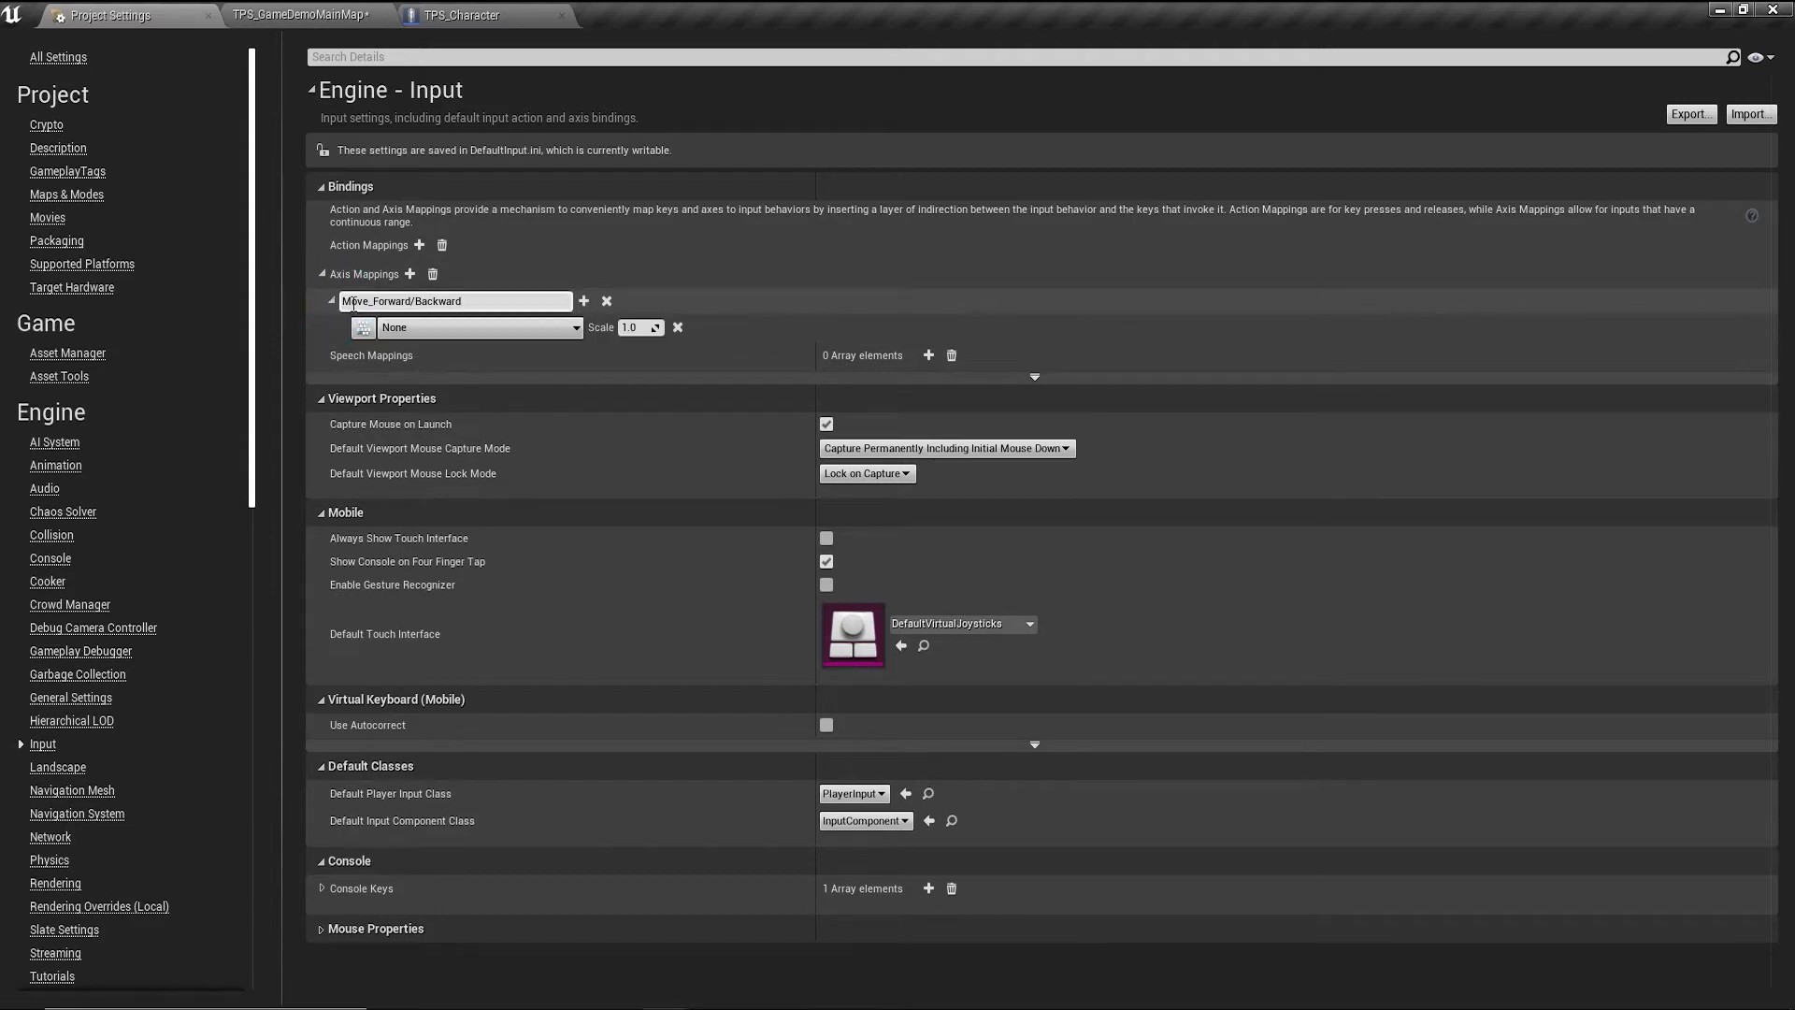
# Add a second key entry to Move_Forward/Backward and assign the keyboard Up and Down keys to its two entries.
pyautogui.click(583, 301)
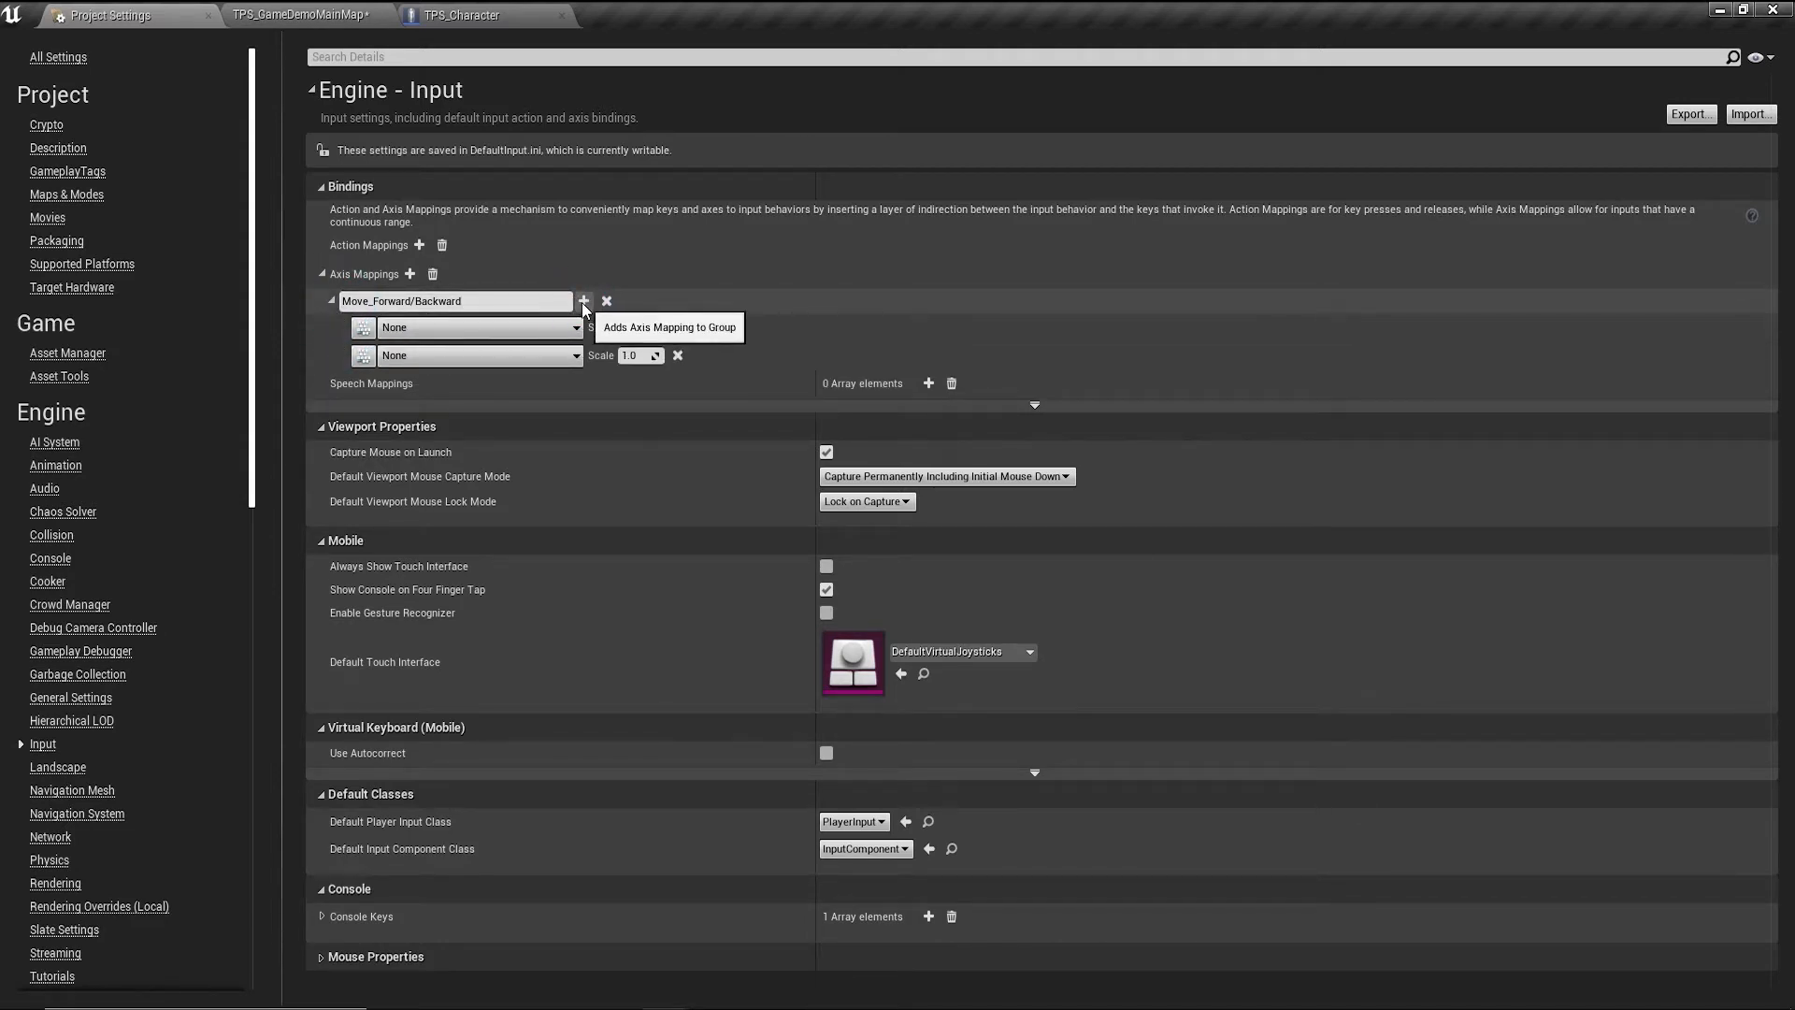
pyautogui.click(527, 327)
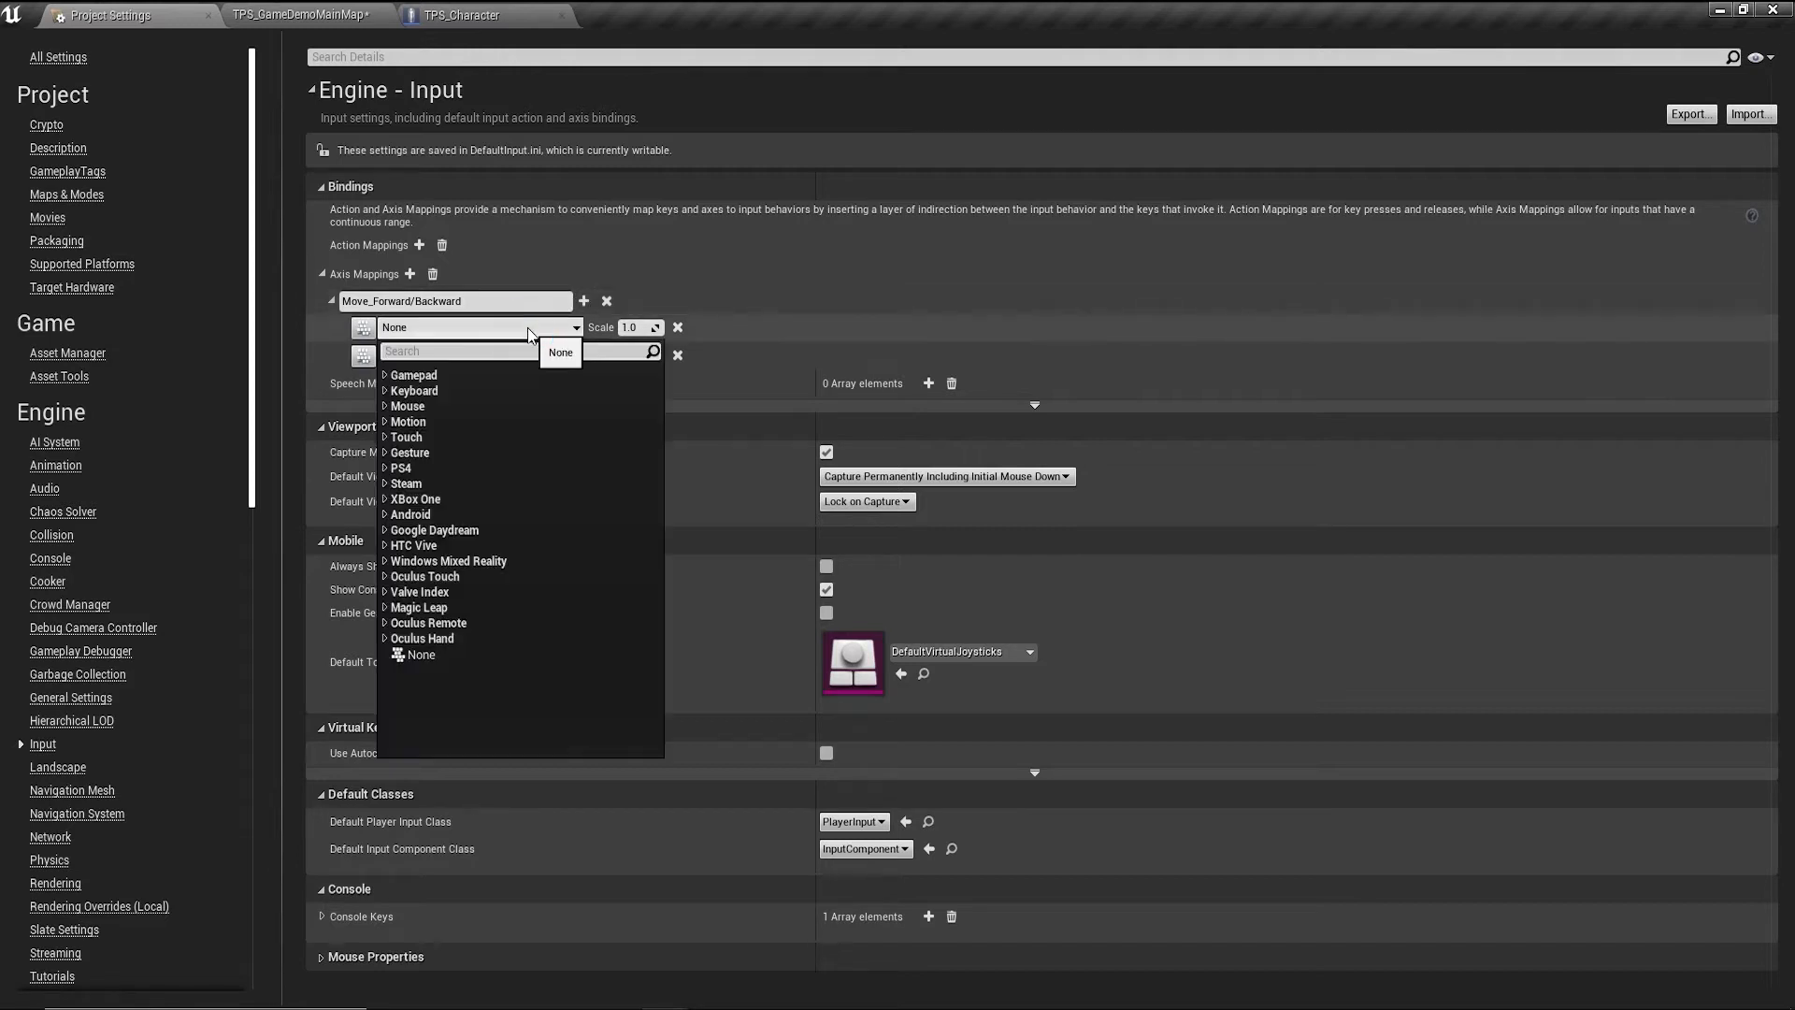
pyautogui.write('up')
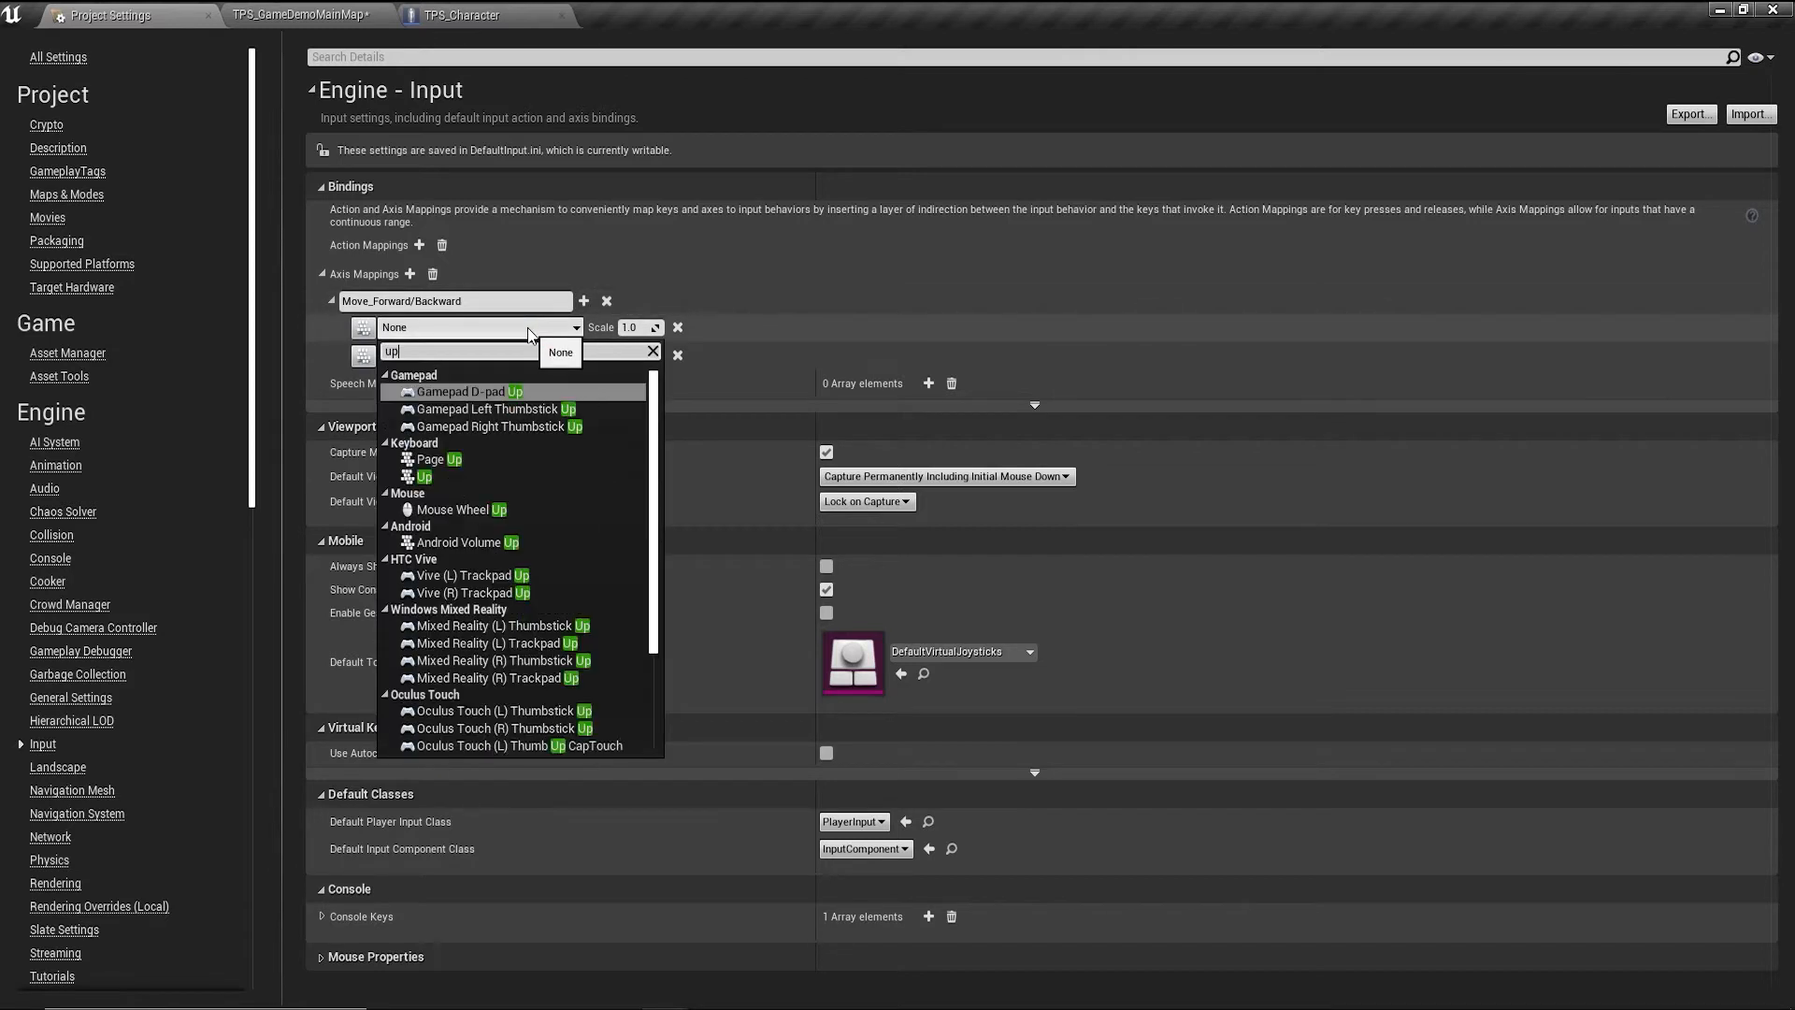
pyautogui.click(389, 376)
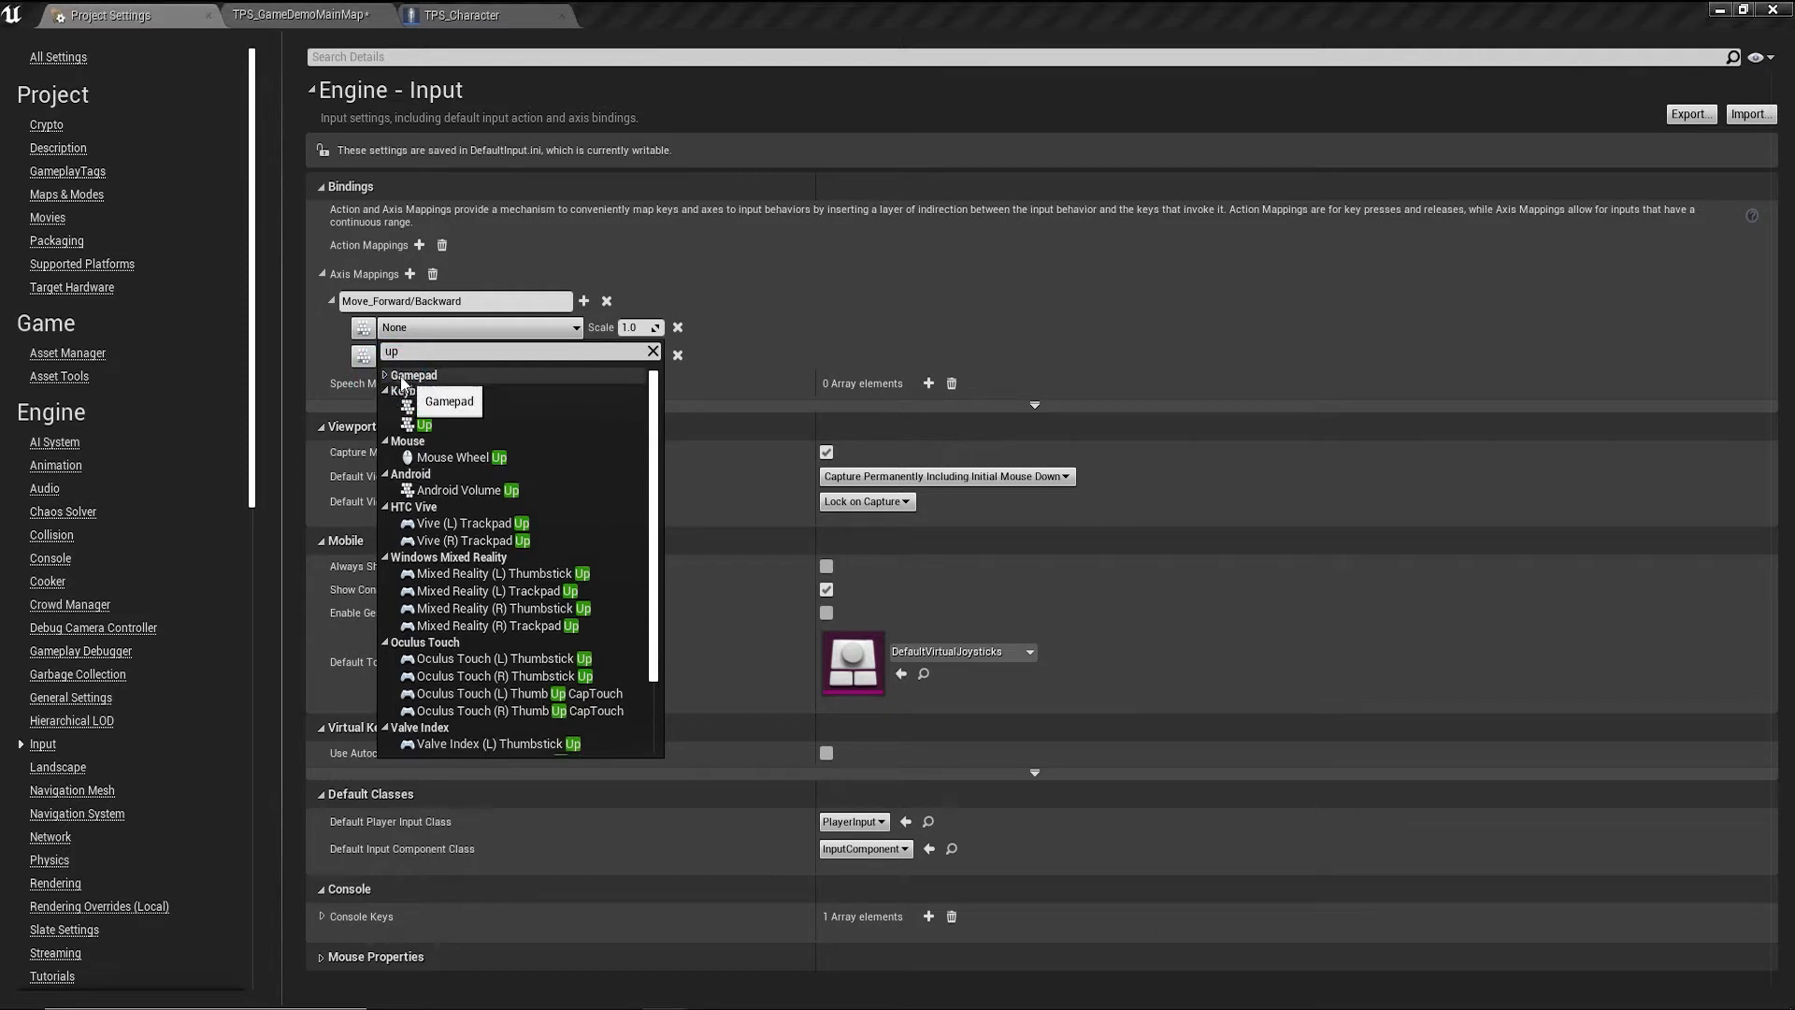
pyautogui.click(421, 423)
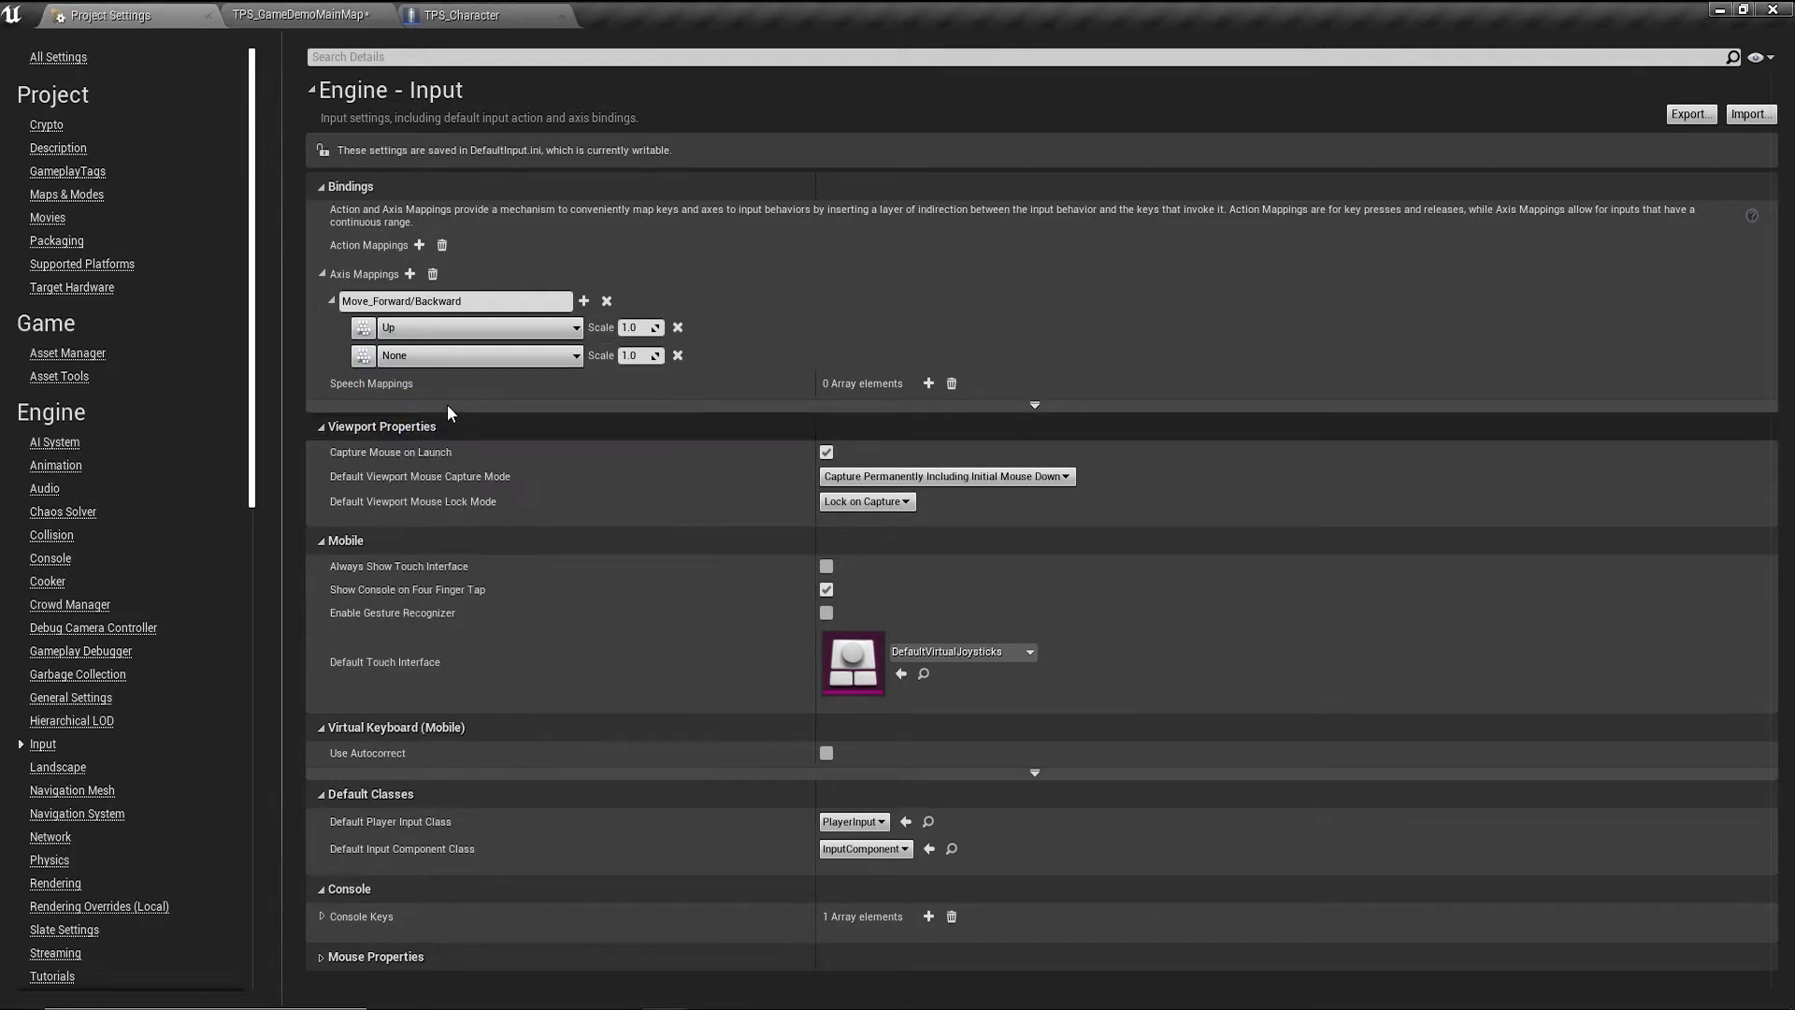
pyautogui.click(572, 357)
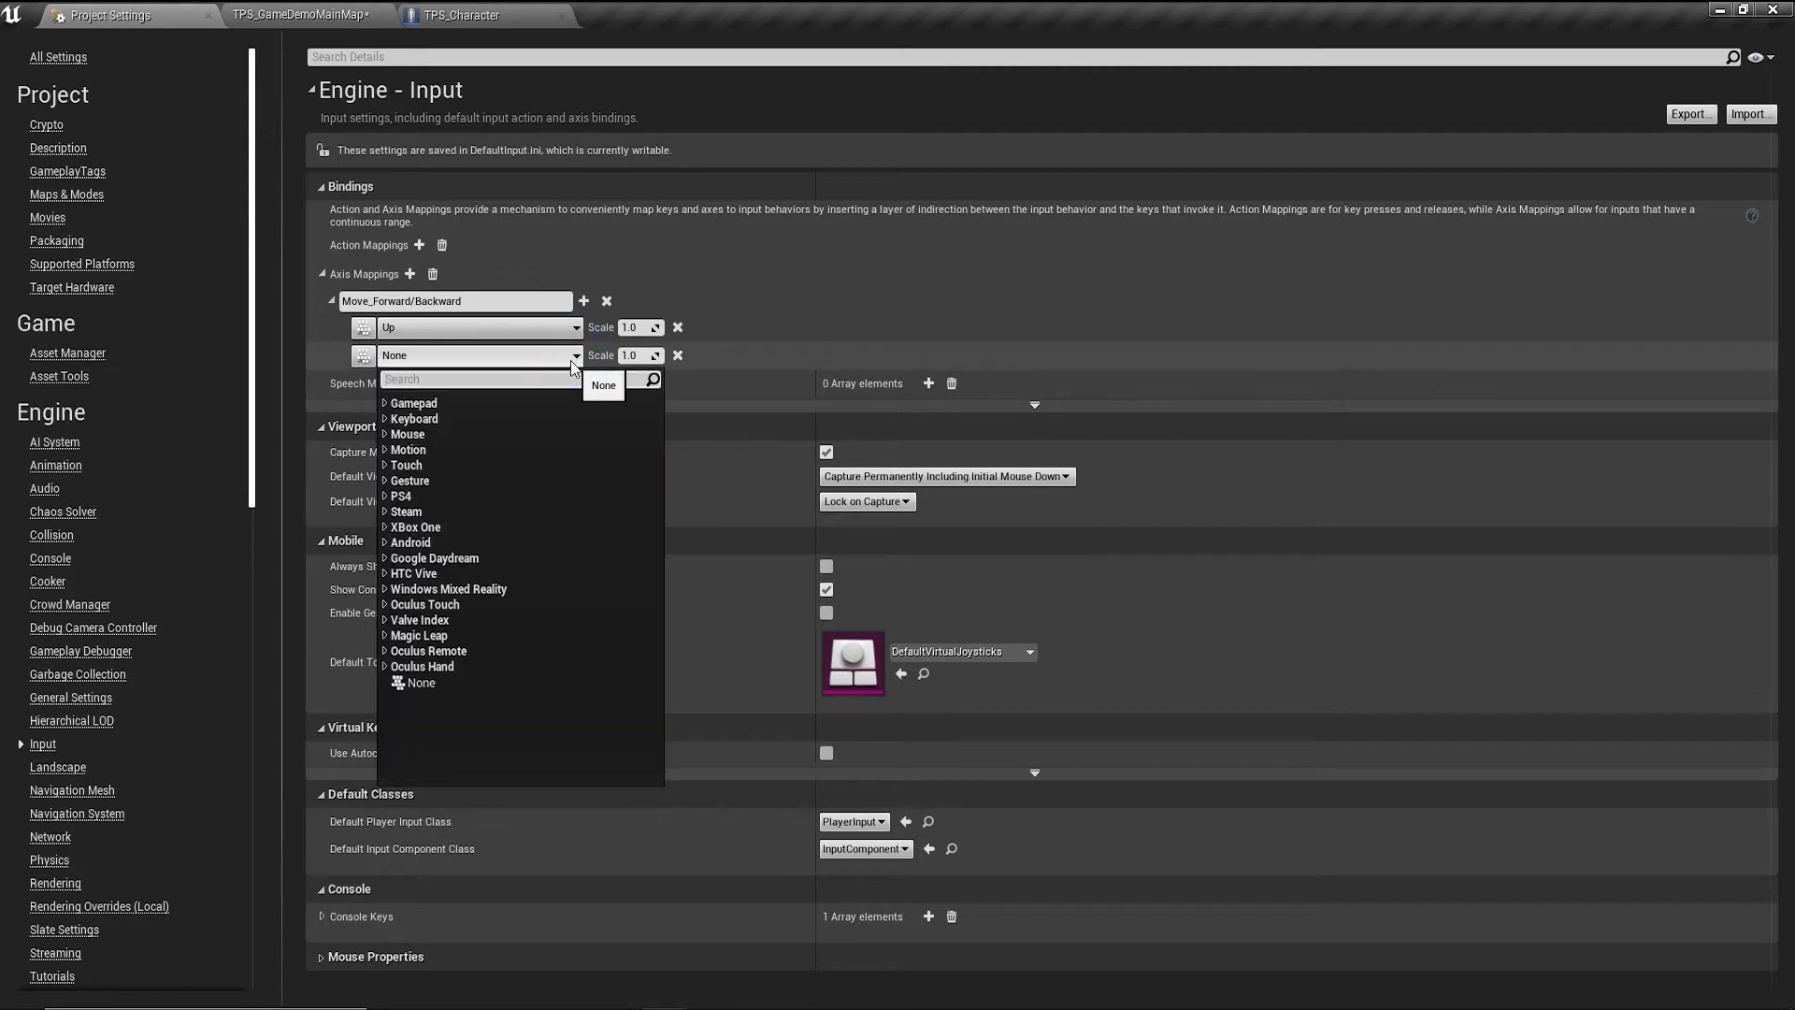
pyautogui.write('down')
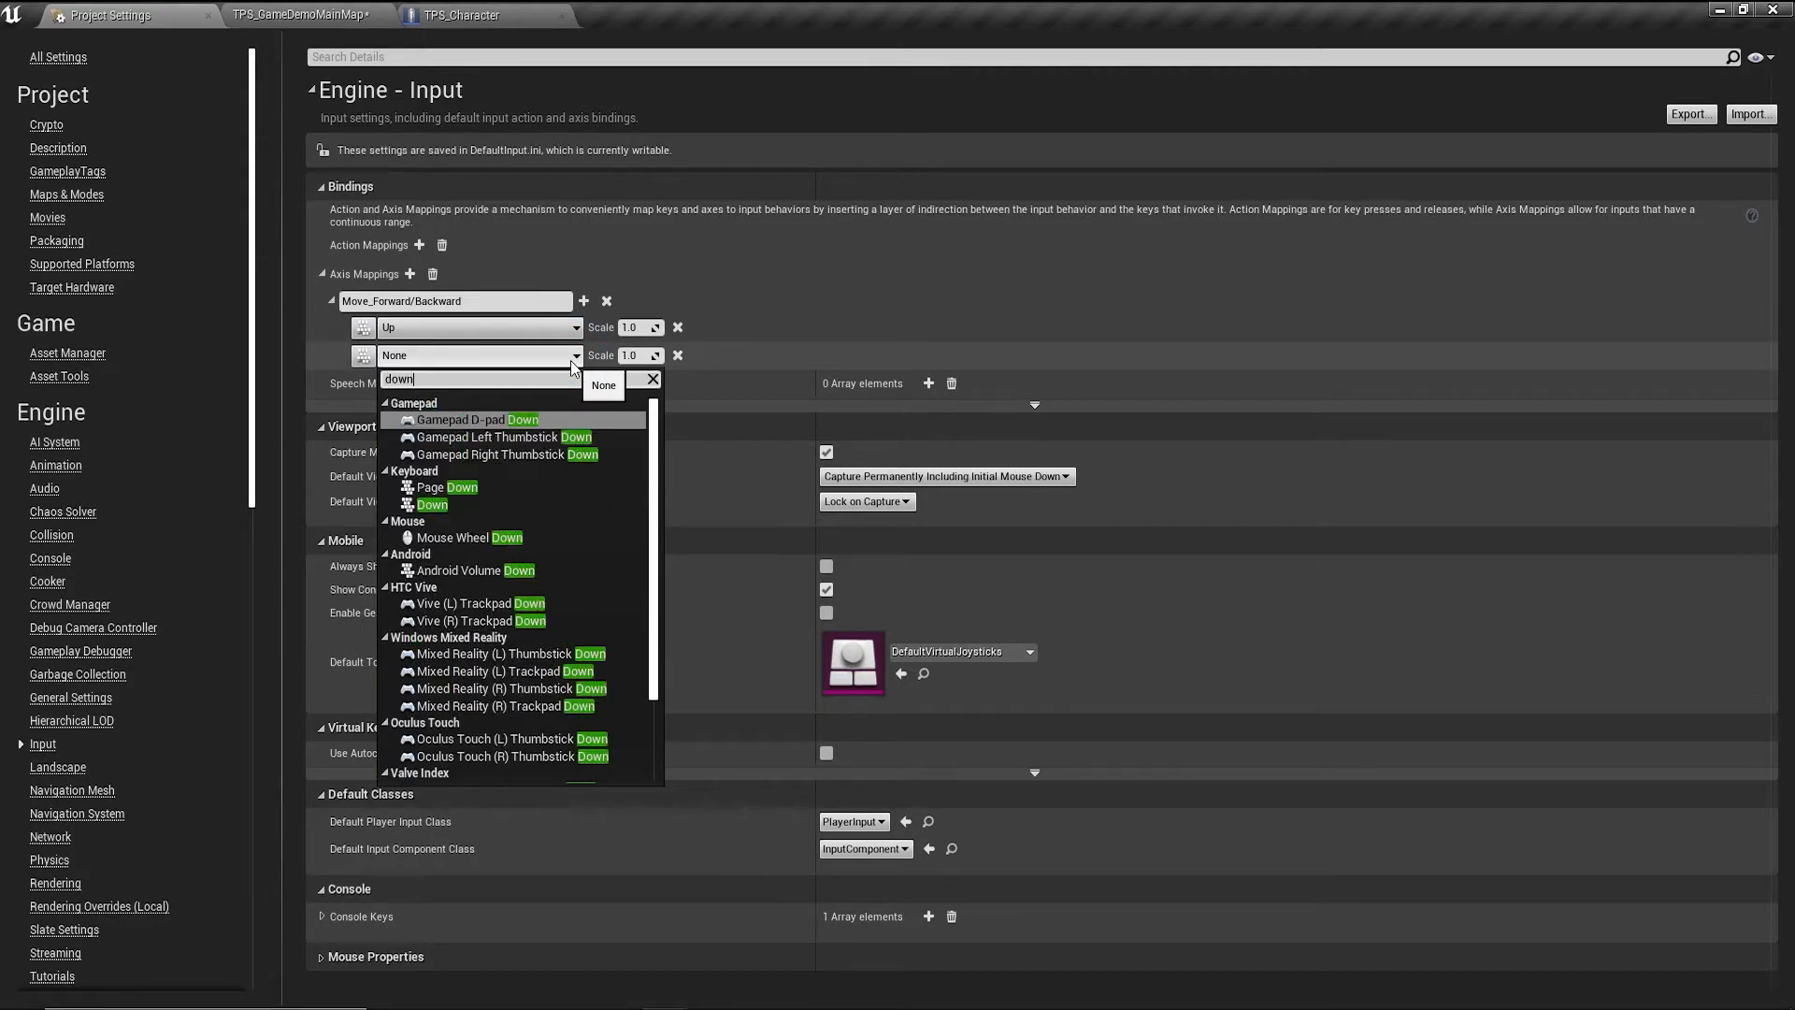
pyautogui.click(386, 403)
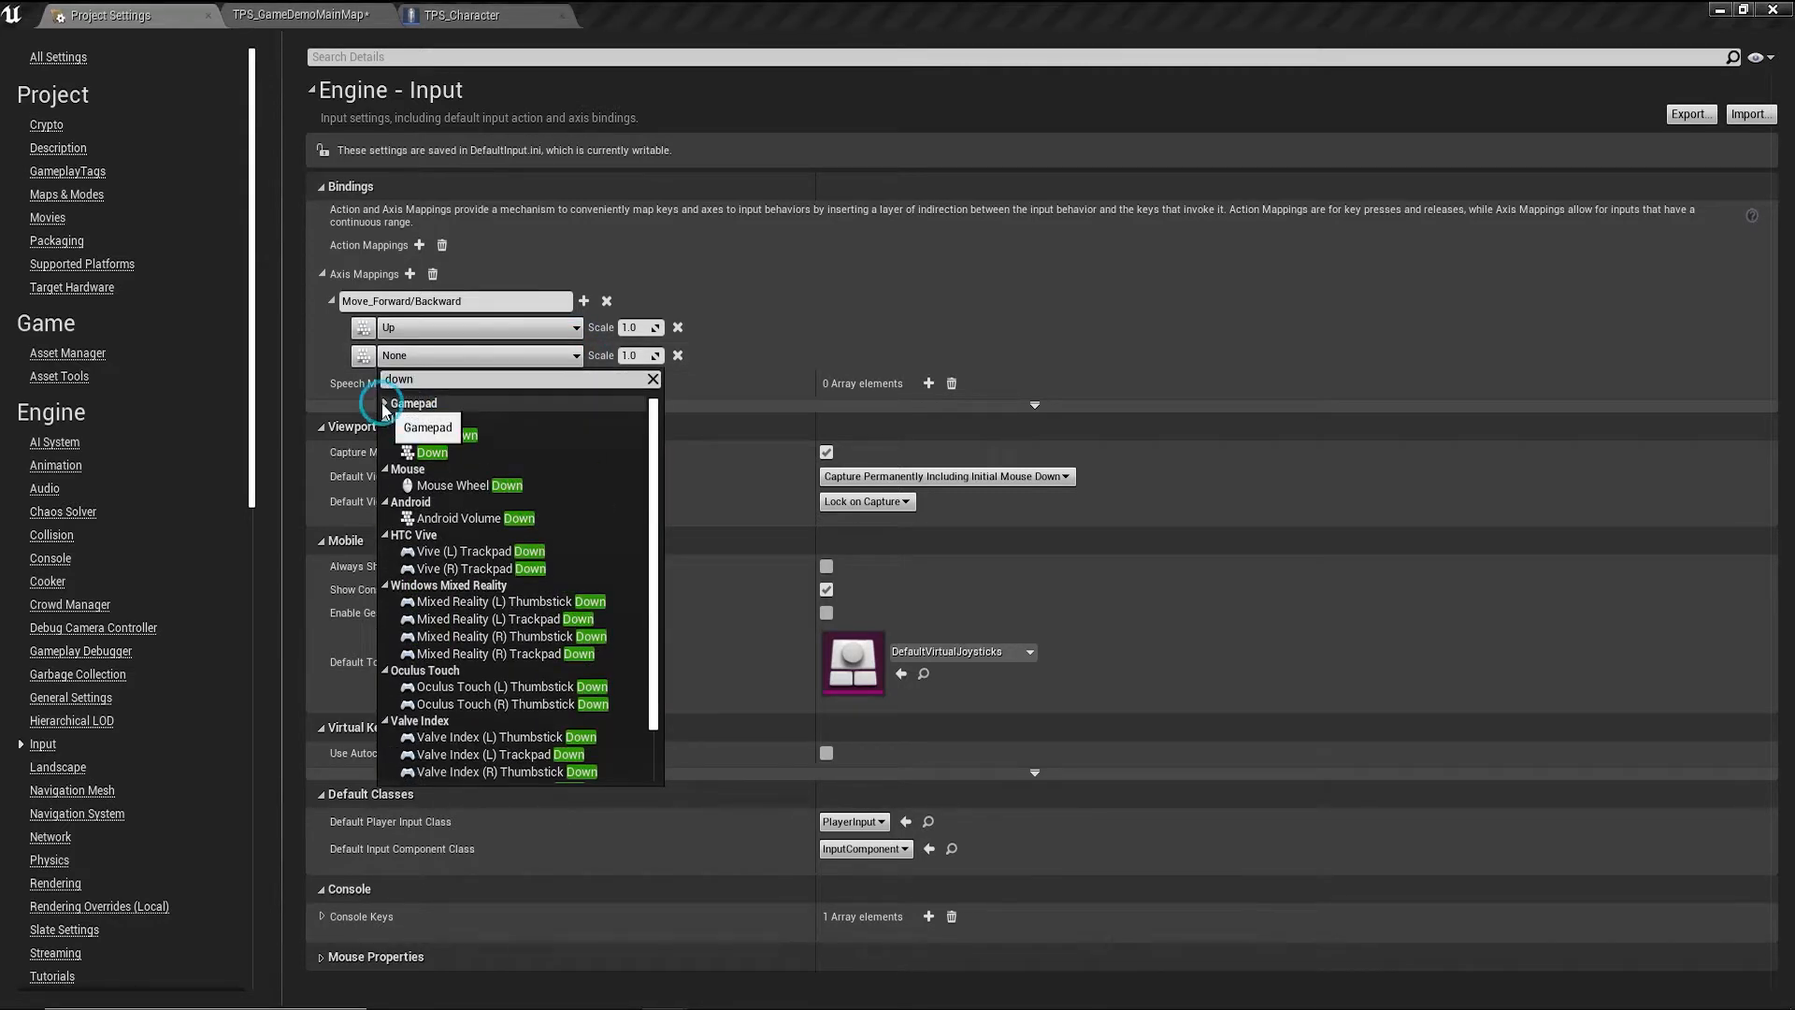
pyautogui.click(421, 453)
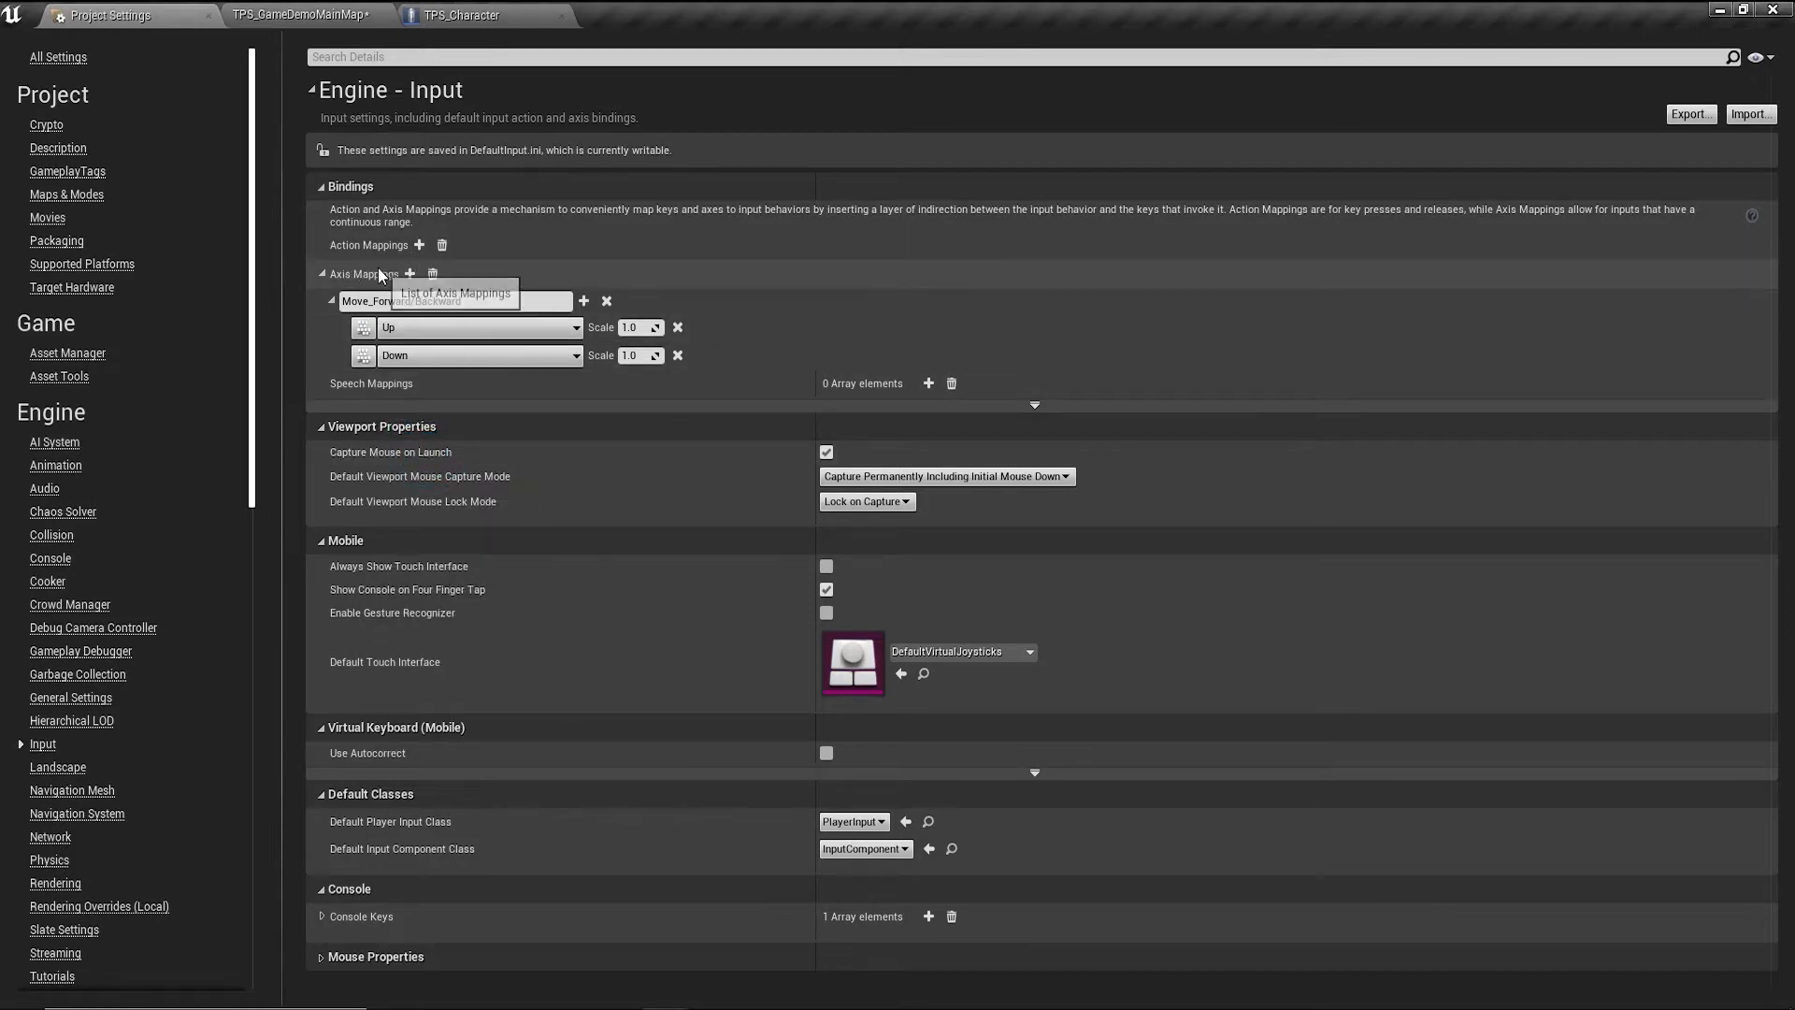
# Add a second axis mapping named Move_Right/Left.
pyautogui.click(410, 273)
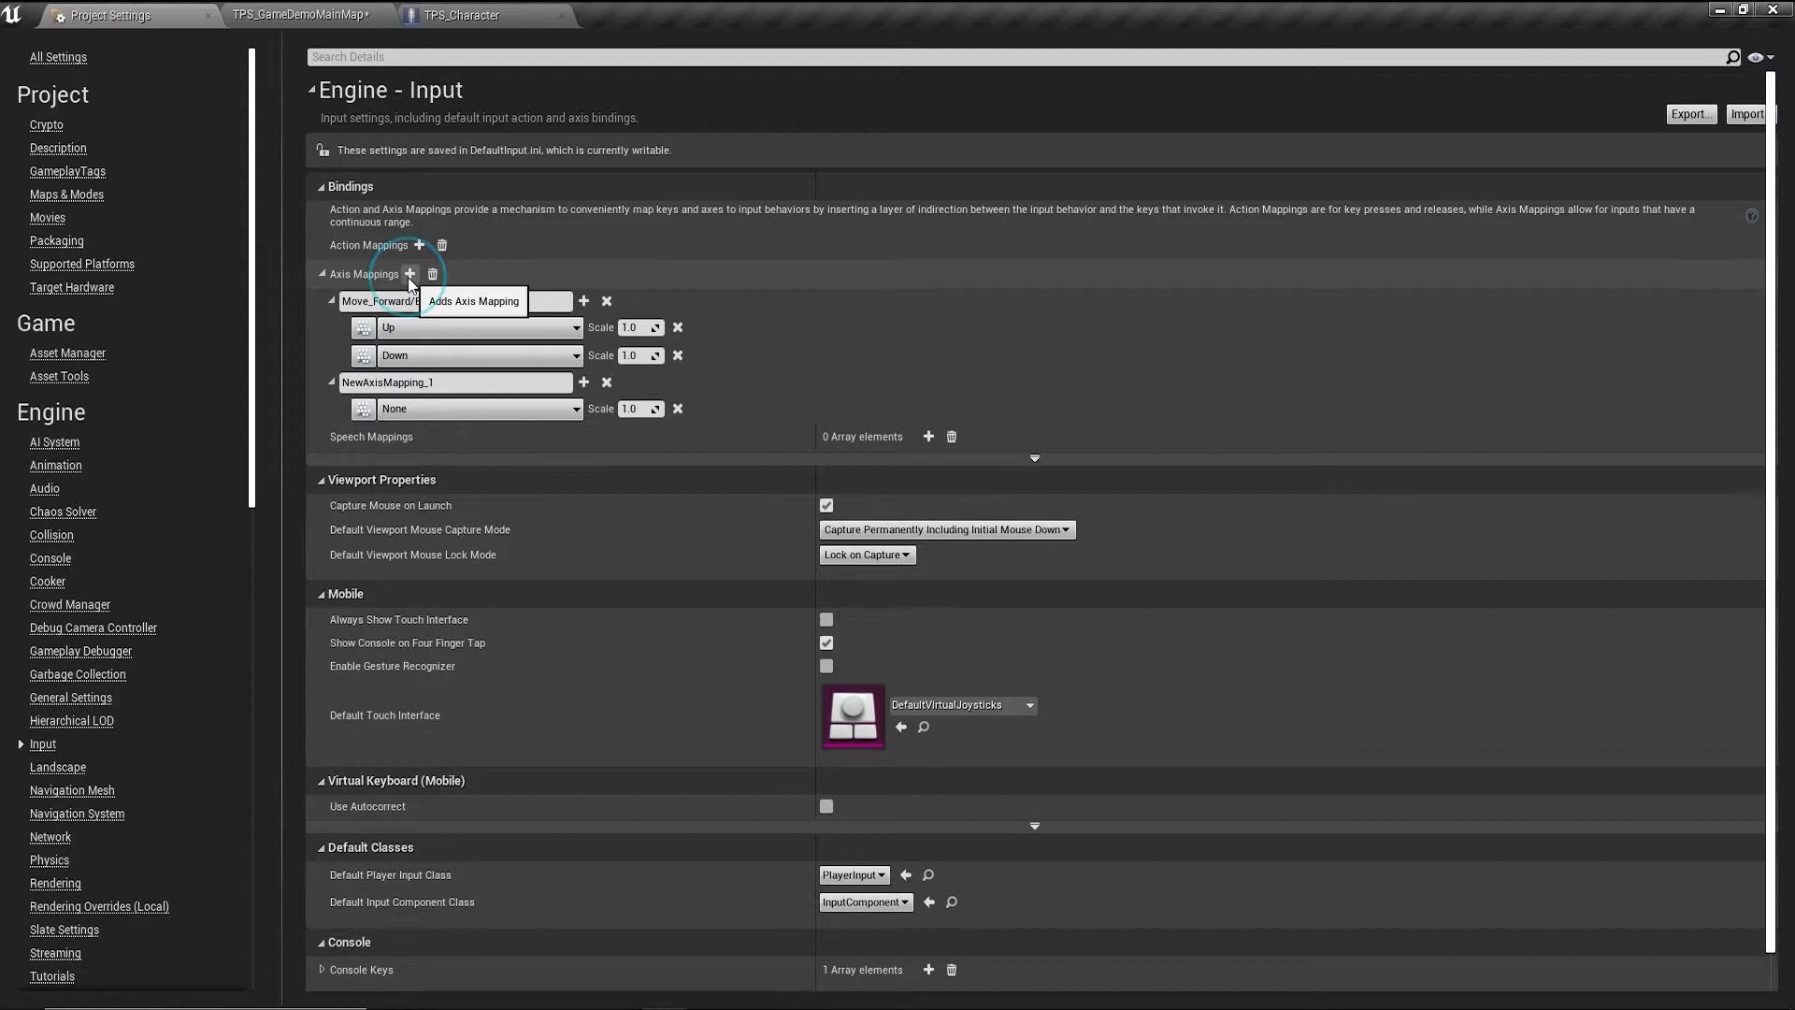
pyautogui.doubleClick(428, 382)
pyautogui.press('BackSpace')
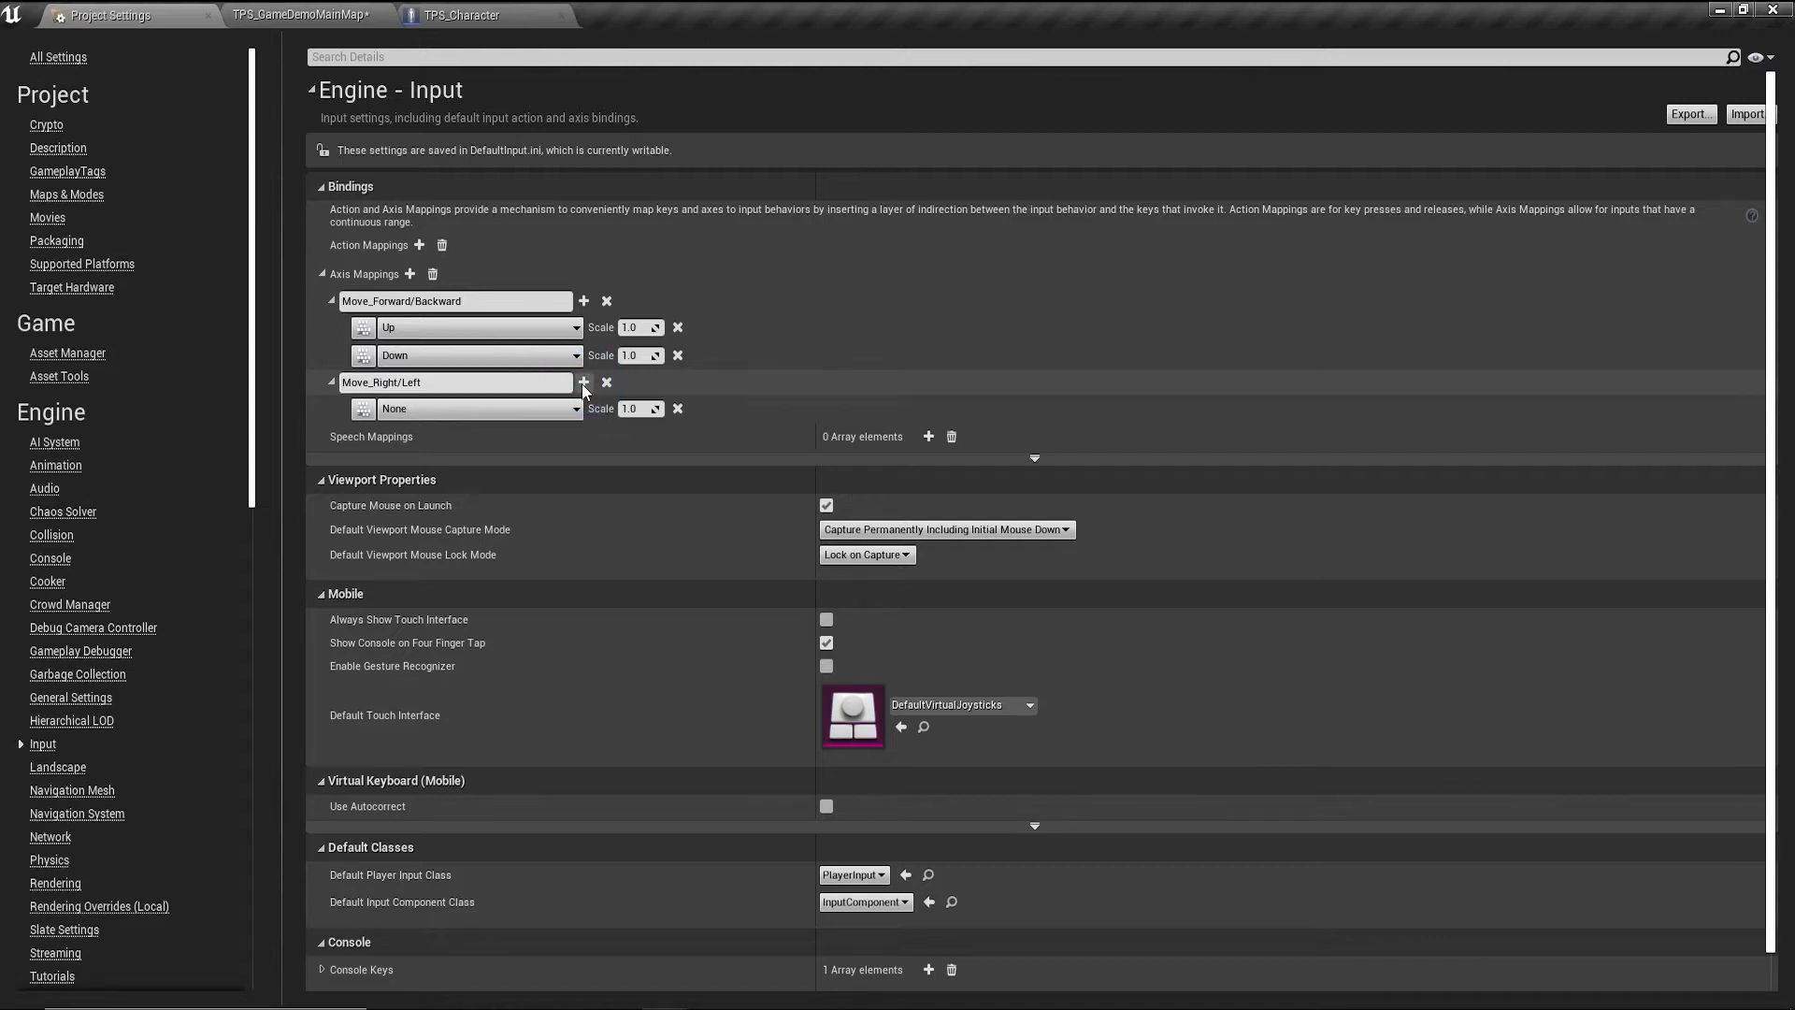
# Assign the keyboard Right key to Move_Right/Left, and add a second key entry set to the keyboard Left key.
pyautogui.click(556, 408)
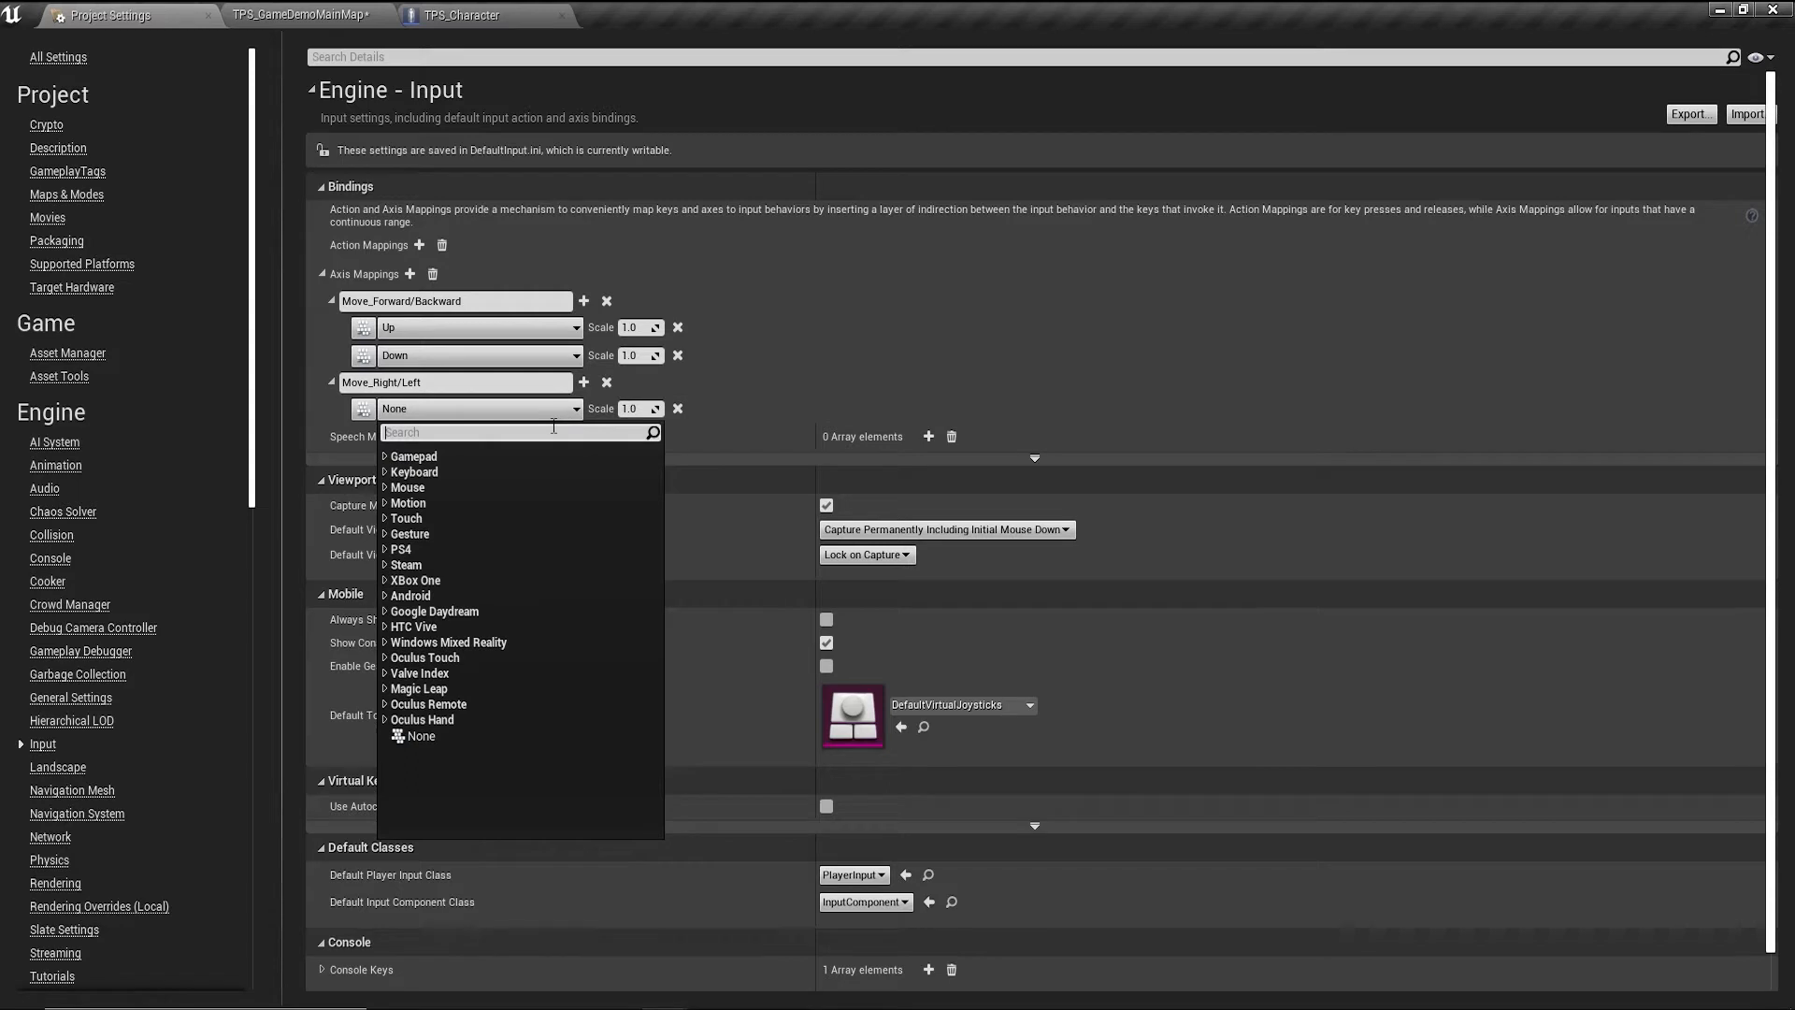
pyautogui.write('right')
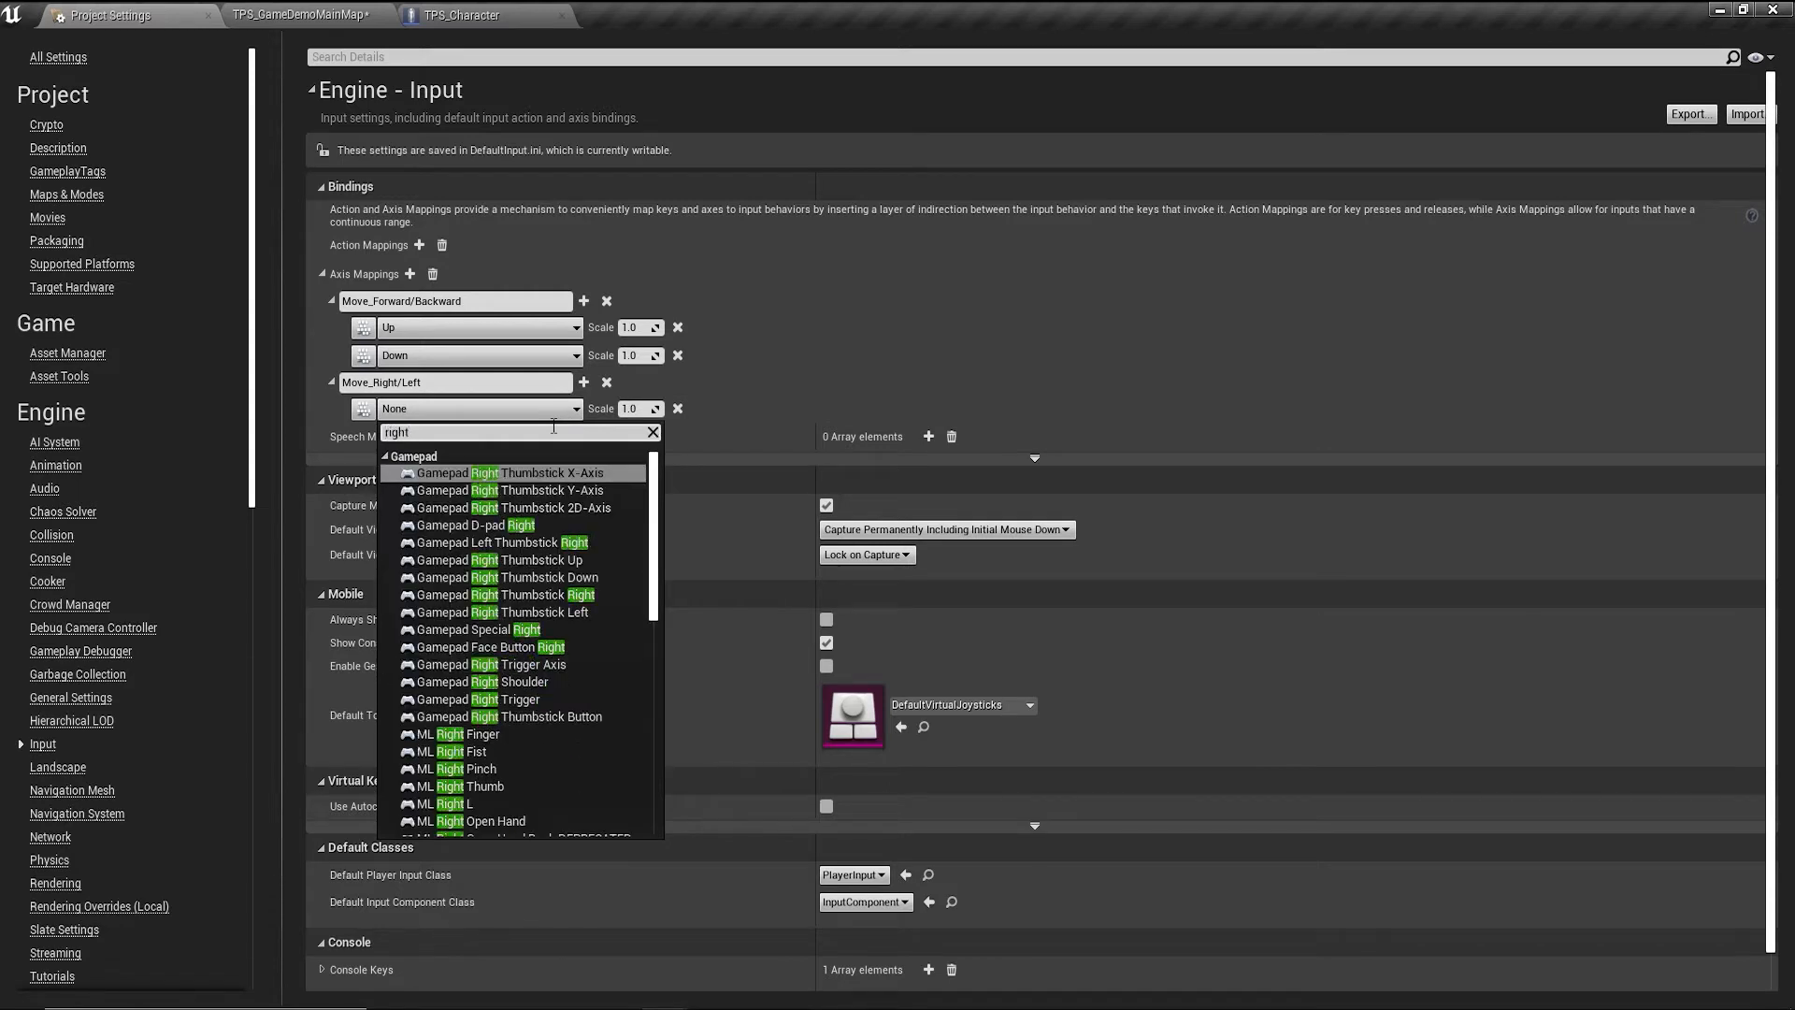
pyautogui.click(412, 456)
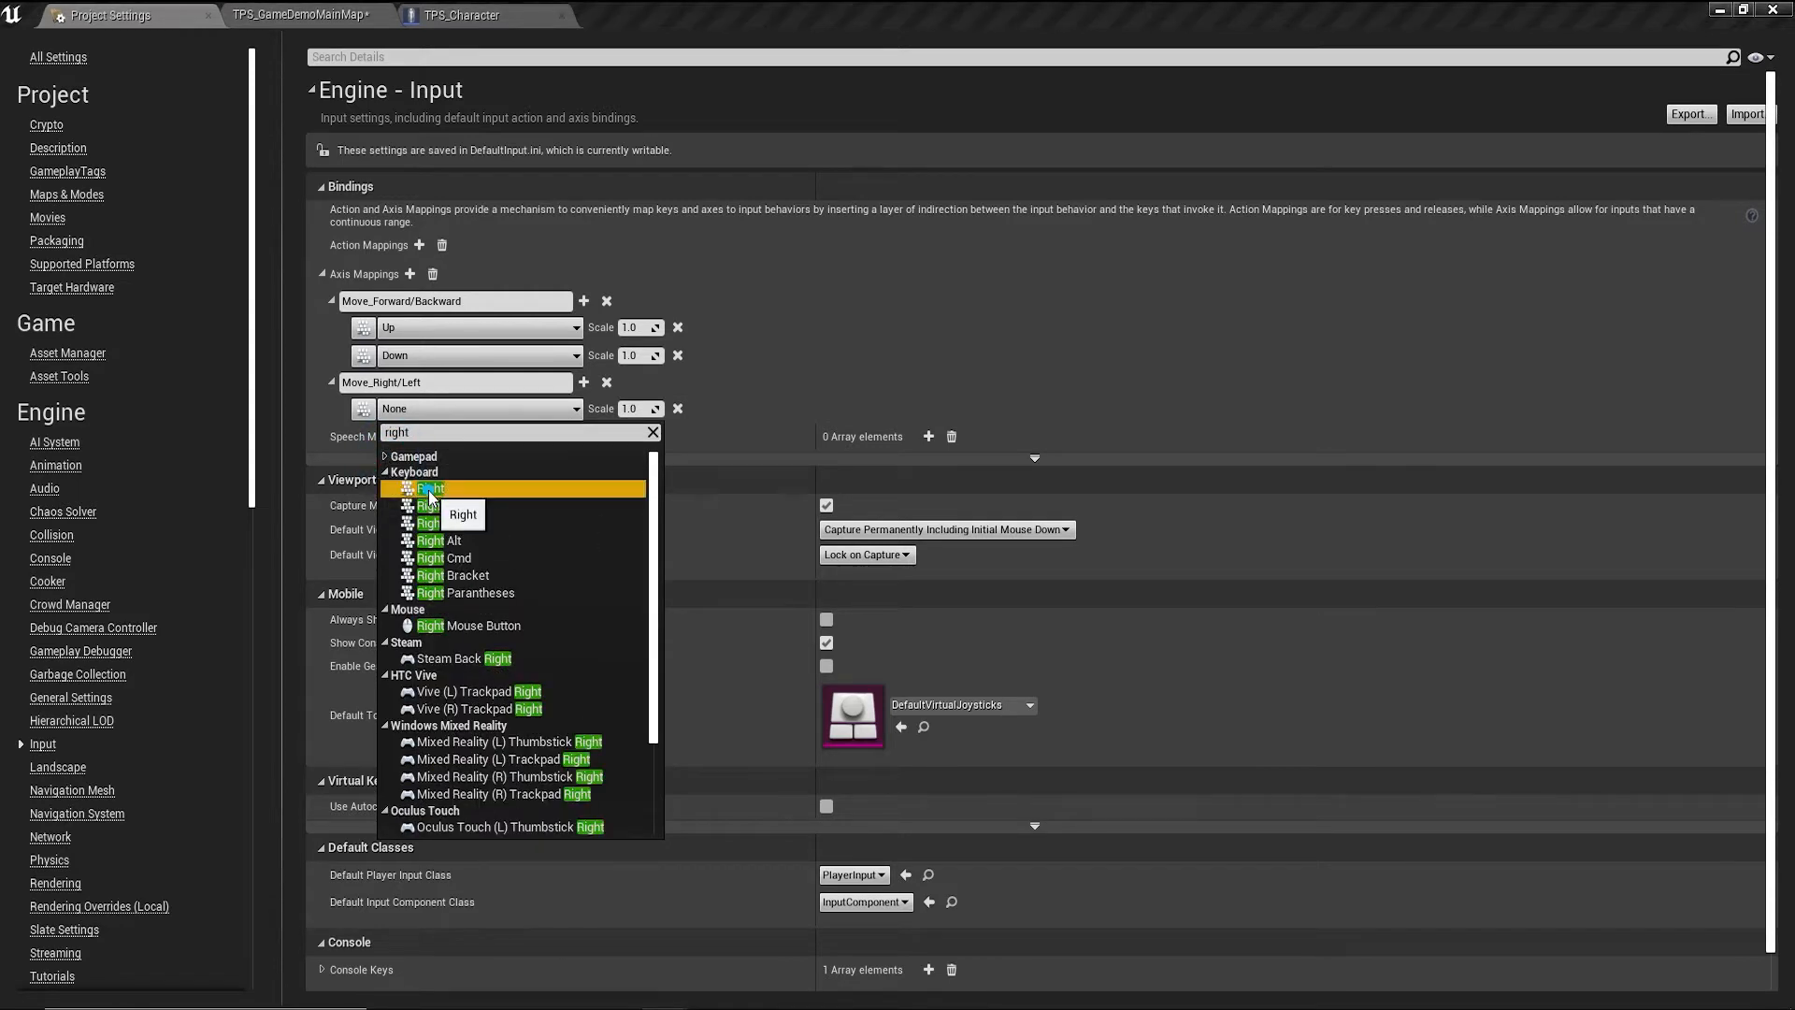
pyautogui.click(430, 488)
pyautogui.click(583, 383)
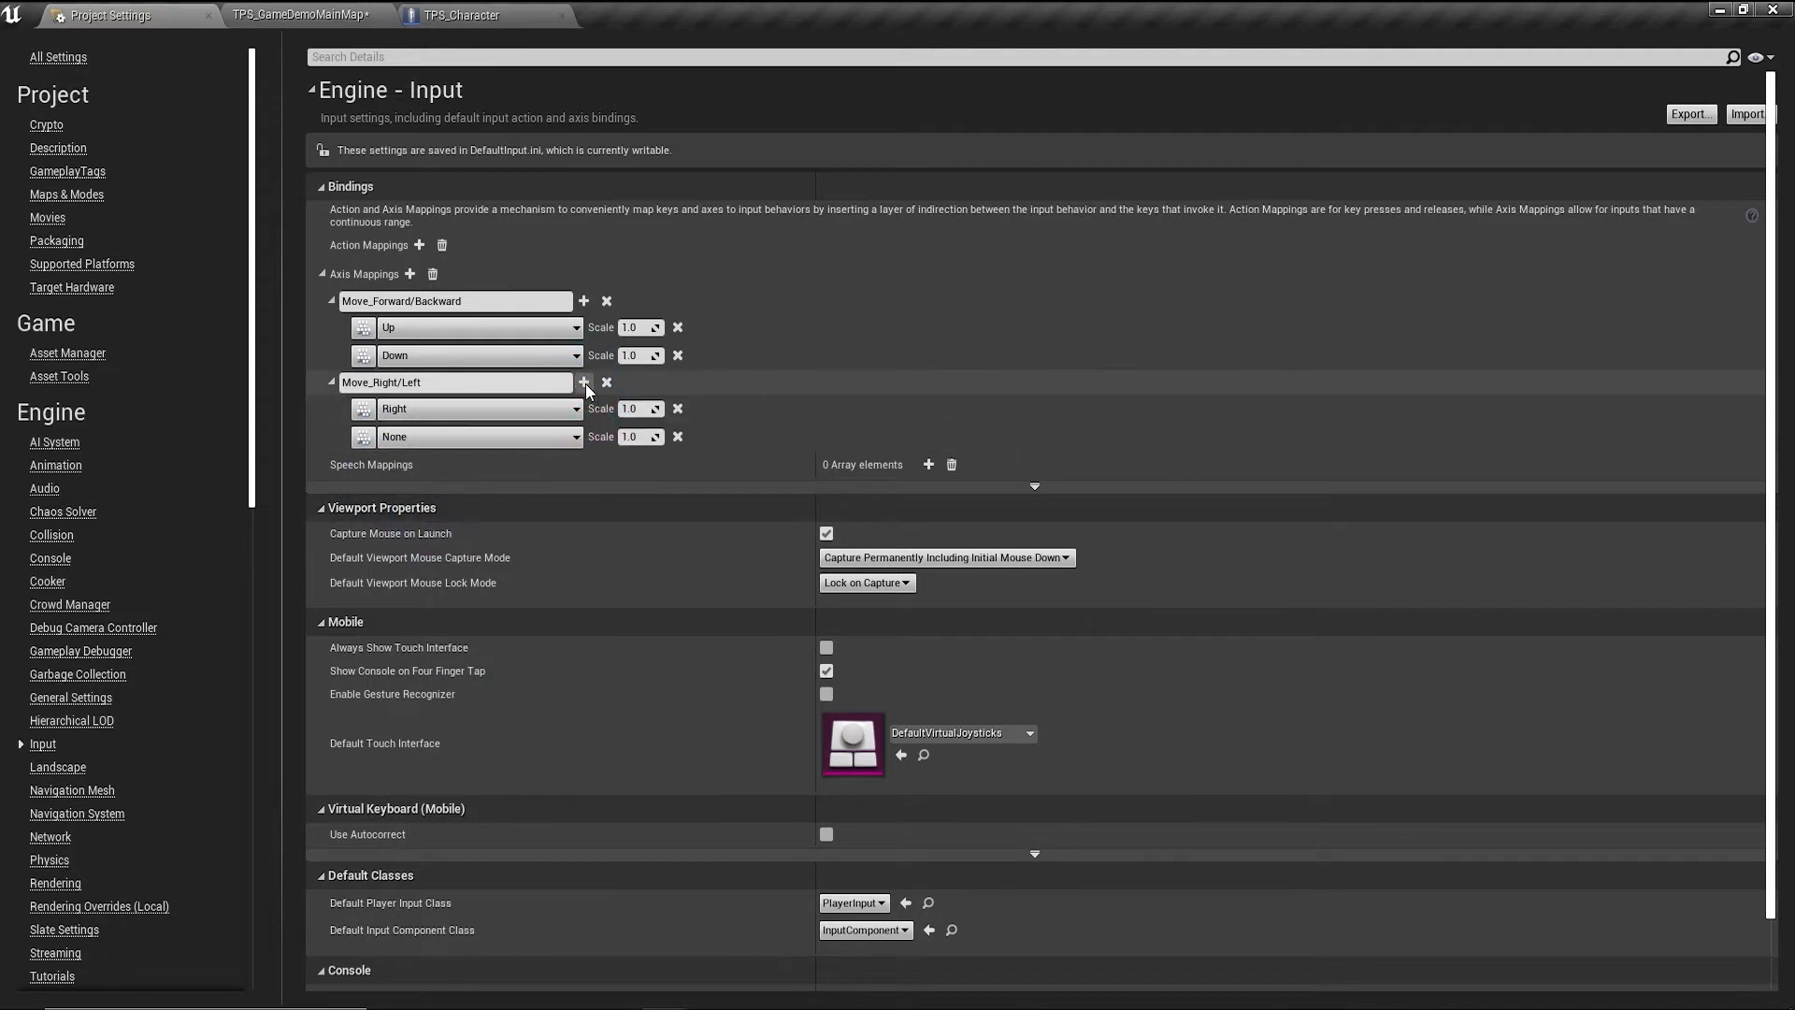
pyautogui.click(552, 438)
pyautogui.write('left')
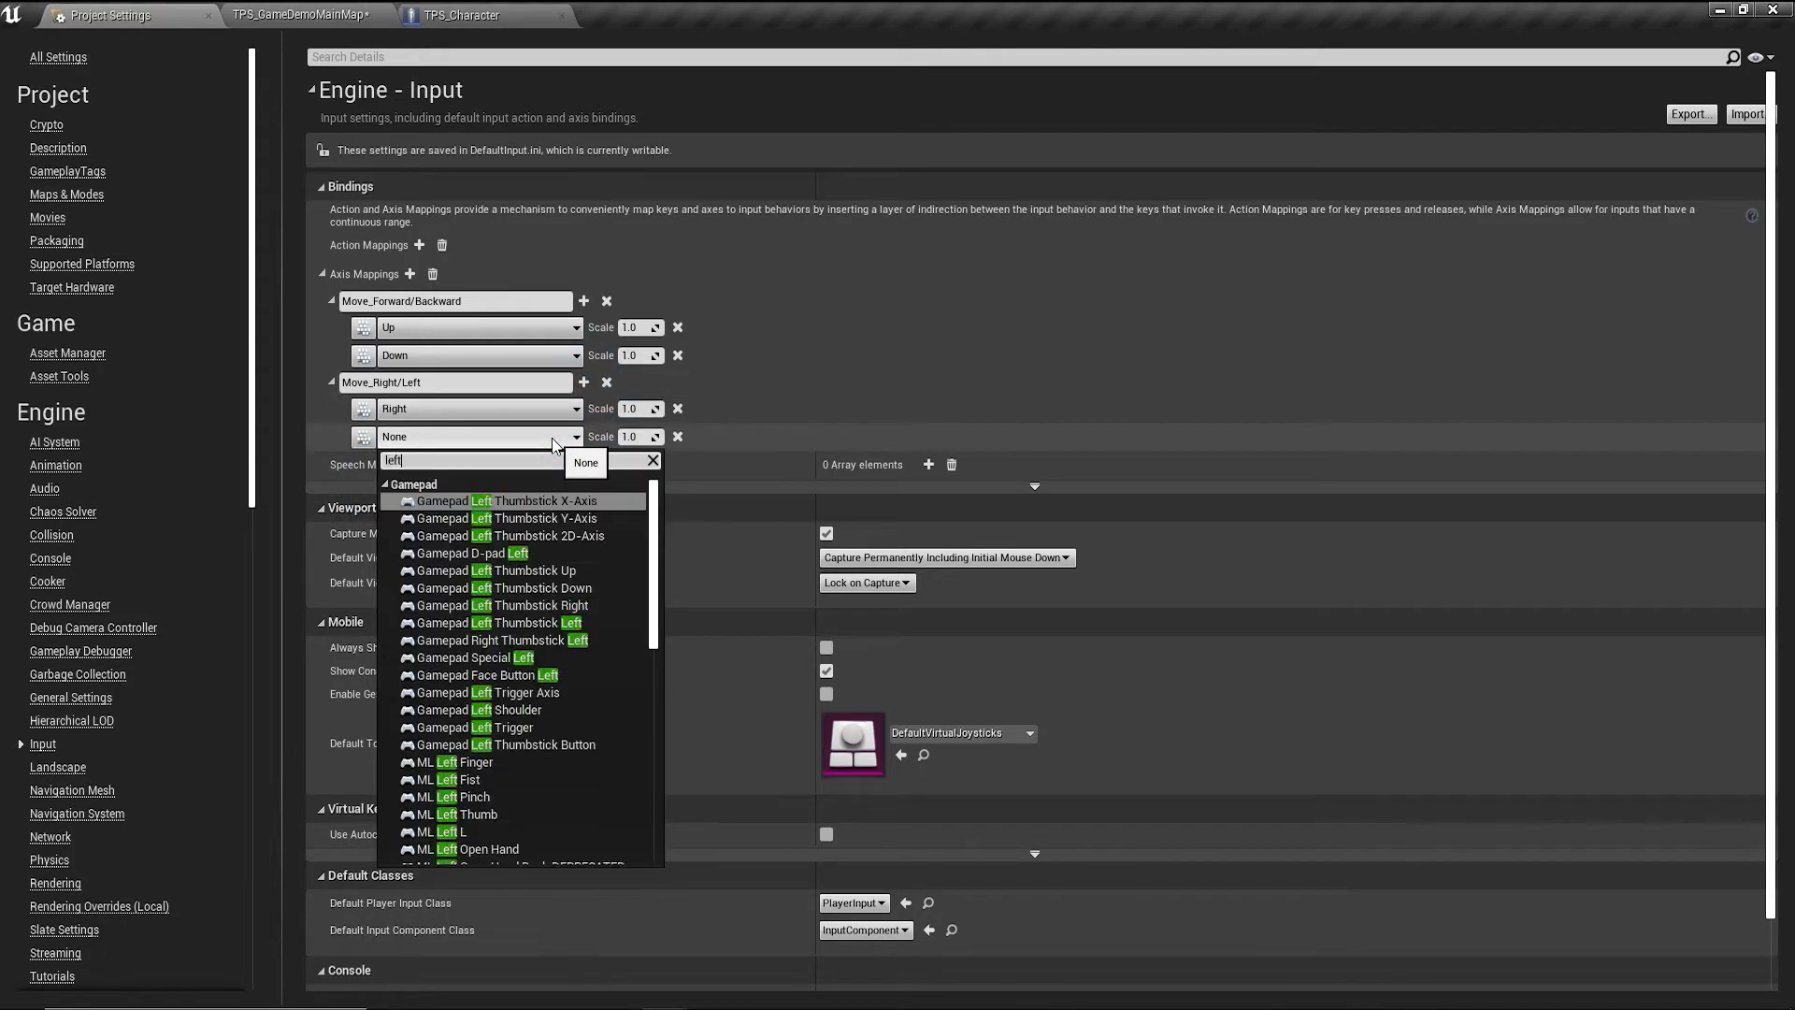
pyautogui.click(402, 485)
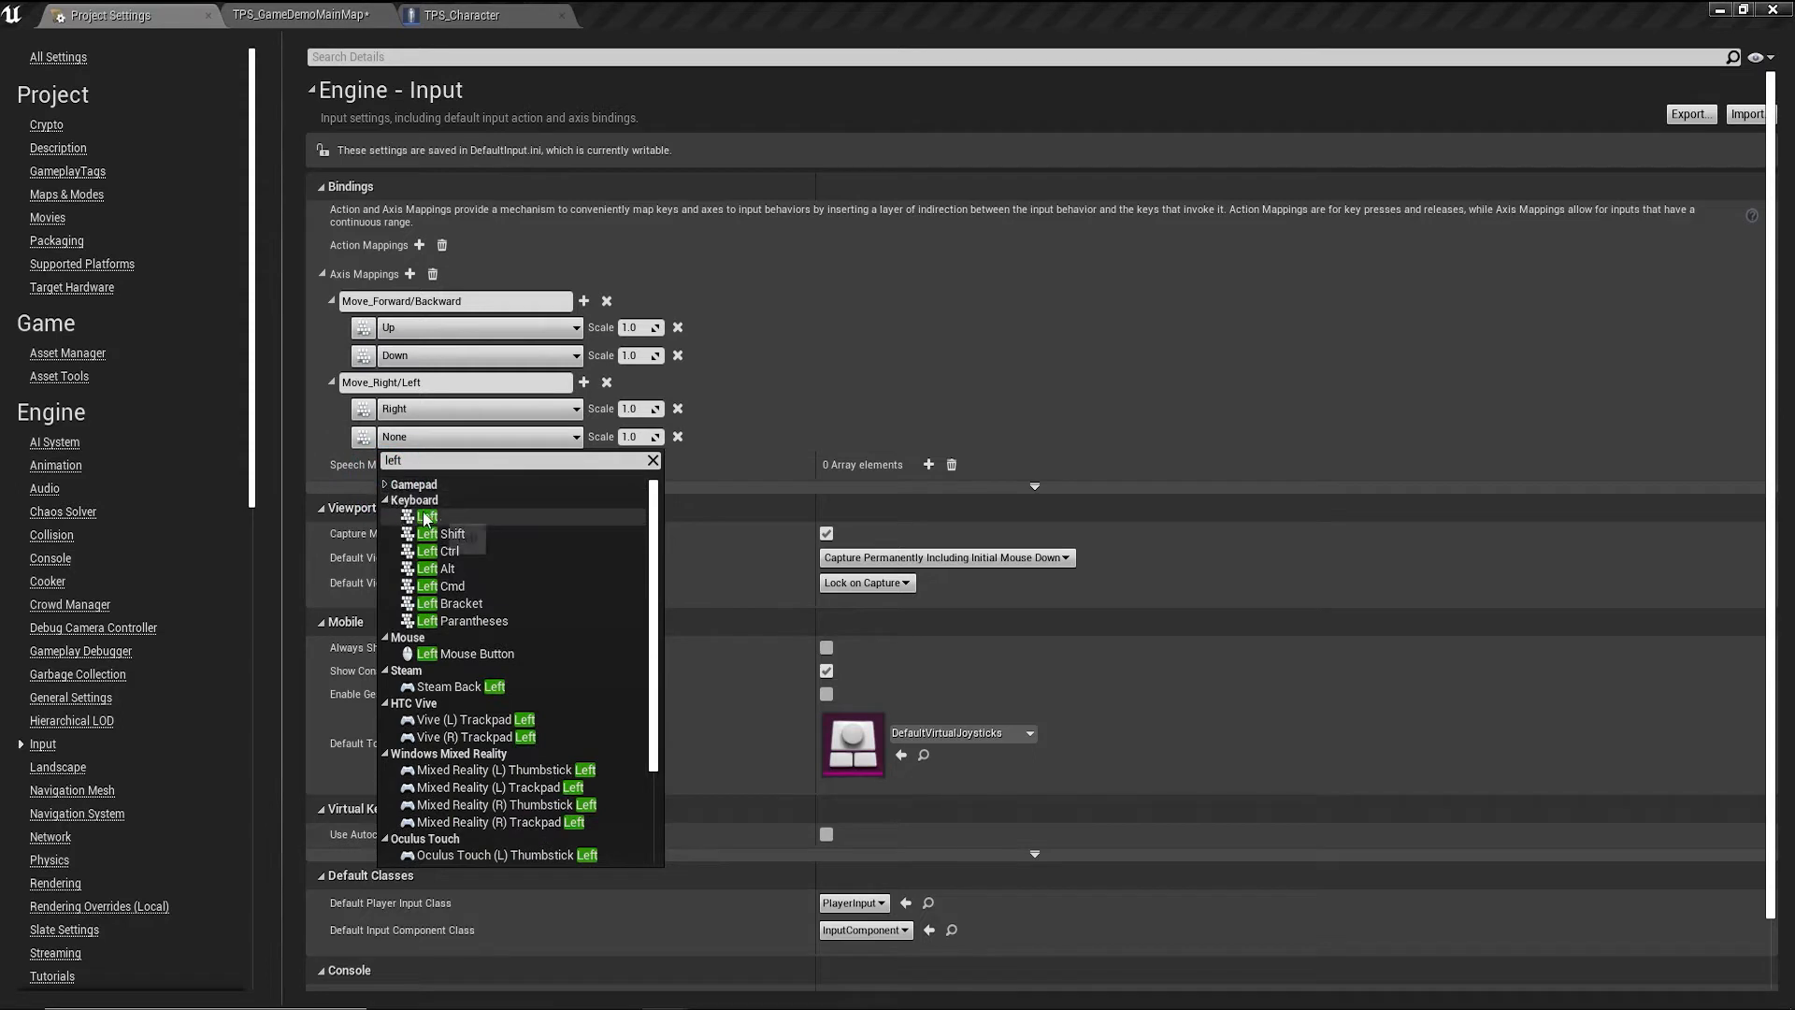
pyautogui.click(449, 515)
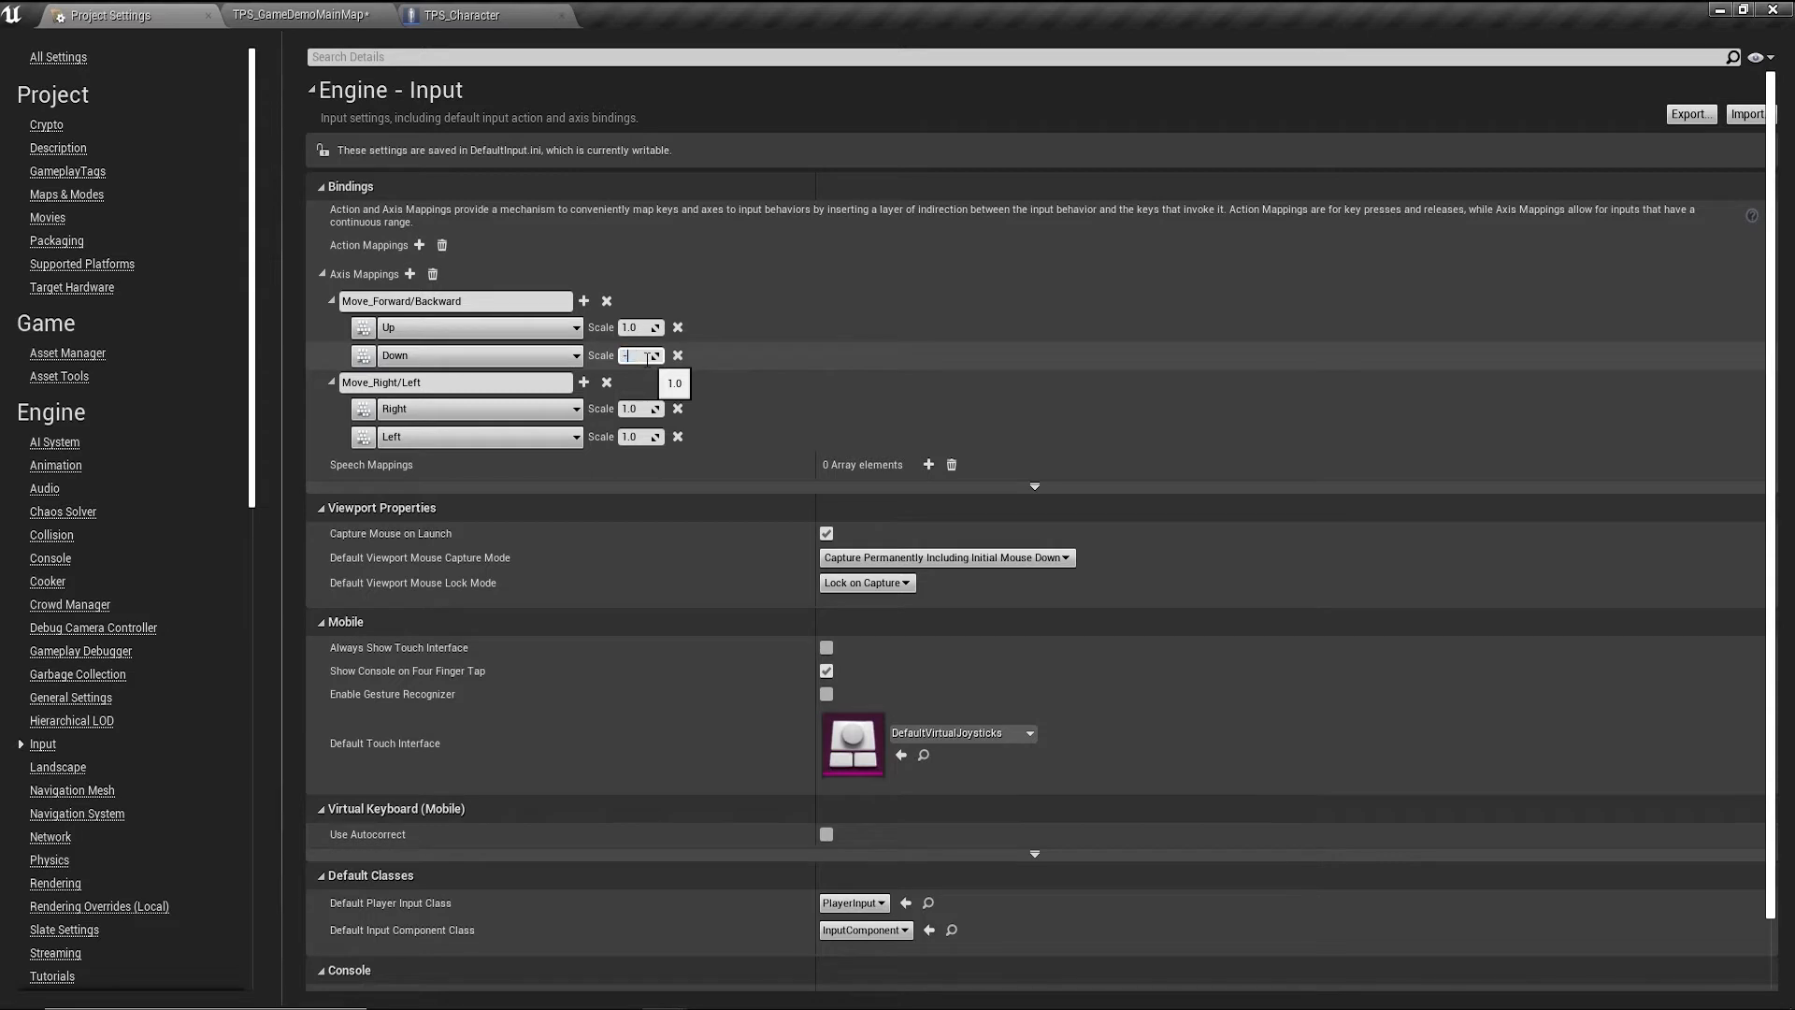
# Set the scale of the Down key and the Left key entries to -1.0.
pyautogui.press('Return')
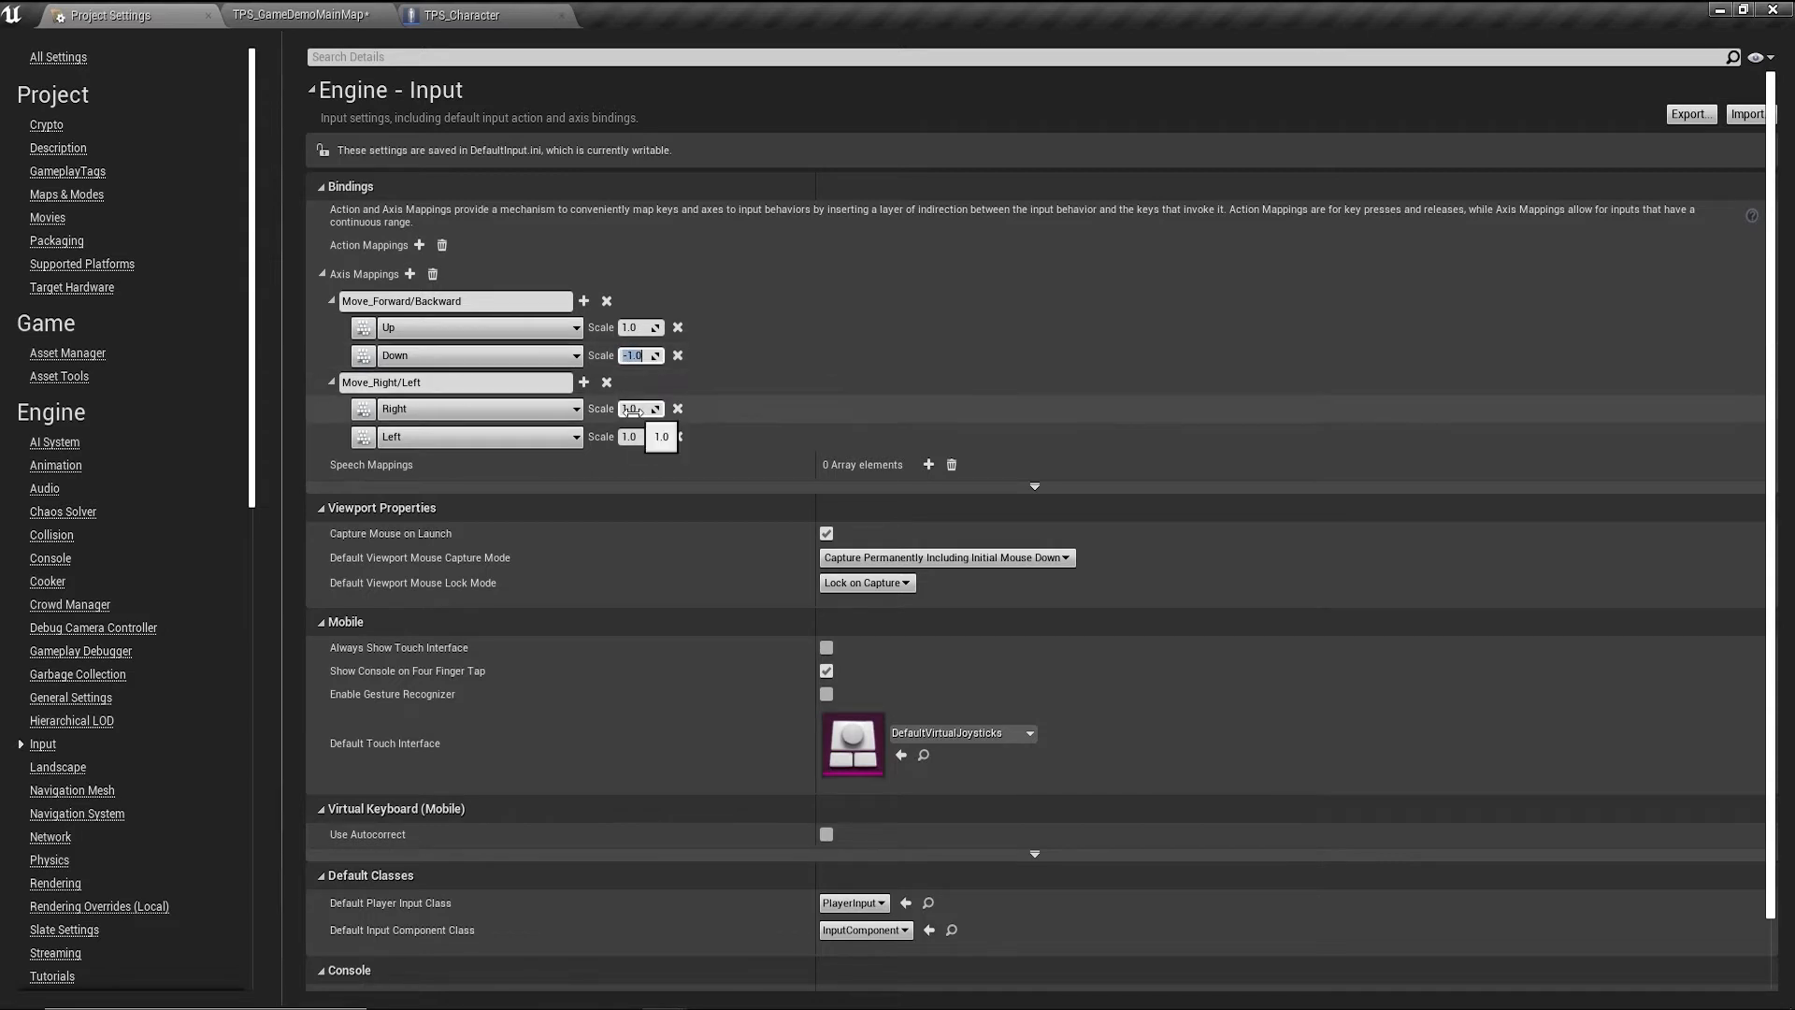
pyautogui.click(640, 437)
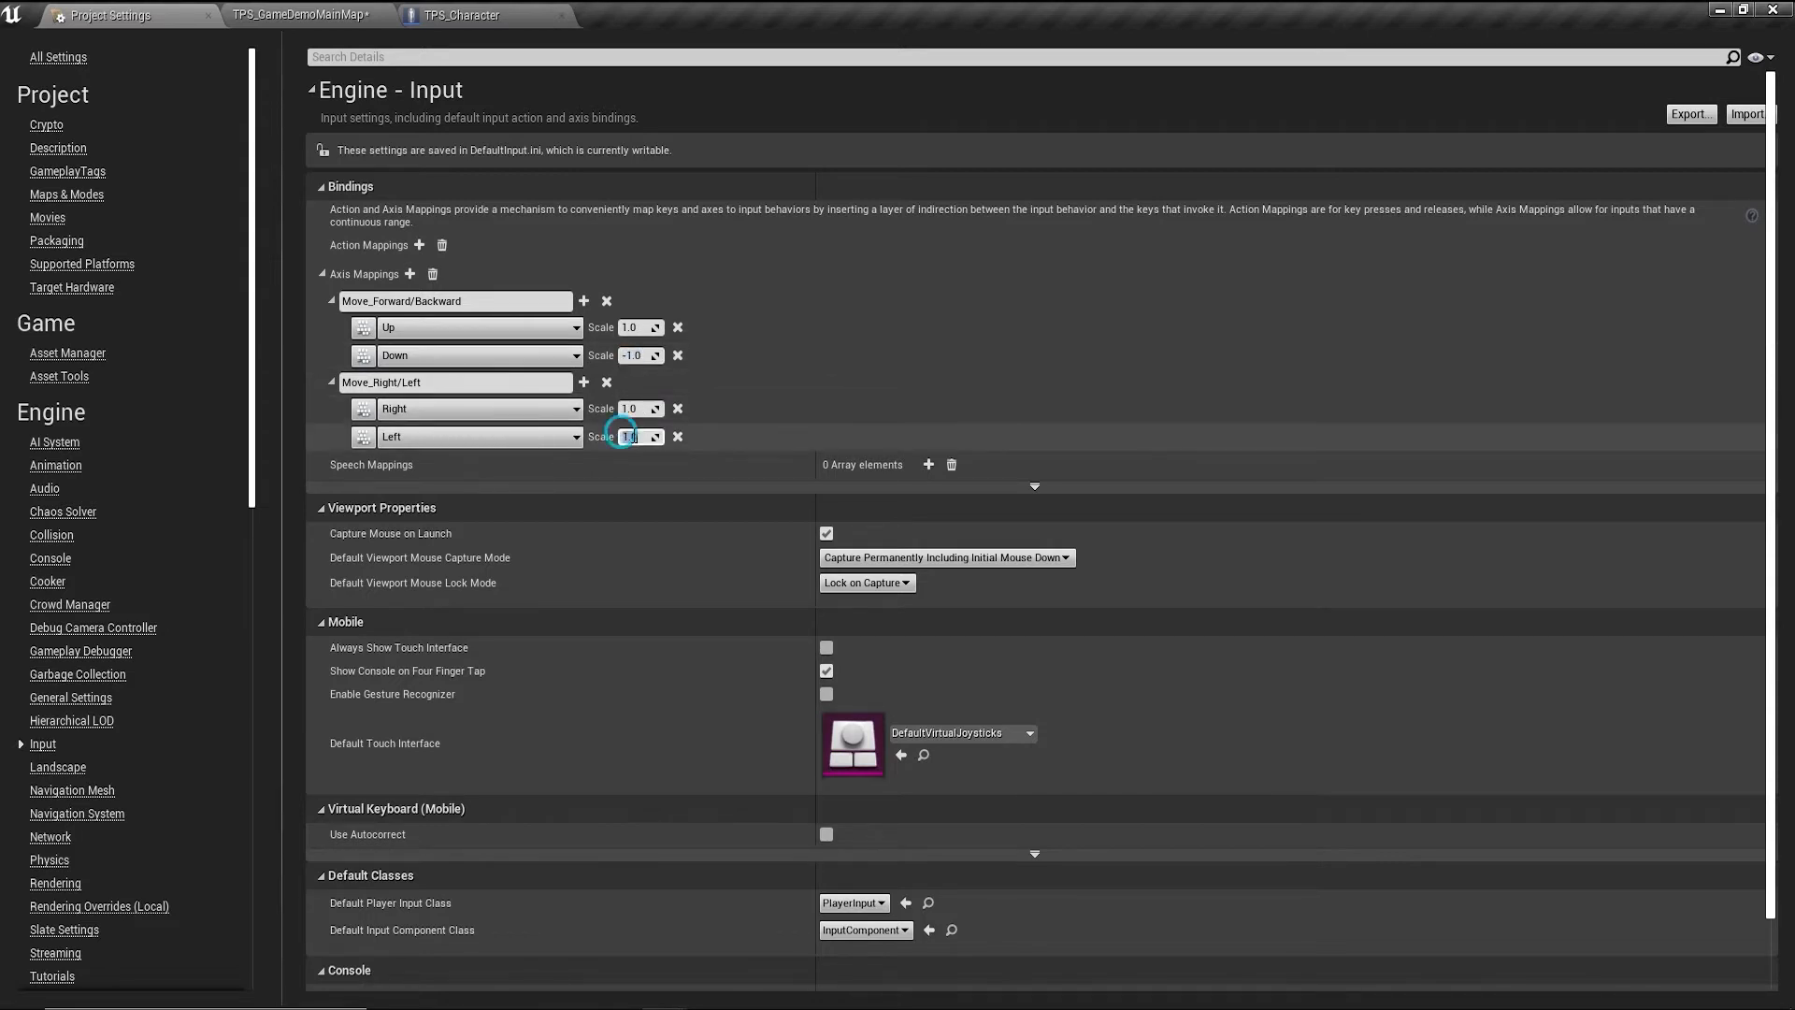
pyautogui.press('Return')
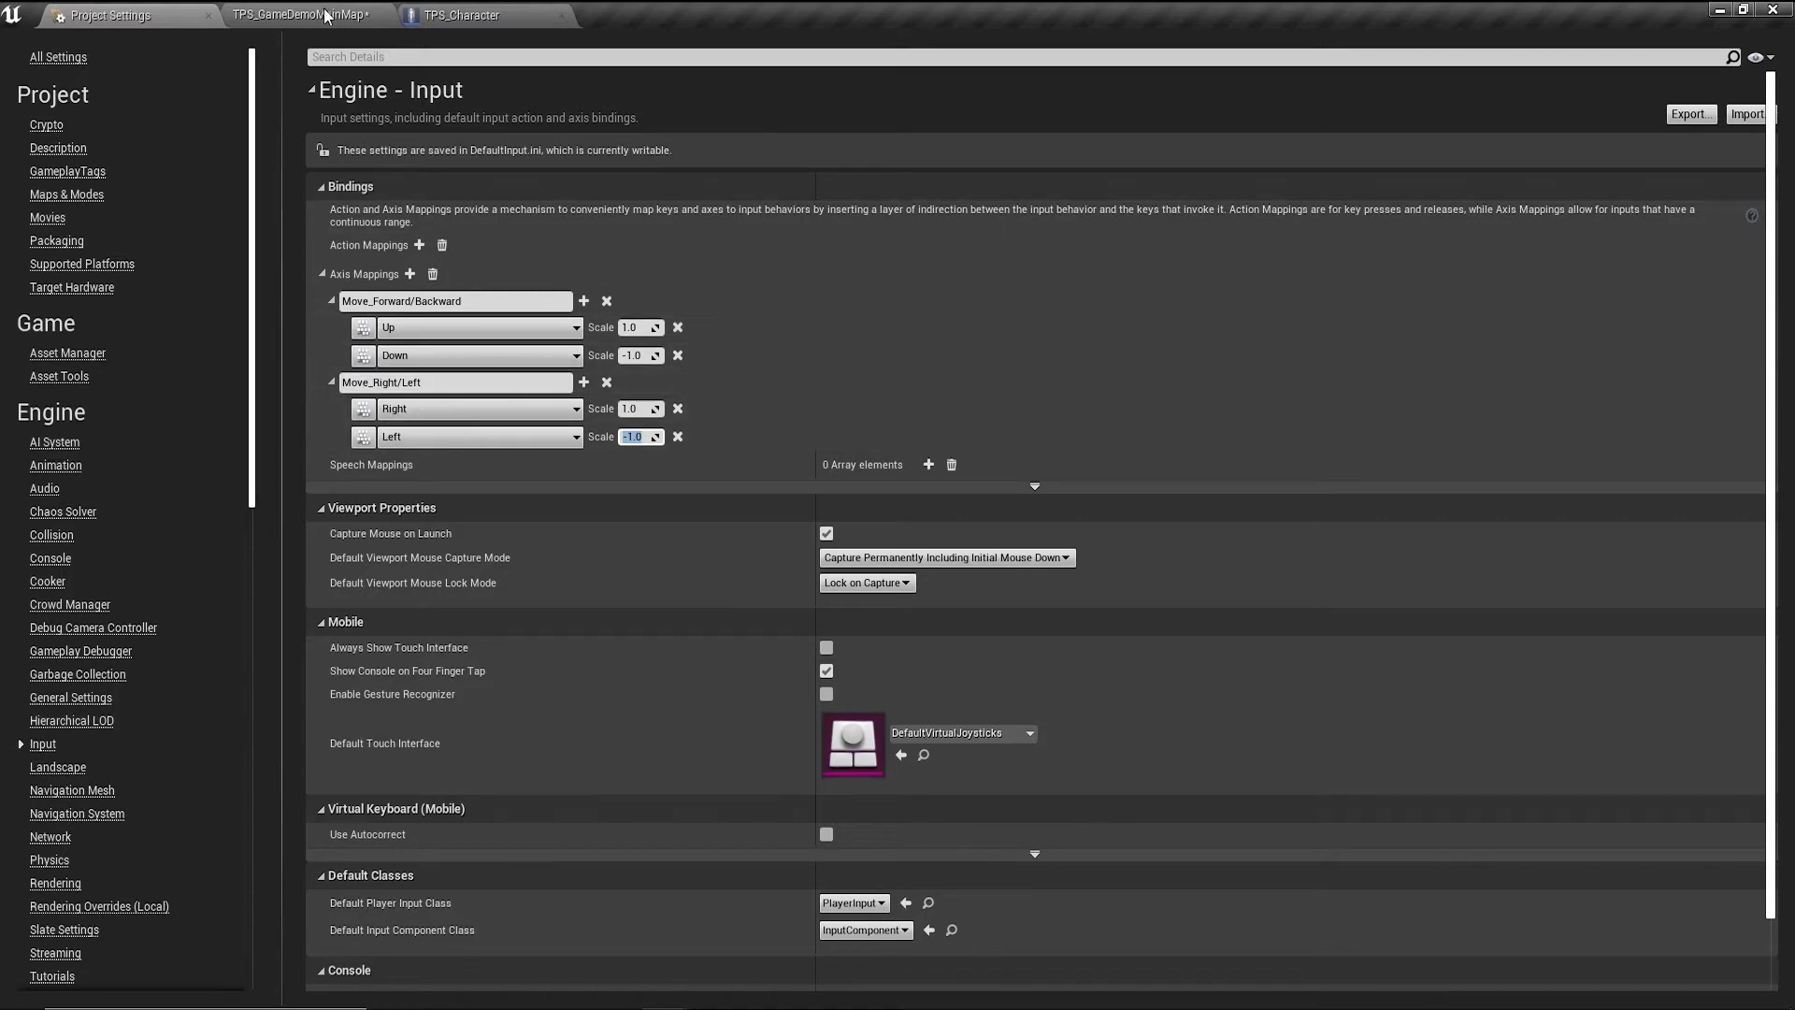
# Open the TPS_Character blueprint from the TPS_GameMode folder of the main map's project content.
pyautogui.click(479, 13)
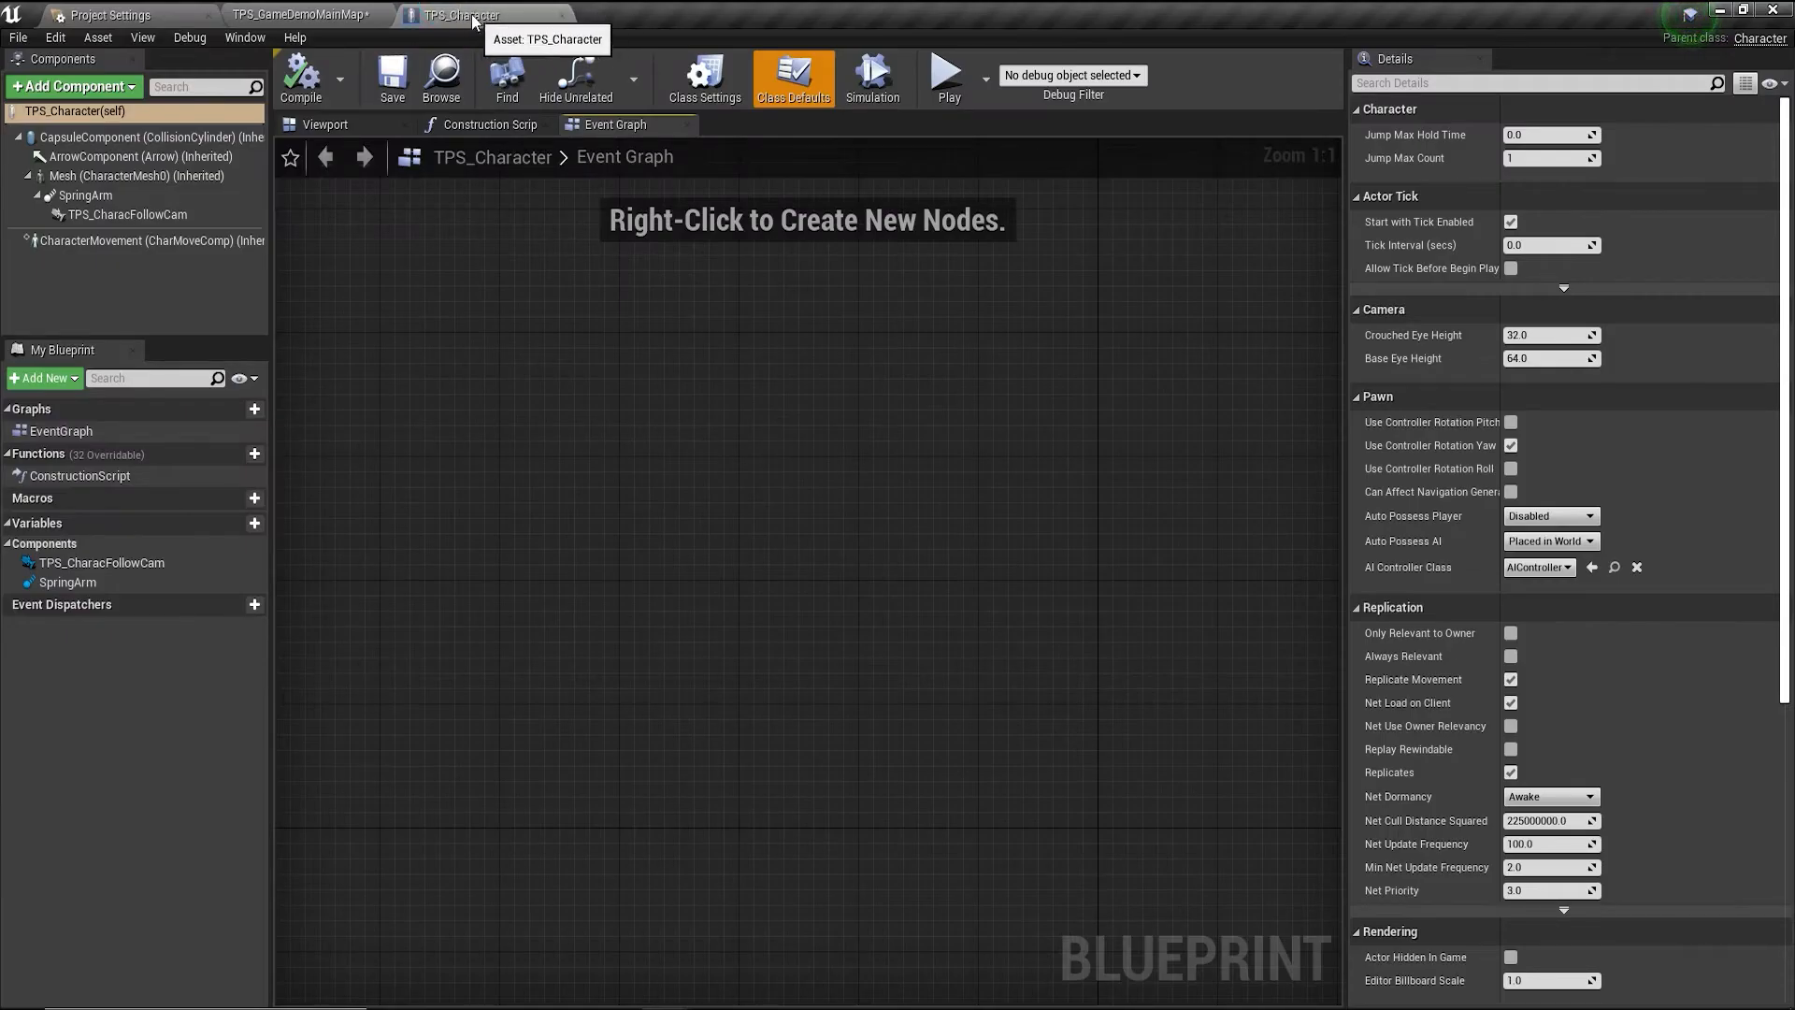
pyautogui.click(299, 14)
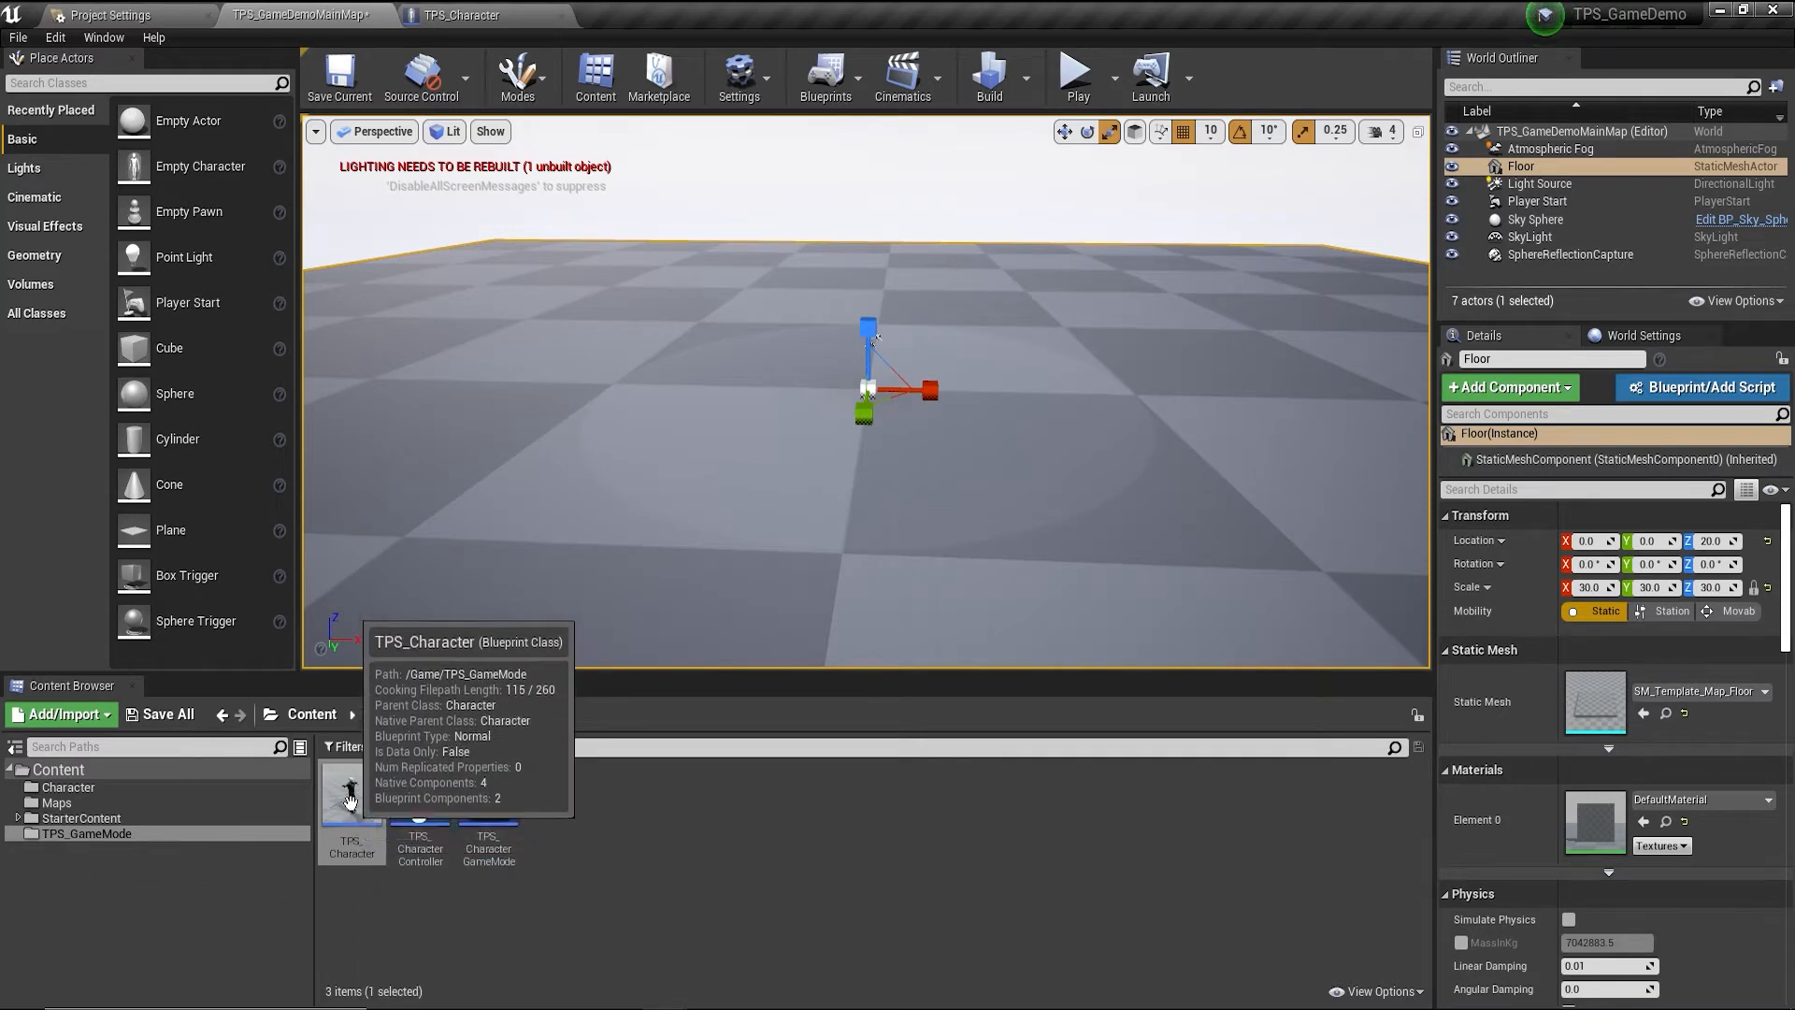
pyautogui.click(341, 832)
pyautogui.doubleClick(338, 829)
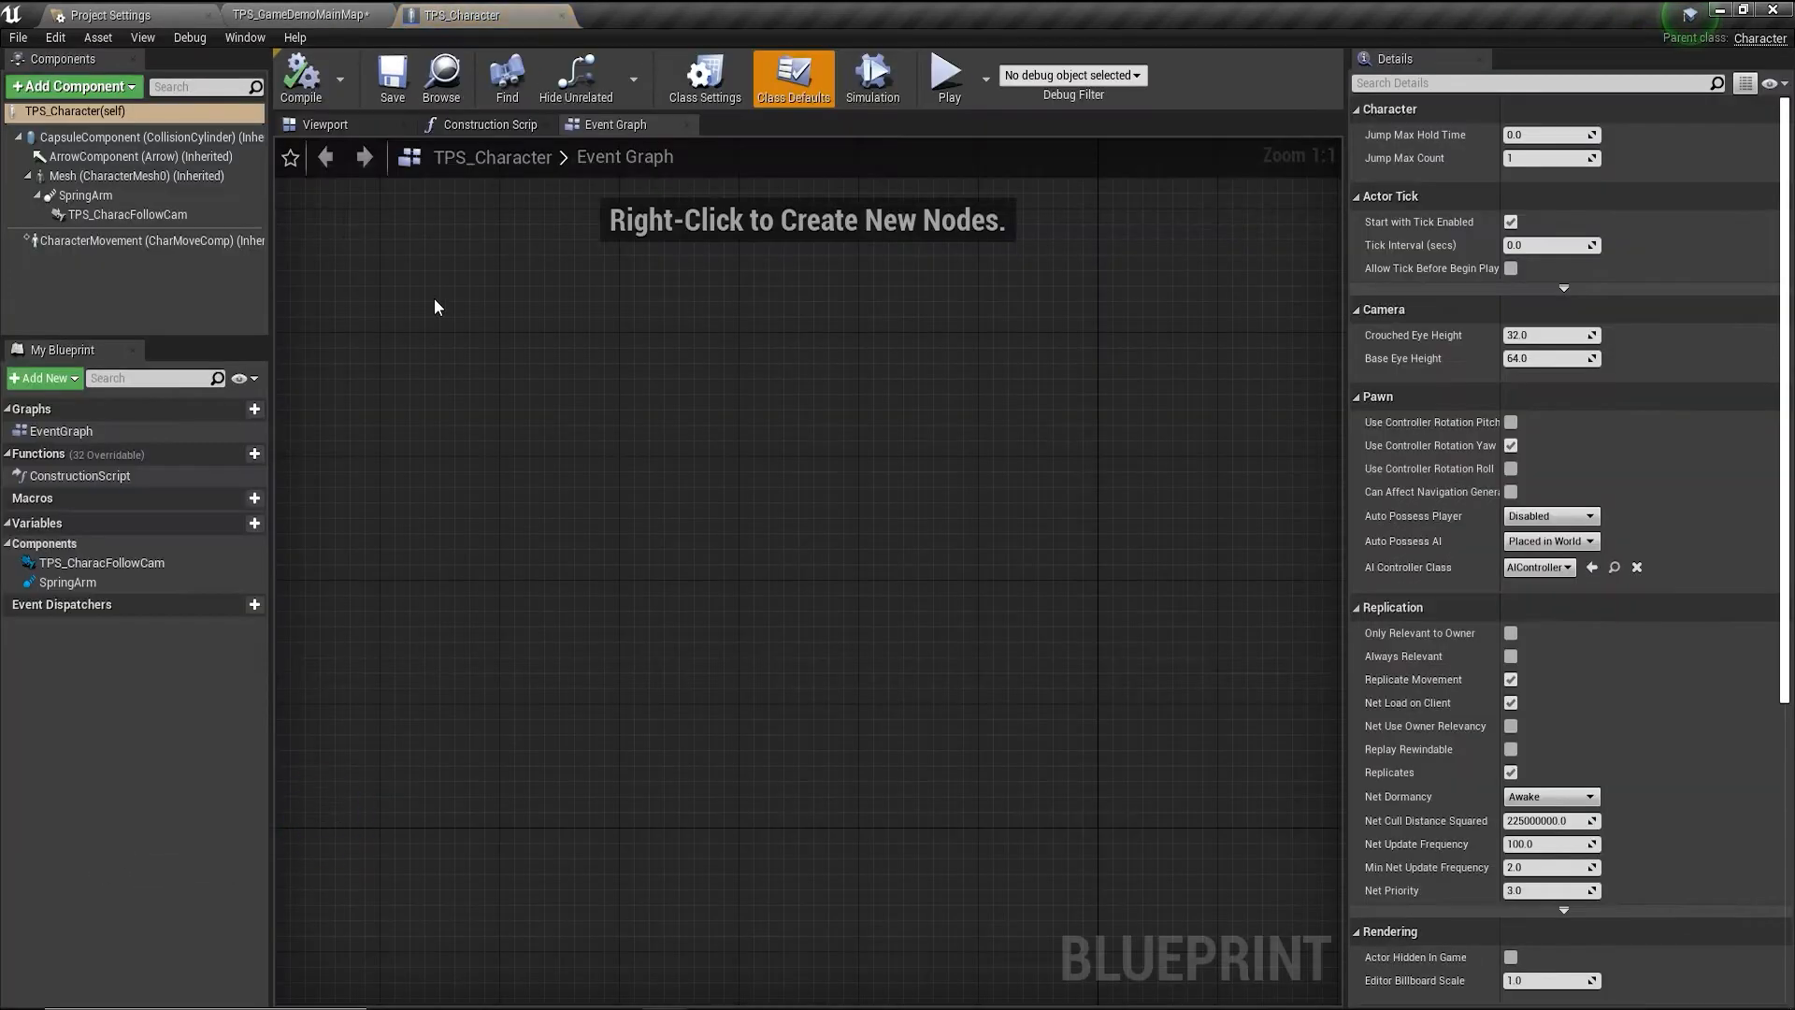
# Add the Move_Forward/Backward input axis event to the TPS_Character event graph.
pyautogui.moveTo(777, 490); pyautogui.dragTo(781, 501, button='right')
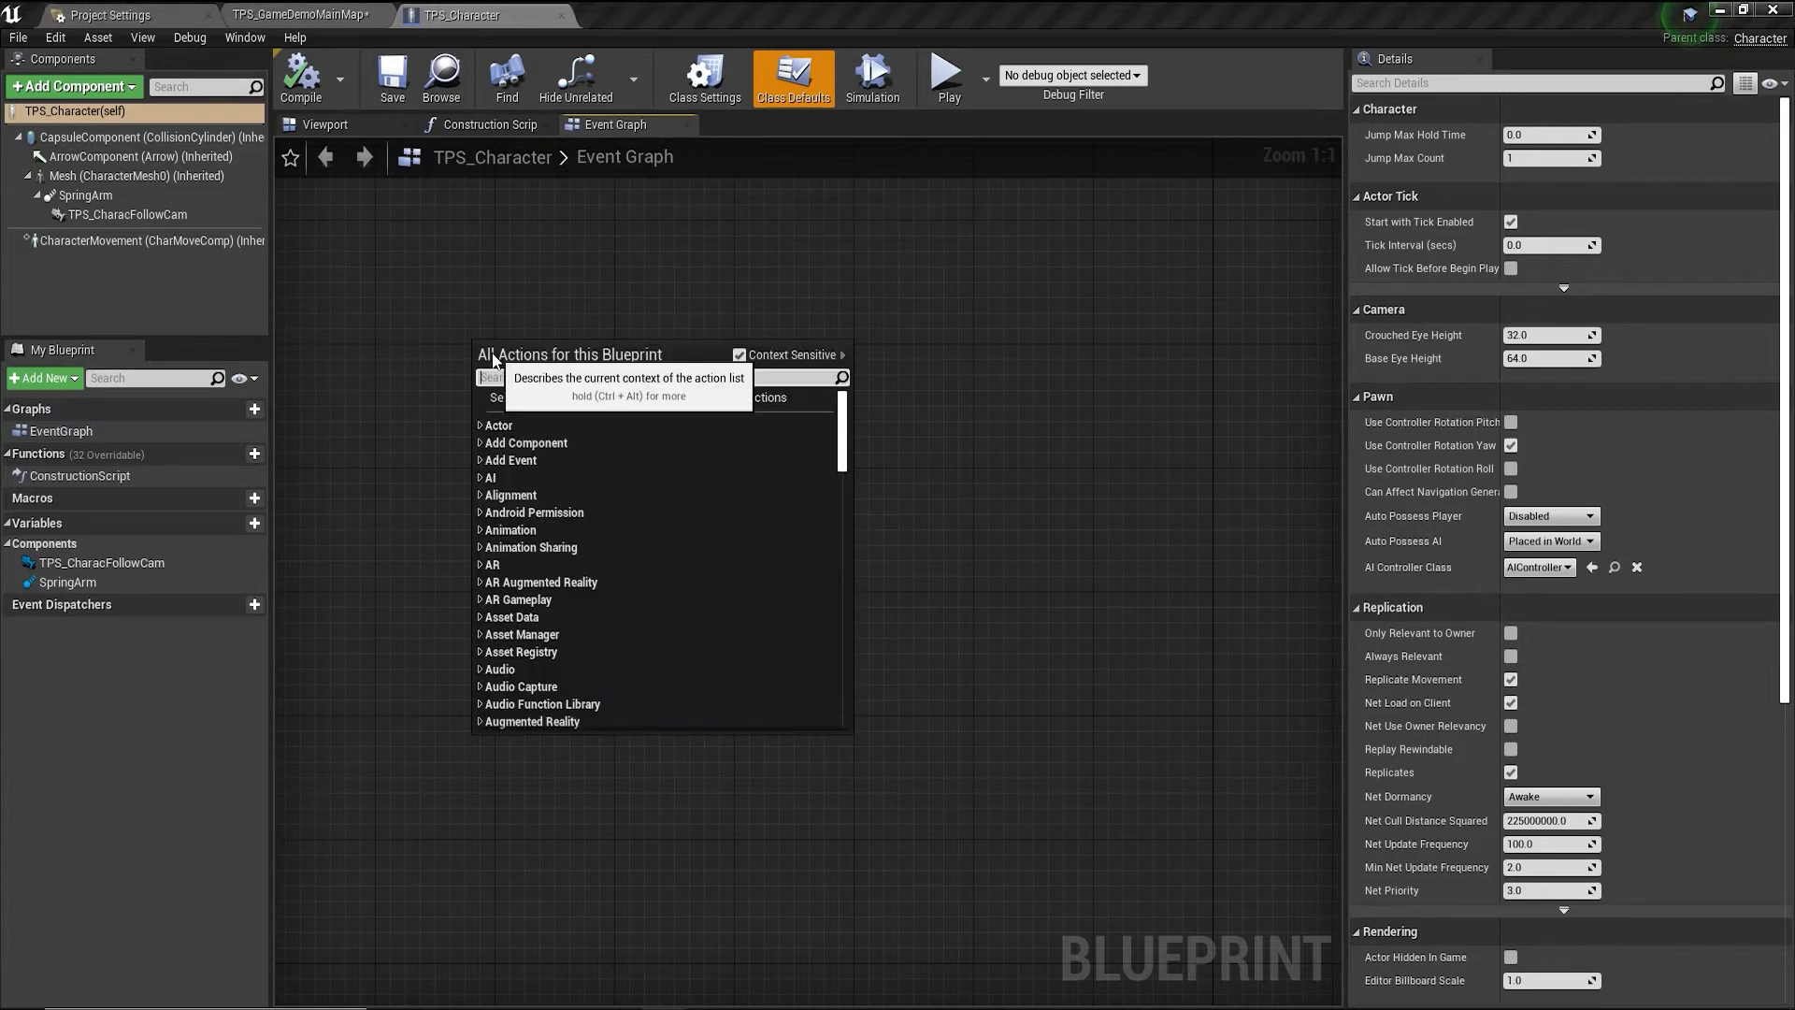
pyautogui.write('move')
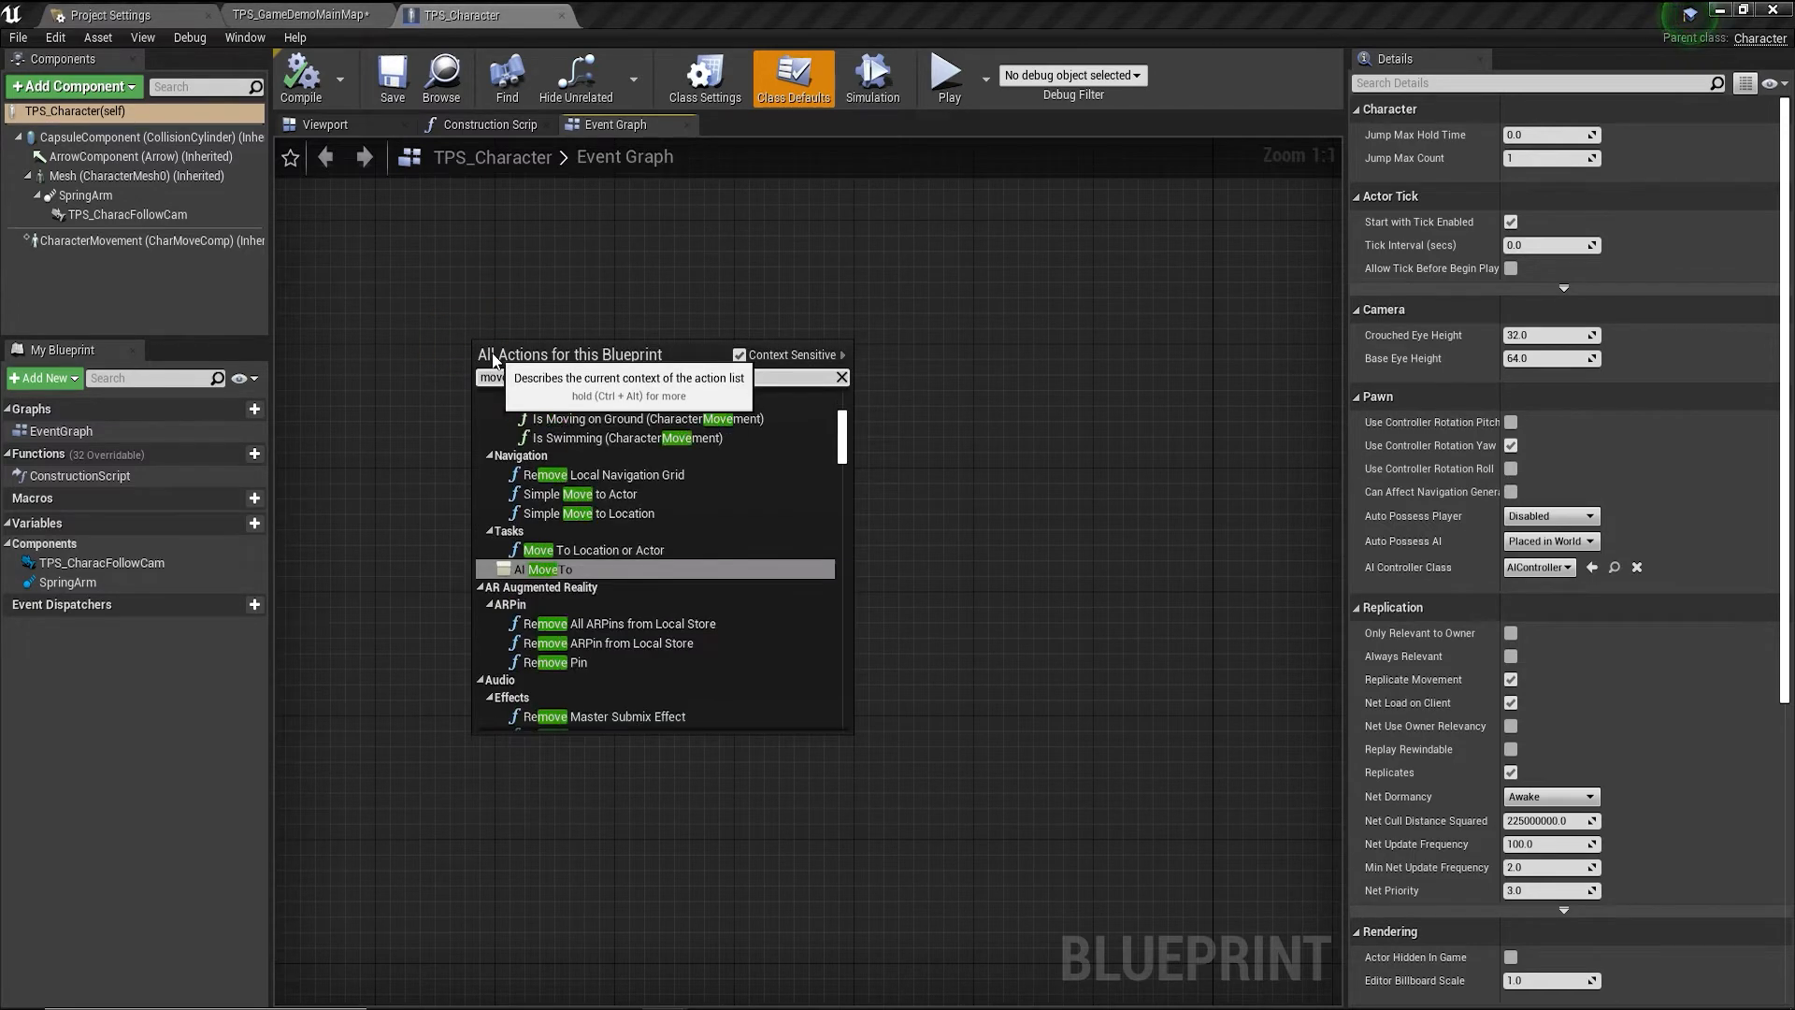
pyautogui.write('_')
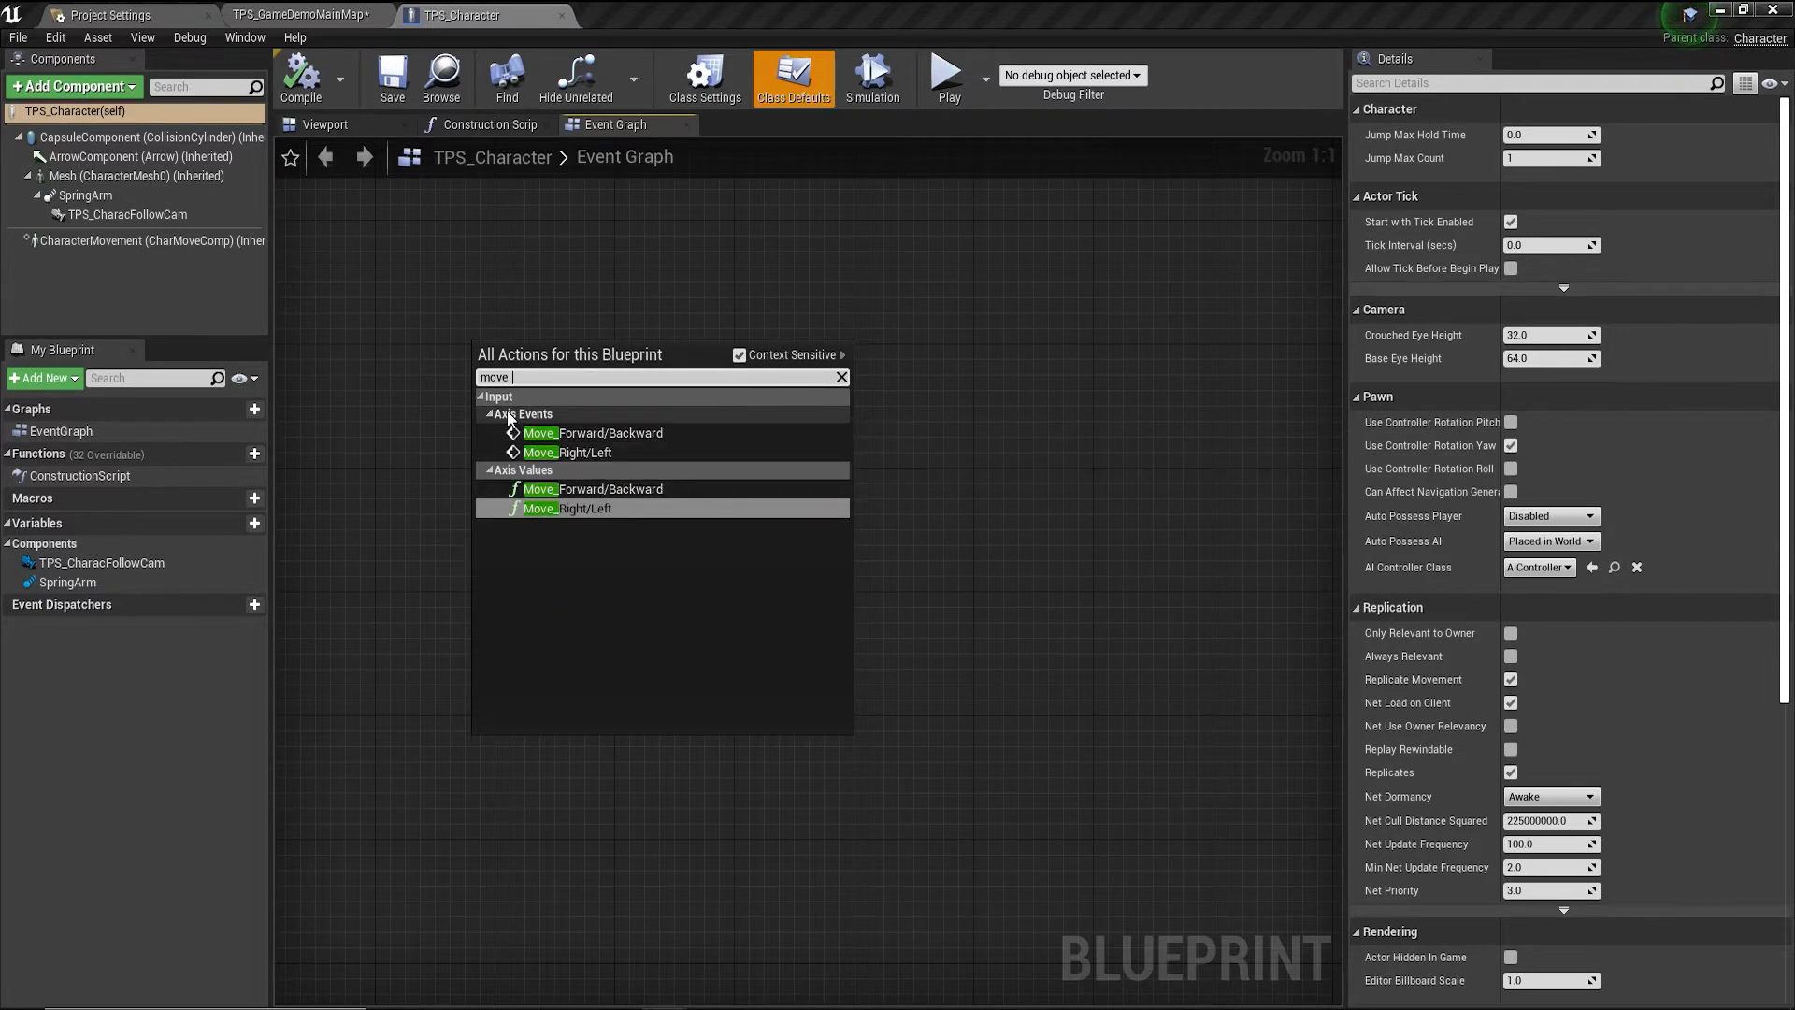
pyautogui.click(570, 434)
# Add the Move_Right/Left input axis event and place it below the Move_Forward/Backward event.
pyautogui.rightClick(595, 469)
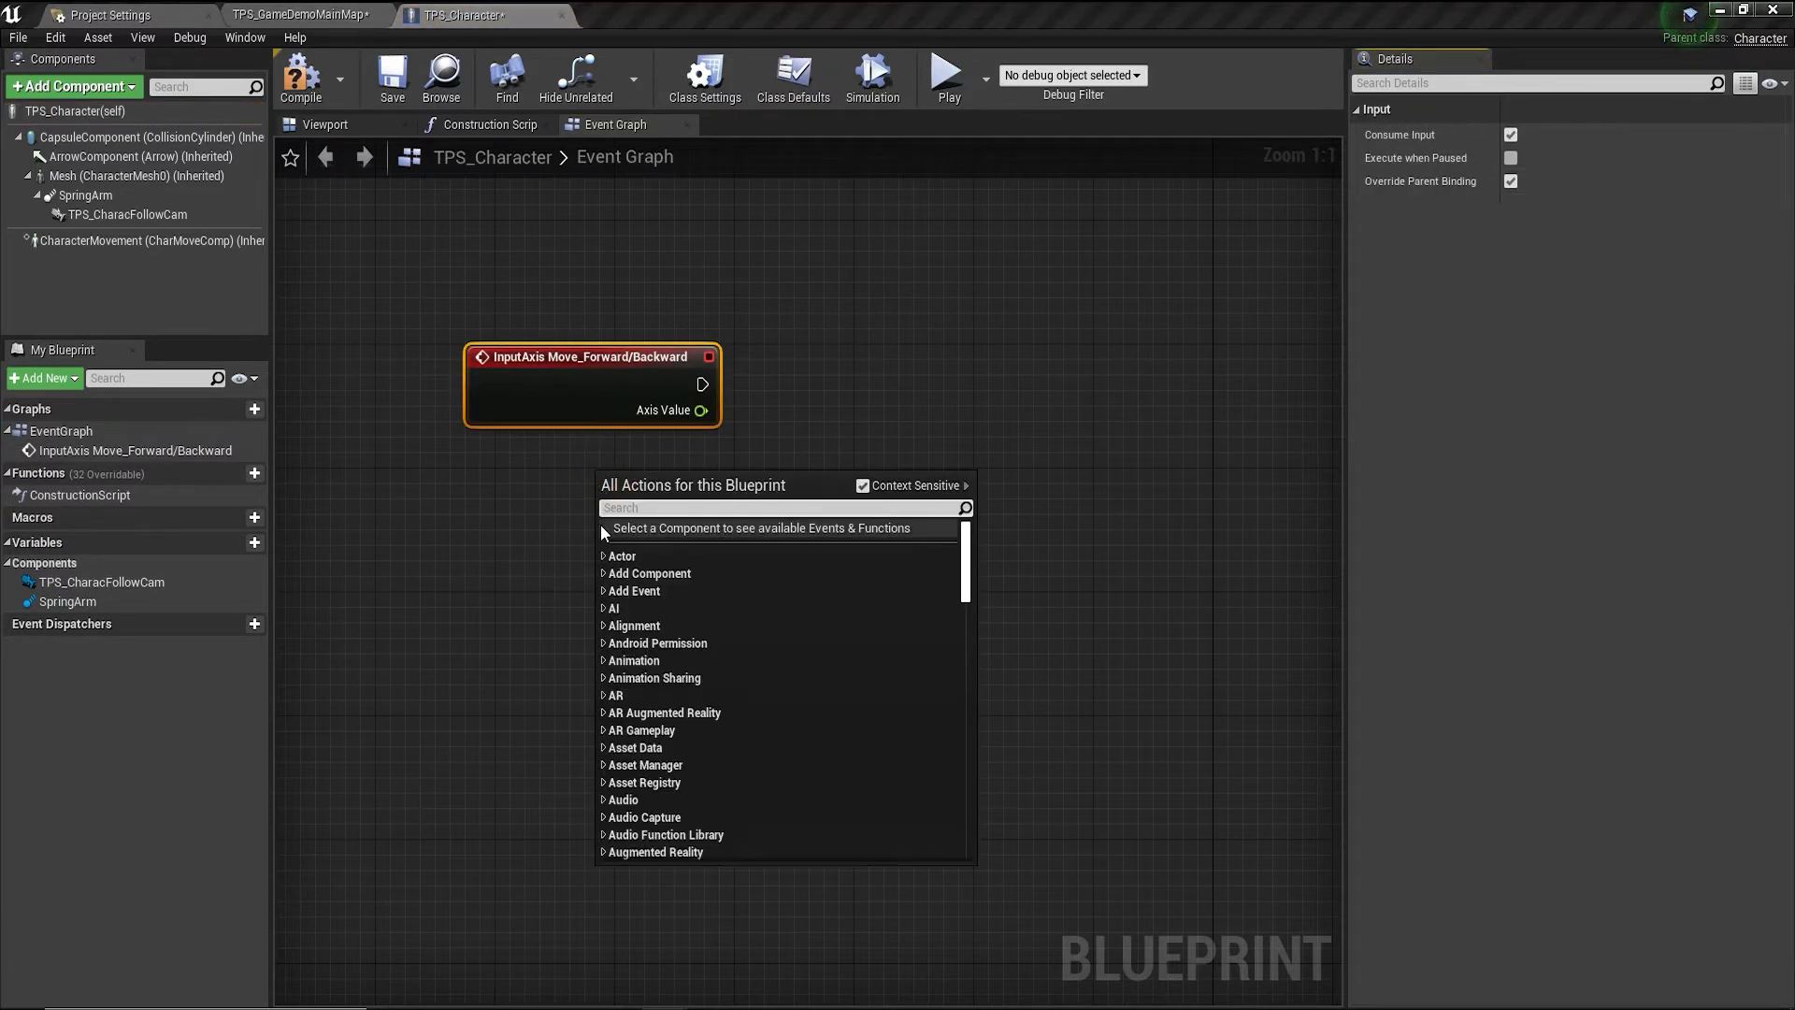
pyautogui.write('move')
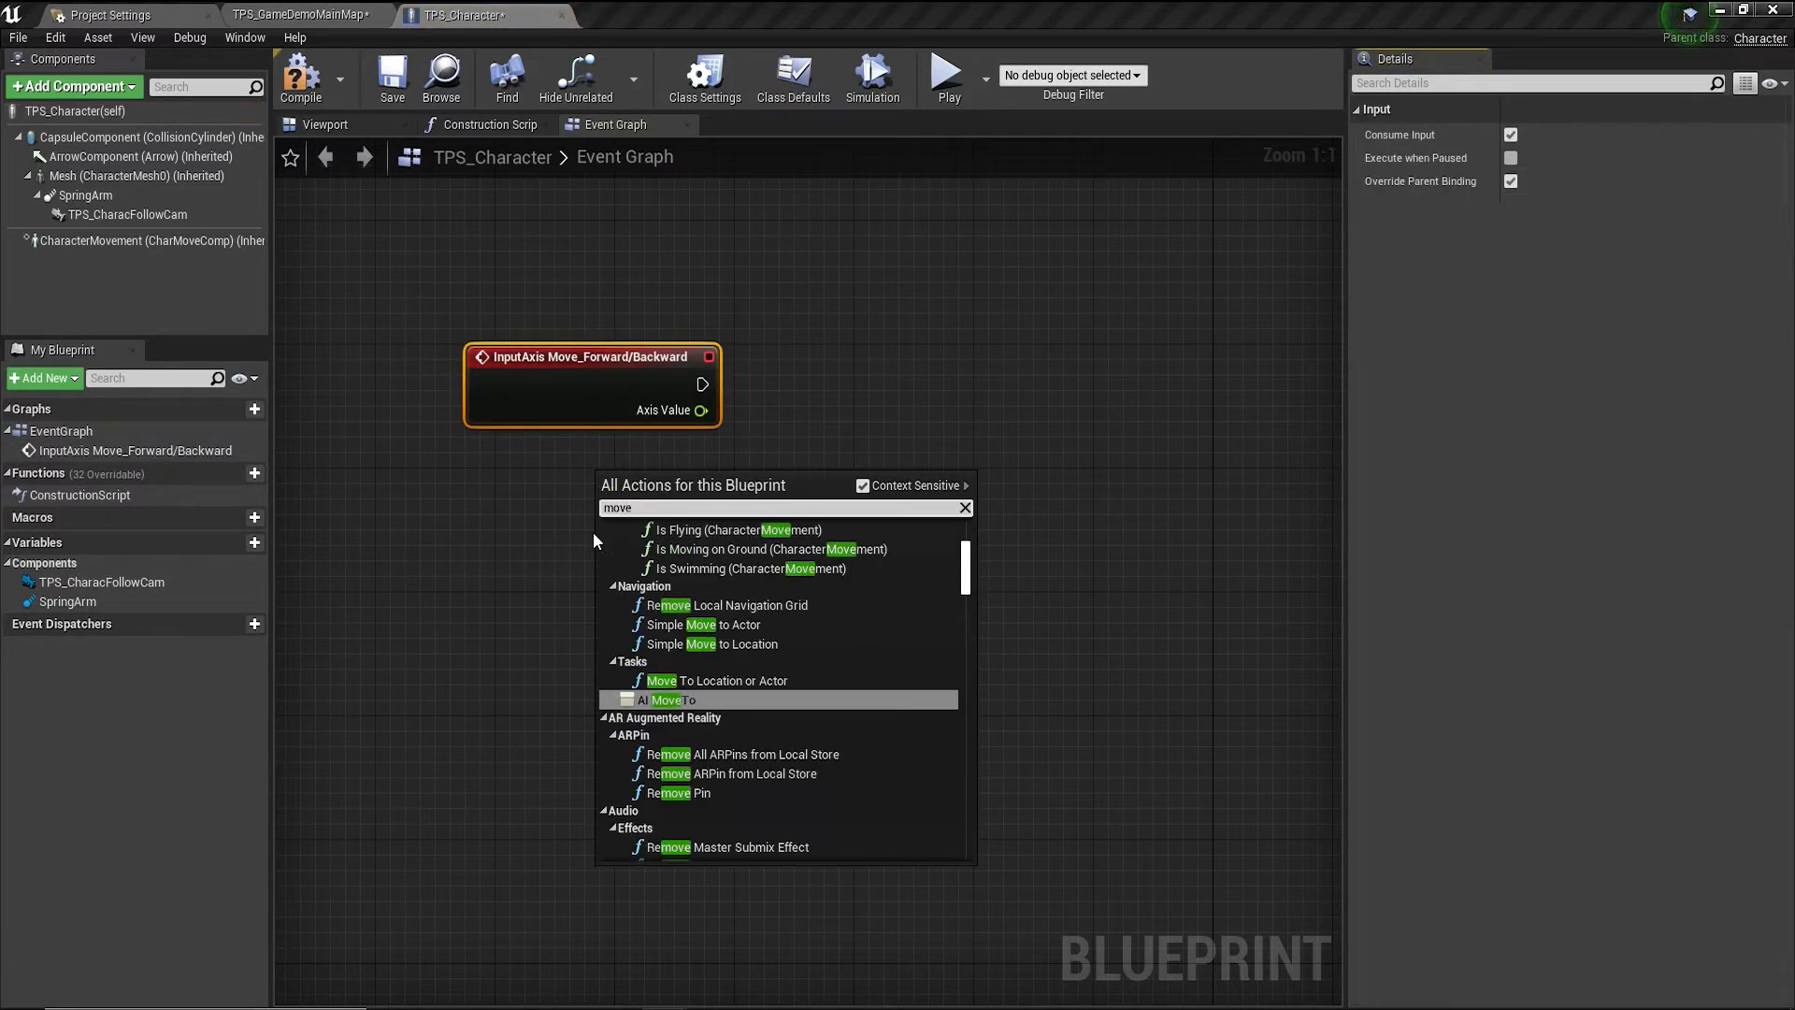
pyautogui.write('_ri')
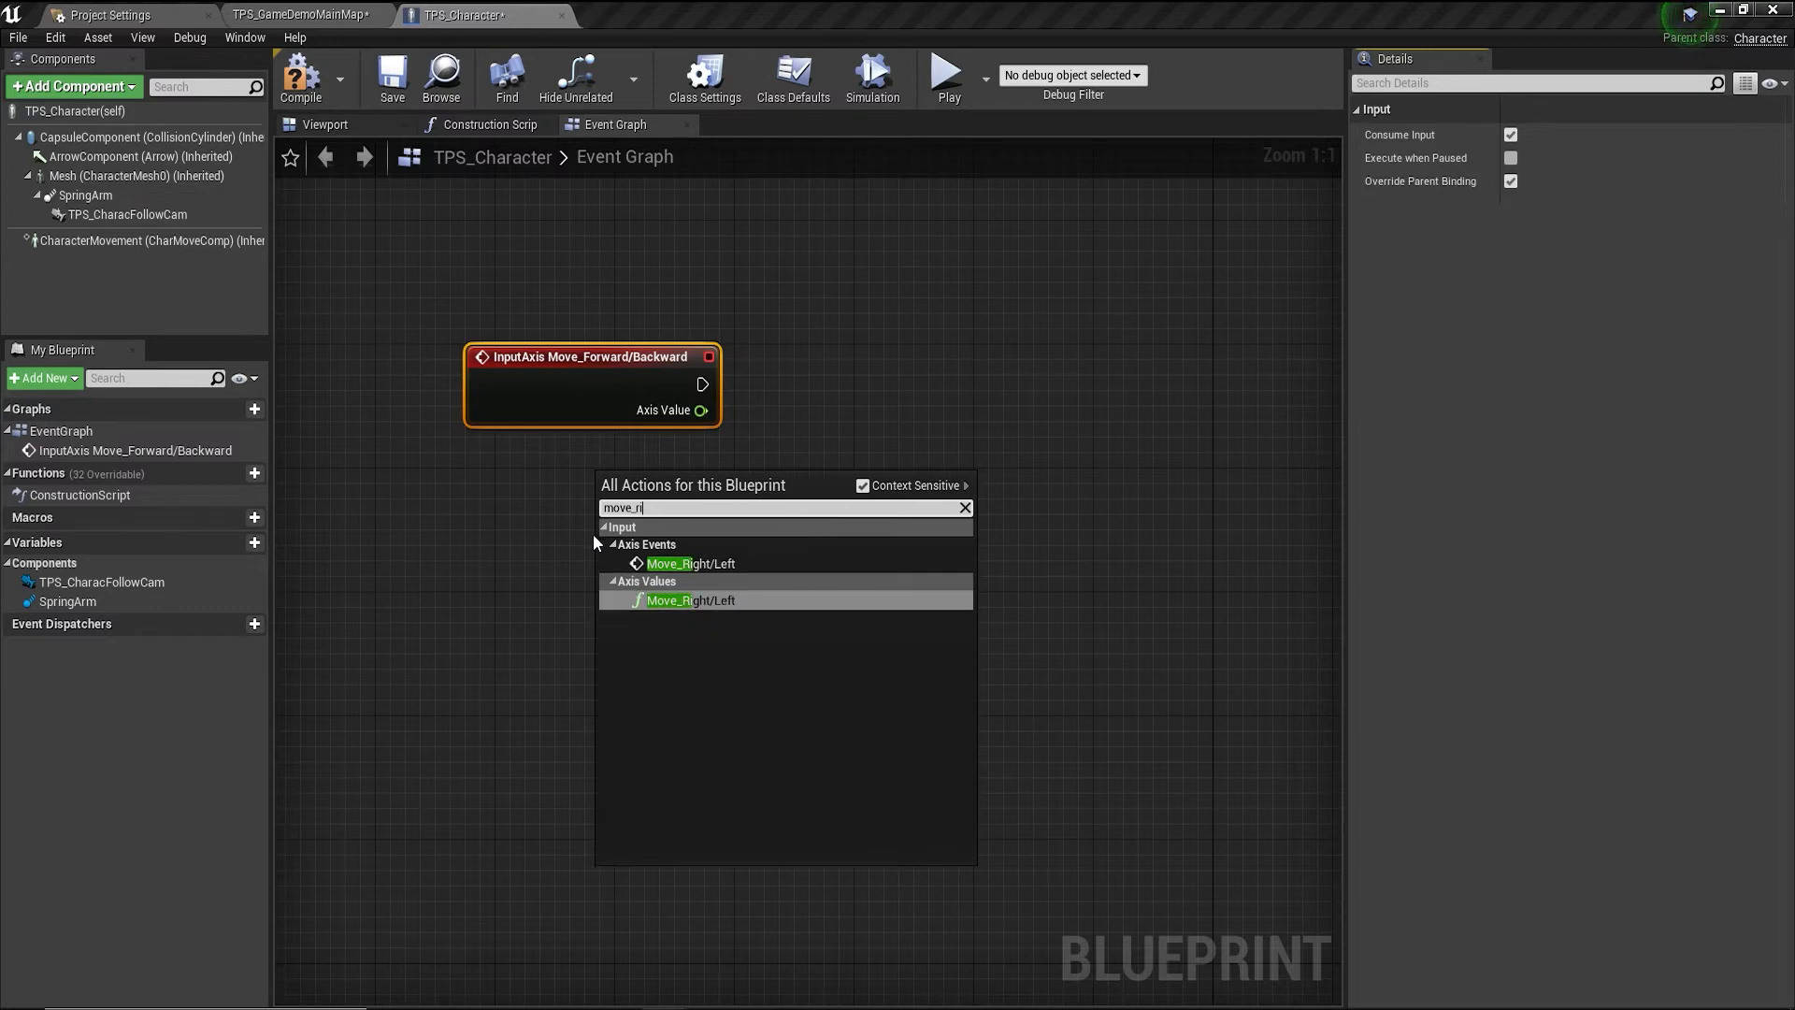
pyautogui.click(690, 563)
pyautogui.moveTo(679, 494); pyautogui.dragTo(547, 482)
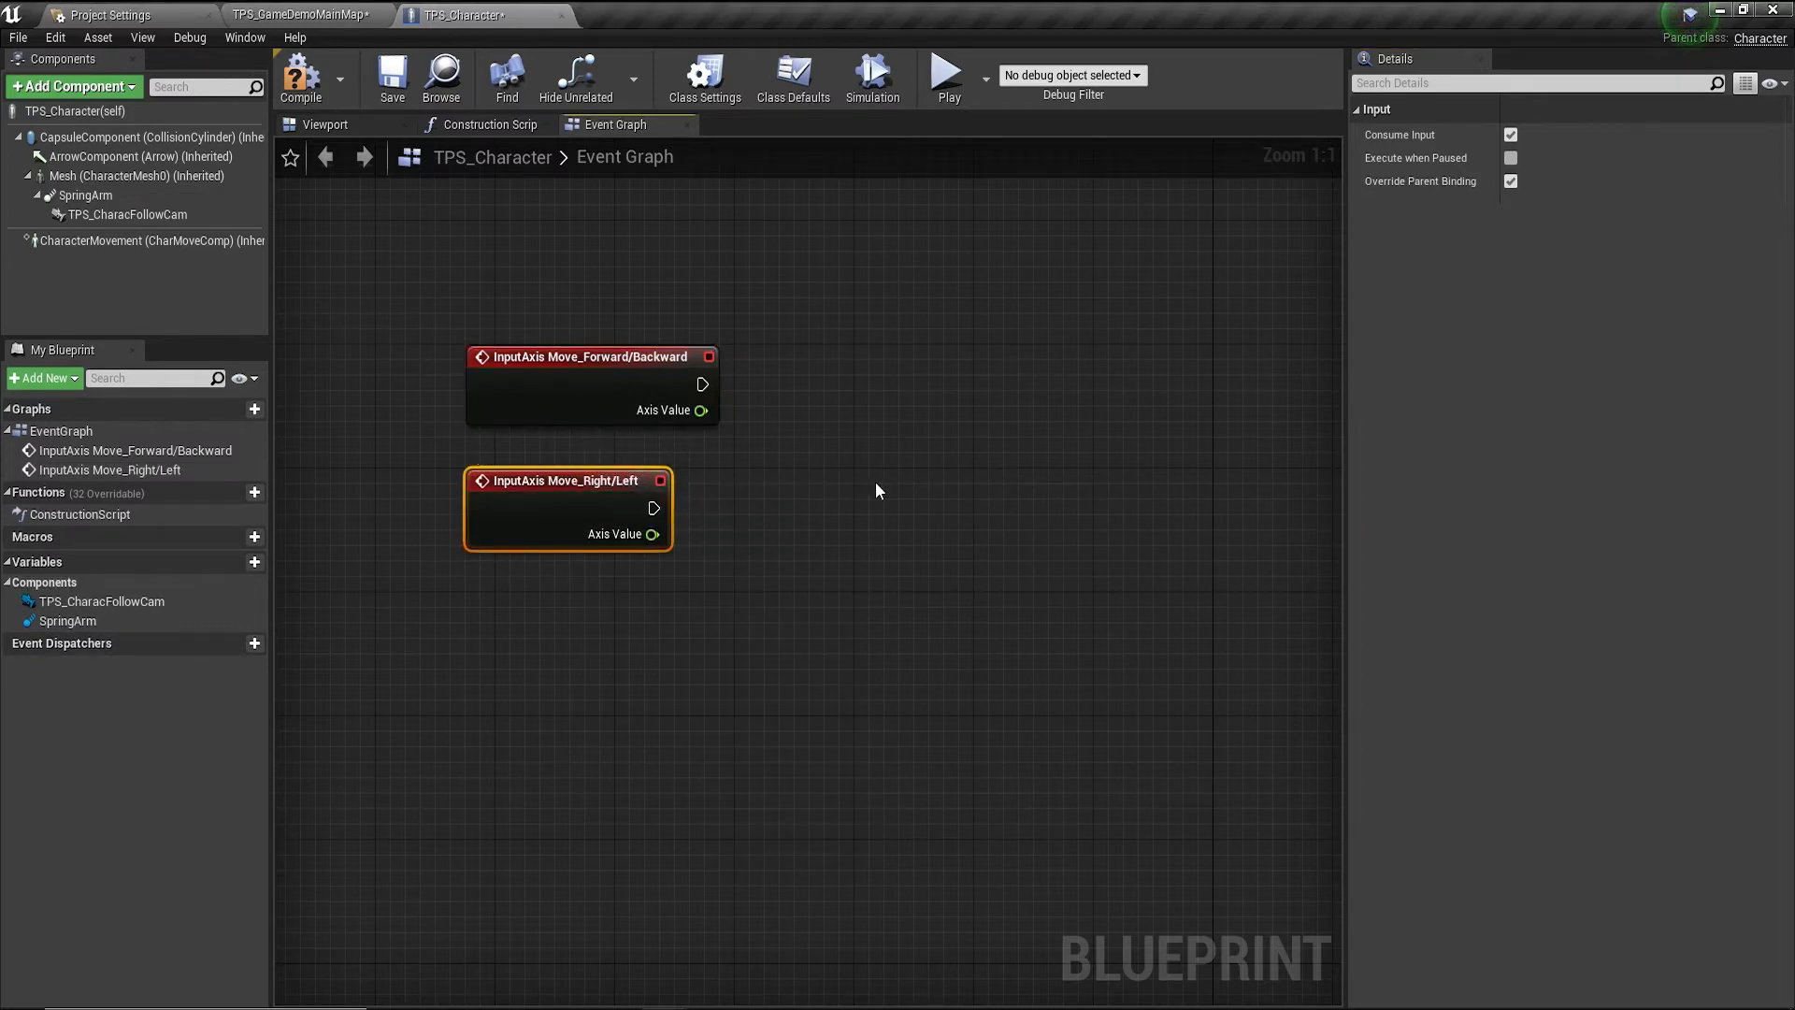
pyautogui.moveTo(567, 470); pyautogui.dragTo(583, 470)
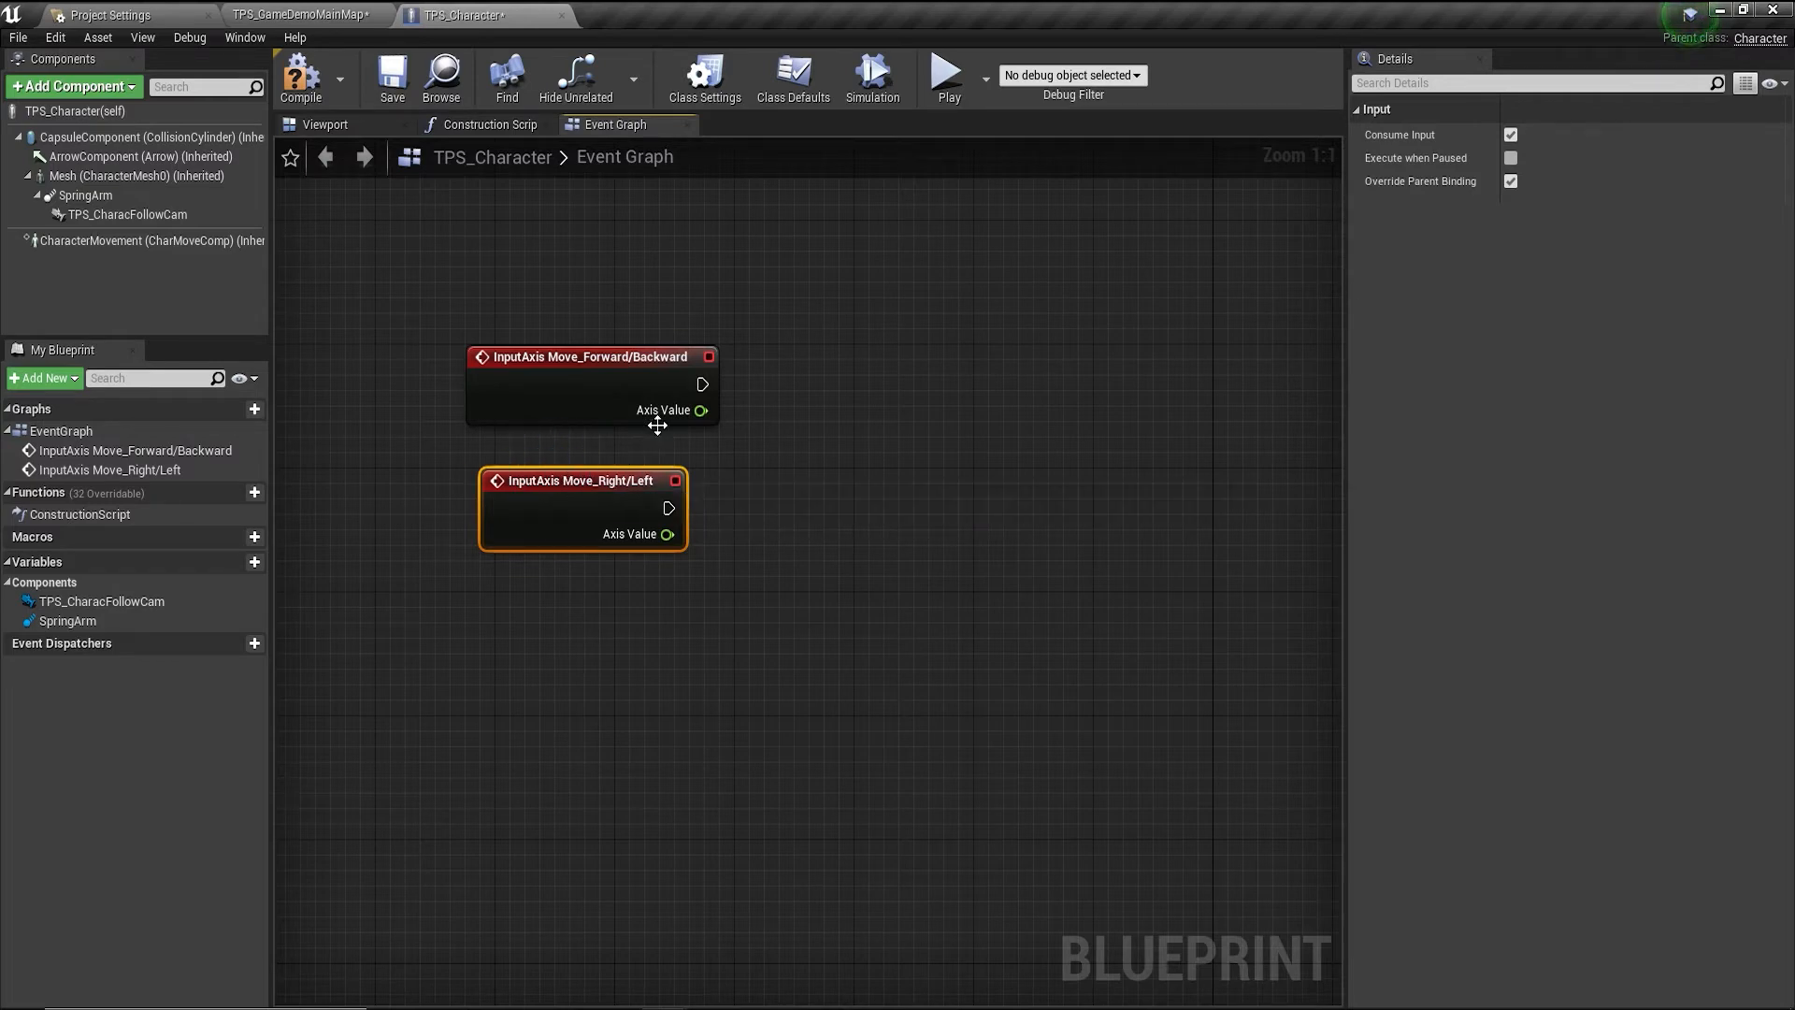
# Add an Add Movement Input node executed by the Move_Forward/Backward event and place it beside the event.
pyautogui.moveTo(702, 384); pyautogui.dragTo(784, 437)
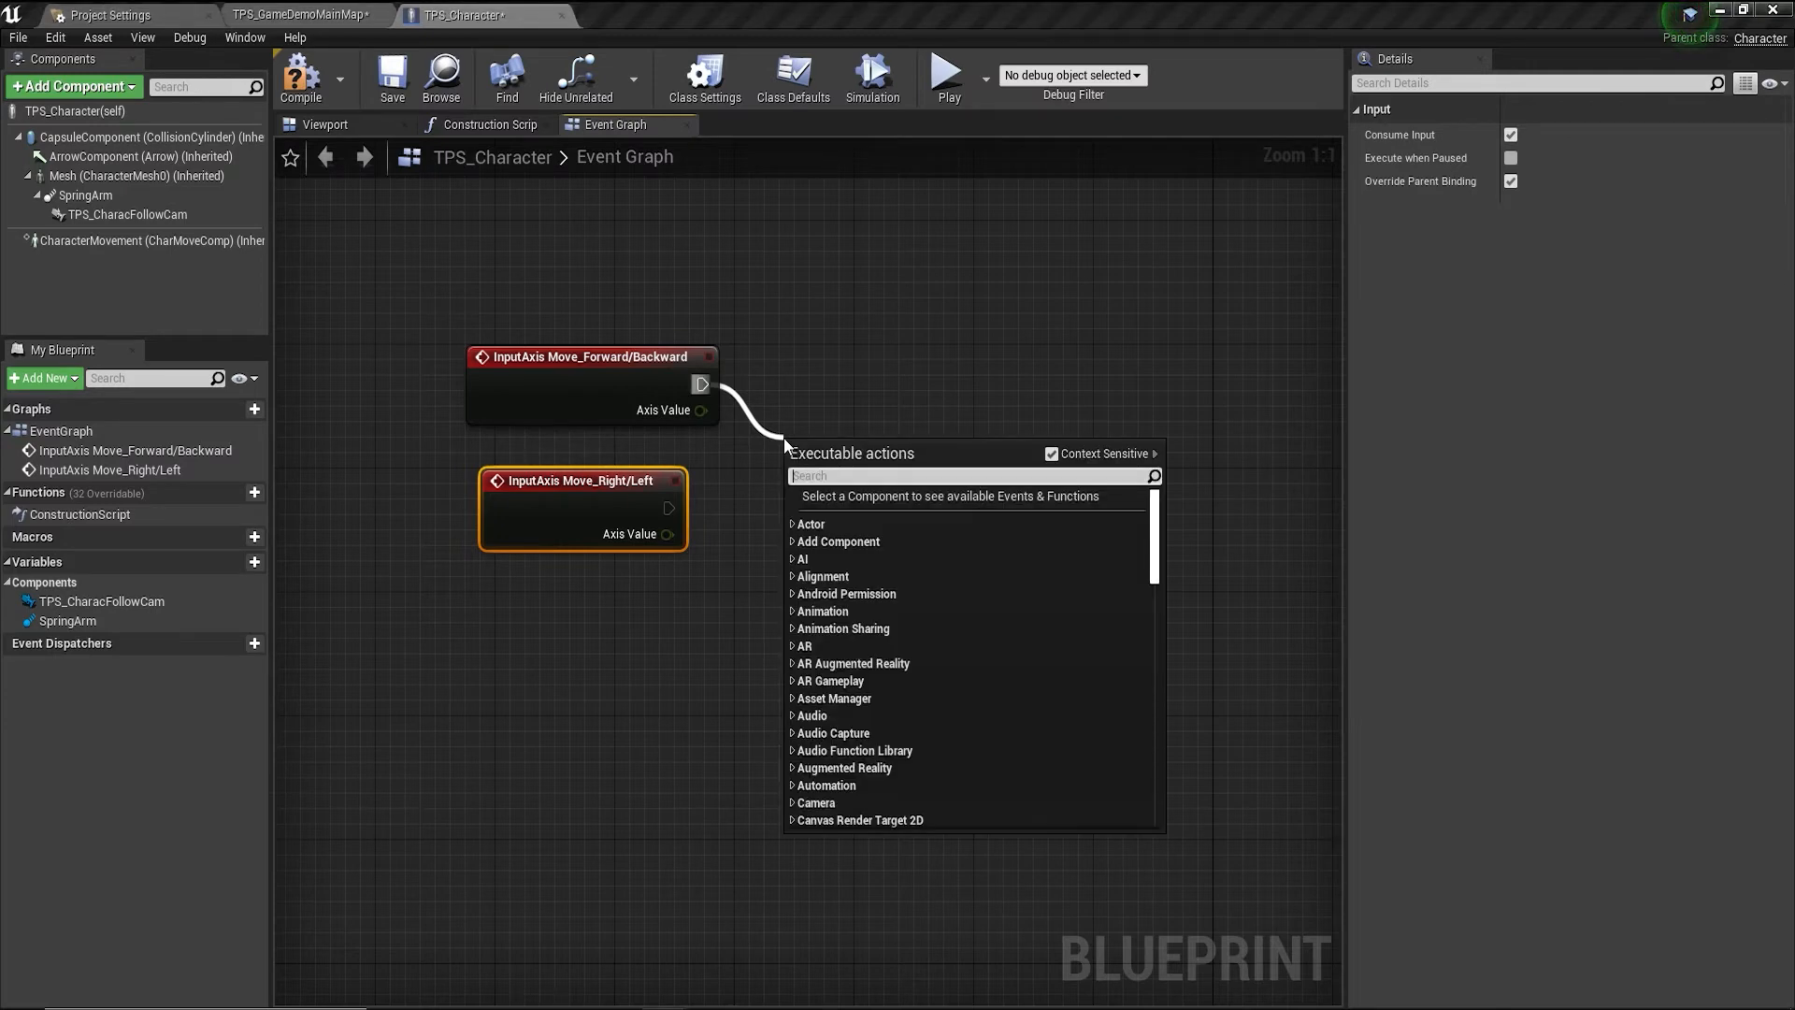
pyautogui.write('add in')
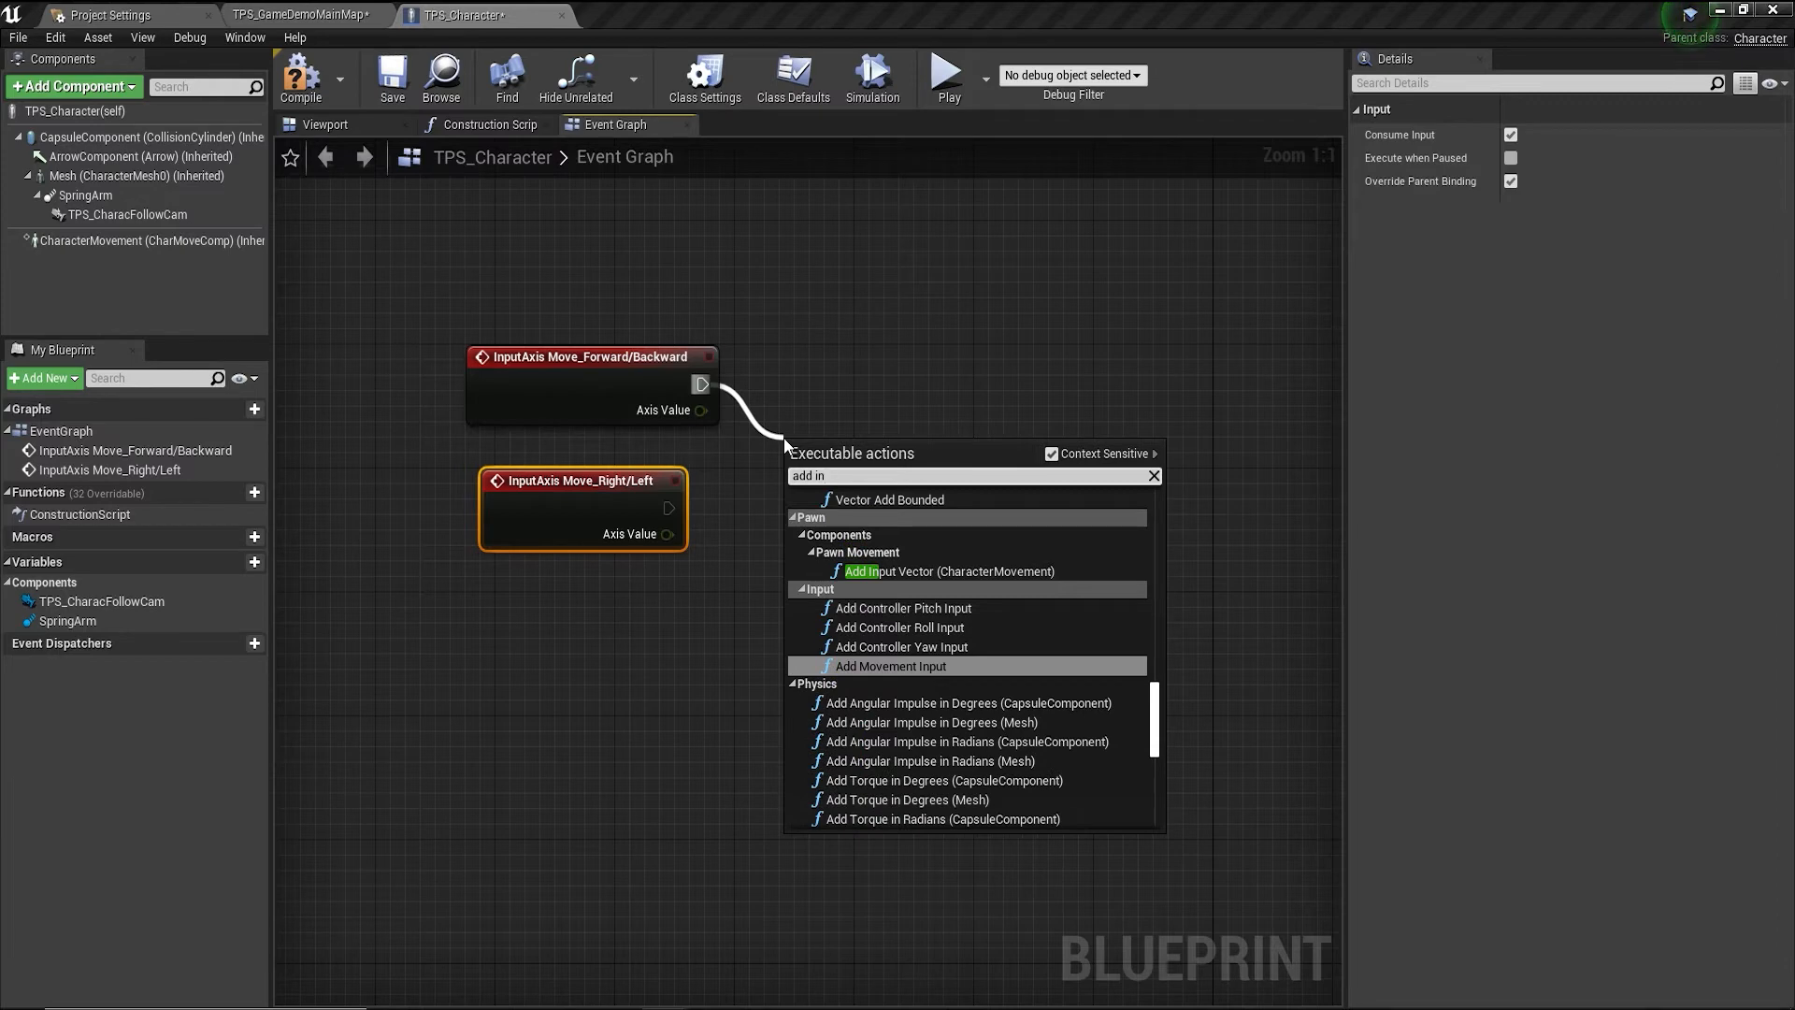
pyautogui.click(880, 664)
pyautogui.moveTo(652, 475); pyautogui.dragTo(621, 491)
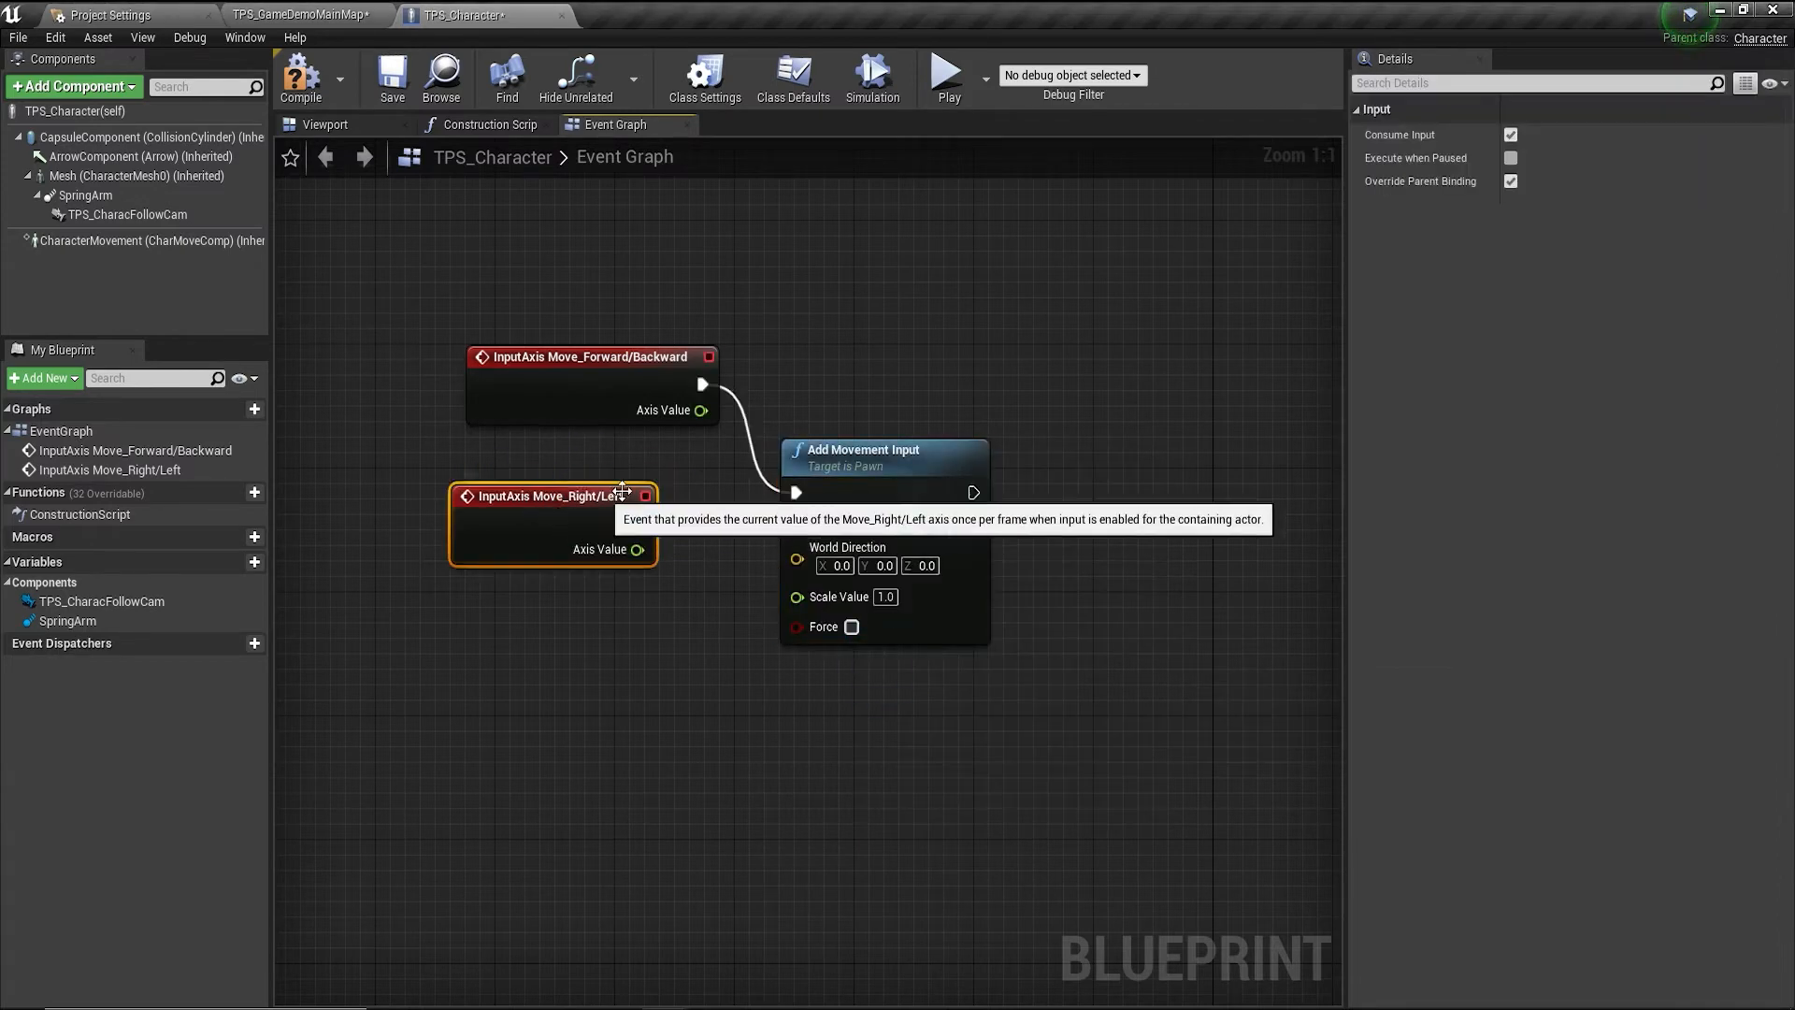
pyautogui.moveTo(832, 451); pyautogui.dragTo(847, 405)
# Add an Add Movement Input node executed by the Move_Right/Left event and place it below the first Add Movement Input node.
pyautogui.moveTo(545, 497); pyautogui.dragTo(740, 661)
pyautogui.write('a')
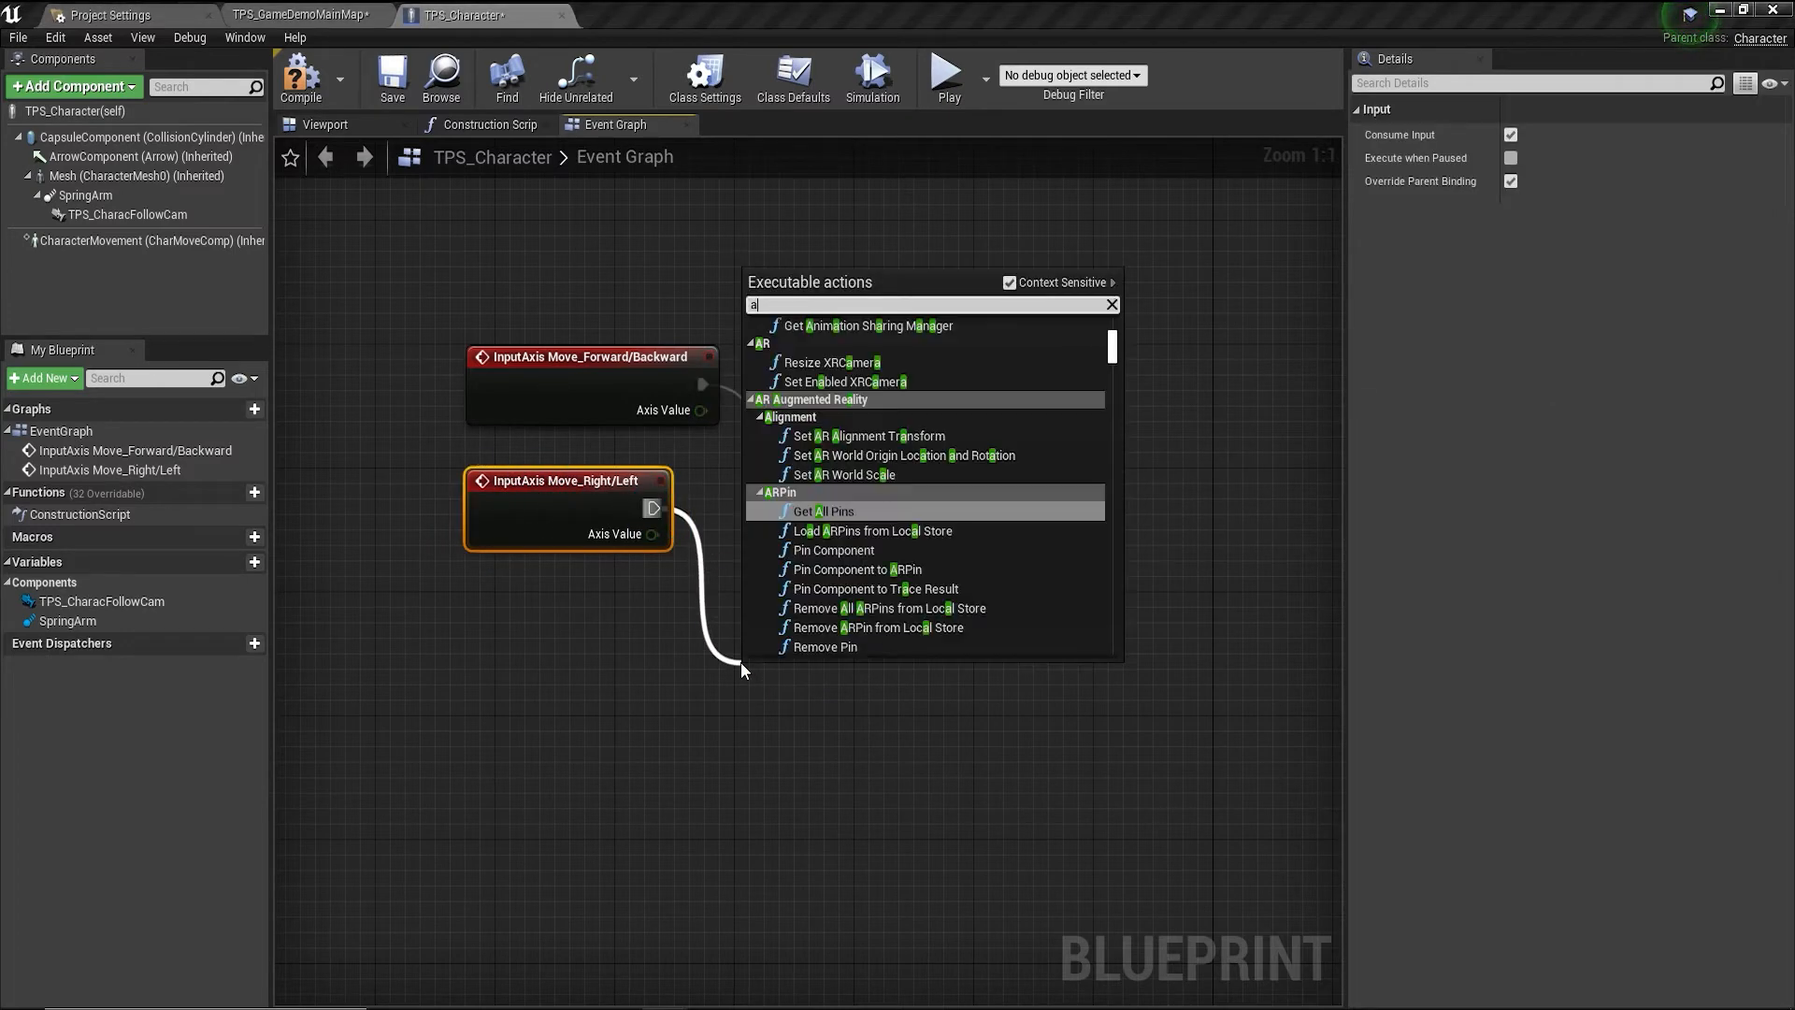
pyautogui.write('dd mo')
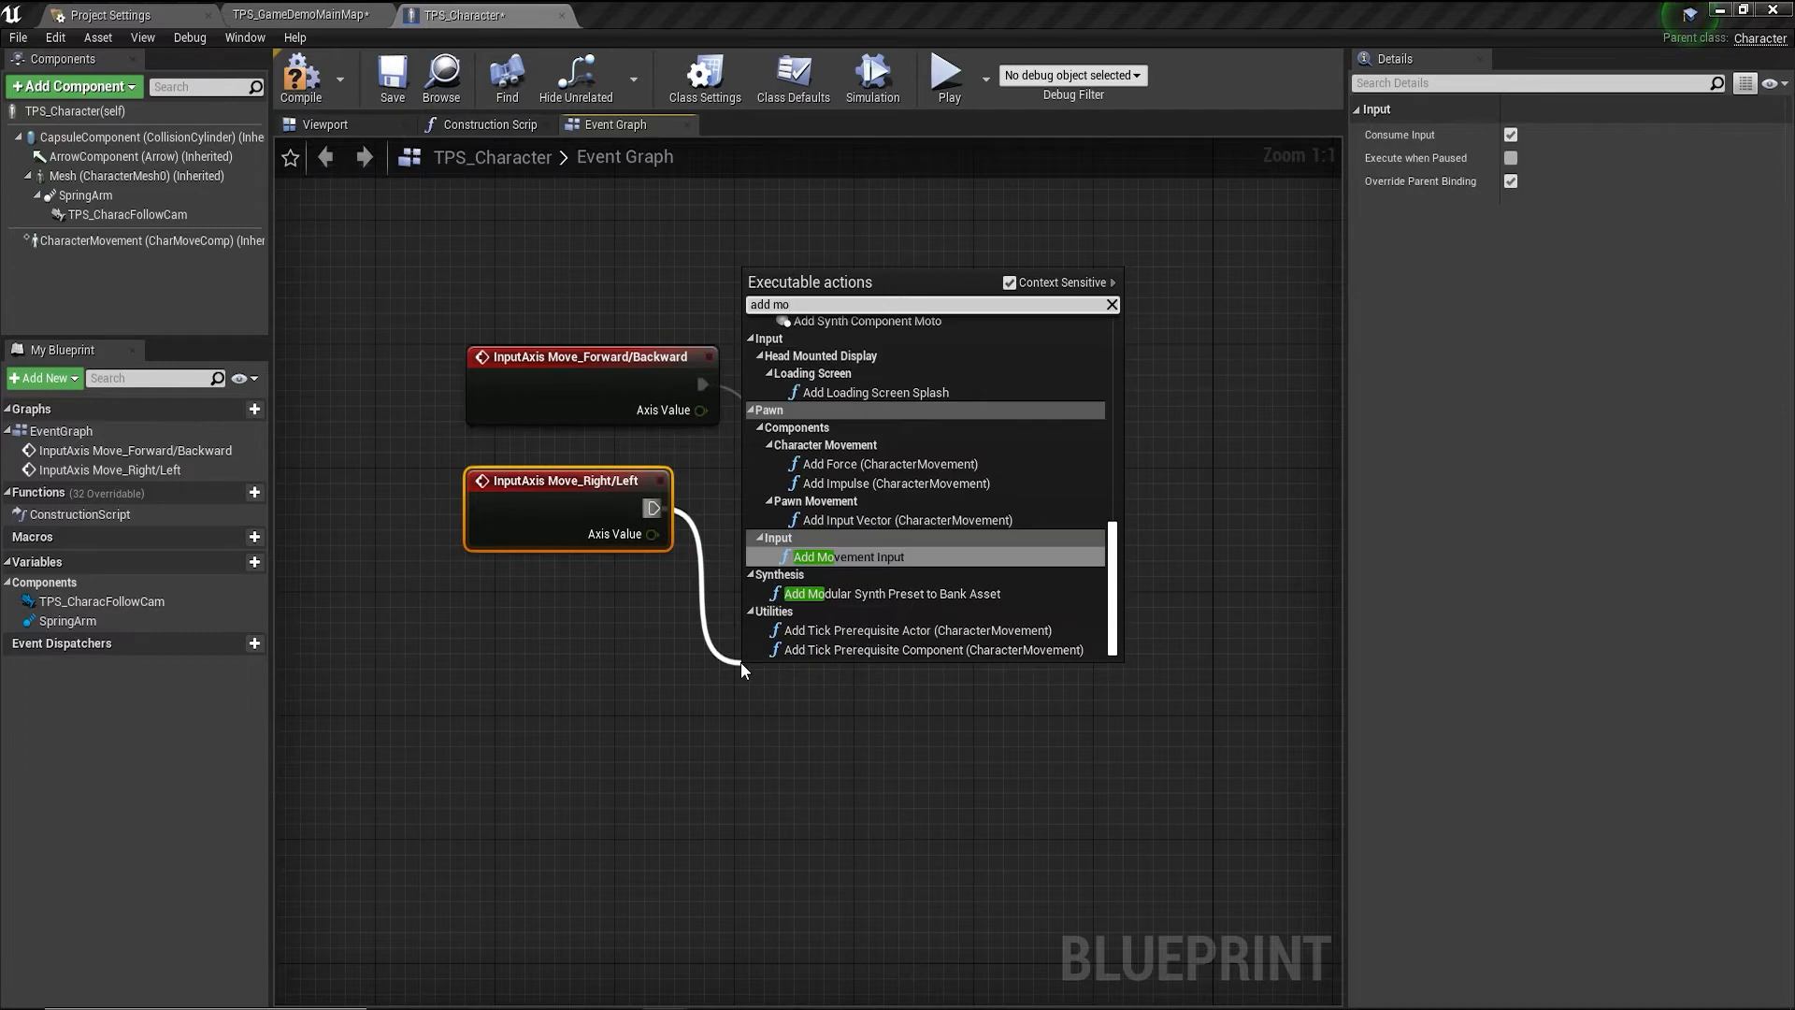
pyautogui.click(846, 557)
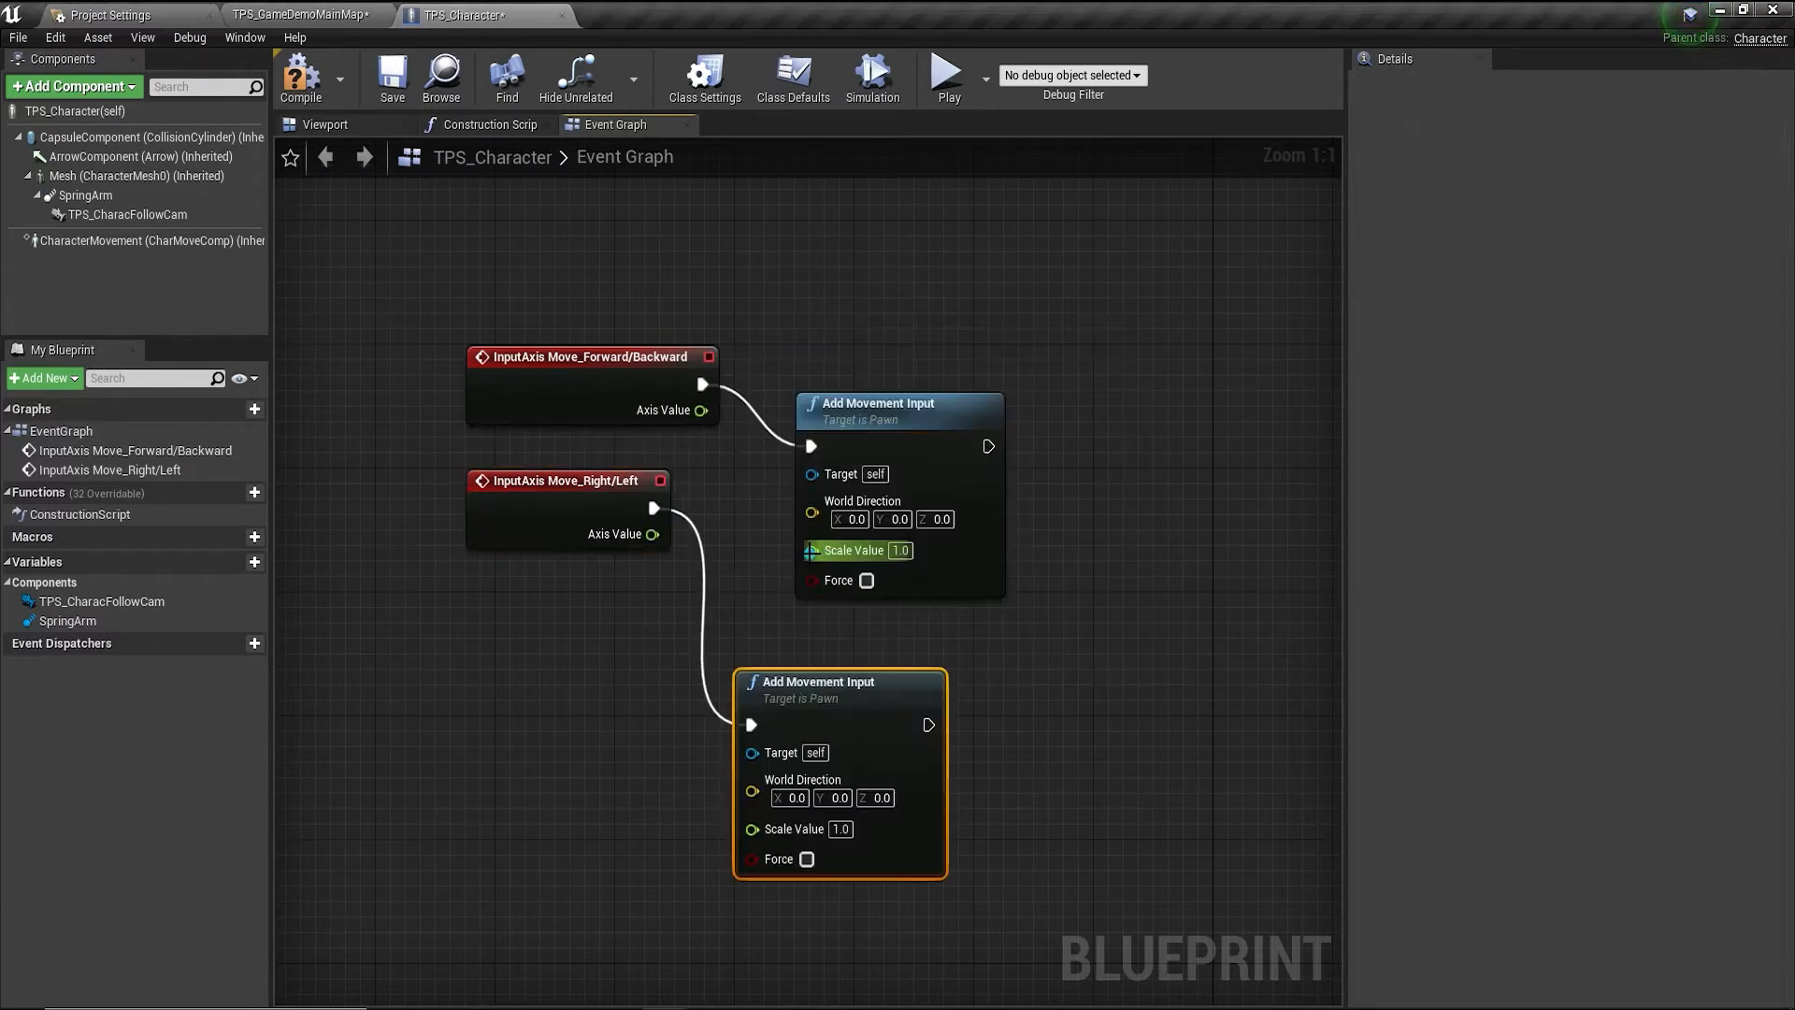
pyautogui.moveTo(870, 669); pyautogui.dragTo(884, 654)
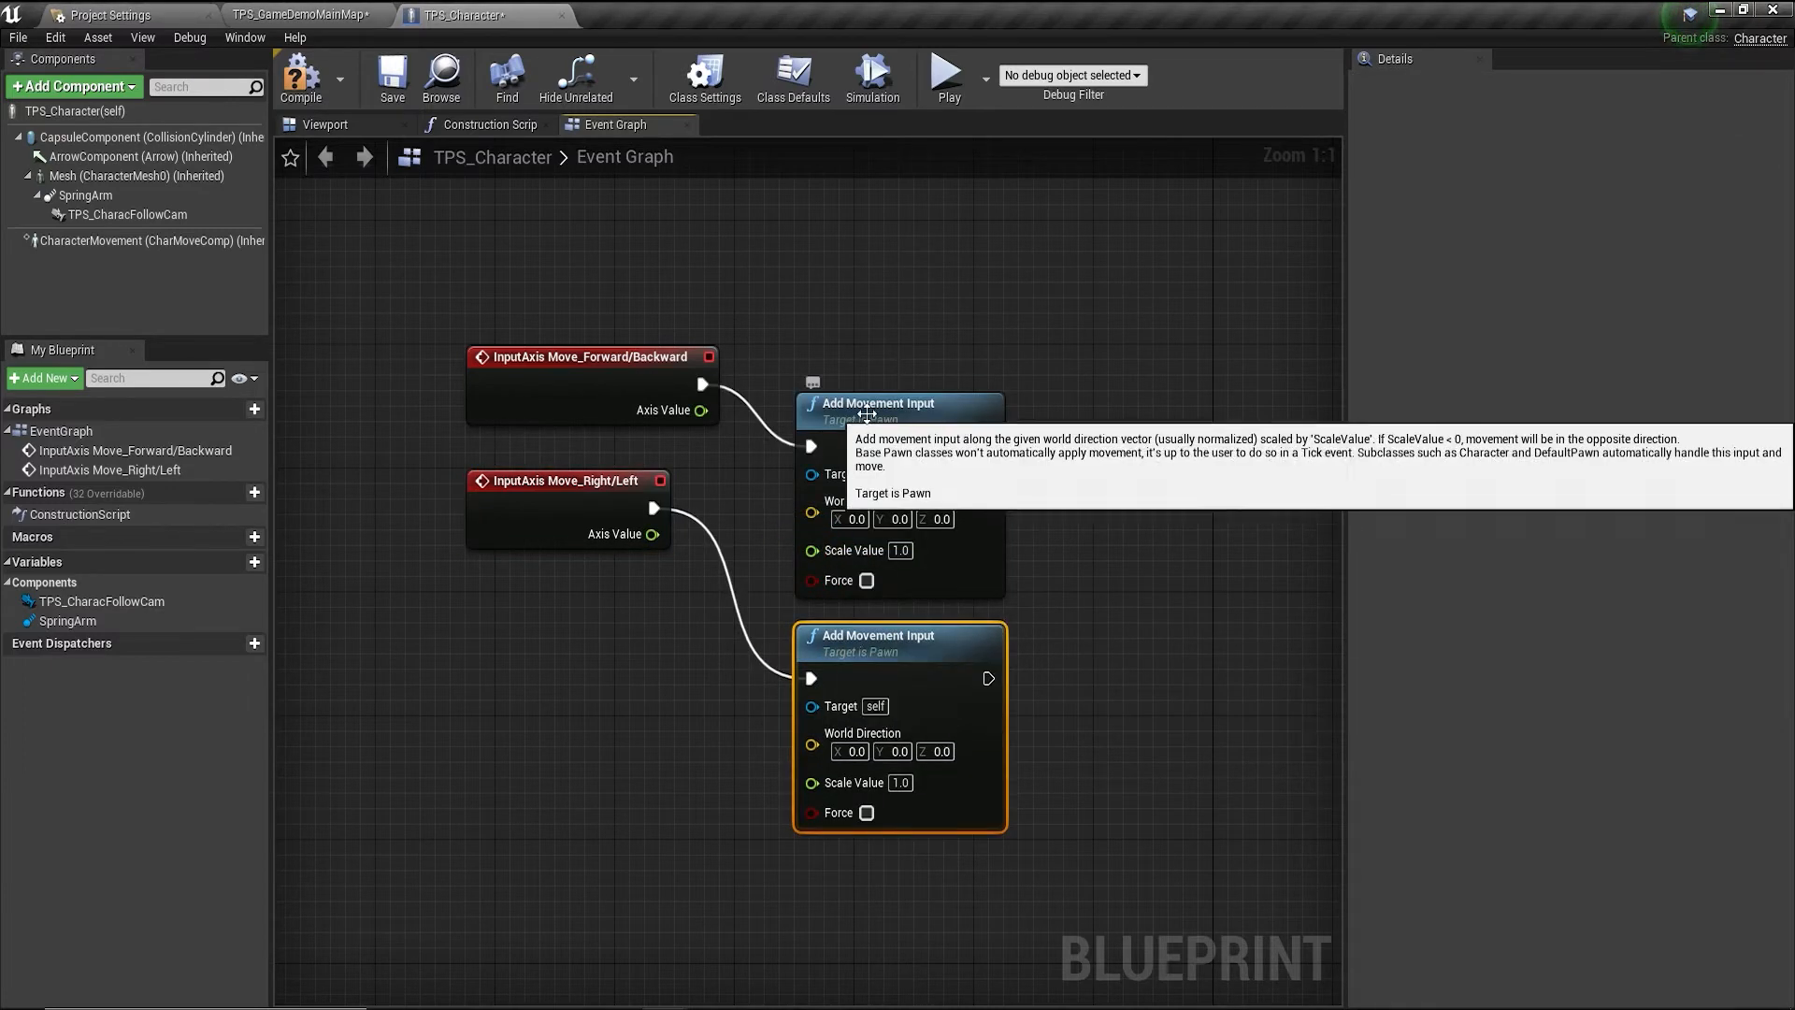
# Rearrange the two axis events and their Add Movement Input nodes into two separate rows in the graph.
pyautogui.moveTo(879, 397); pyautogui.dragTo(935, 285)
pyautogui.moveTo(545, 350); pyautogui.dragTo(617, 289)
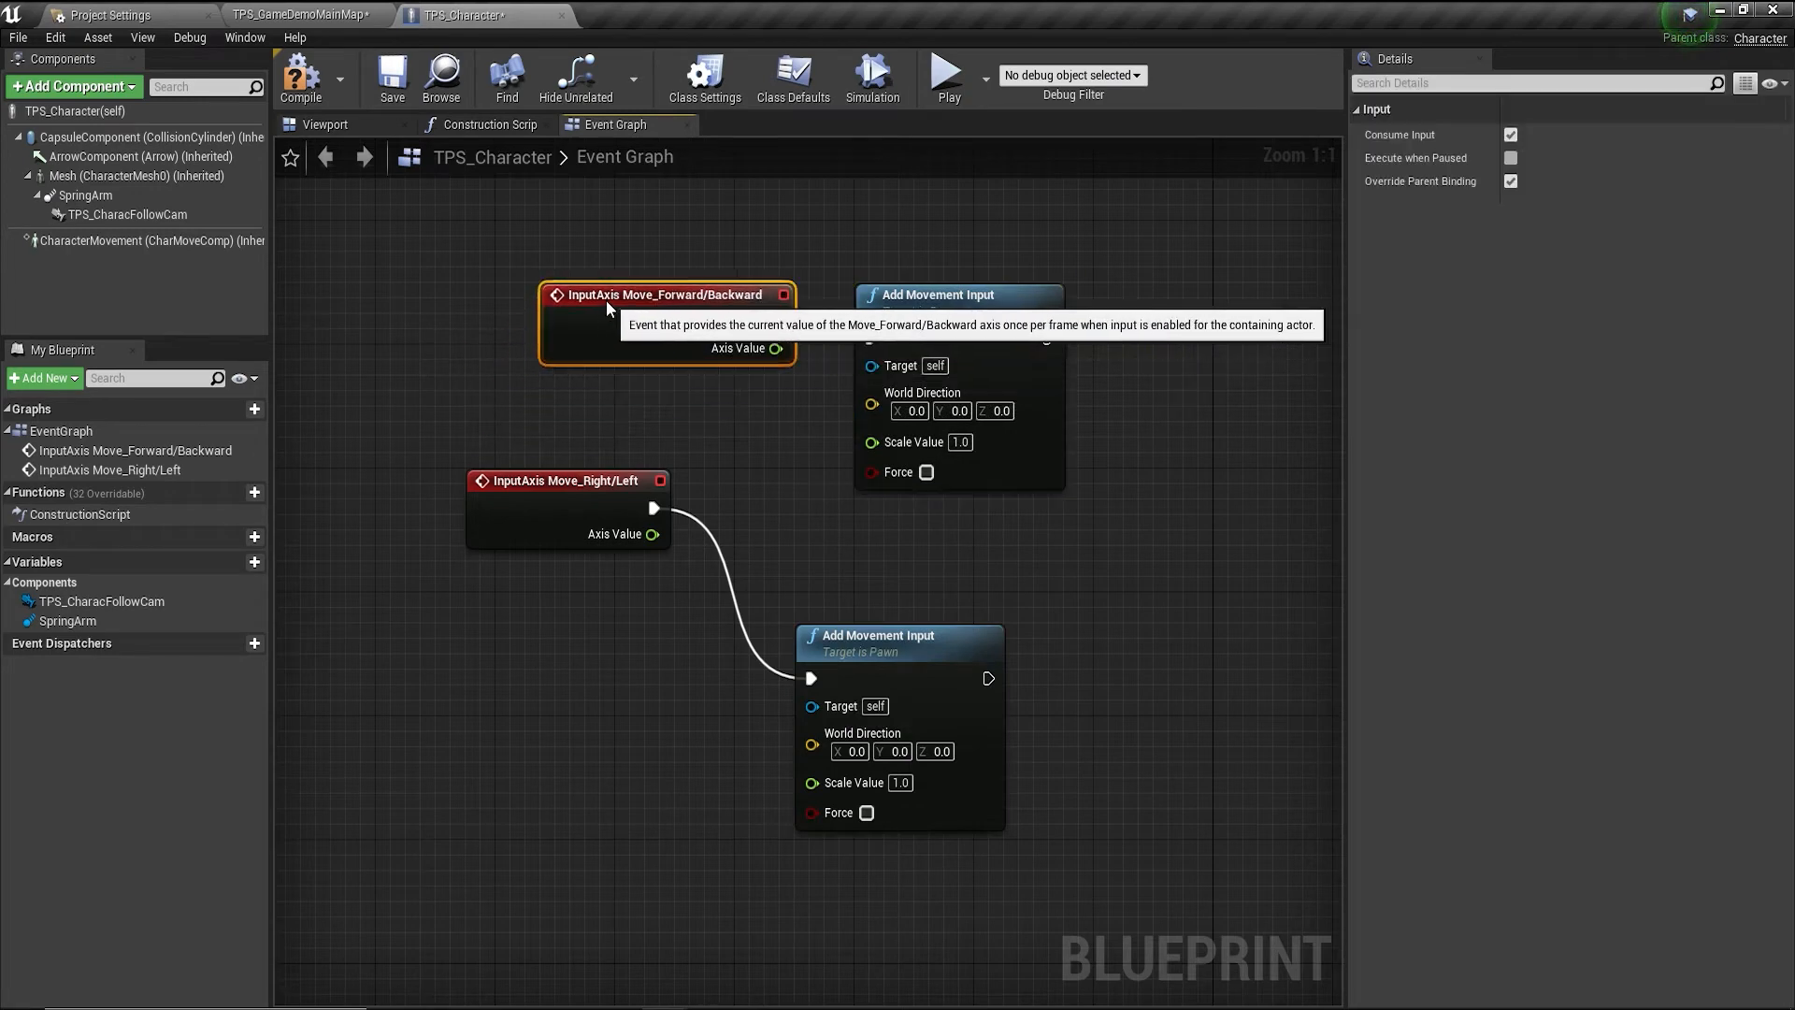
pyautogui.moveTo(549, 483); pyautogui.dragTo(652, 464)
pyautogui.moveTo(881, 645); pyautogui.dragTo(939, 539)
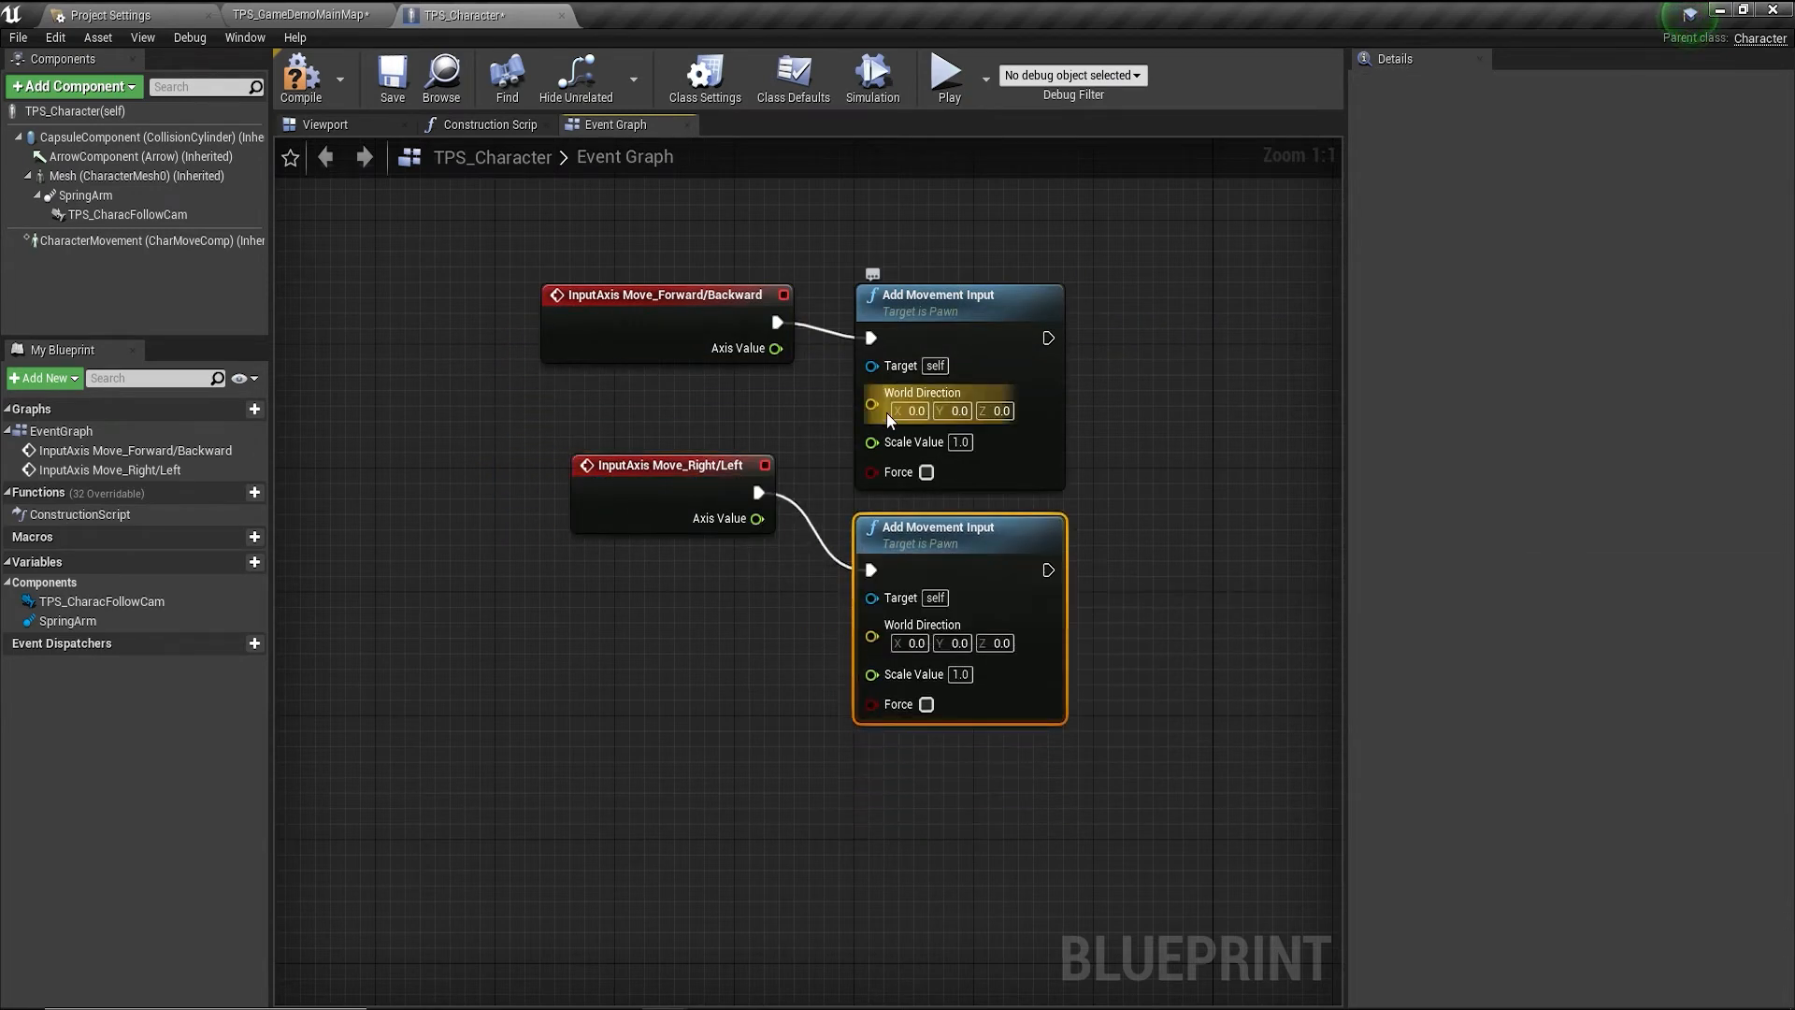
# Feed the upper Add Movement Input's World Direction from a Get Forward Vector node, and lower the Move_Right/Left event to make room for it.
pyautogui.moveTo(869, 406); pyautogui.dragTo(484, 413)
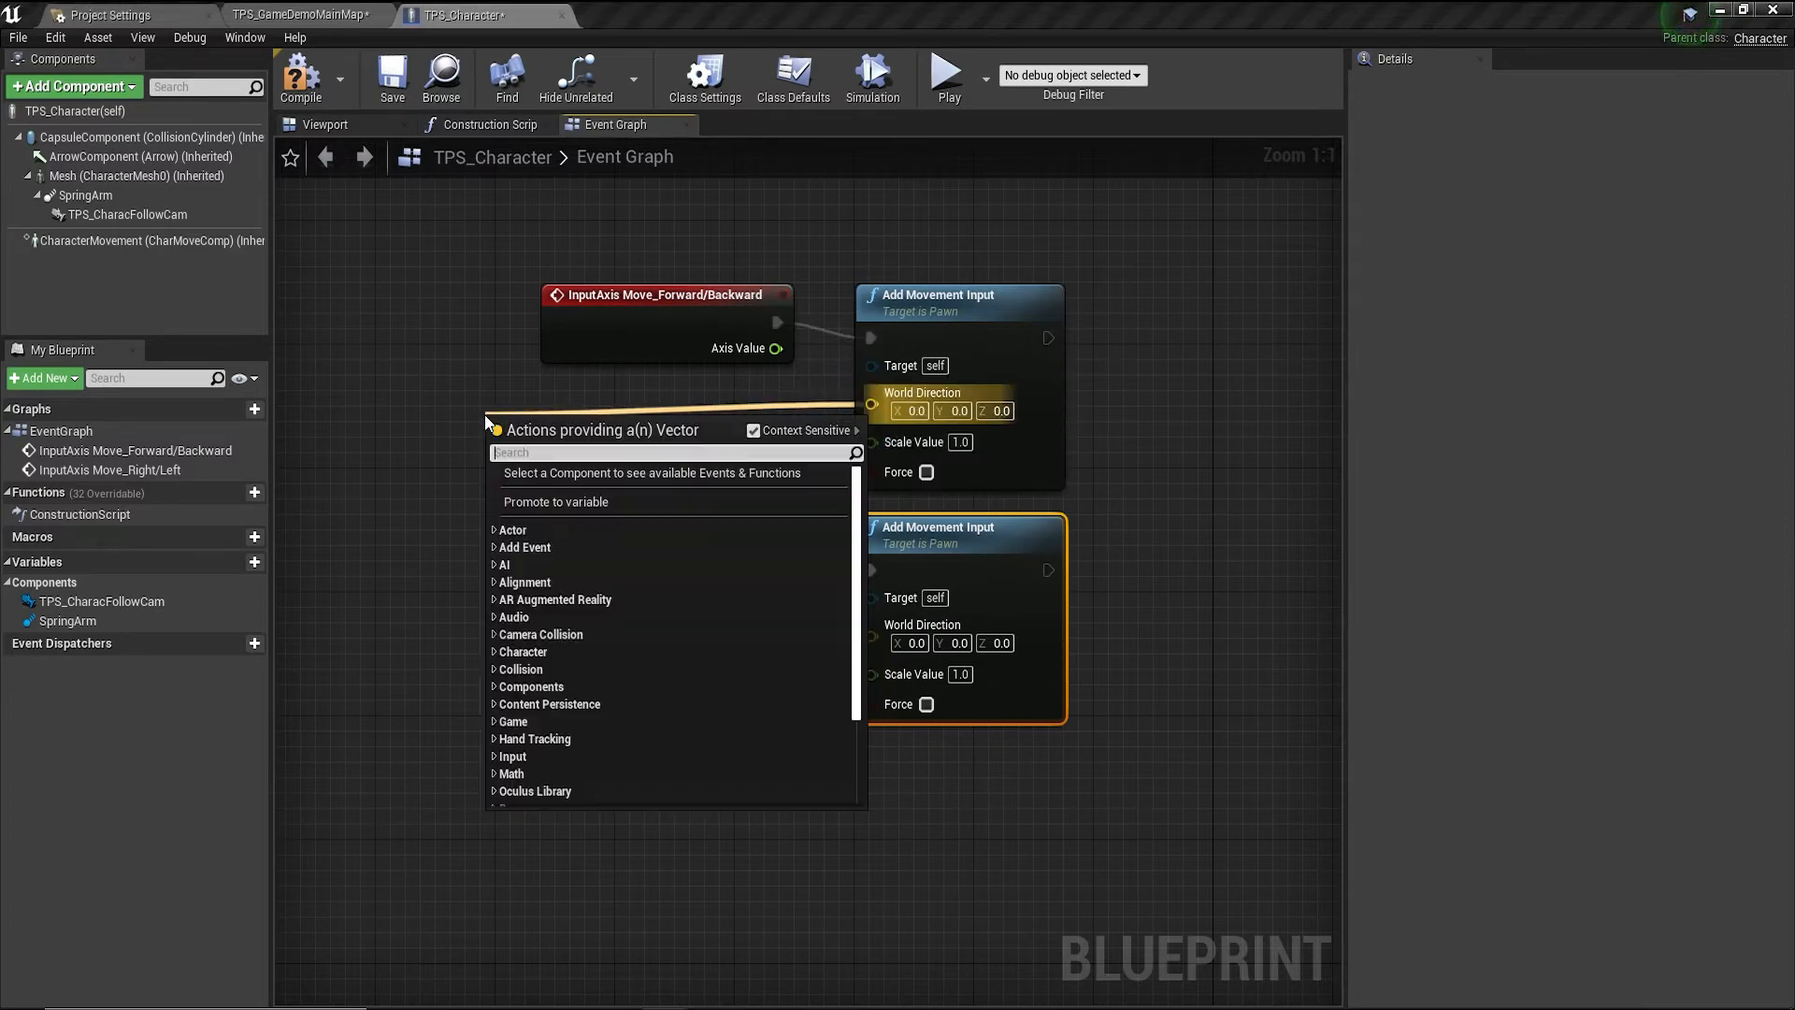
pyautogui.write('get')
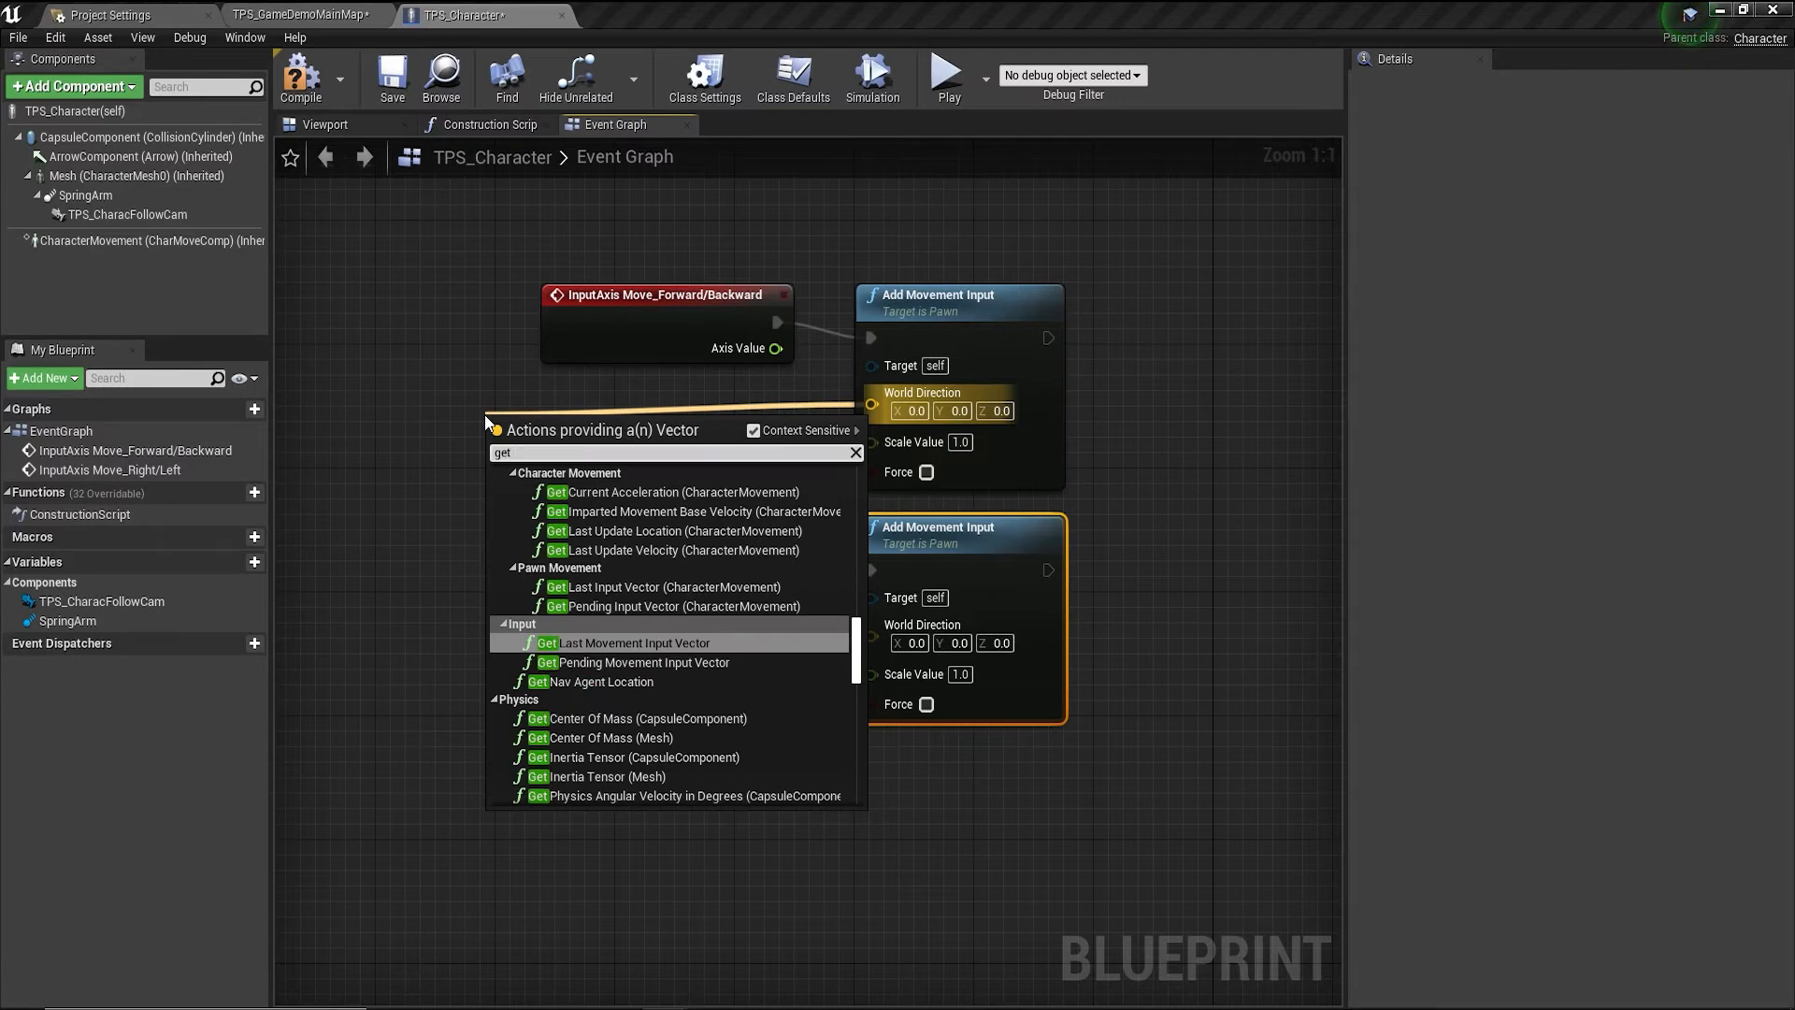
pyautogui.write(' fo')
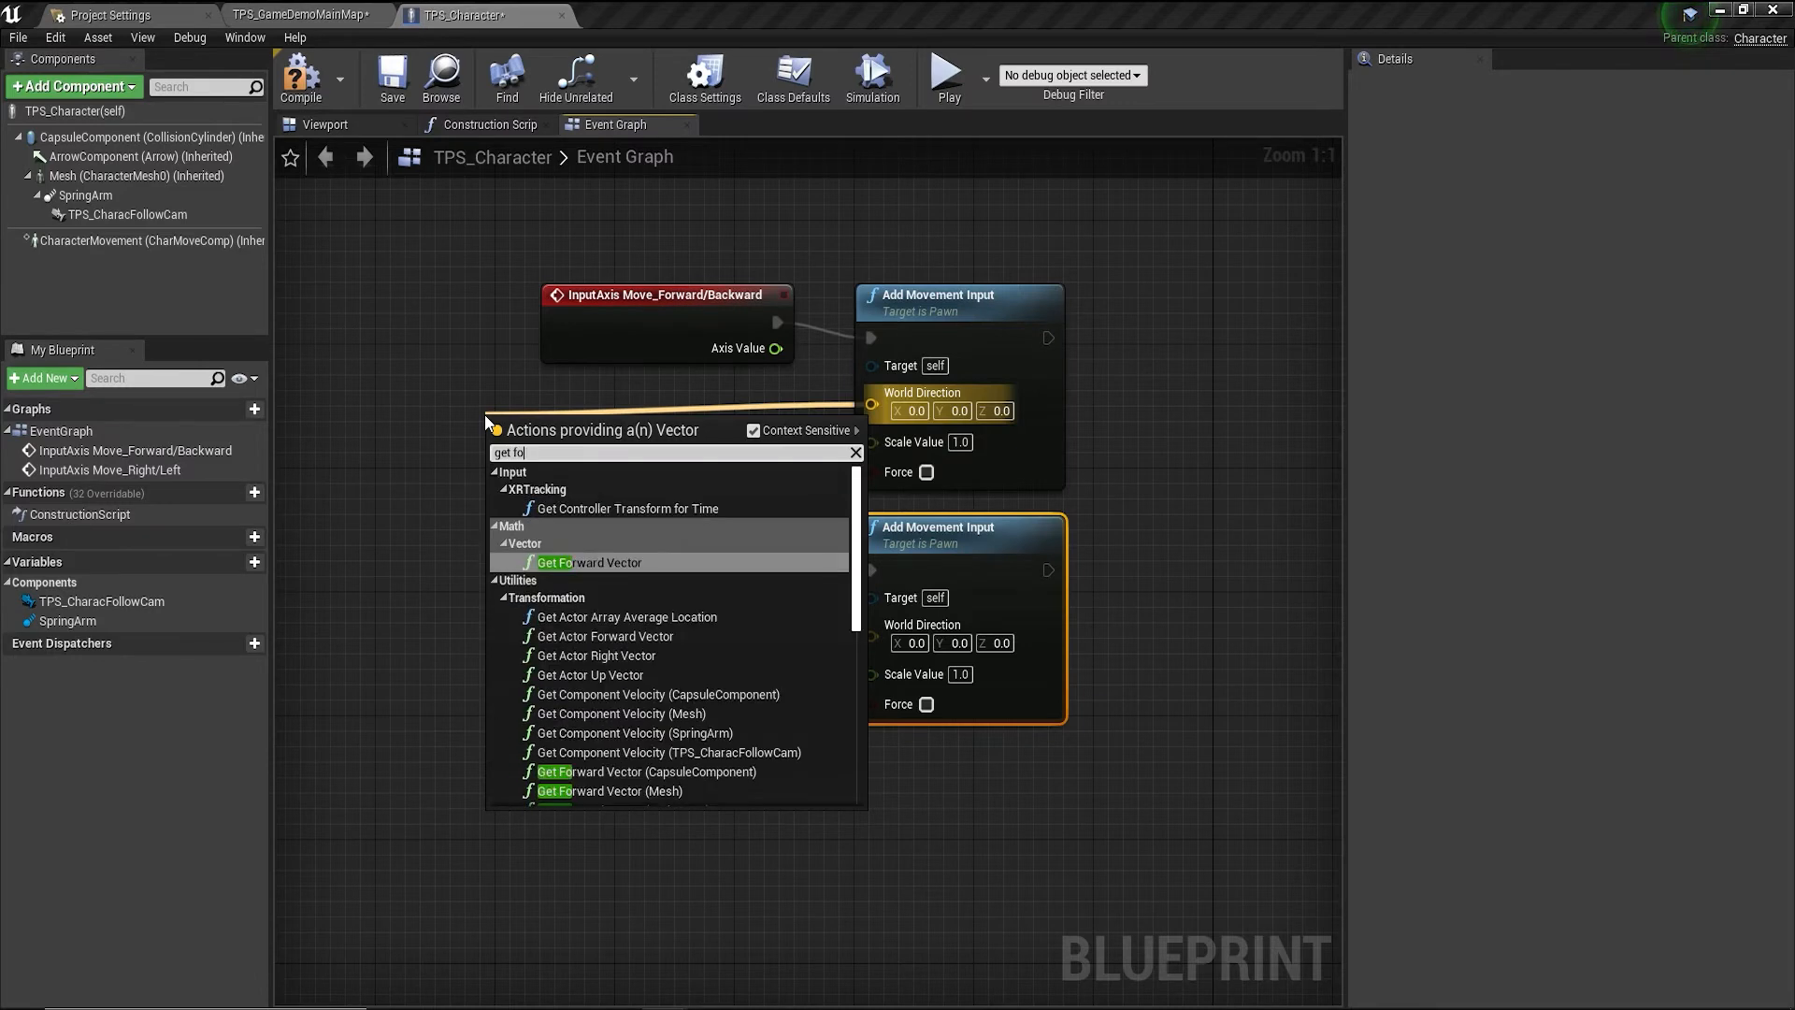
pyautogui.click(565, 562)
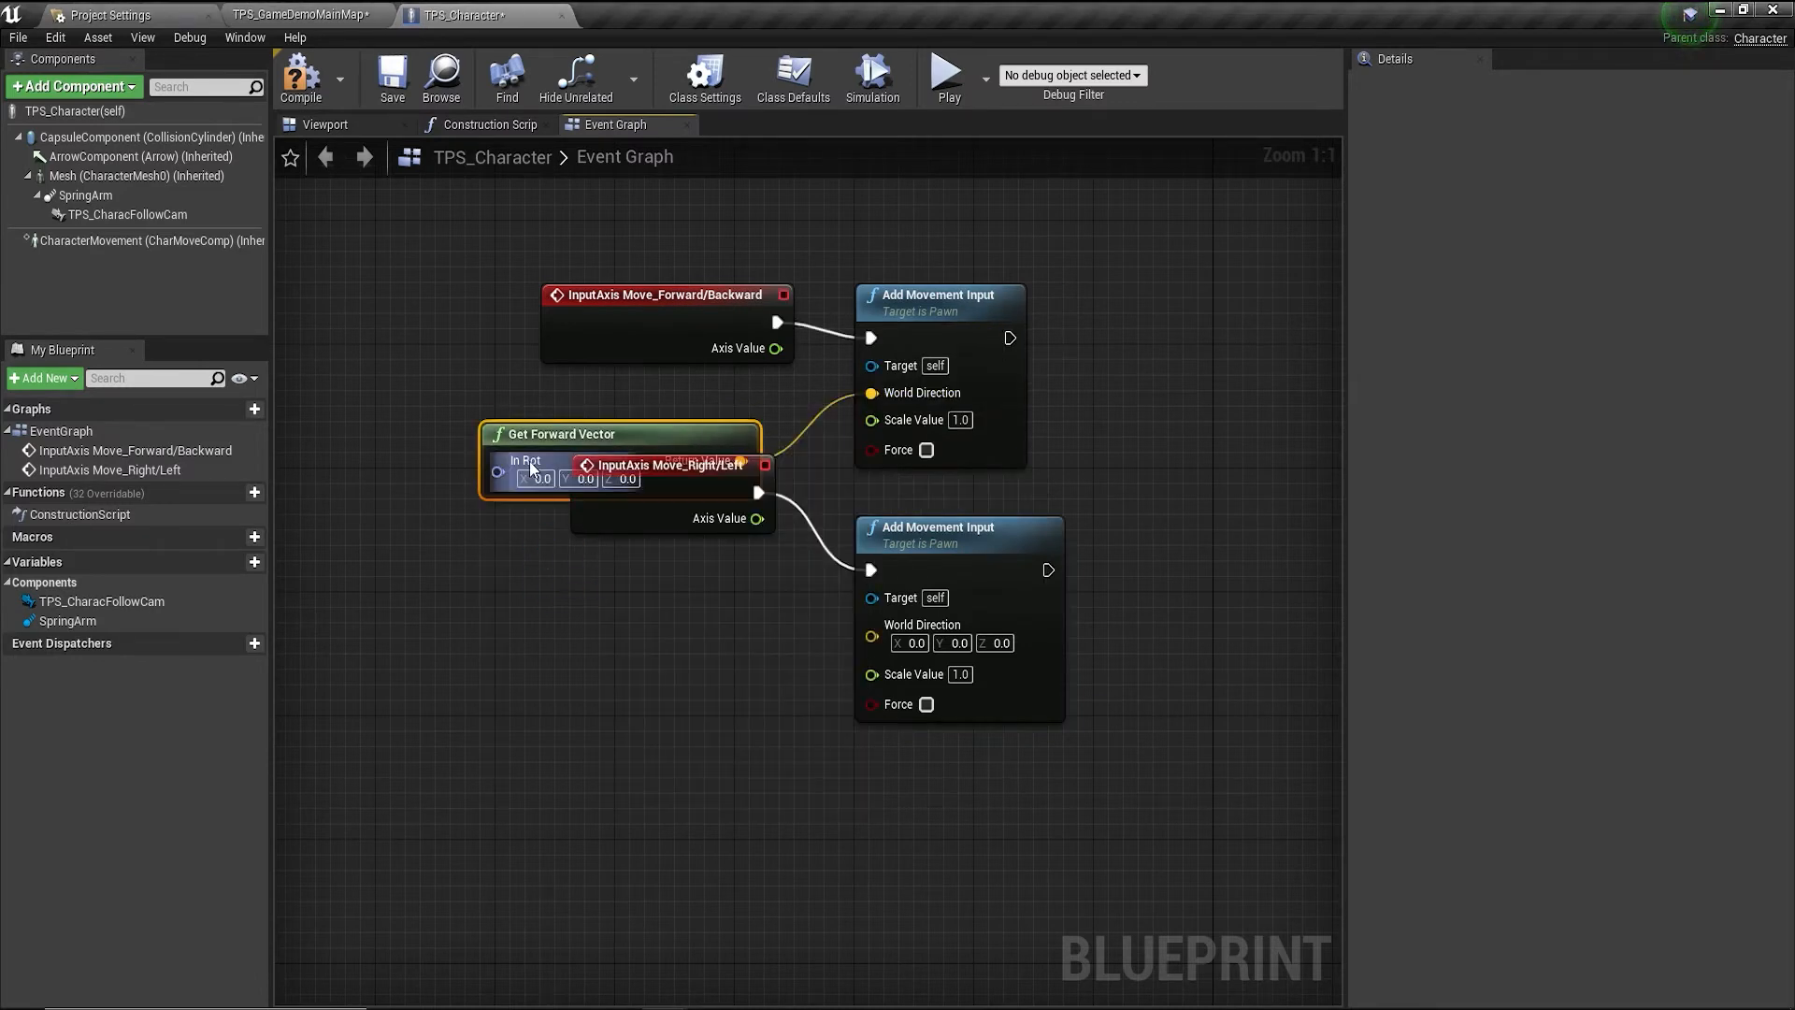
pyautogui.moveTo(530, 467); pyautogui.dragTo(530, 436)
pyautogui.moveTo(674, 483); pyautogui.dragTo(870, 570)
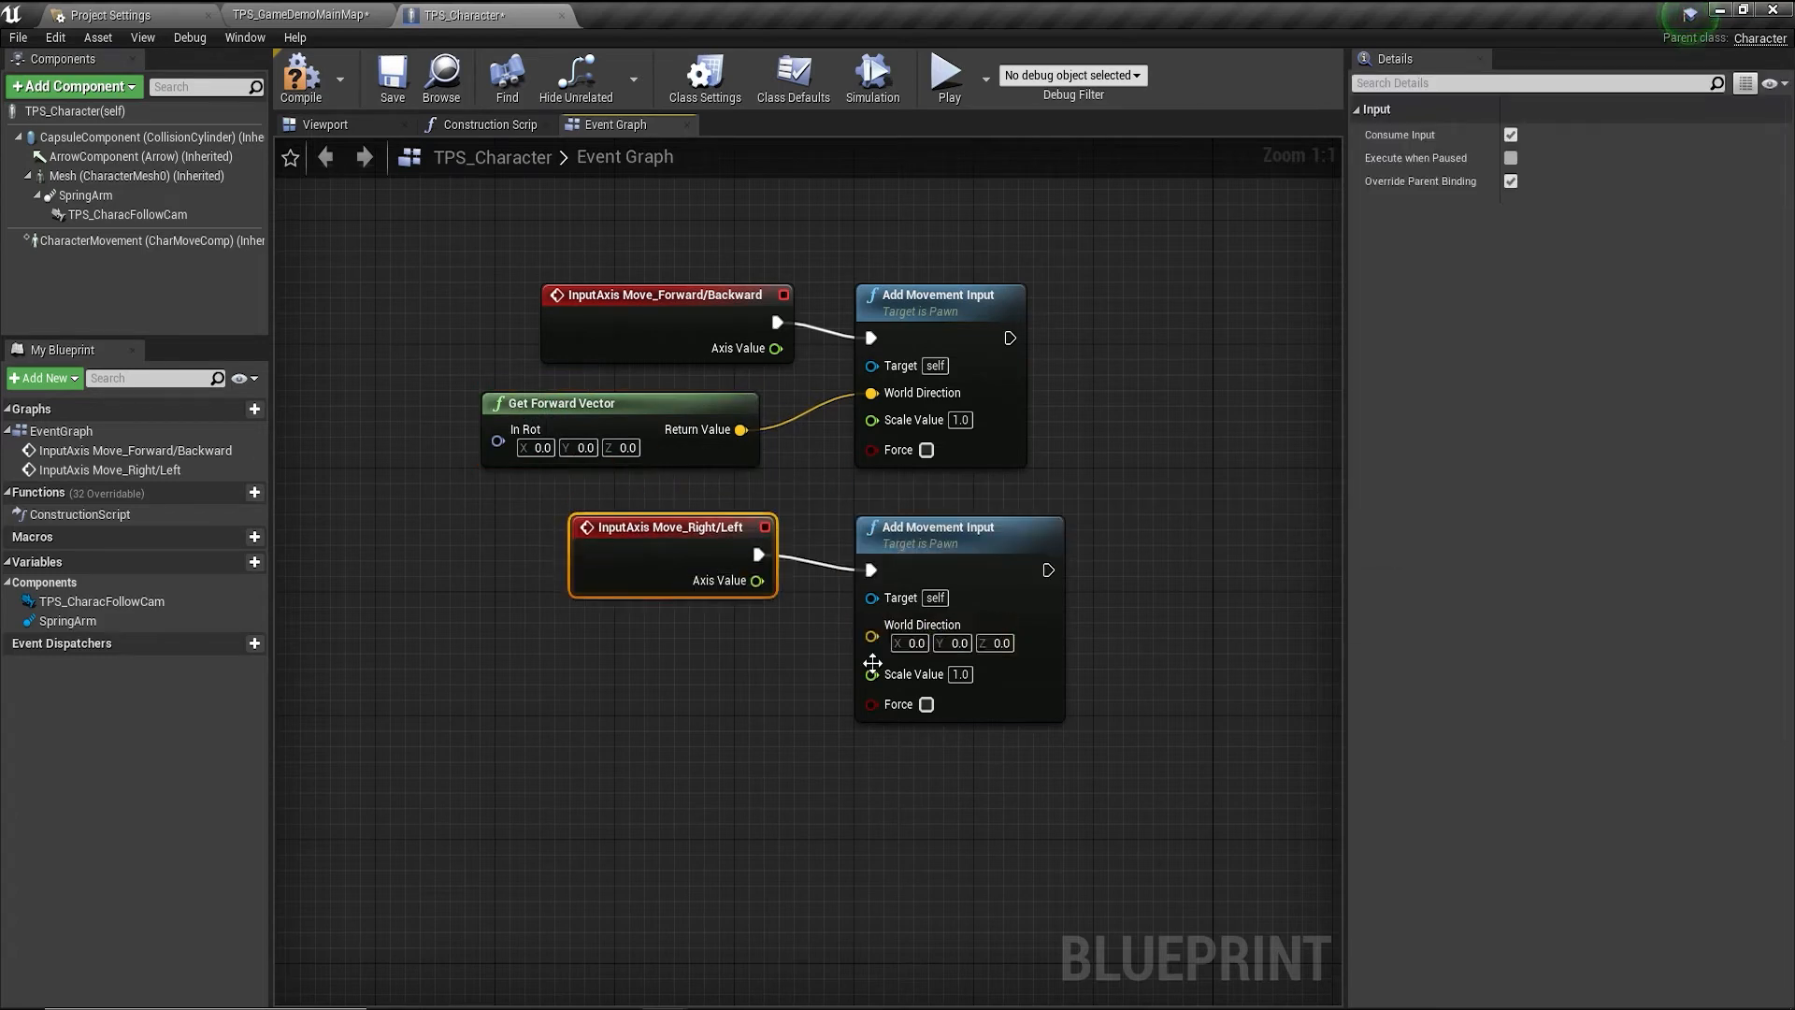
# Feed the lower Add Movement Input's World Direction from a new Get Right Vector node placed under the Move_Right/Left event.
pyautogui.moveTo(871, 635); pyautogui.dragTo(674, 659)
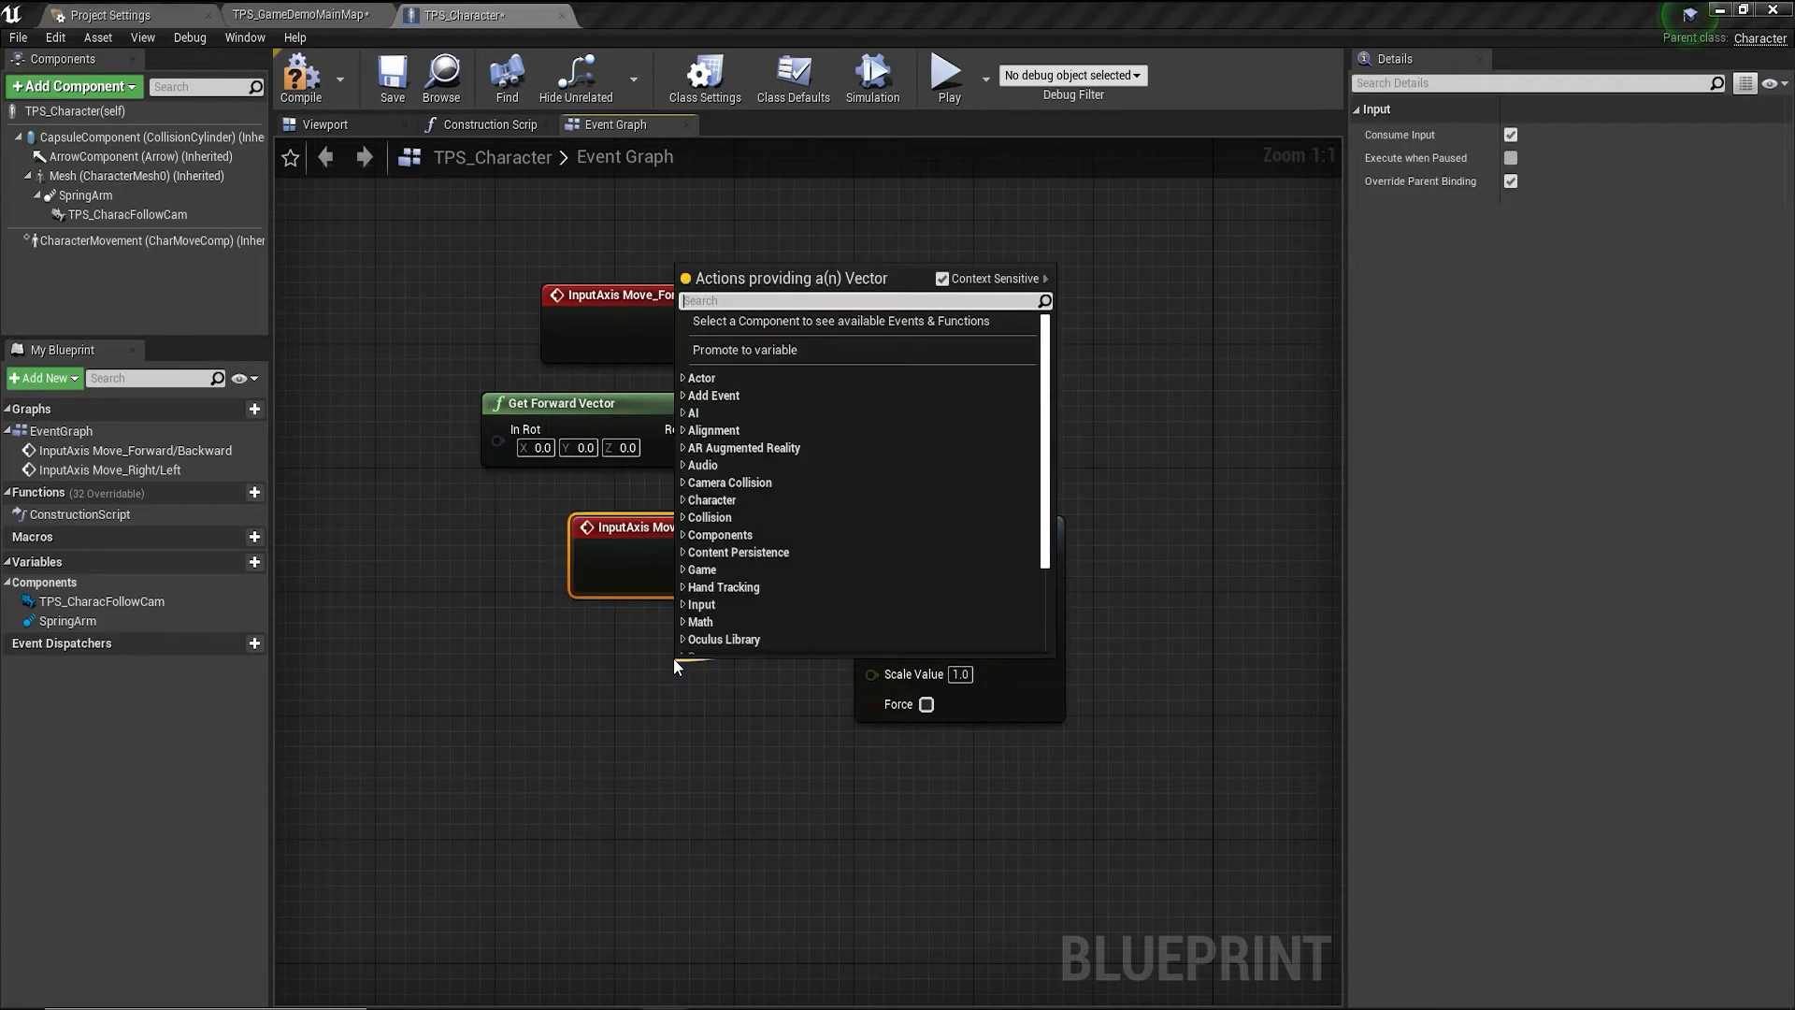
pyautogui.write('get')
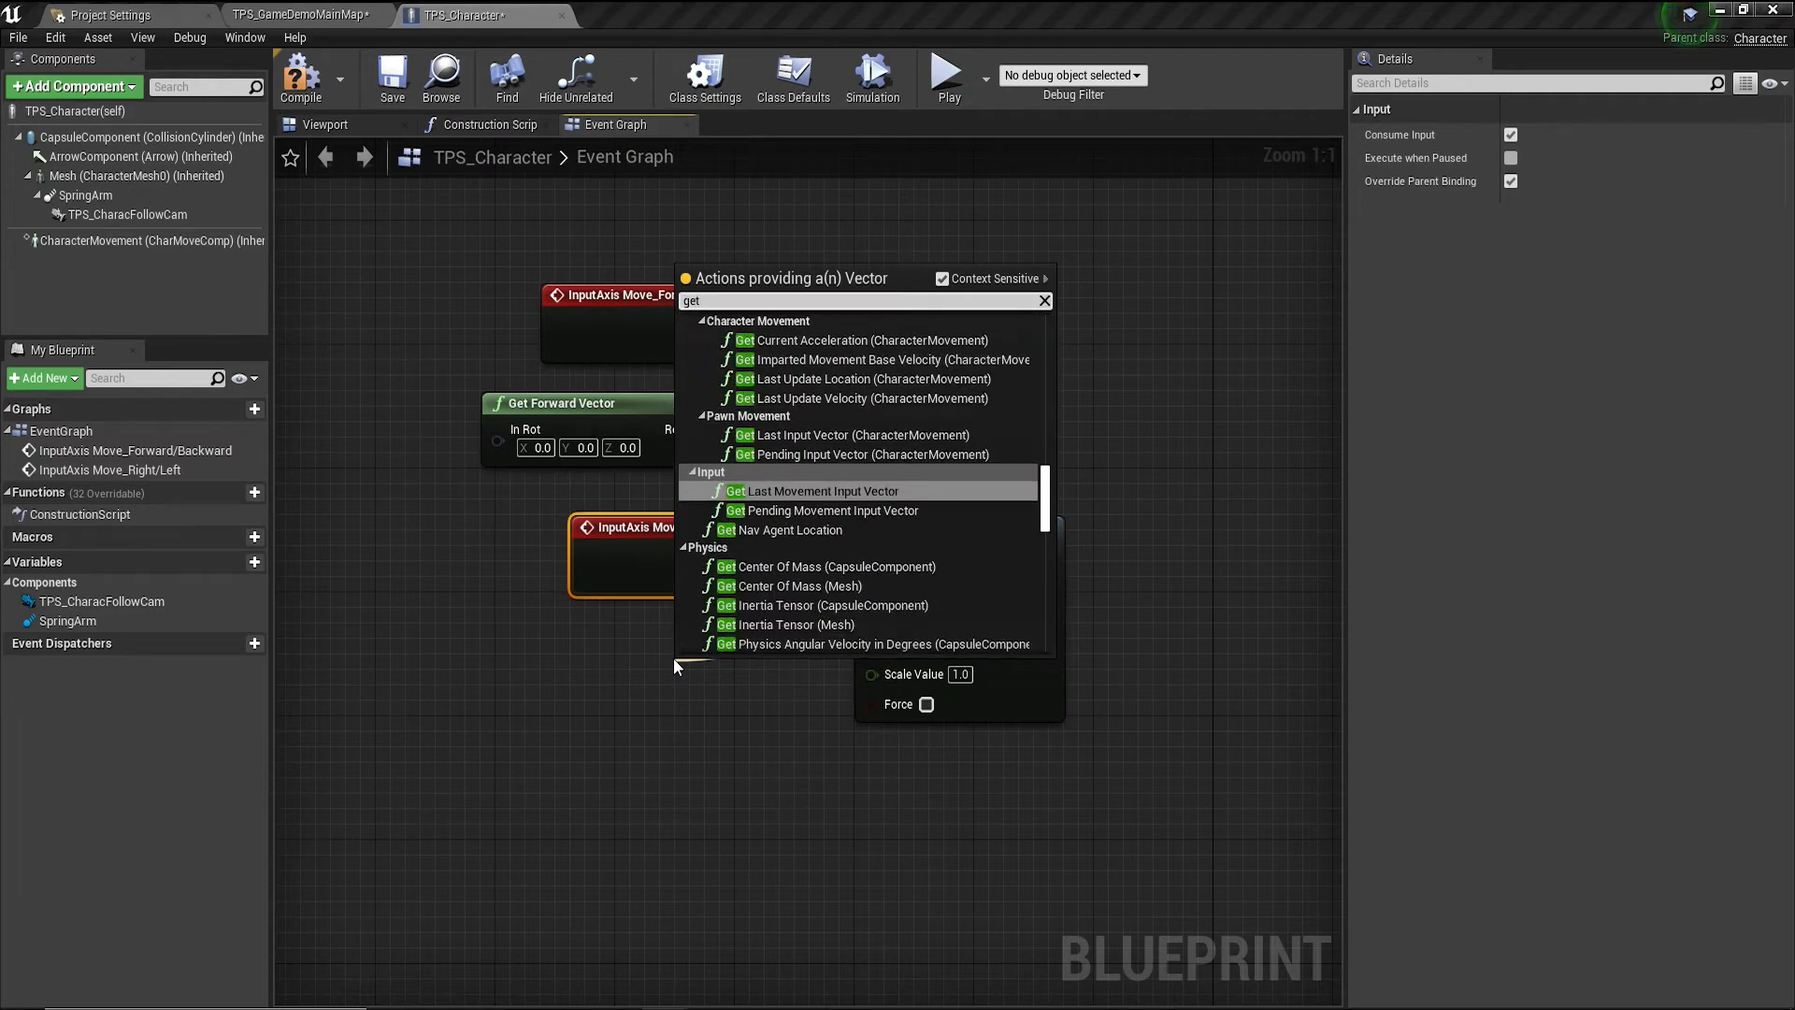
pyautogui.write(' righ')
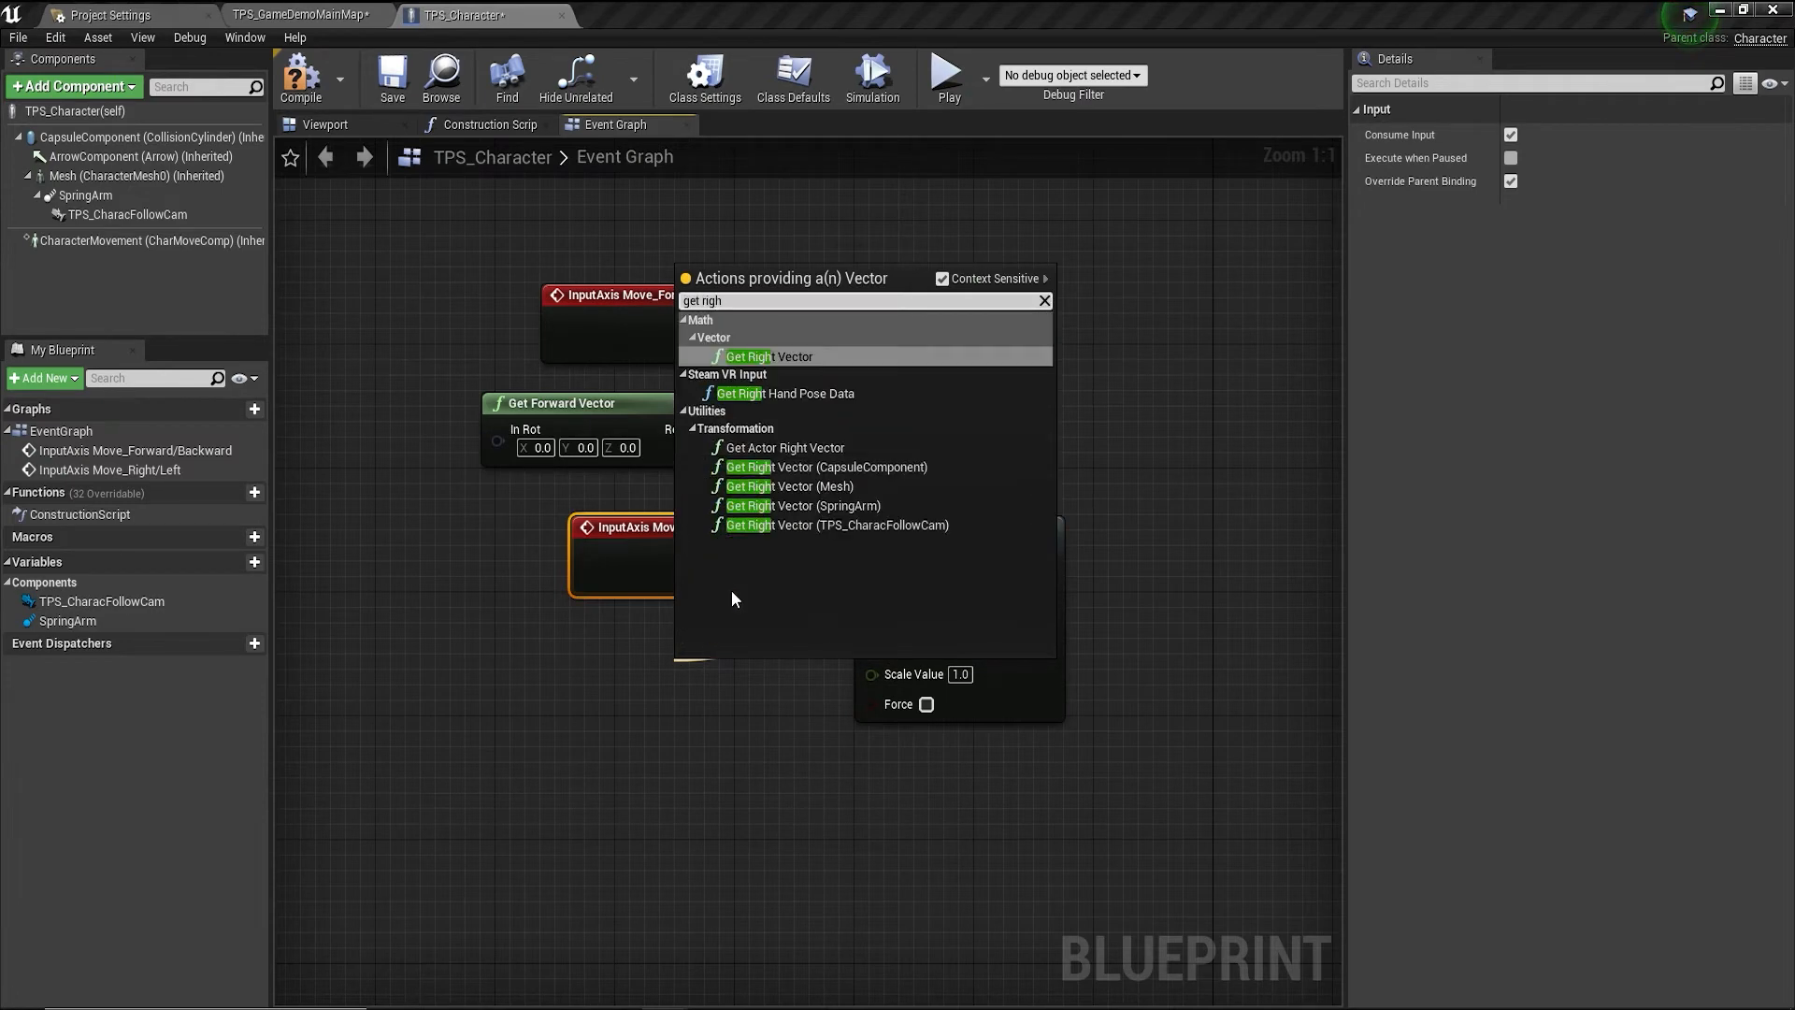
pyautogui.click(738, 356)
pyautogui.moveTo(772, 663); pyautogui.dragTo(558, 634)
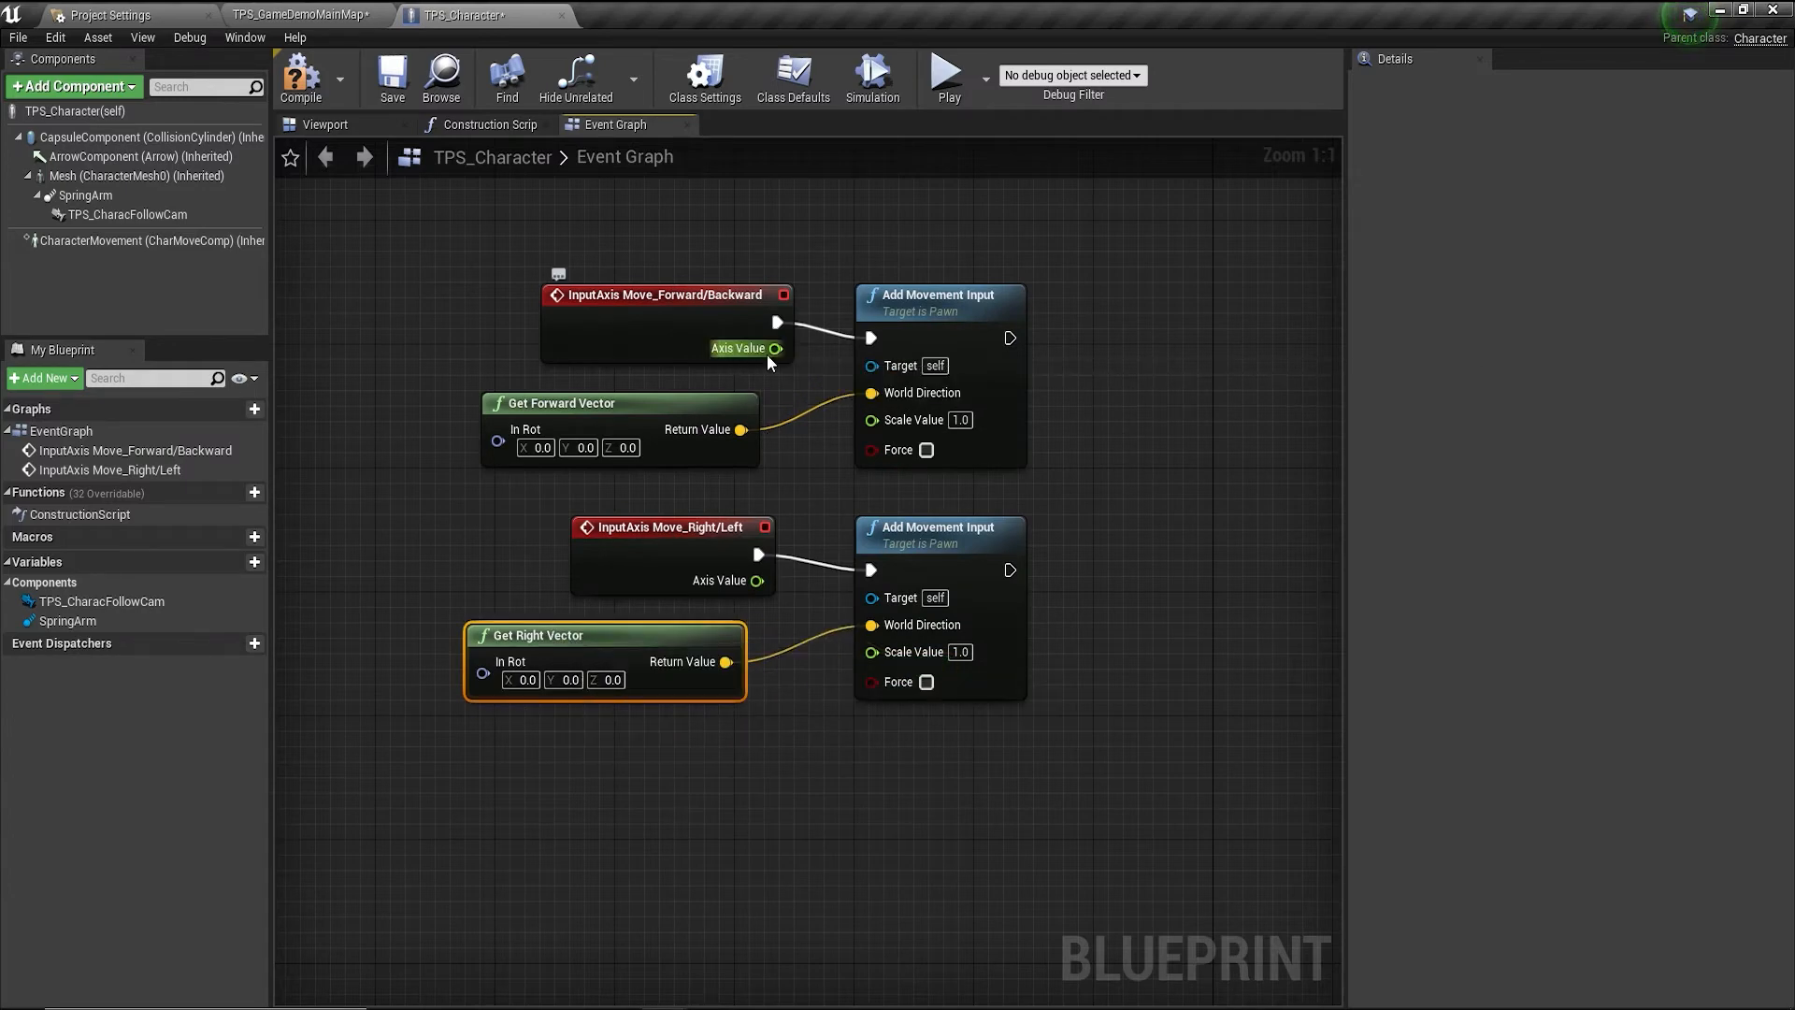
# Connect each axis event's Axis Value to its Add Movement Input's Scale Value, and tidy the Get Right Vector and Move_Right/Left nodes.
pyautogui.moveTo(774, 349); pyautogui.dragTo(872, 419)
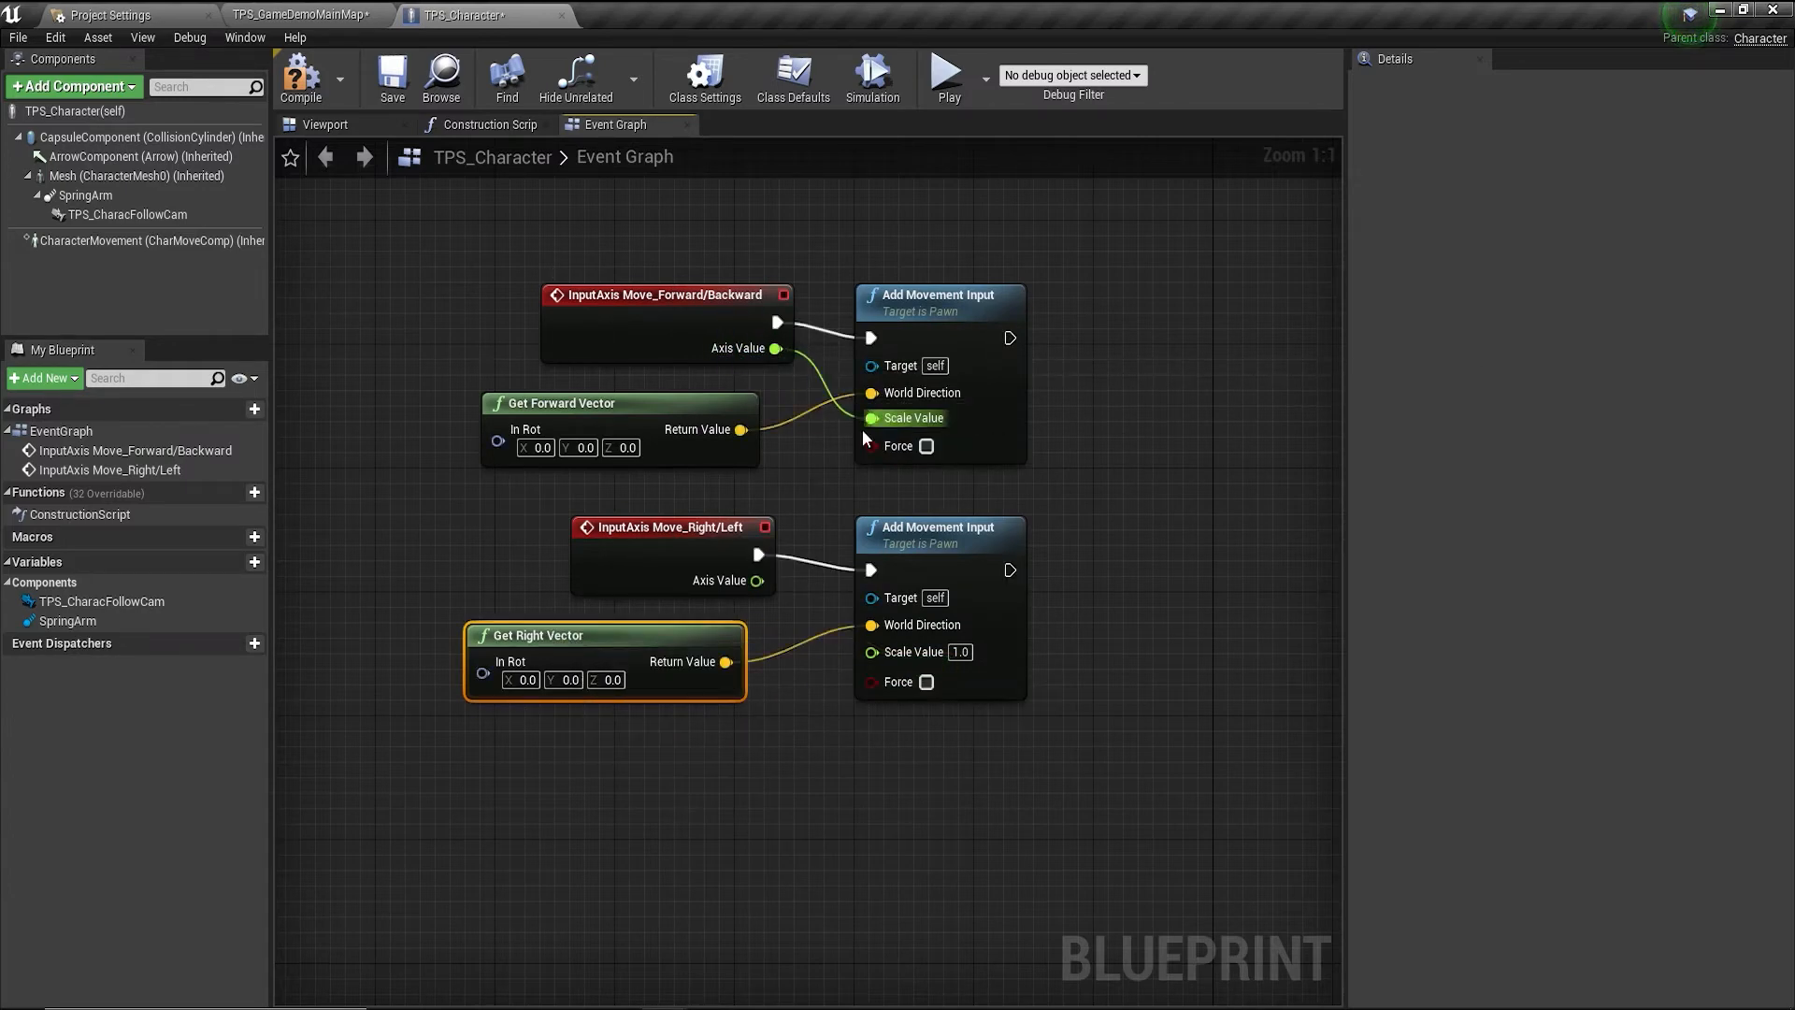
pyautogui.moveTo(758, 581); pyautogui.dragTo(871, 651)
pyautogui.moveTo(575, 637); pyautogui.dragTo(622, 638)
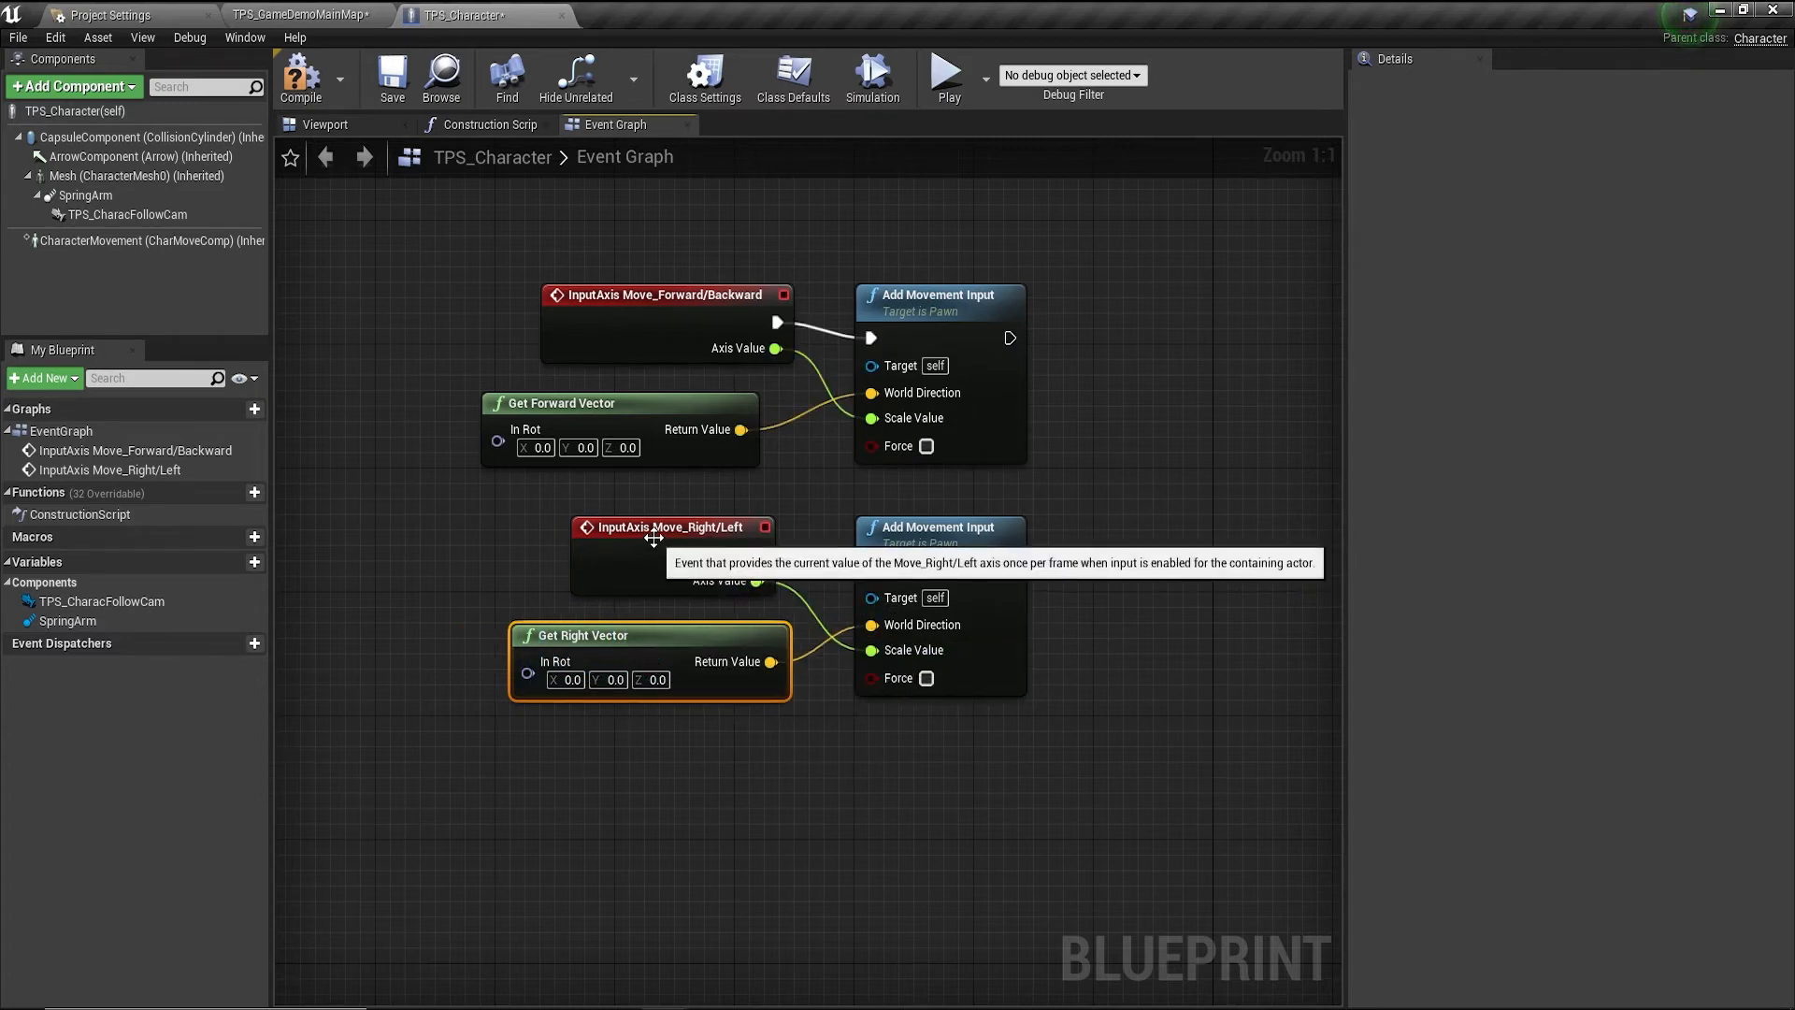
pyautogui.moveTo(655, 531); pyautogui.dragTo(623, 531)
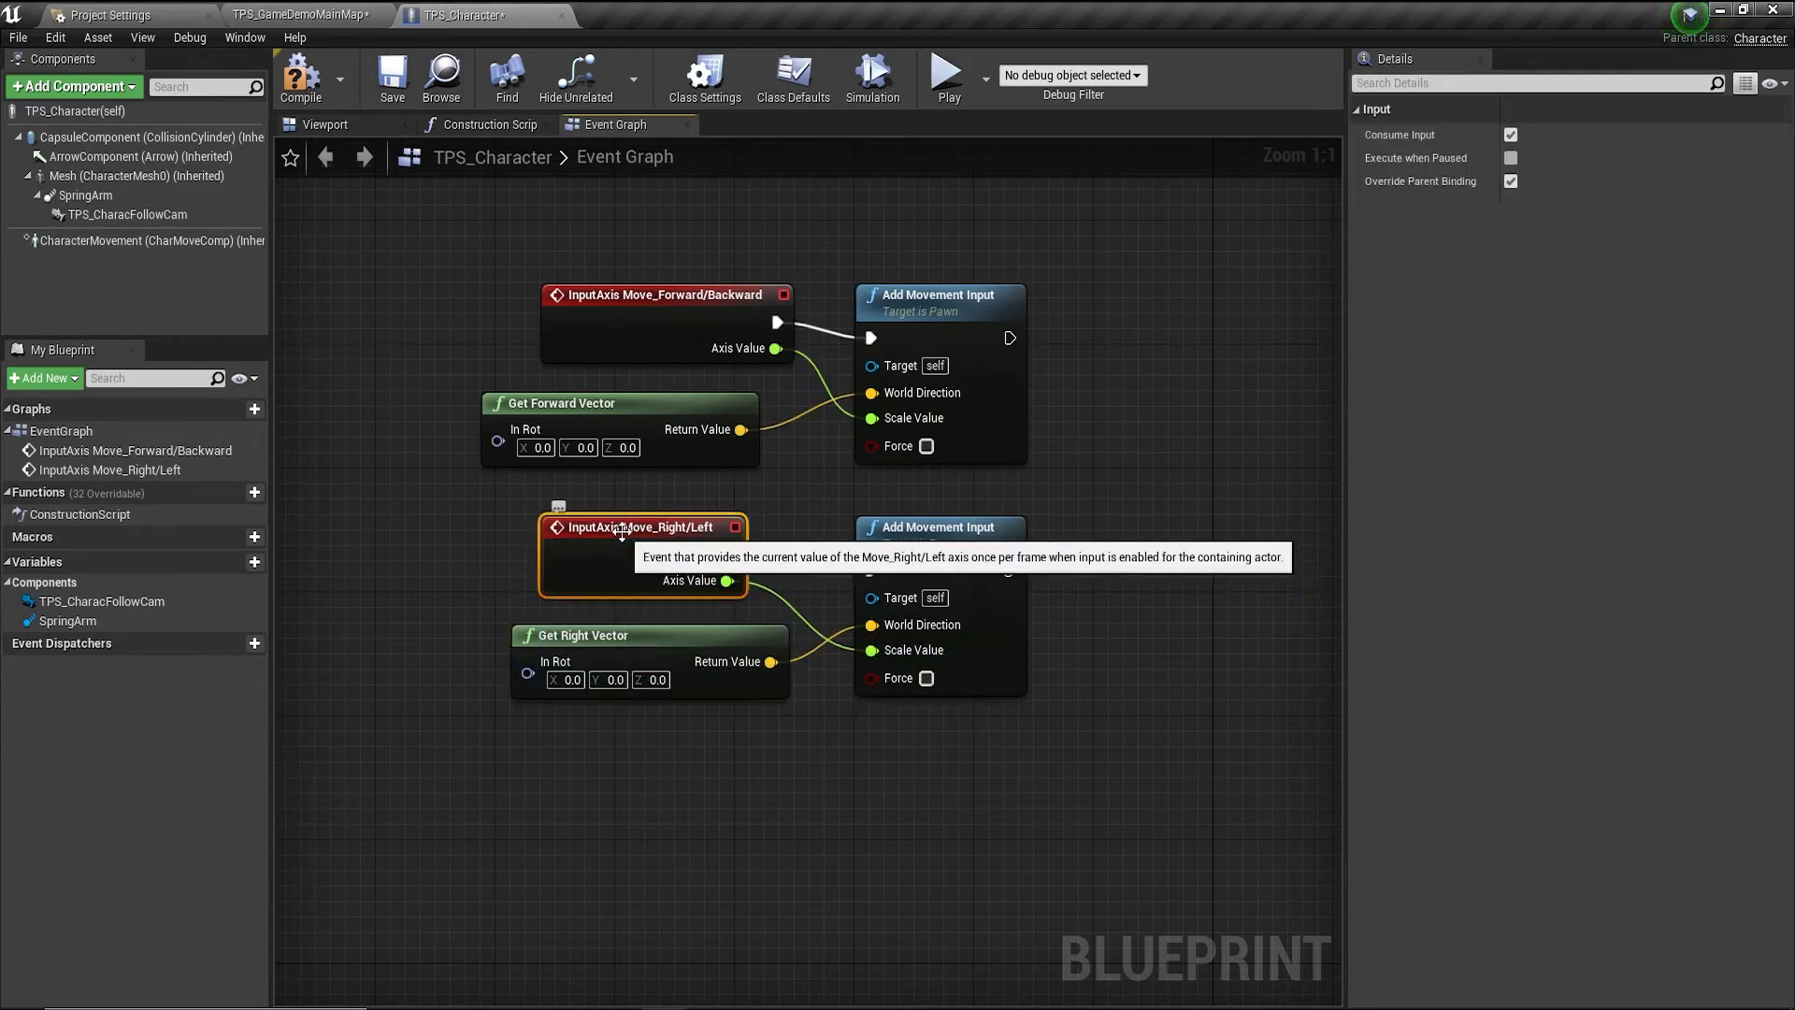
# Save the character blueprint and play-test the forward, backward, left and right movement in a preview session.
pyautogui.click(383, 84)
pyautogui.click(939, 73)
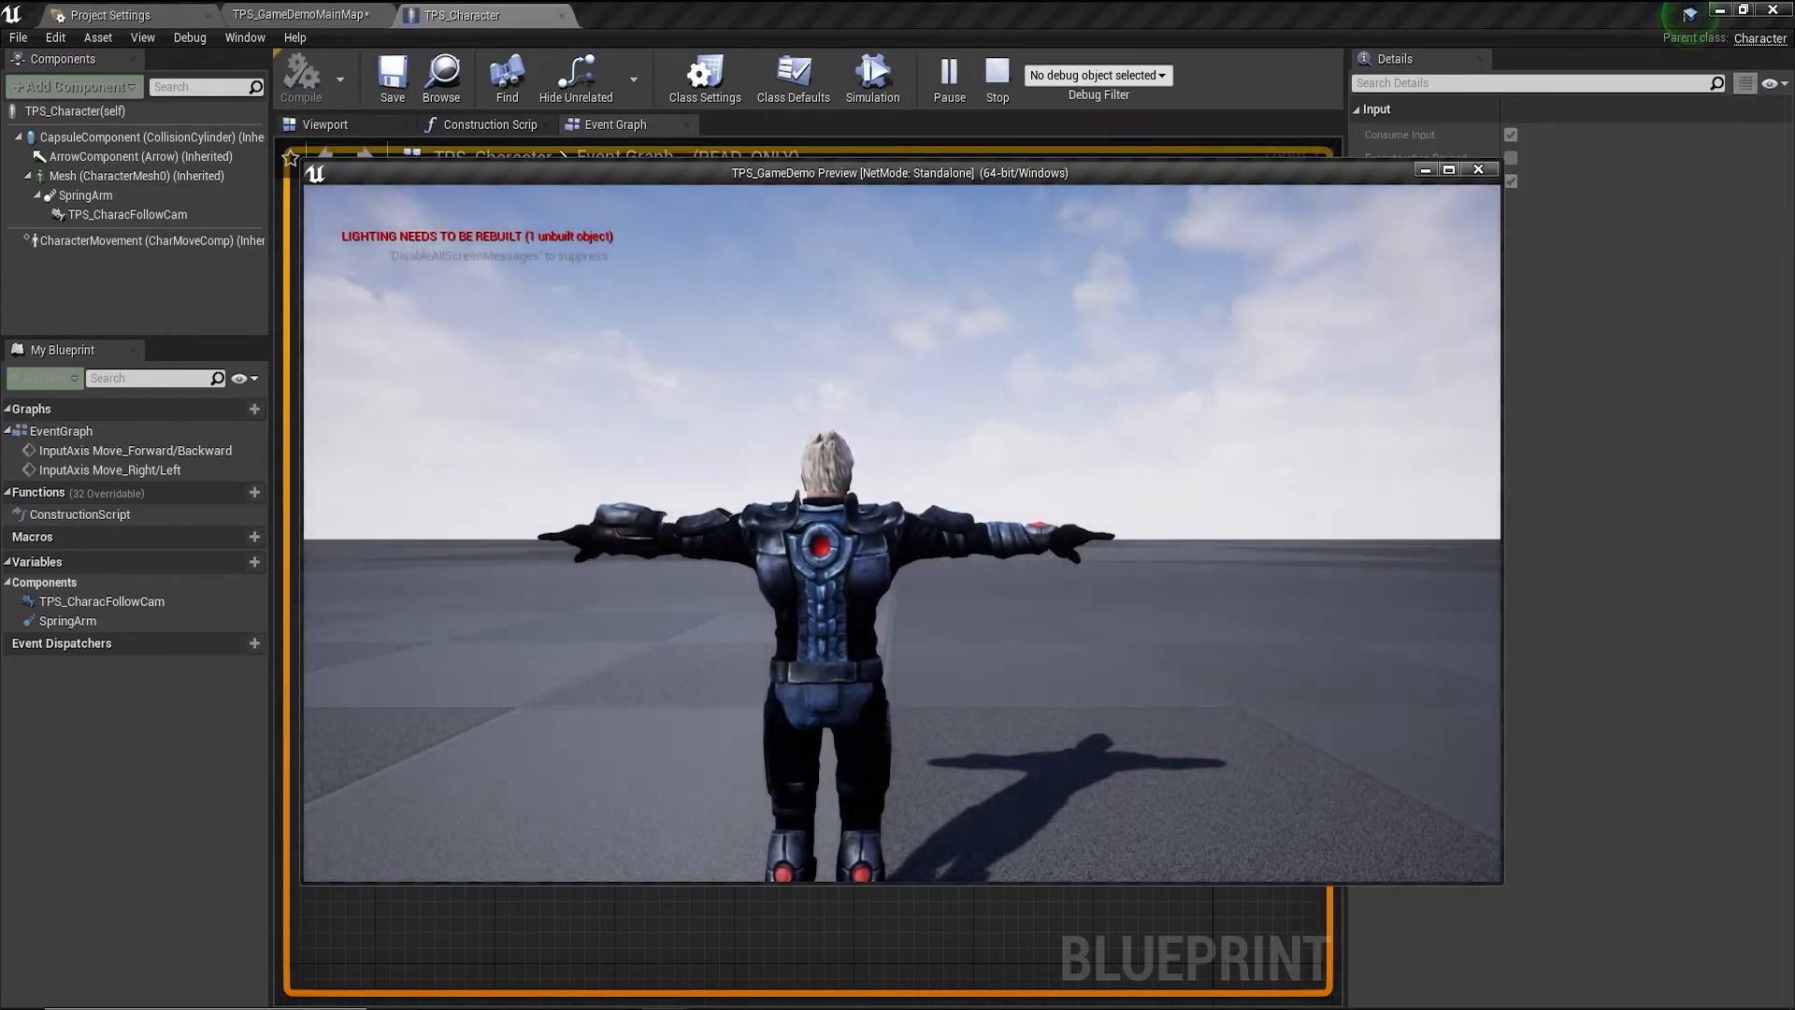
pyautogui.press('w')
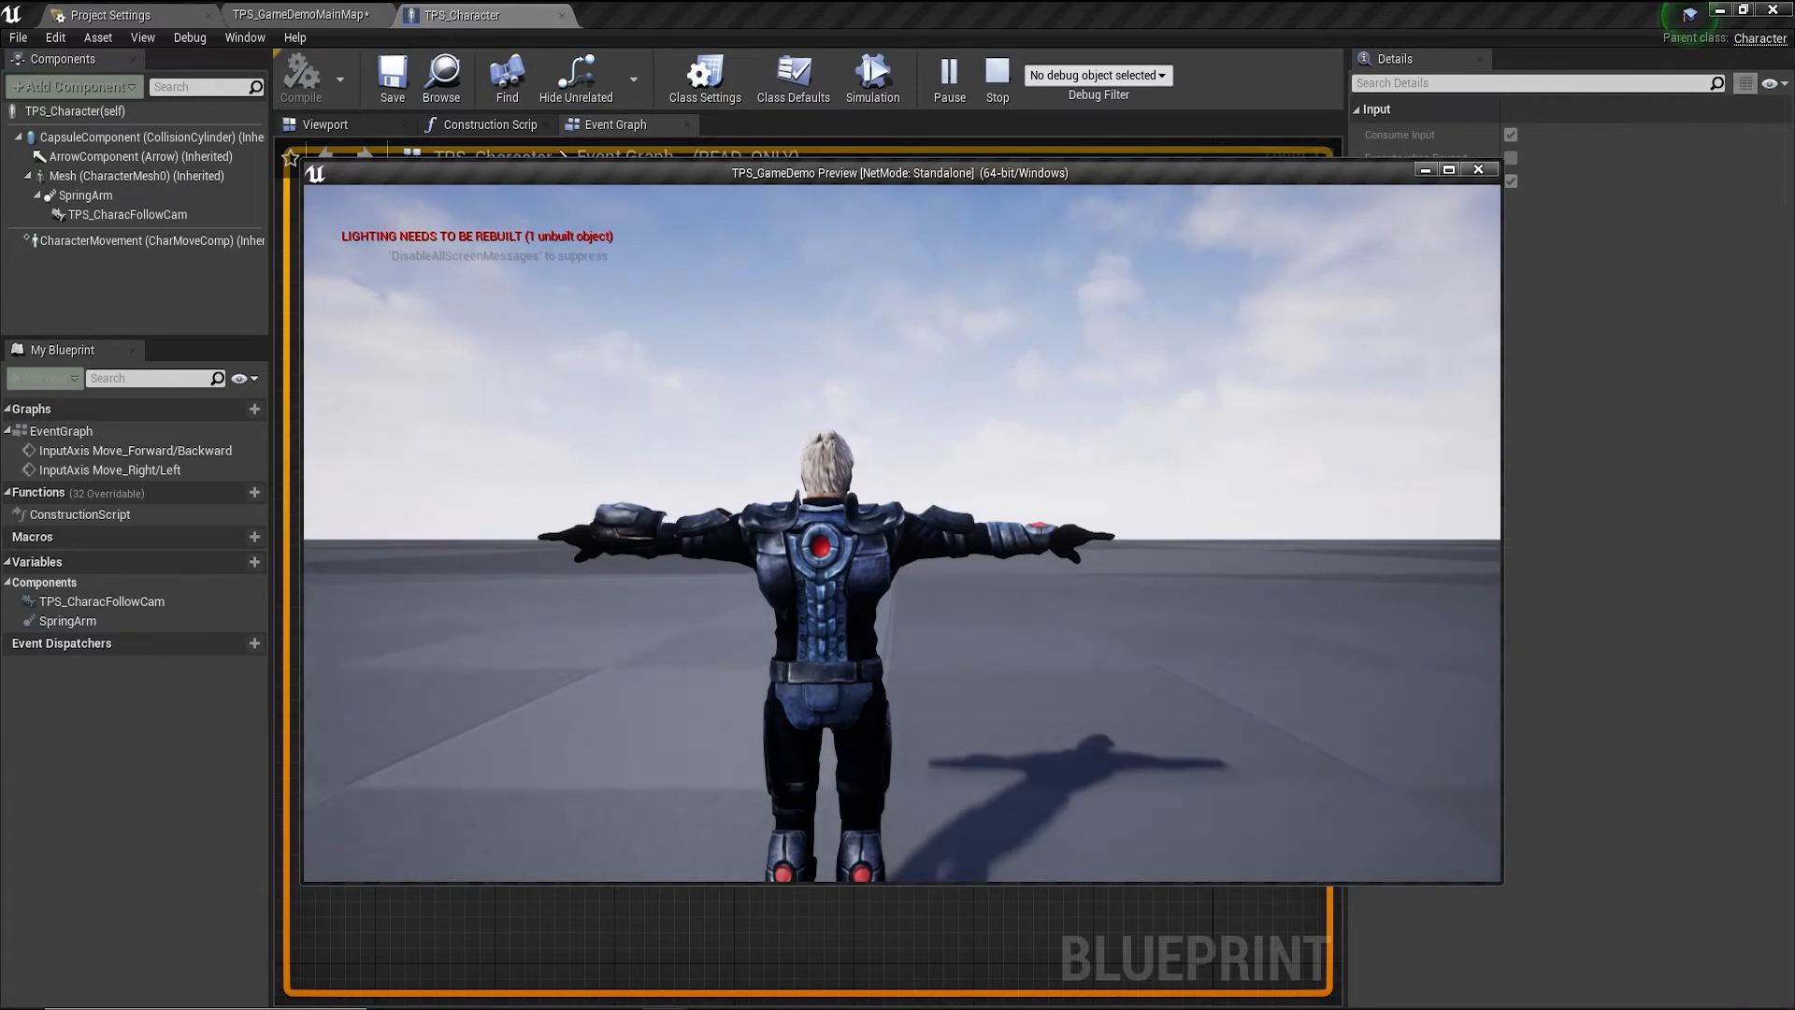
pyautogui.press('s')
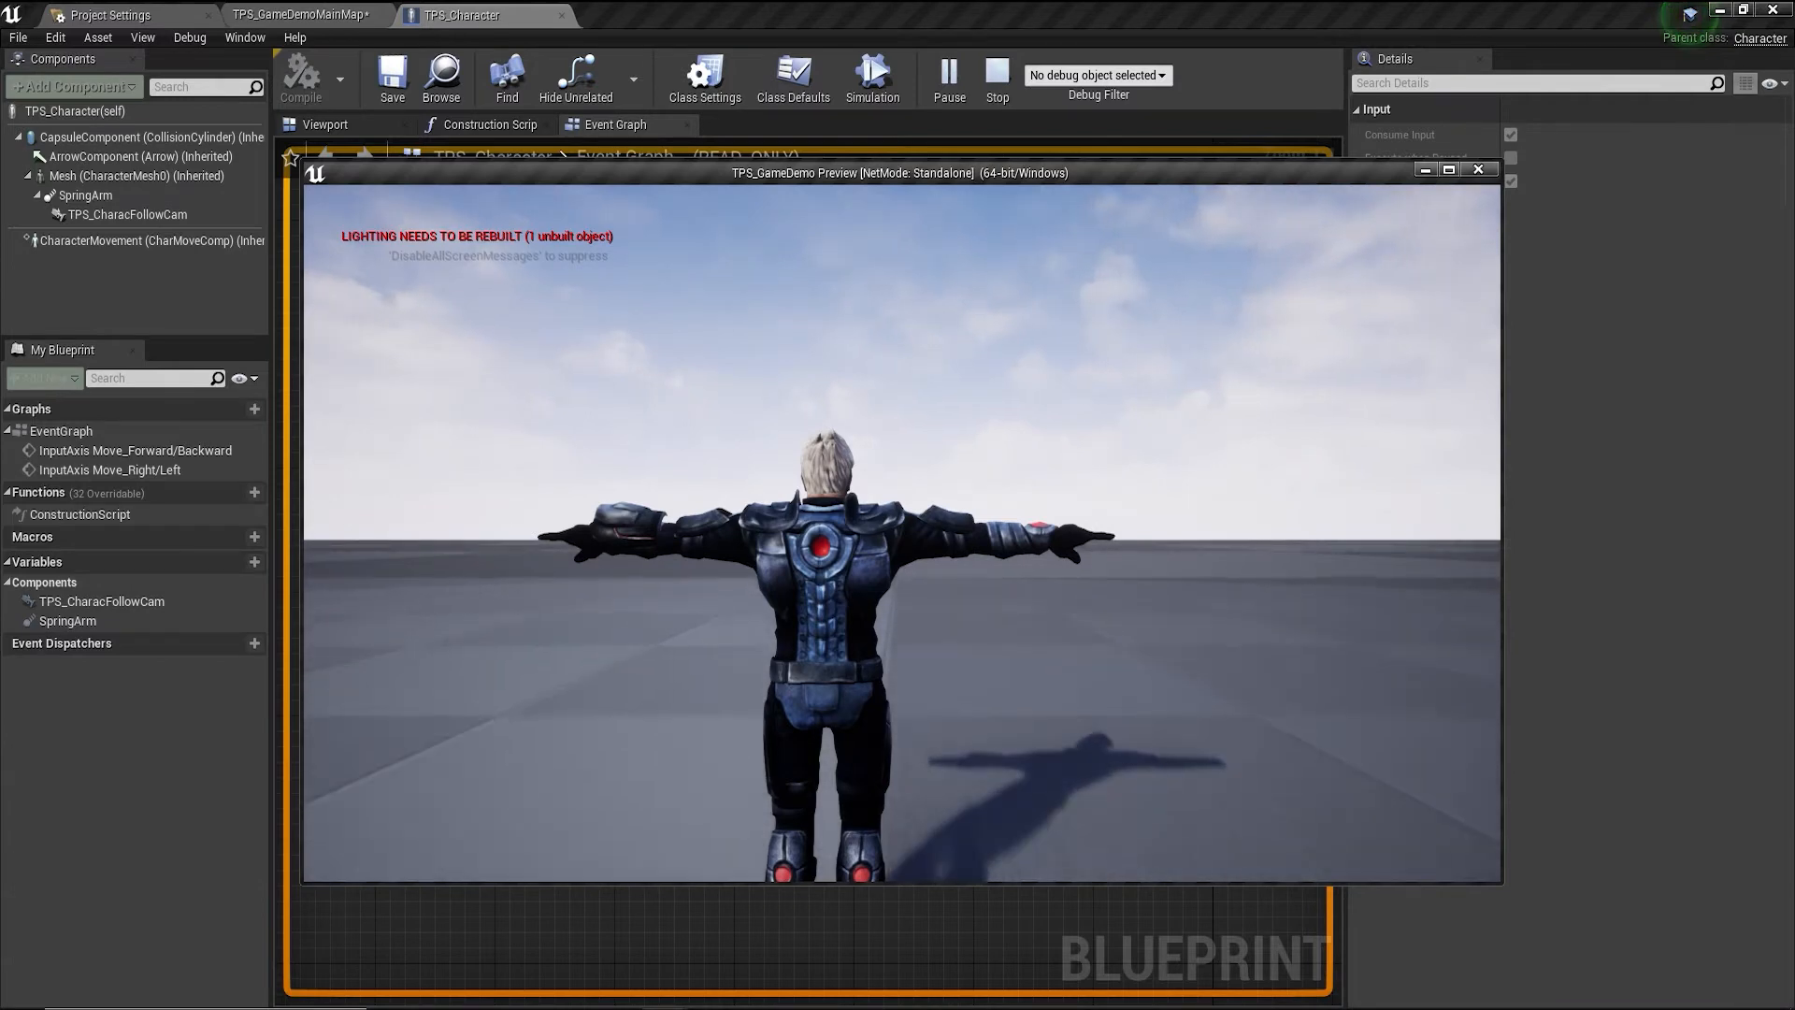
pyautogui.press('a')
pyautogui.press('d')
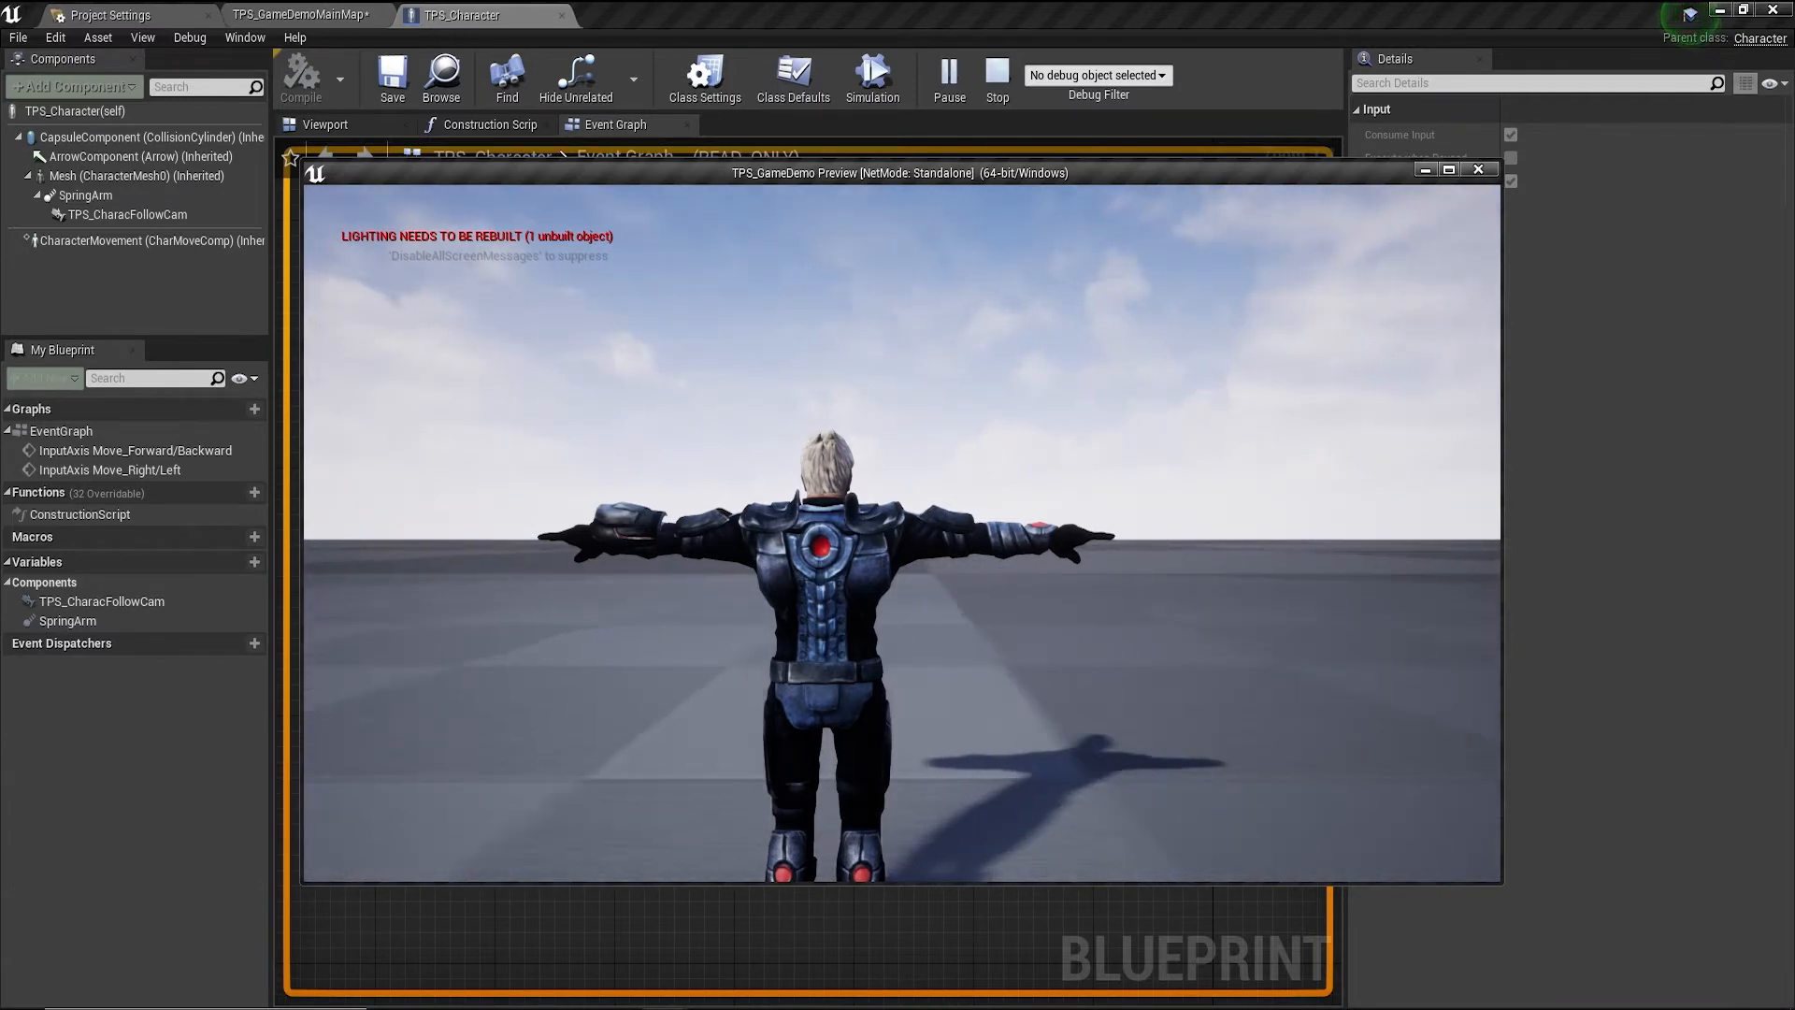
pyautogui.press('Escape')
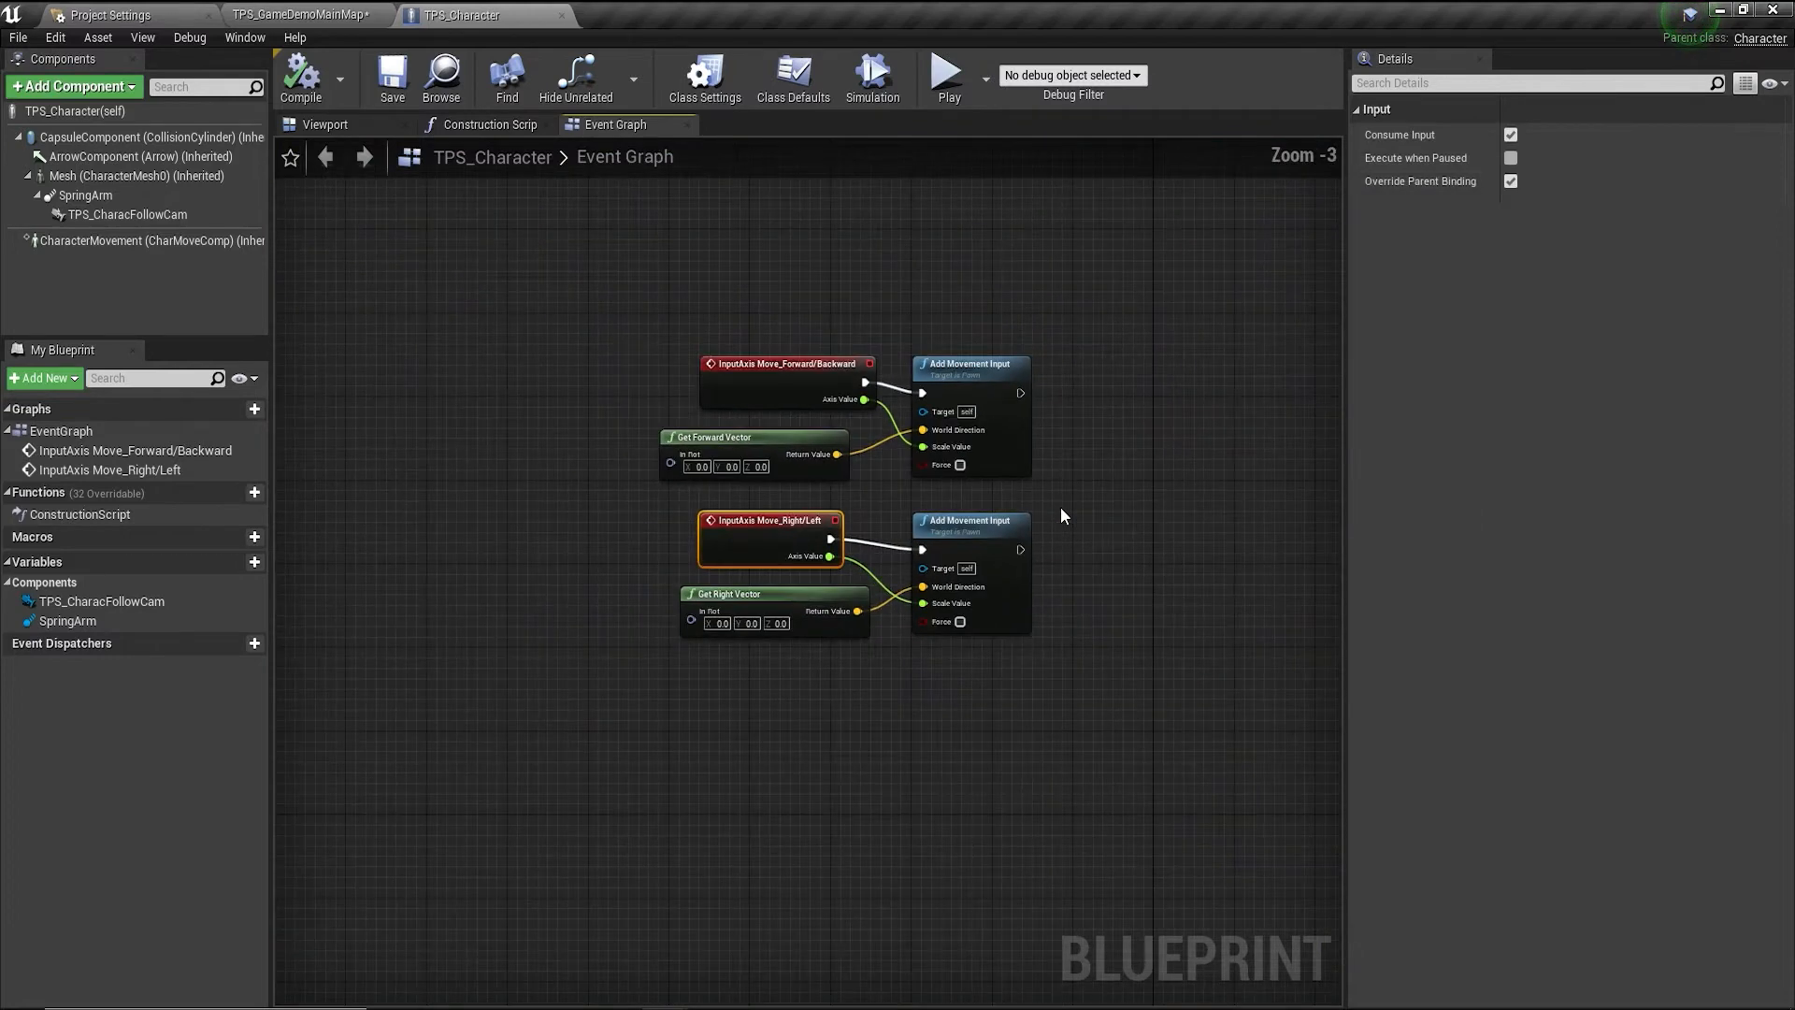
pyautogui.moveTo(1219, 592); pyautogui.dragTo(1050, 557, button='right')
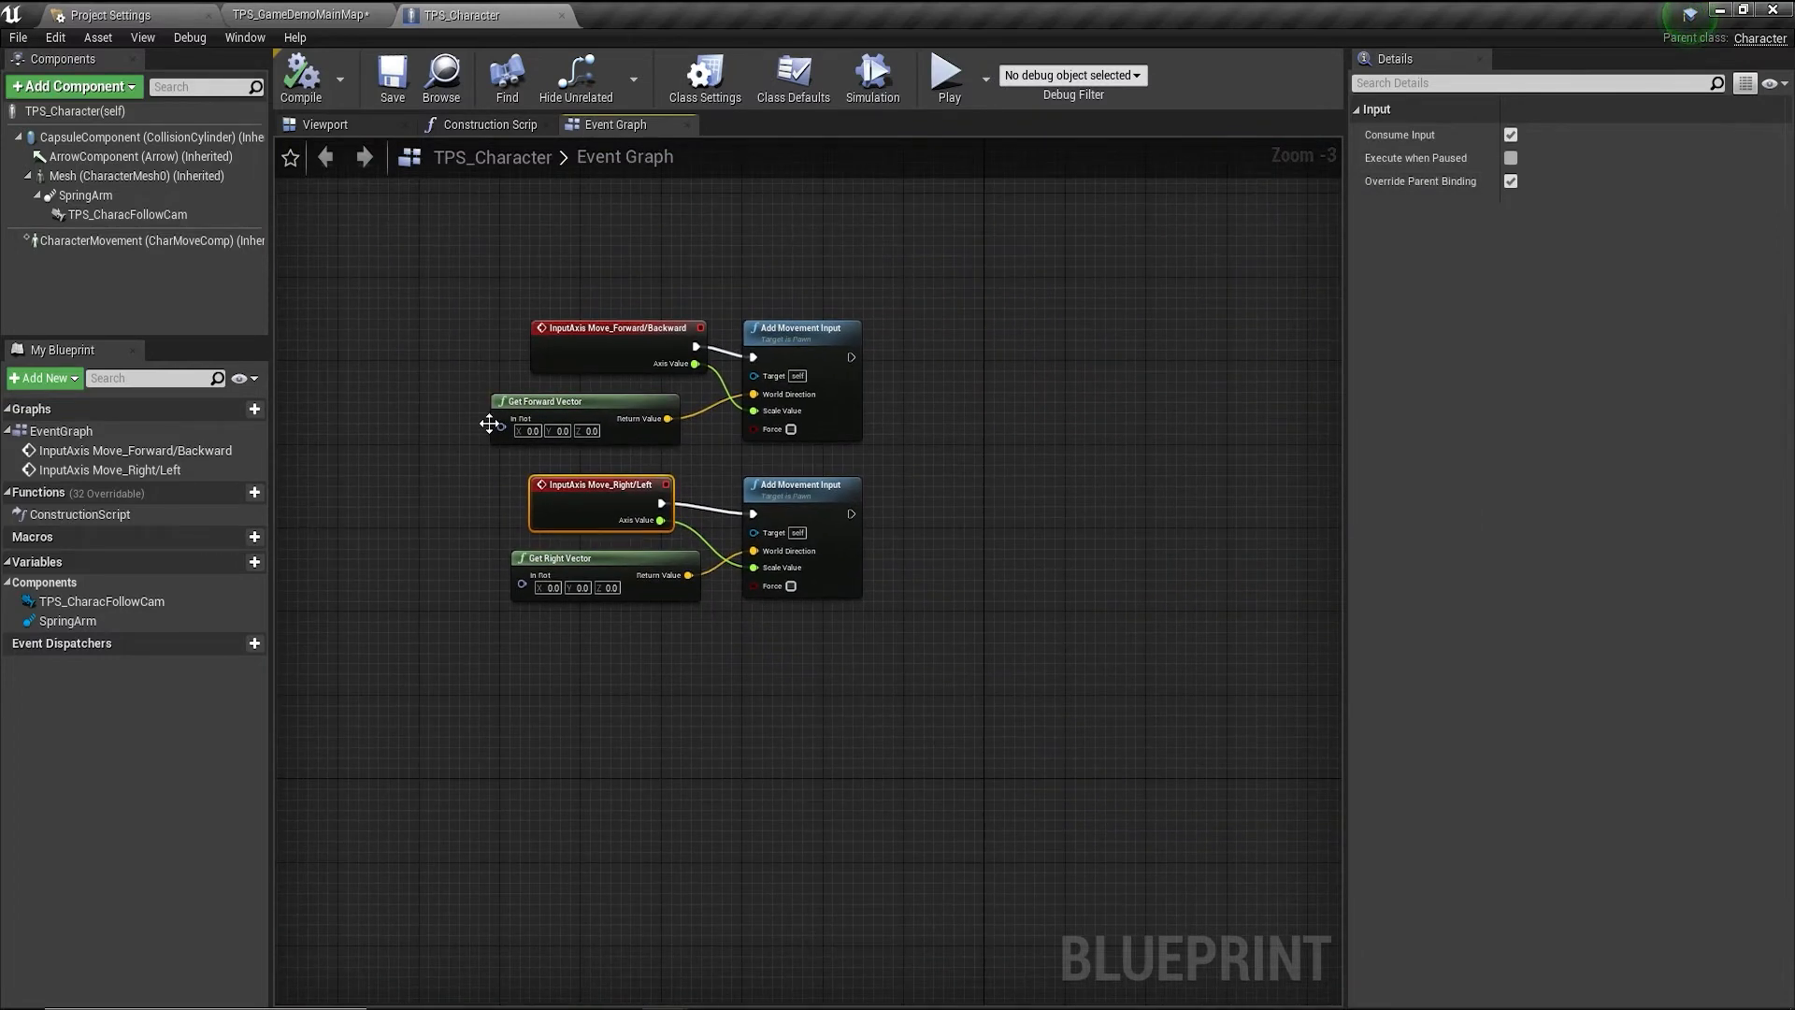
pyautogui.moveTo(982, 468)
pyautogui.mouseDown(button='right')
pyautogui.moveTo(901, 468)
pyautogui.moveTo(1020, 505)
pyautogui.moveTo(995, 495)
pyautogui.mouseUp(button='right')
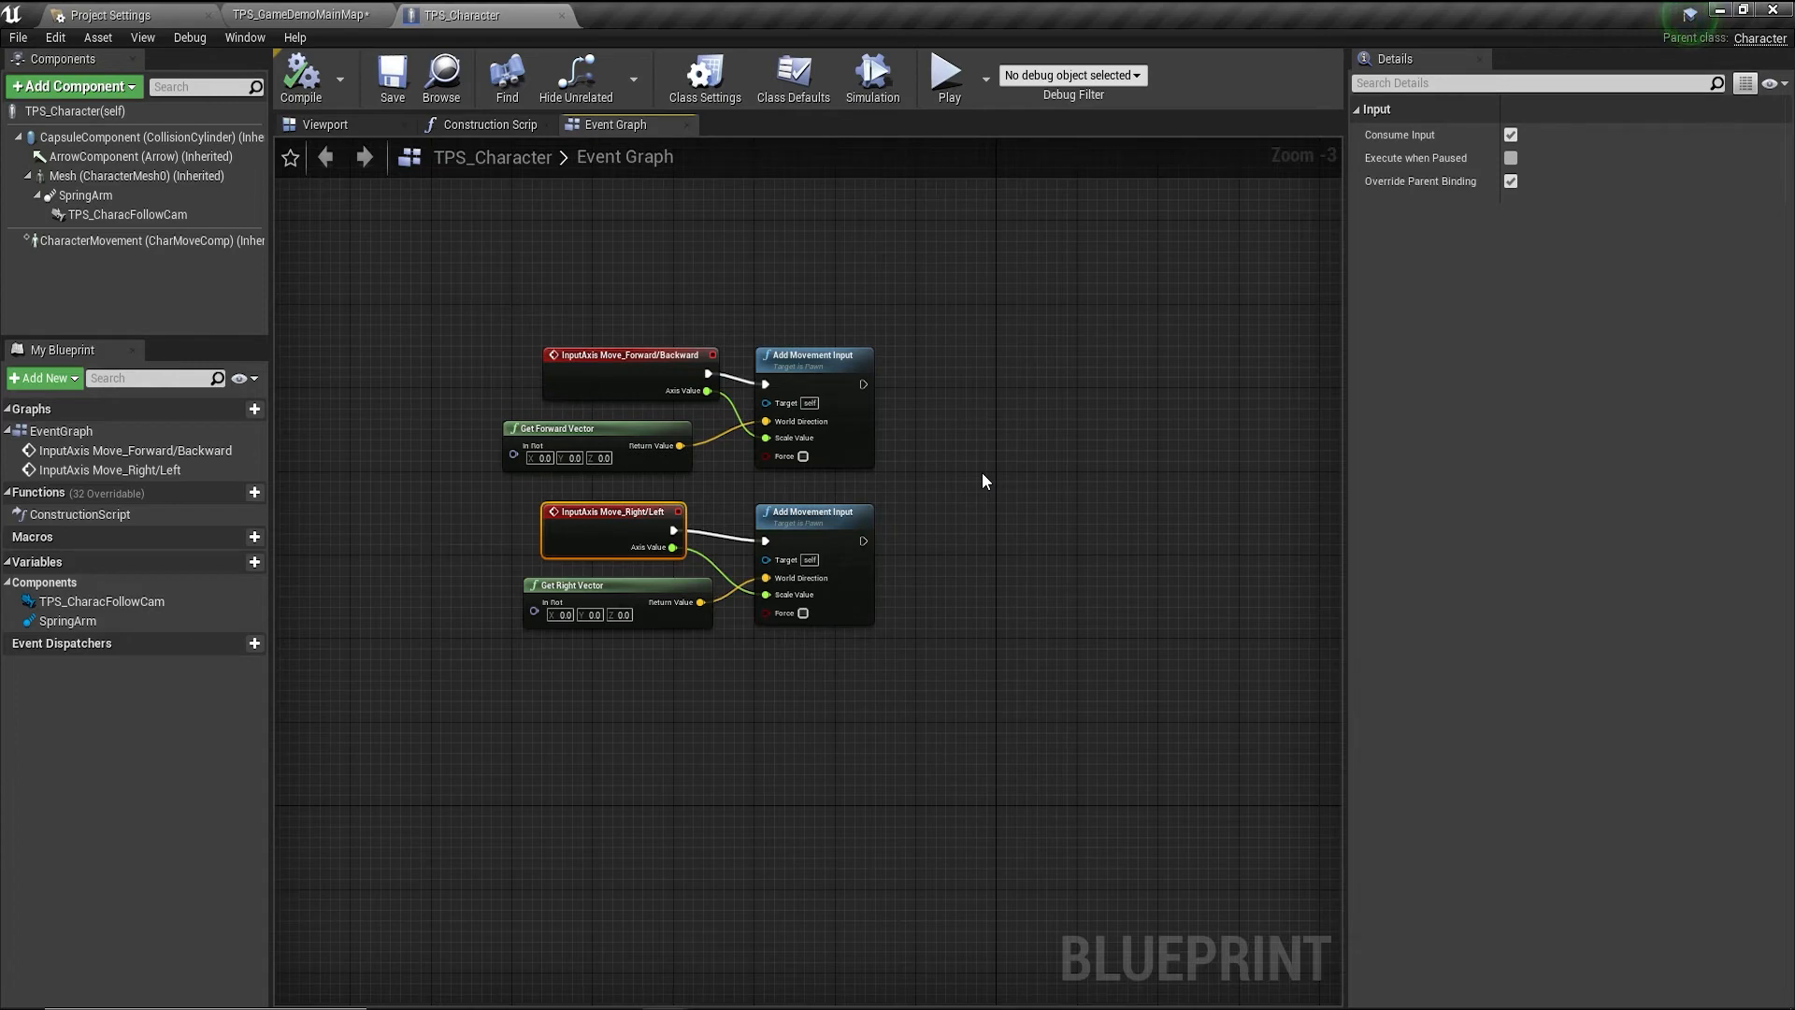
# In the project's Input settings, add an axis mapping named Look_Up/Down and bind it to Mouse Y.
pyautogui.click(161, 13)
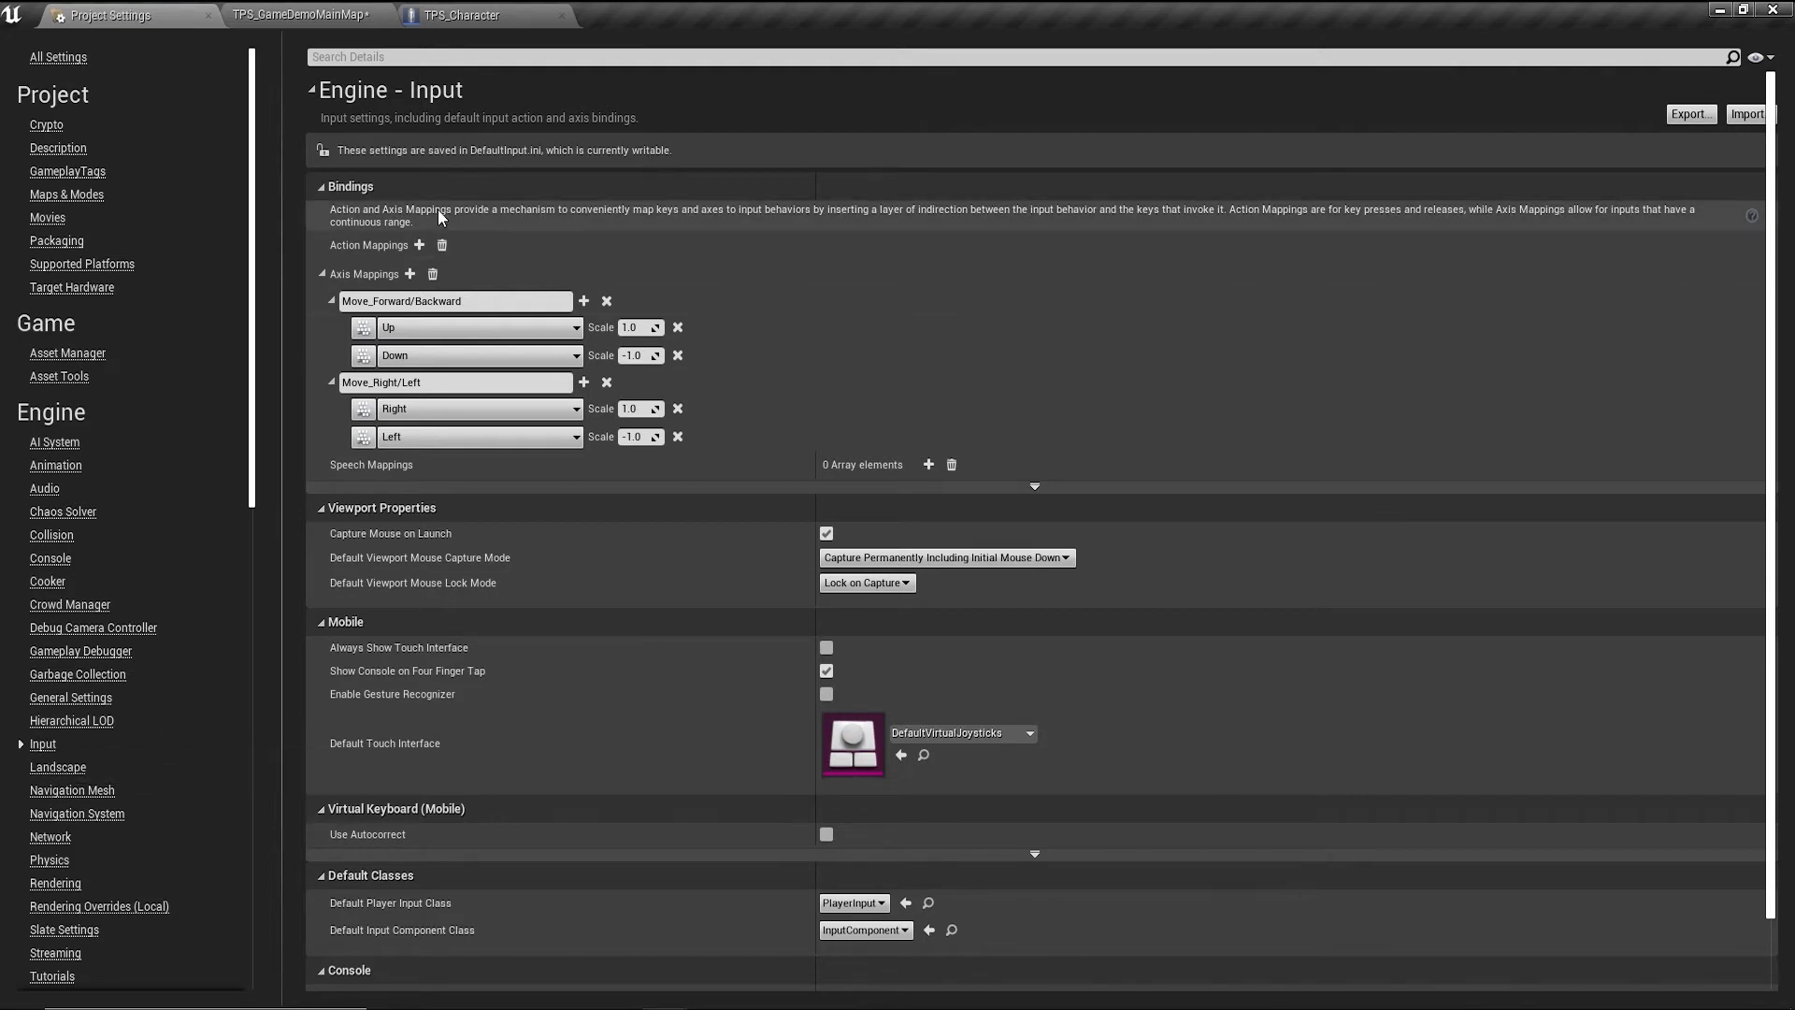
pyautogui.click(331, 300)
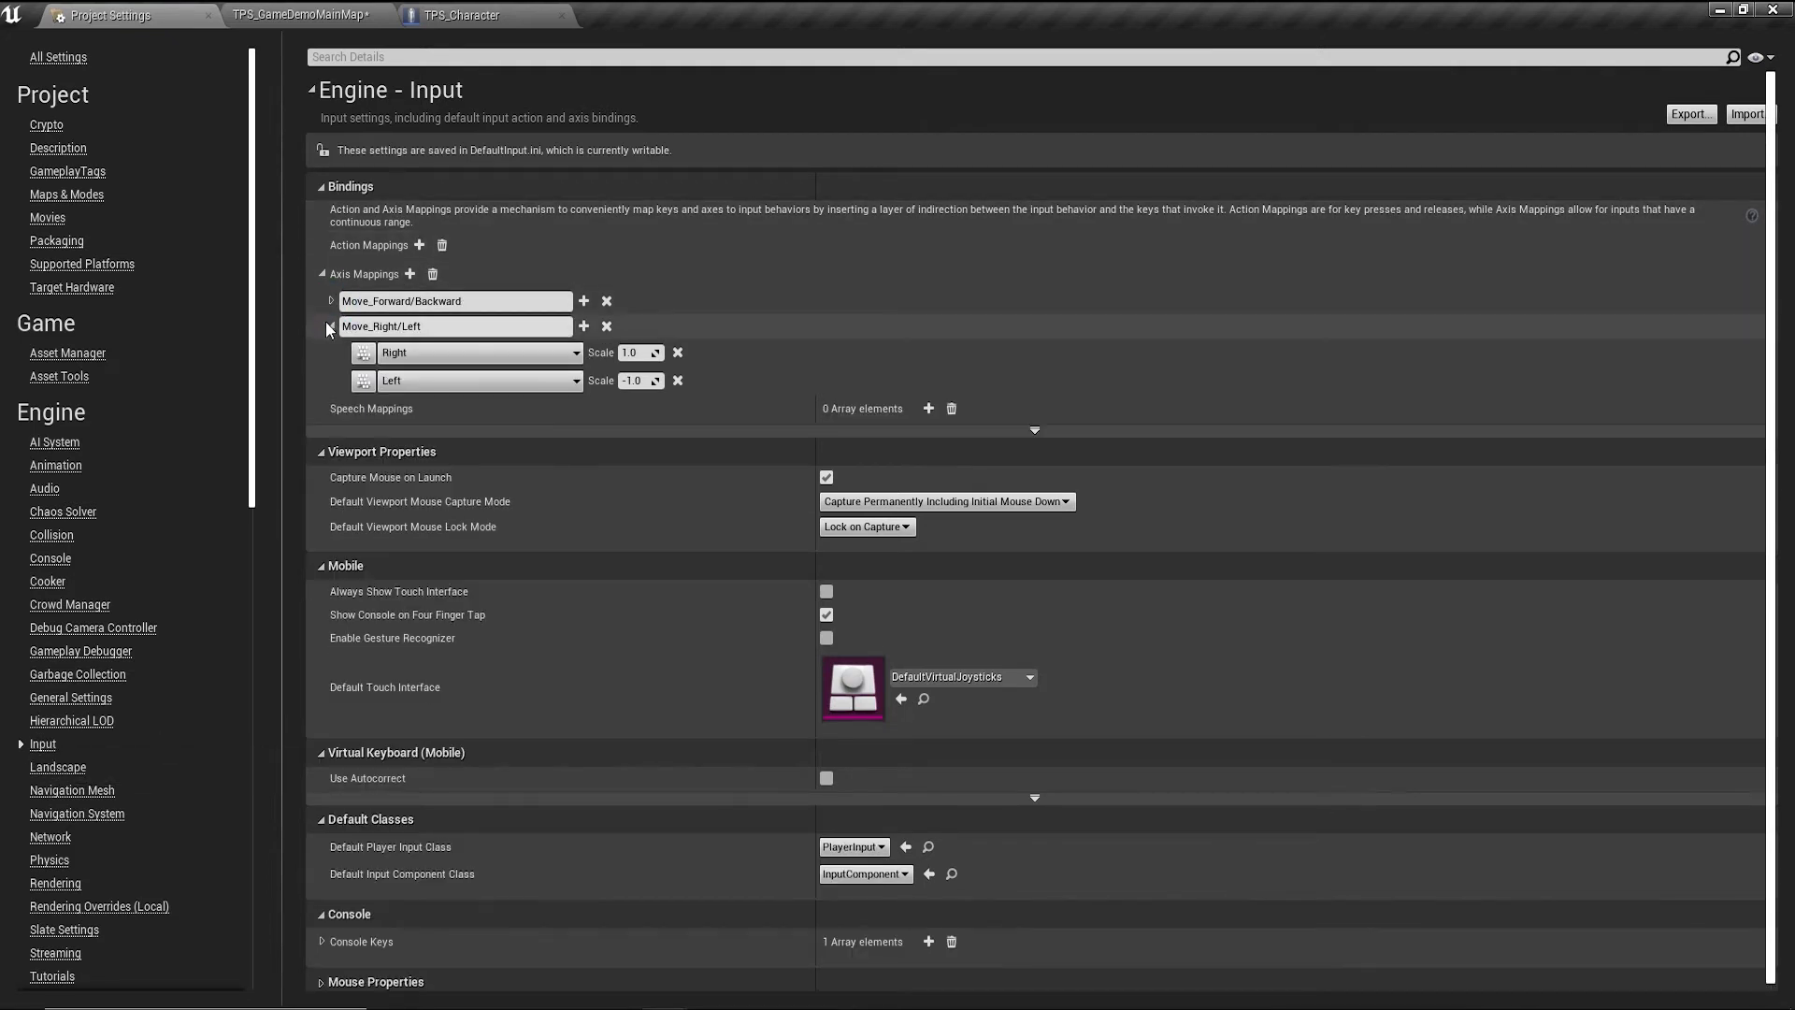
pyautogui.click(331, 326)
pyautogui.click(409, 273)
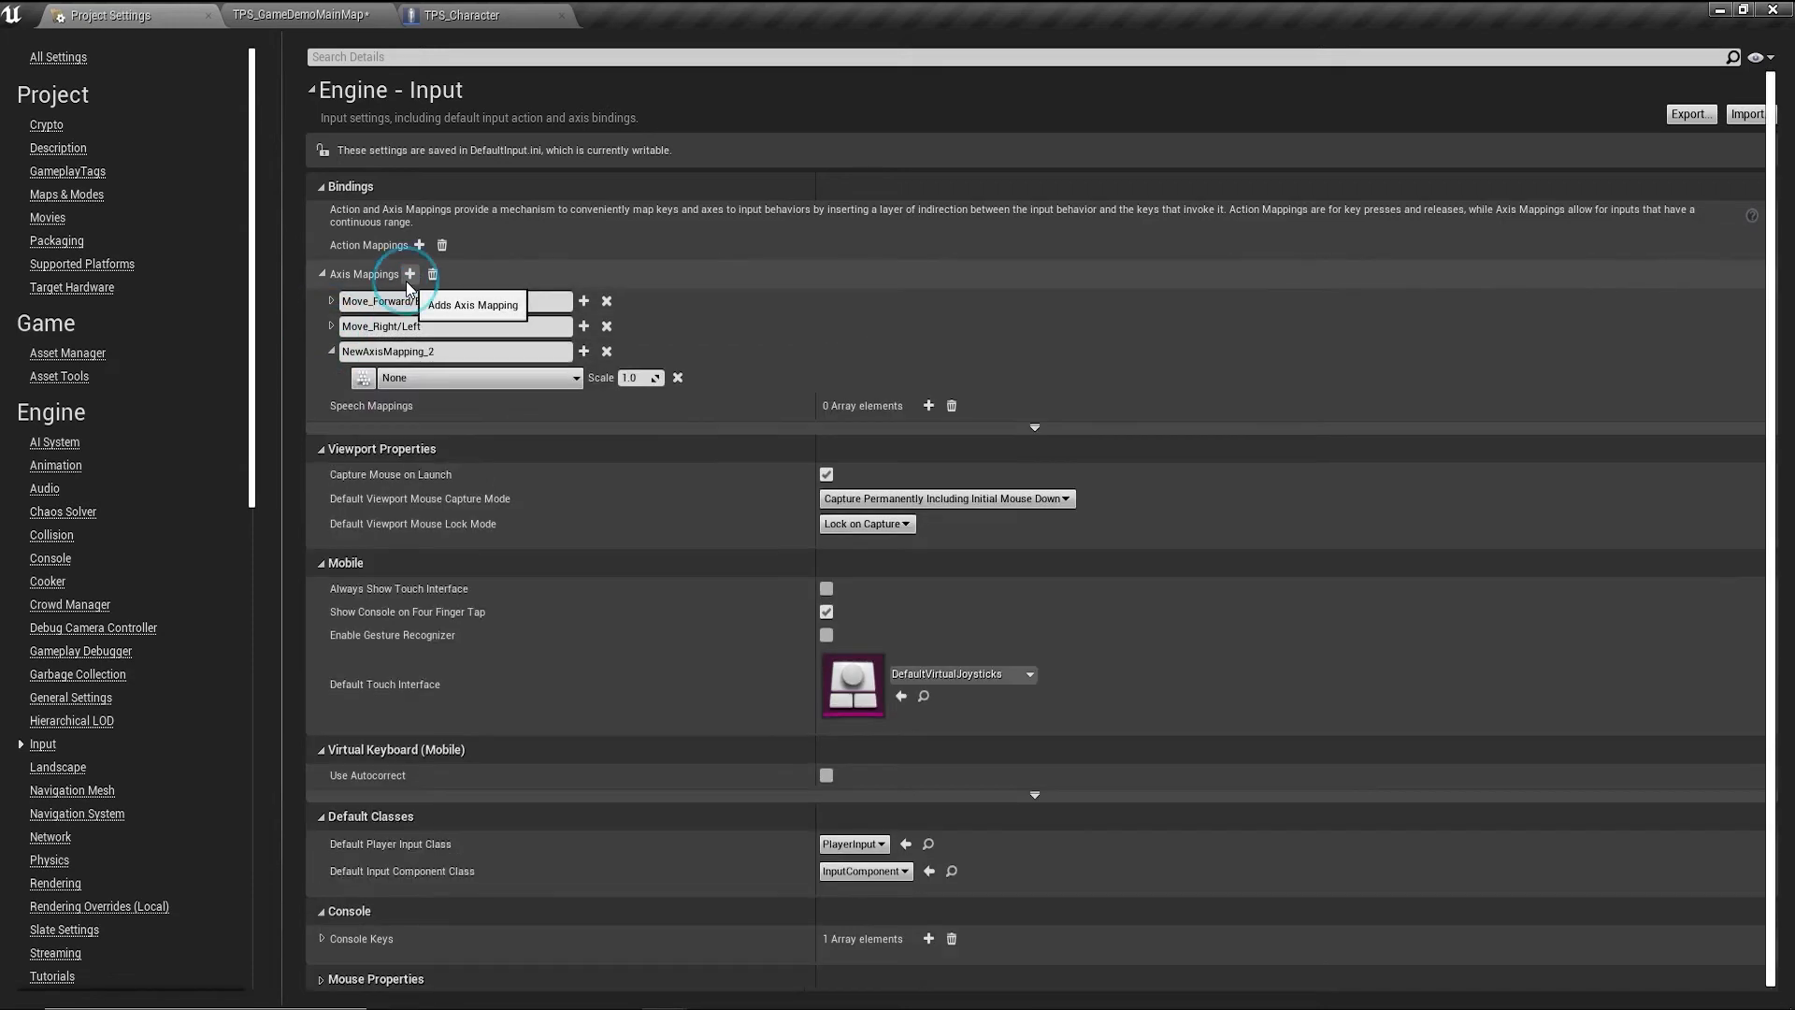
pyautogui.moveTo(448, 352); pyautogui.dragTo(342, 361)
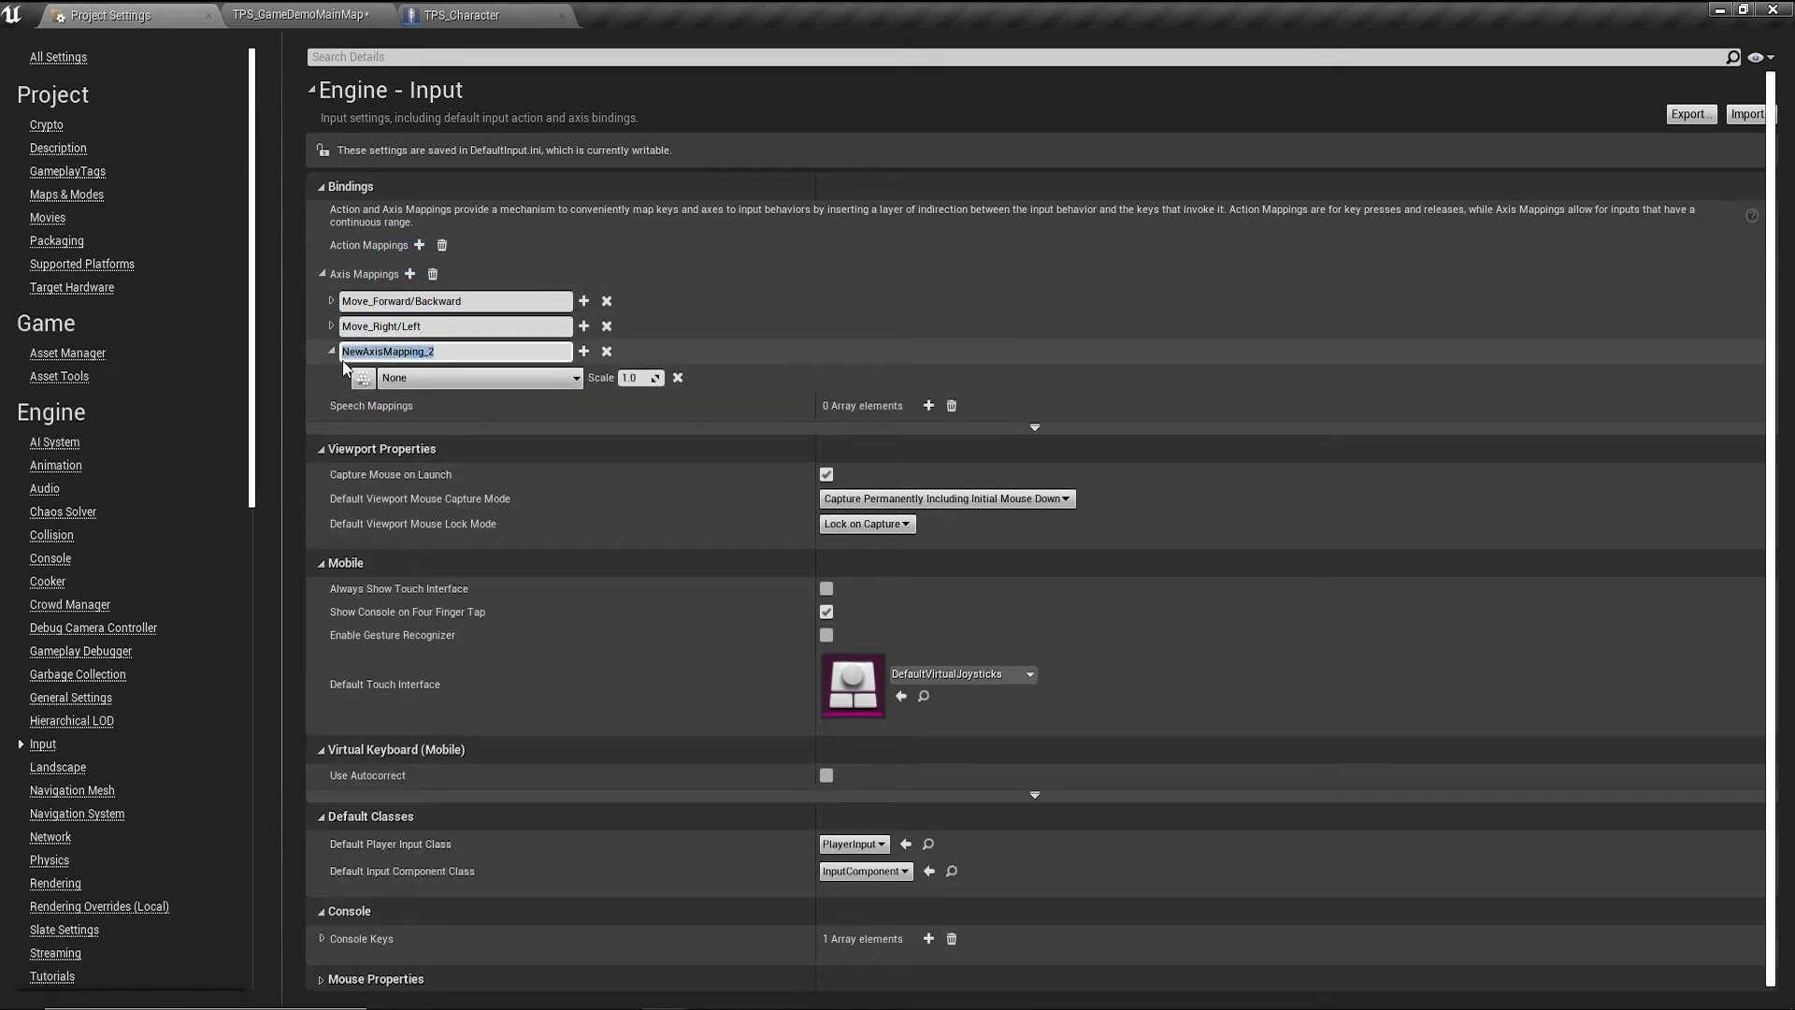
pyautogui.write('Look_Up/Down')
pyautogui.click(574, 380)
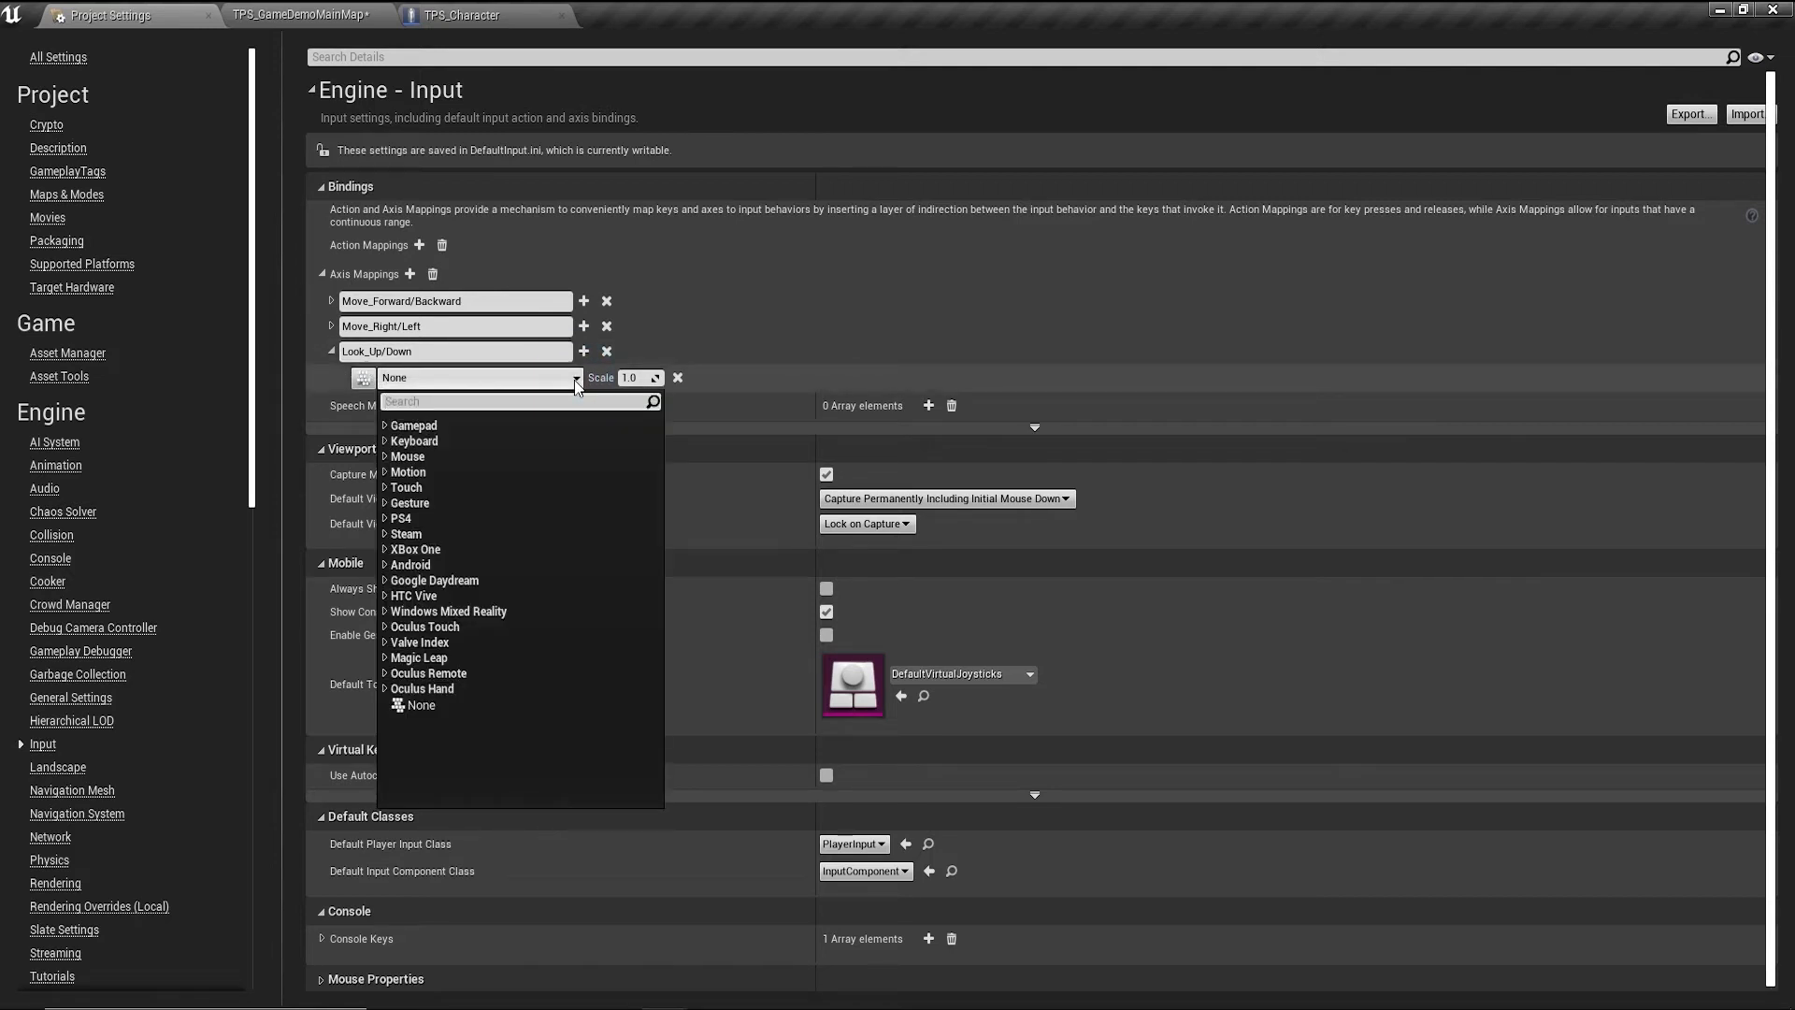
pyautogui.write('Mouse')
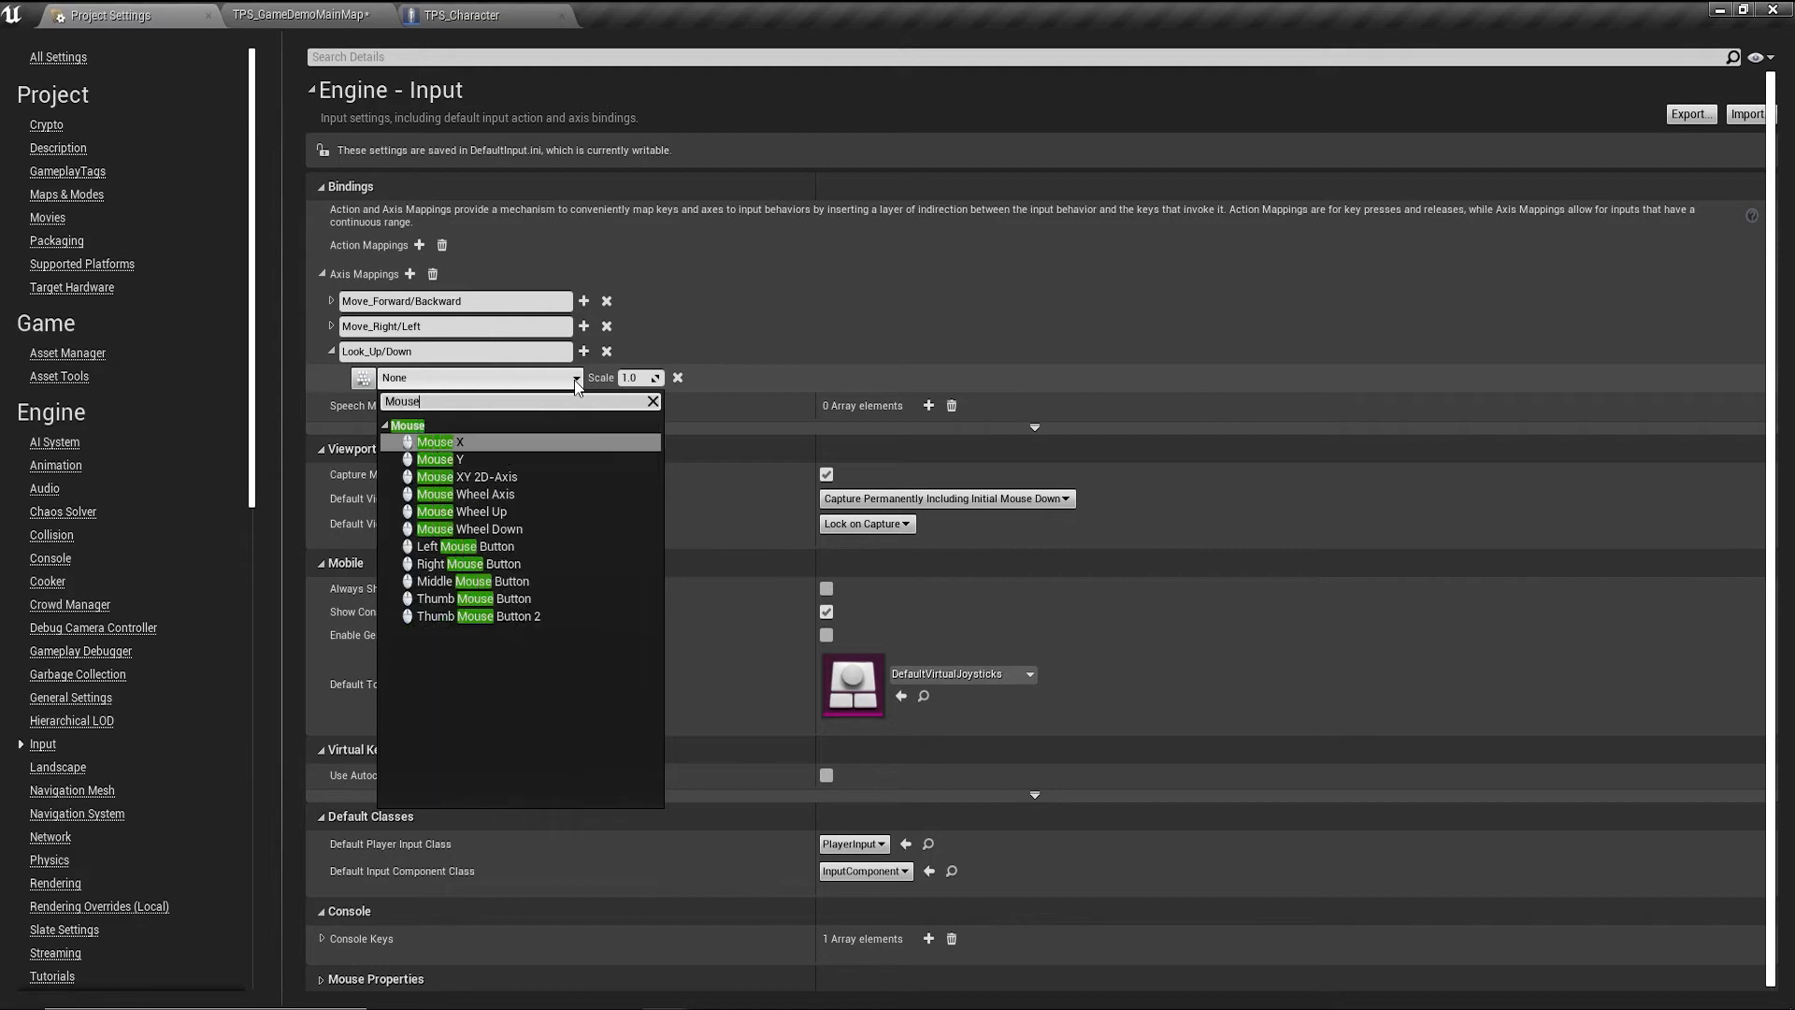
pyautogui.click(449, 458)
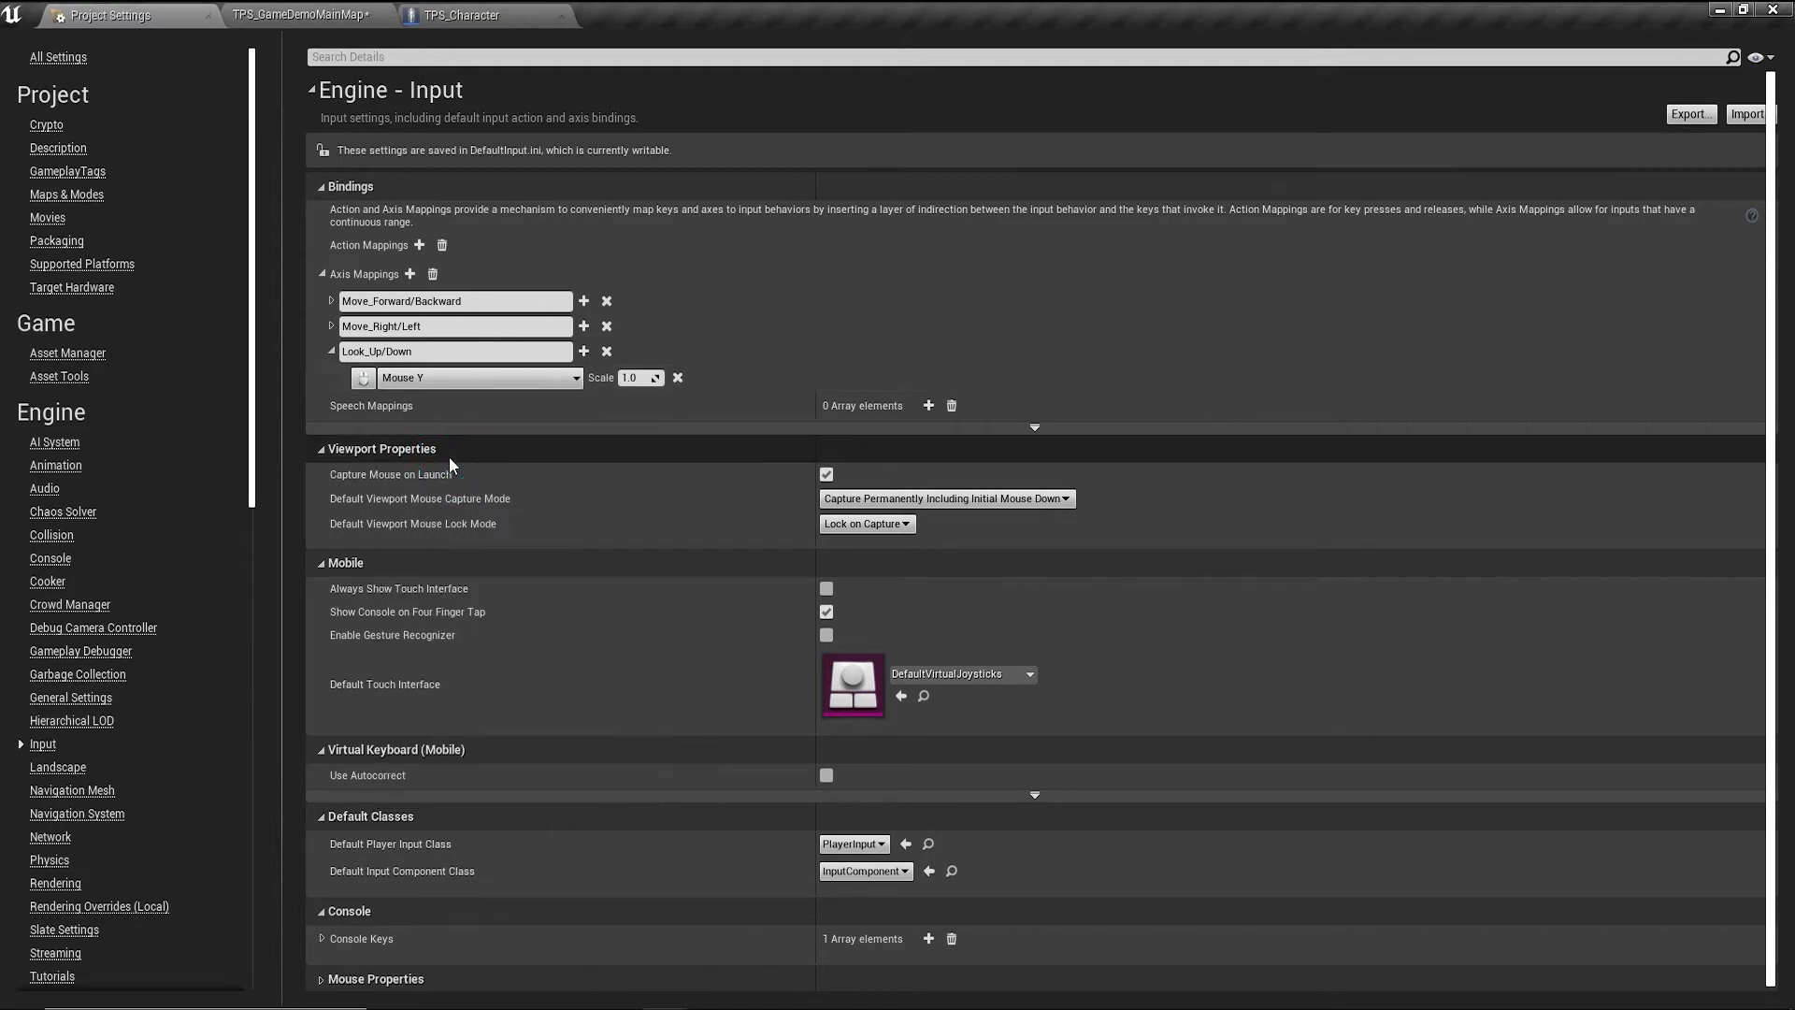
pyautogui.click(331, 352)
# Add another axis mapping named Look_Right/Left and bind it to Mouse X.
pyautogui.click(410, 274)
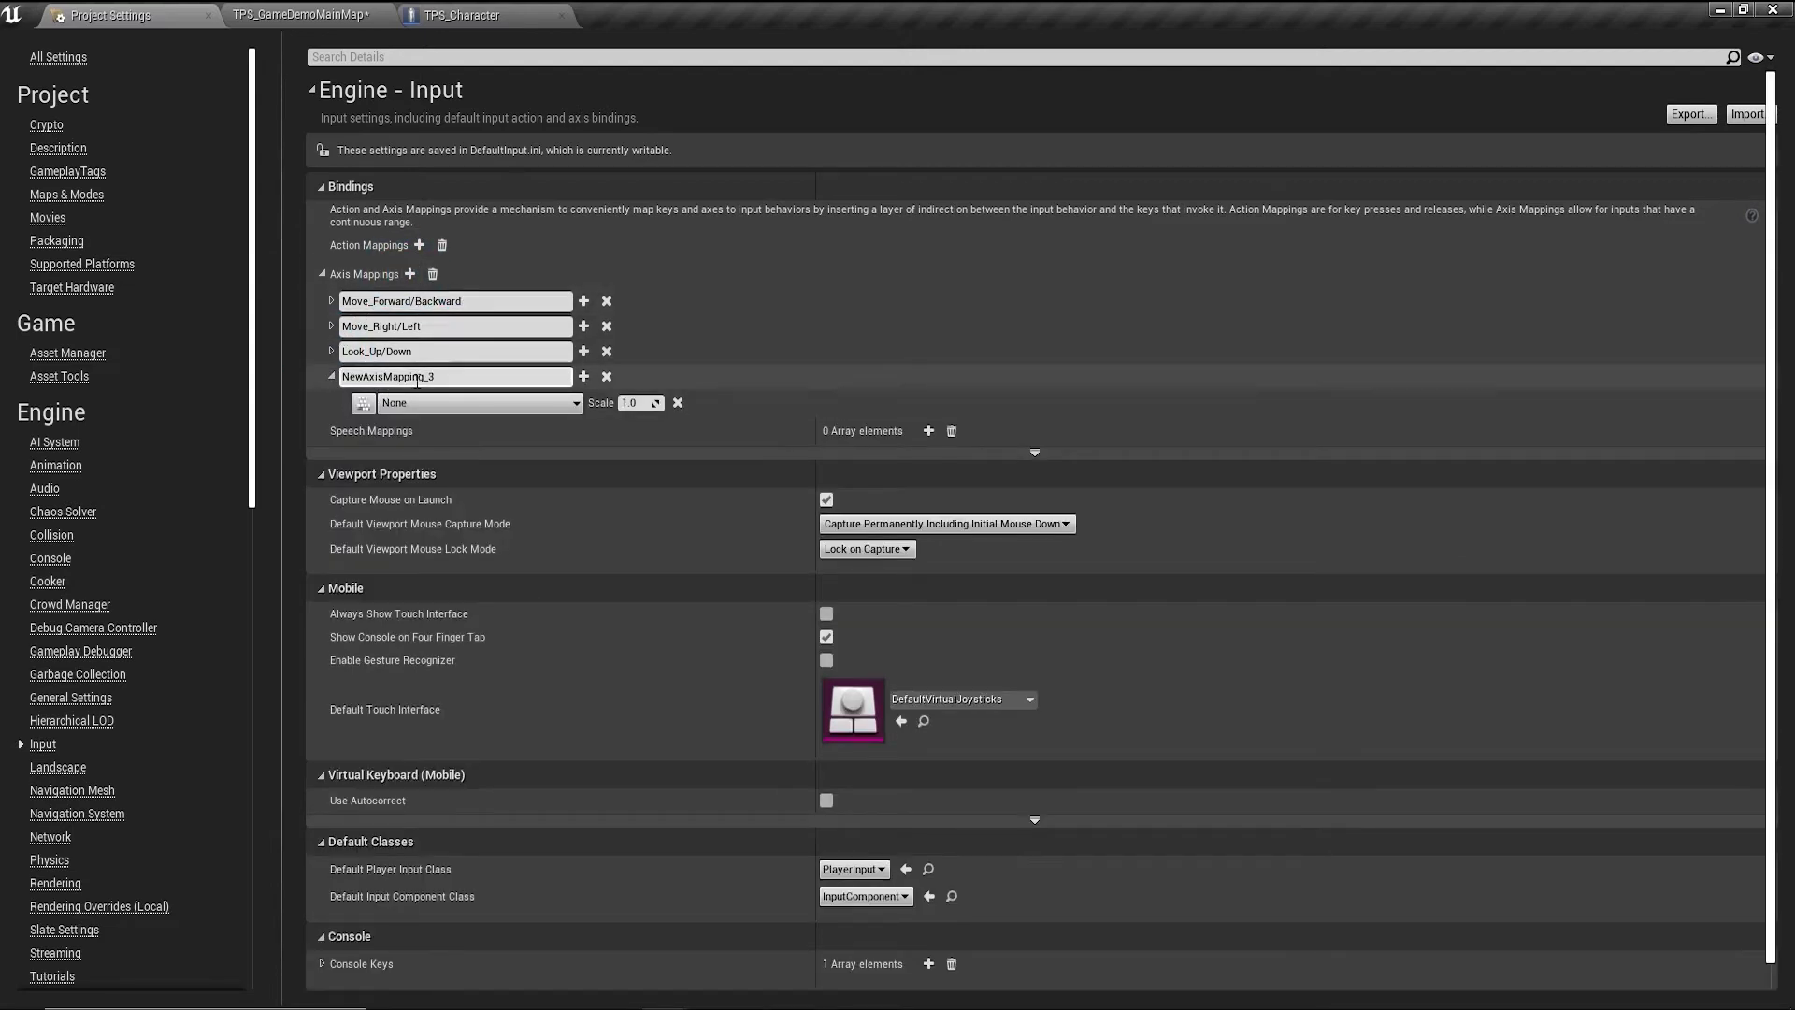
pyautogui.click(458, 375)
pyautogui.hotkey('ctrl', 'a')
pyautogui.write('L')
pyautogui.click(522, 405)
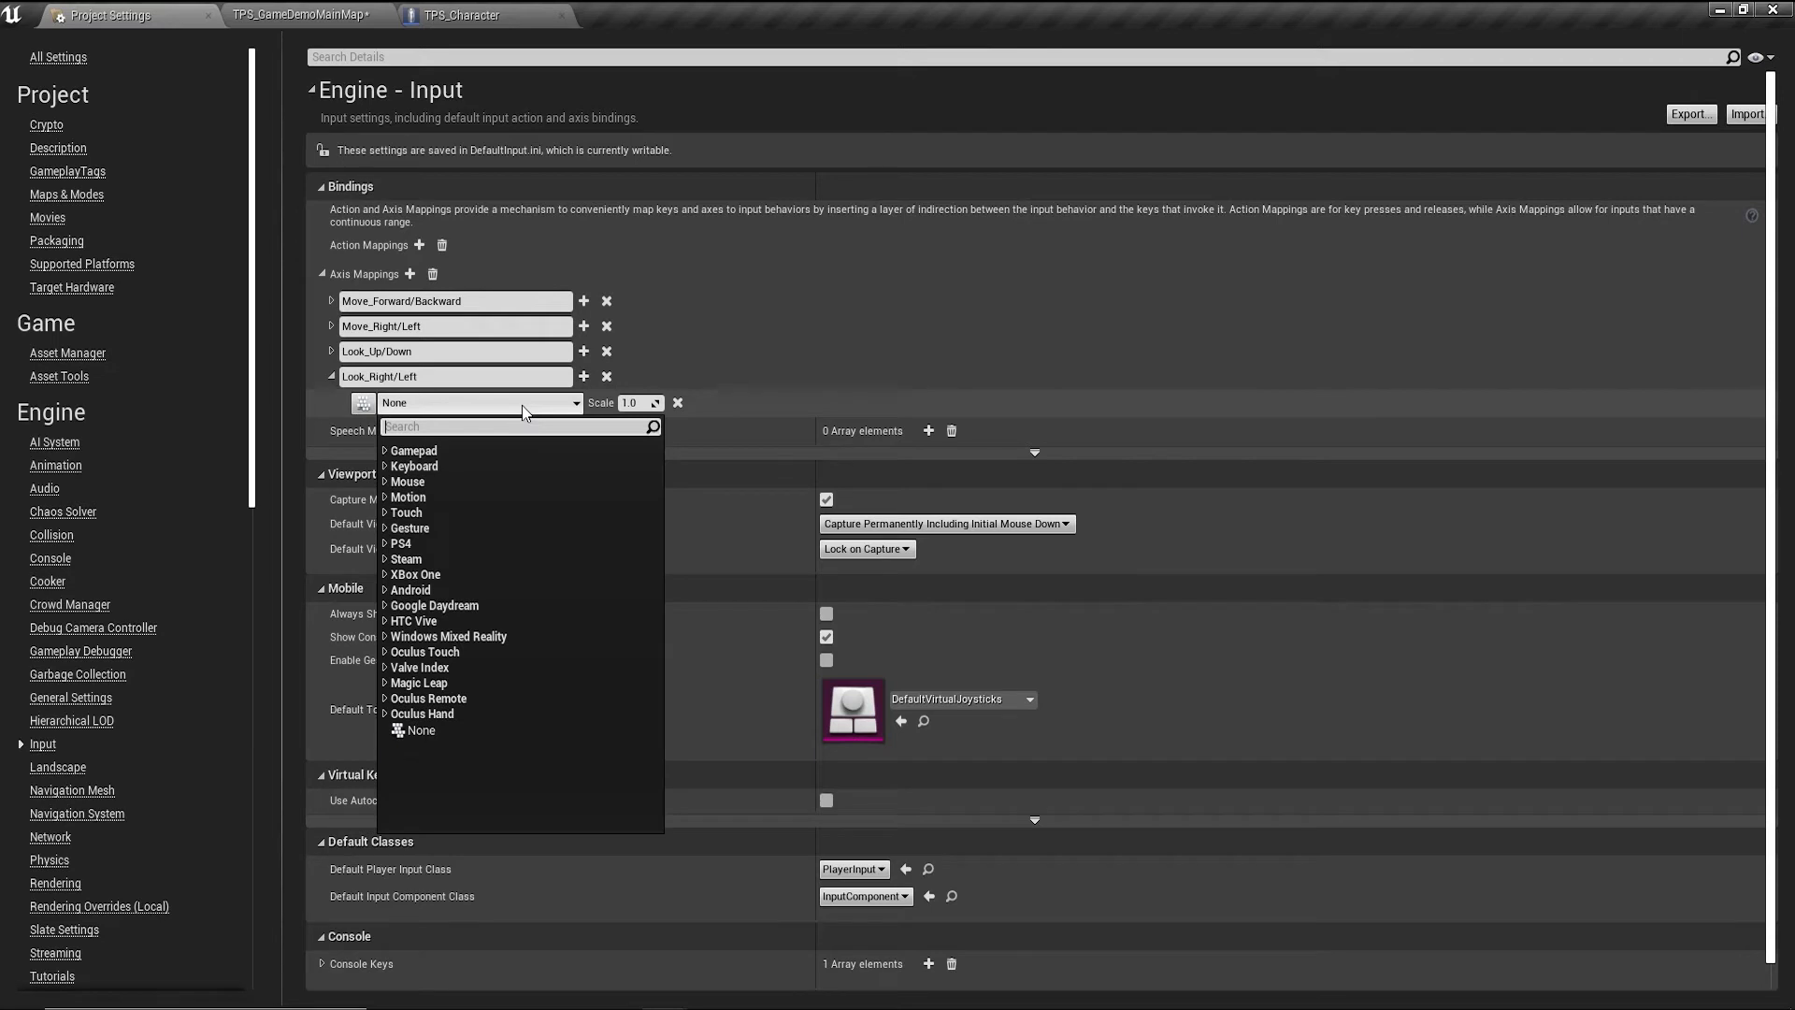
pyautogui.write('mouse')
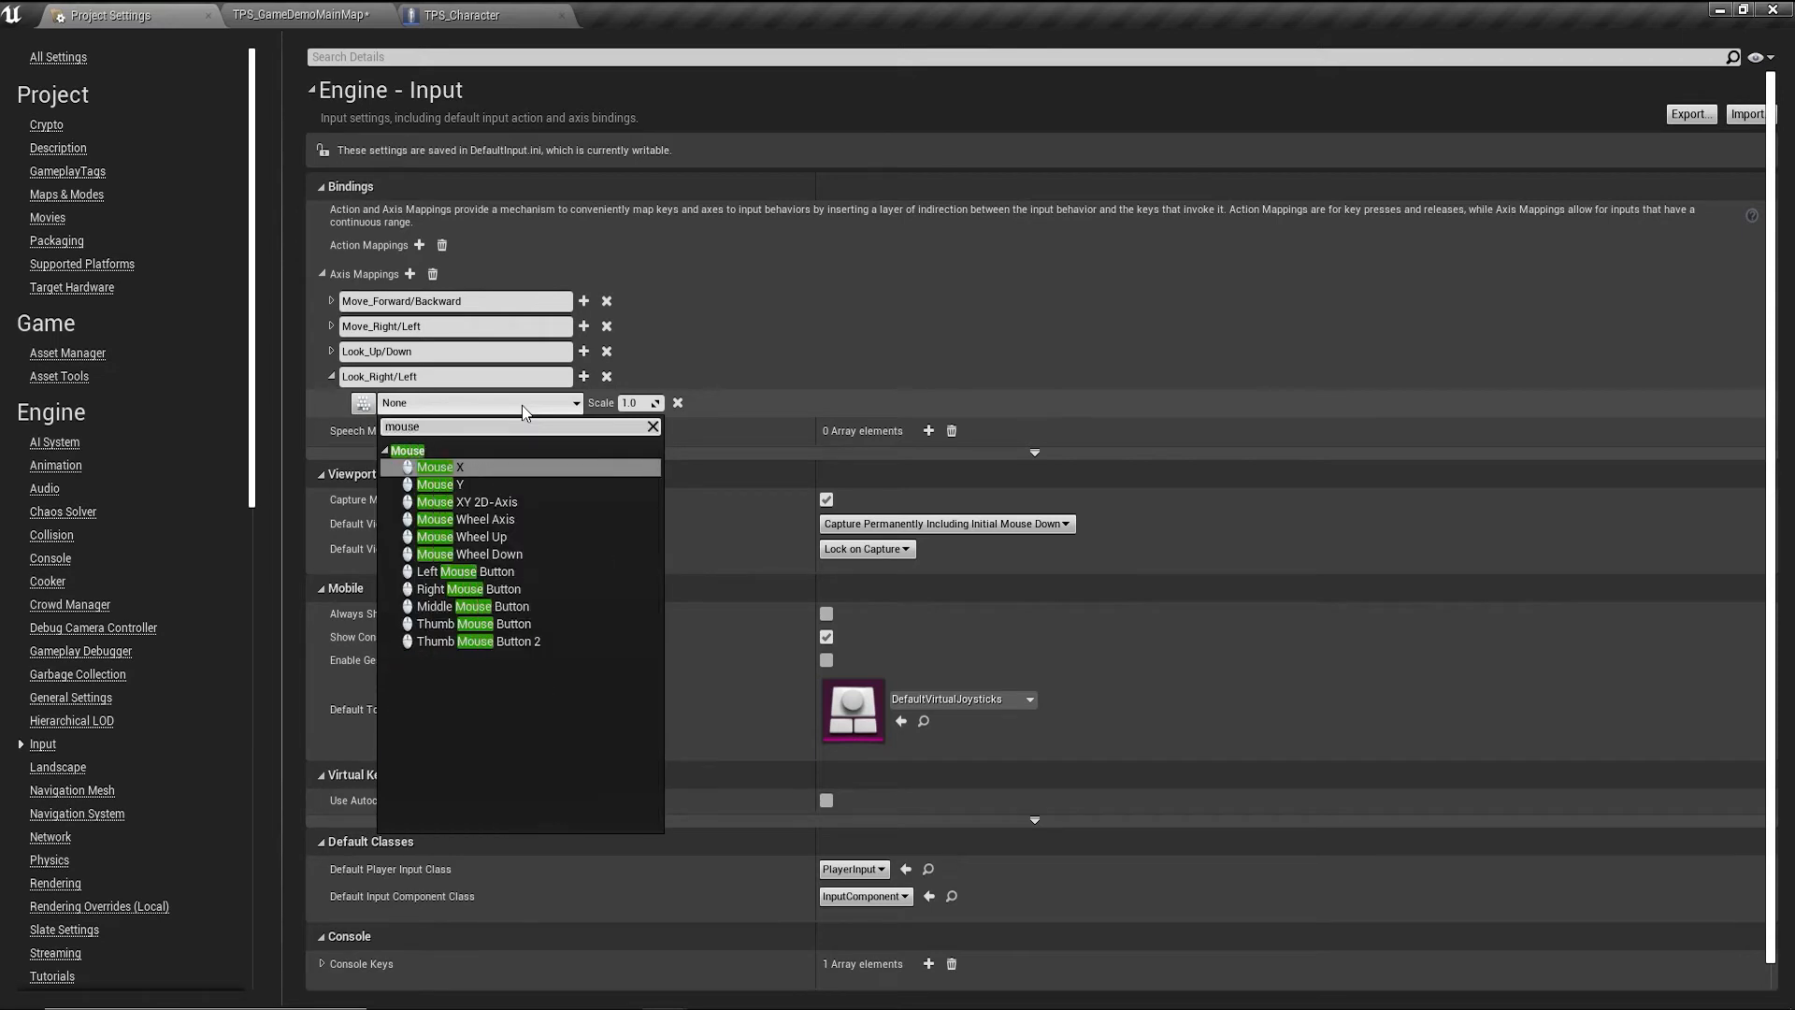
pyautogui.click(490, 464)
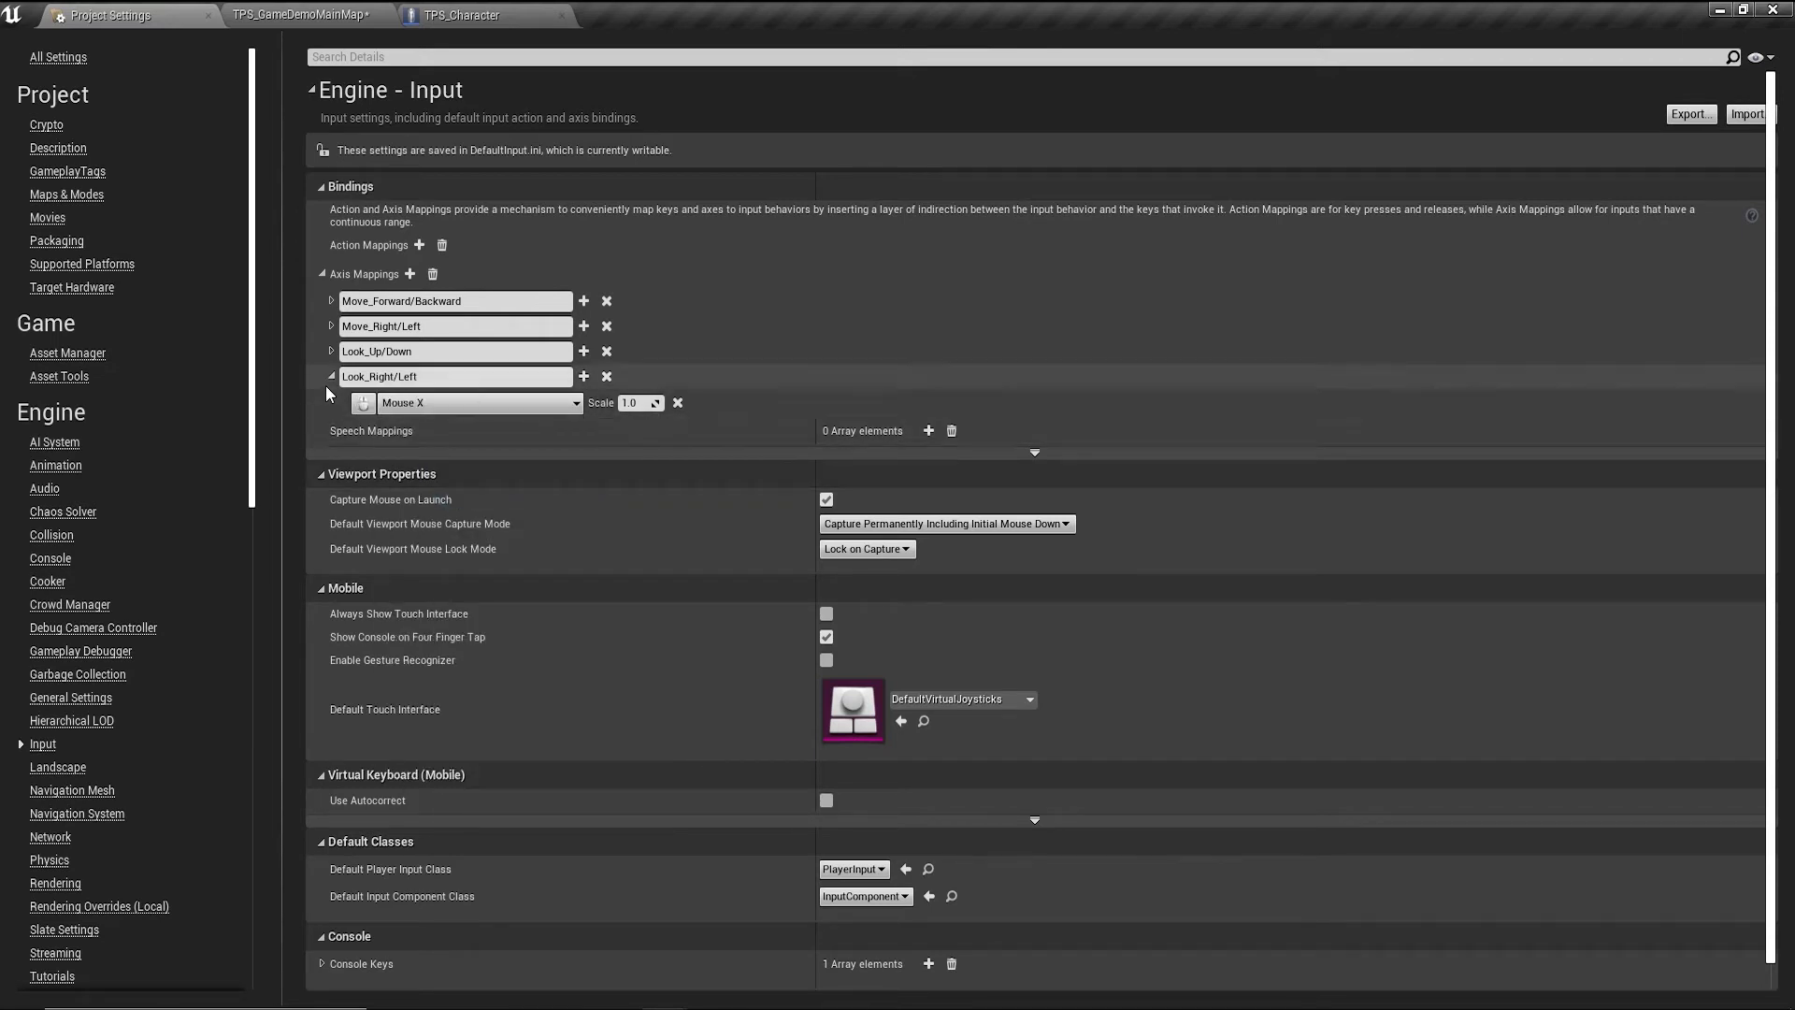
# Set the scale of the Look_Up/Down mapping's Mouse Y binding to -1.
pyautogui.click(331, 351)
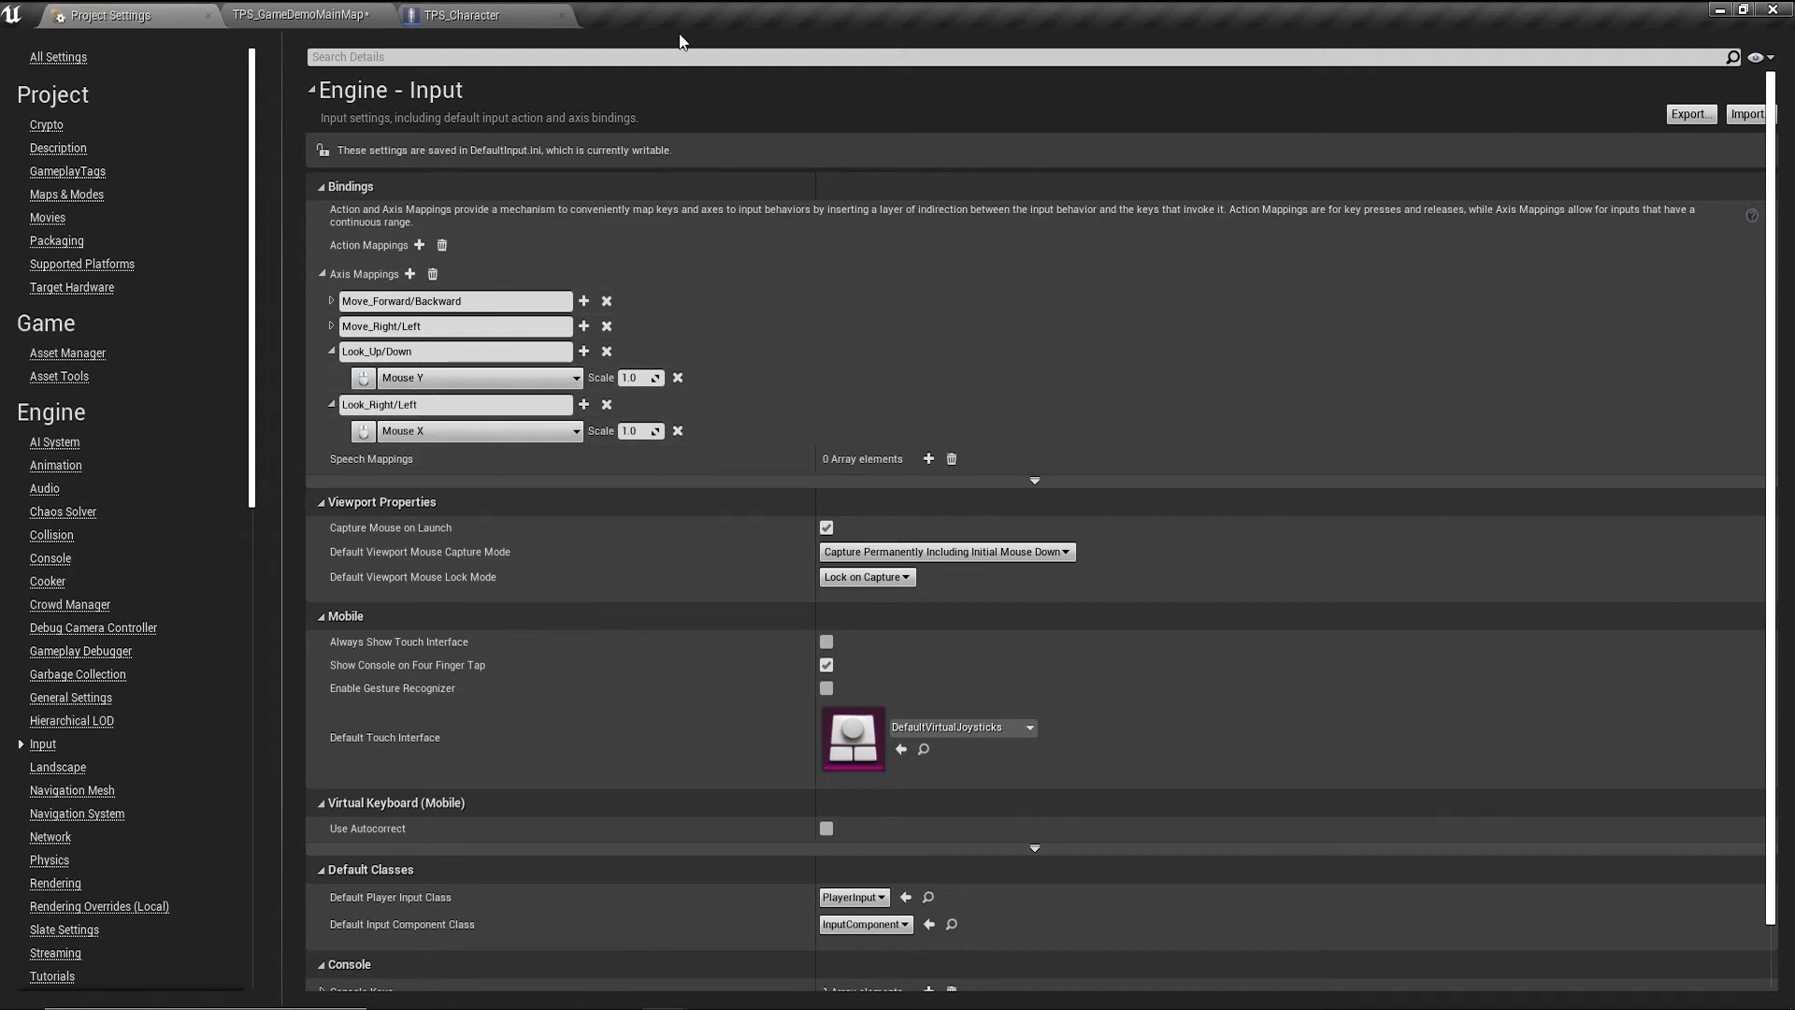
pyautogui.click(625, 384)
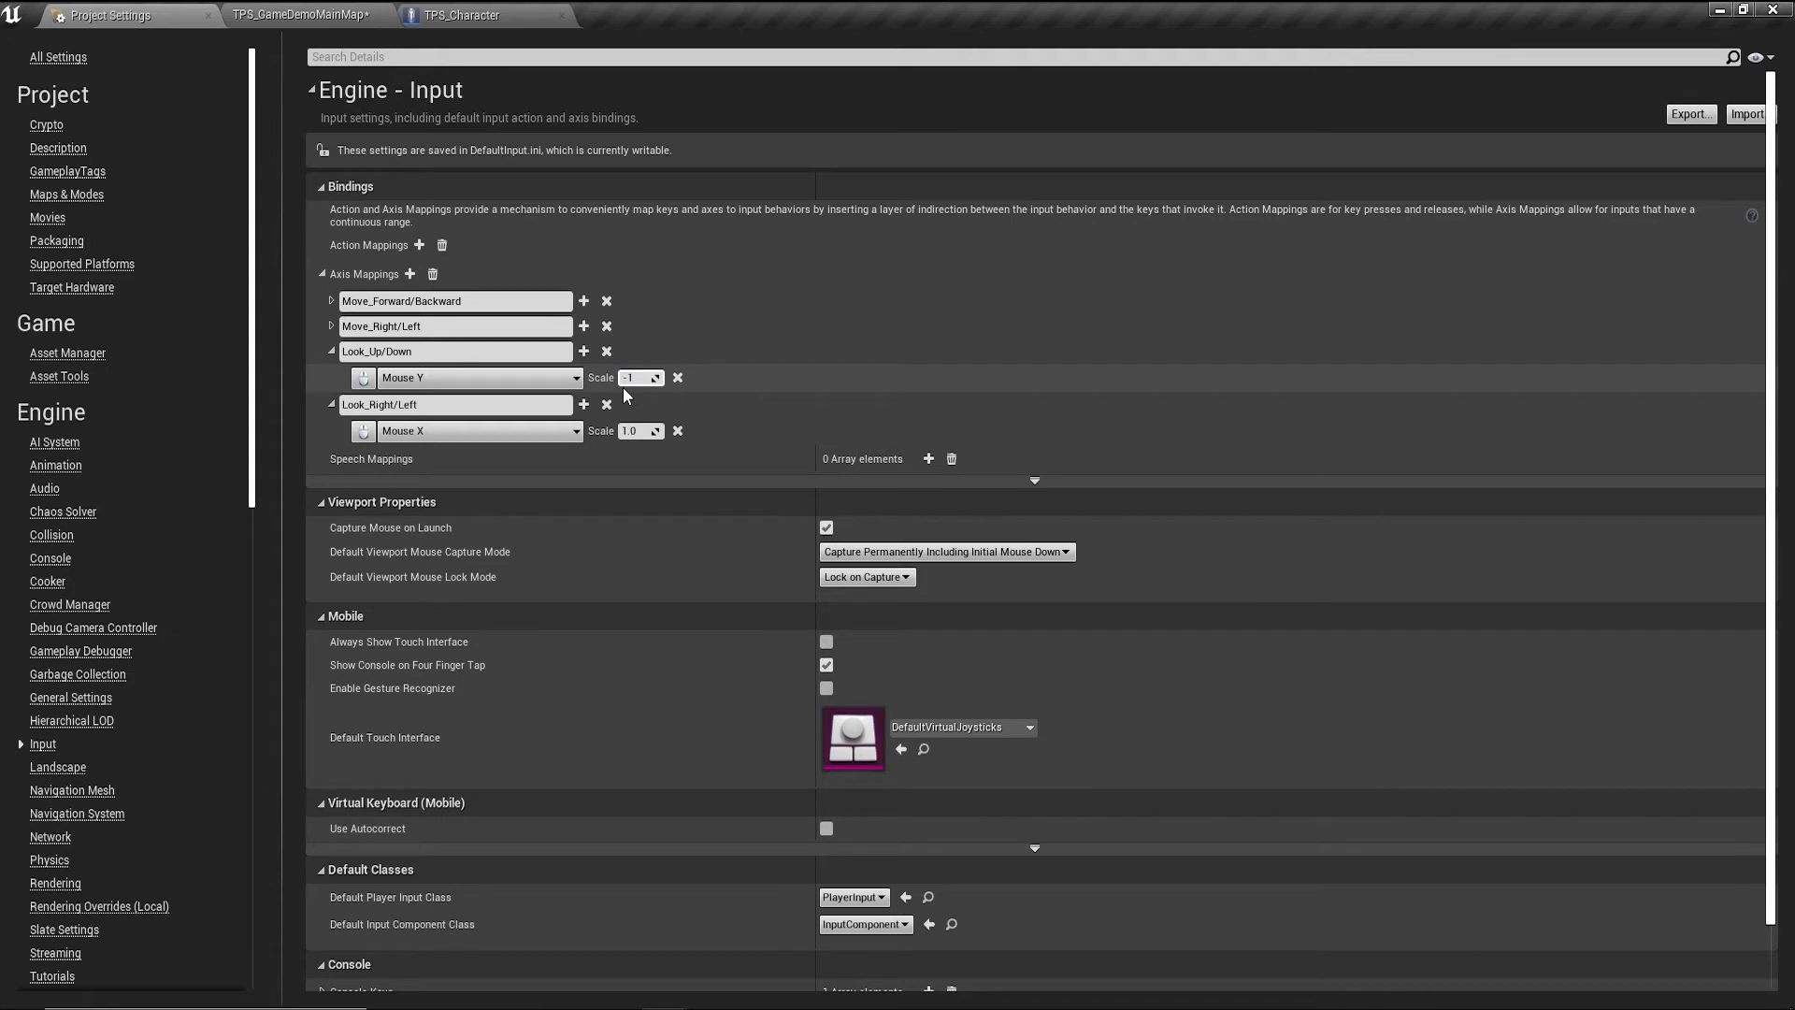
pyautogui.press('Return')
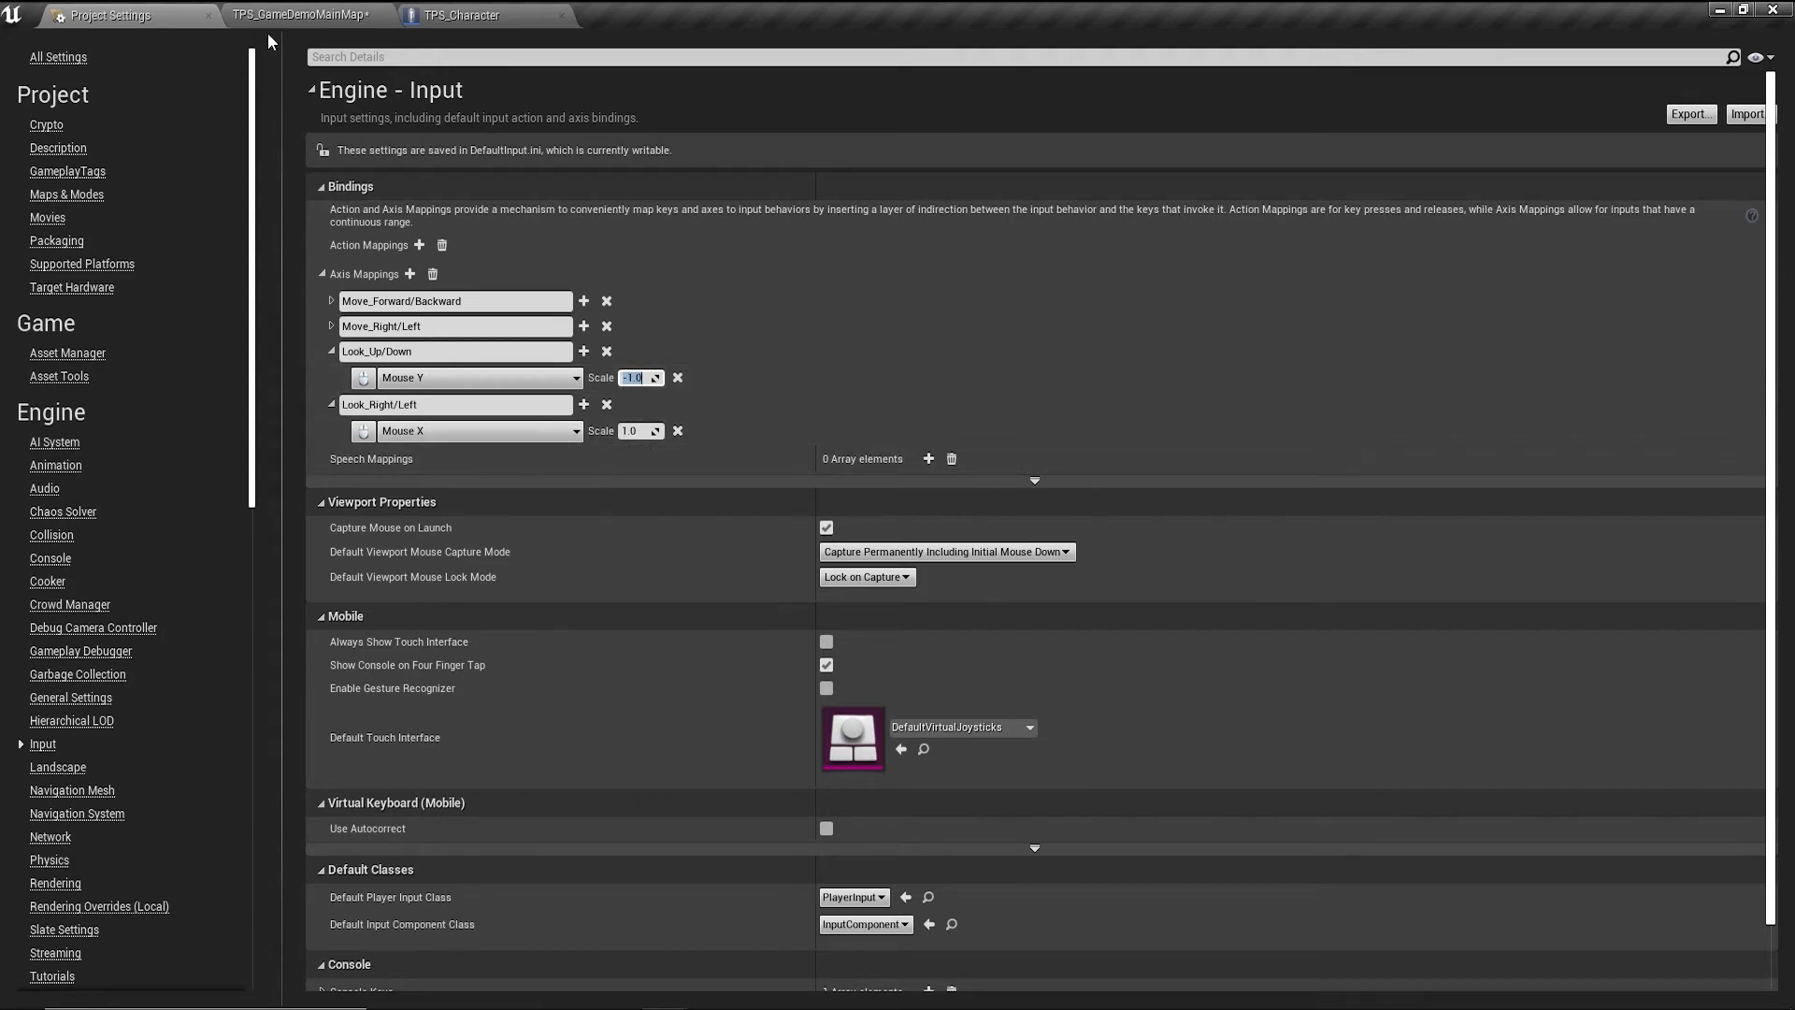
# Add the Look_Right/Left and Look_Up/Down axis events to the TPS_Character event graph, beside the movement nodes.
pyautogui.click(334, 17)
pyautogui.click(499, 13)
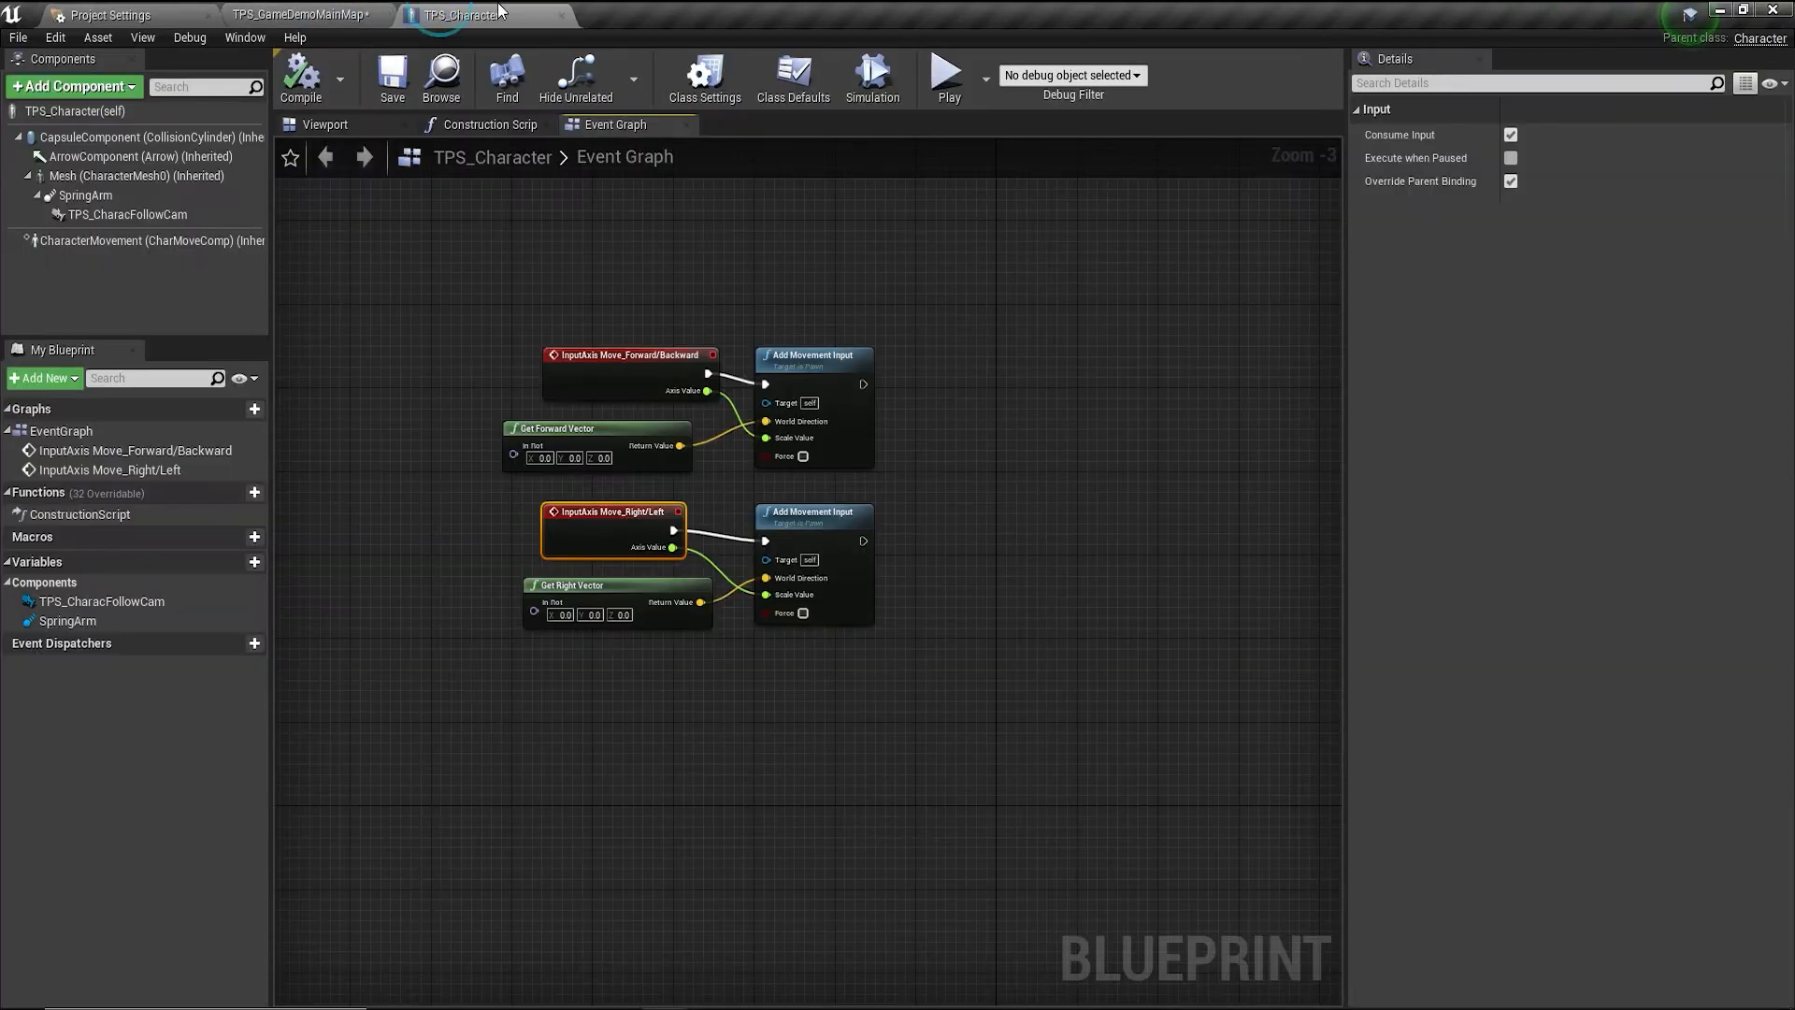
pyautogui.moveTo(1043, 624); pyautogui.dragTo(886, 613, button='right')
pyautogui.rightClick(847, 420)
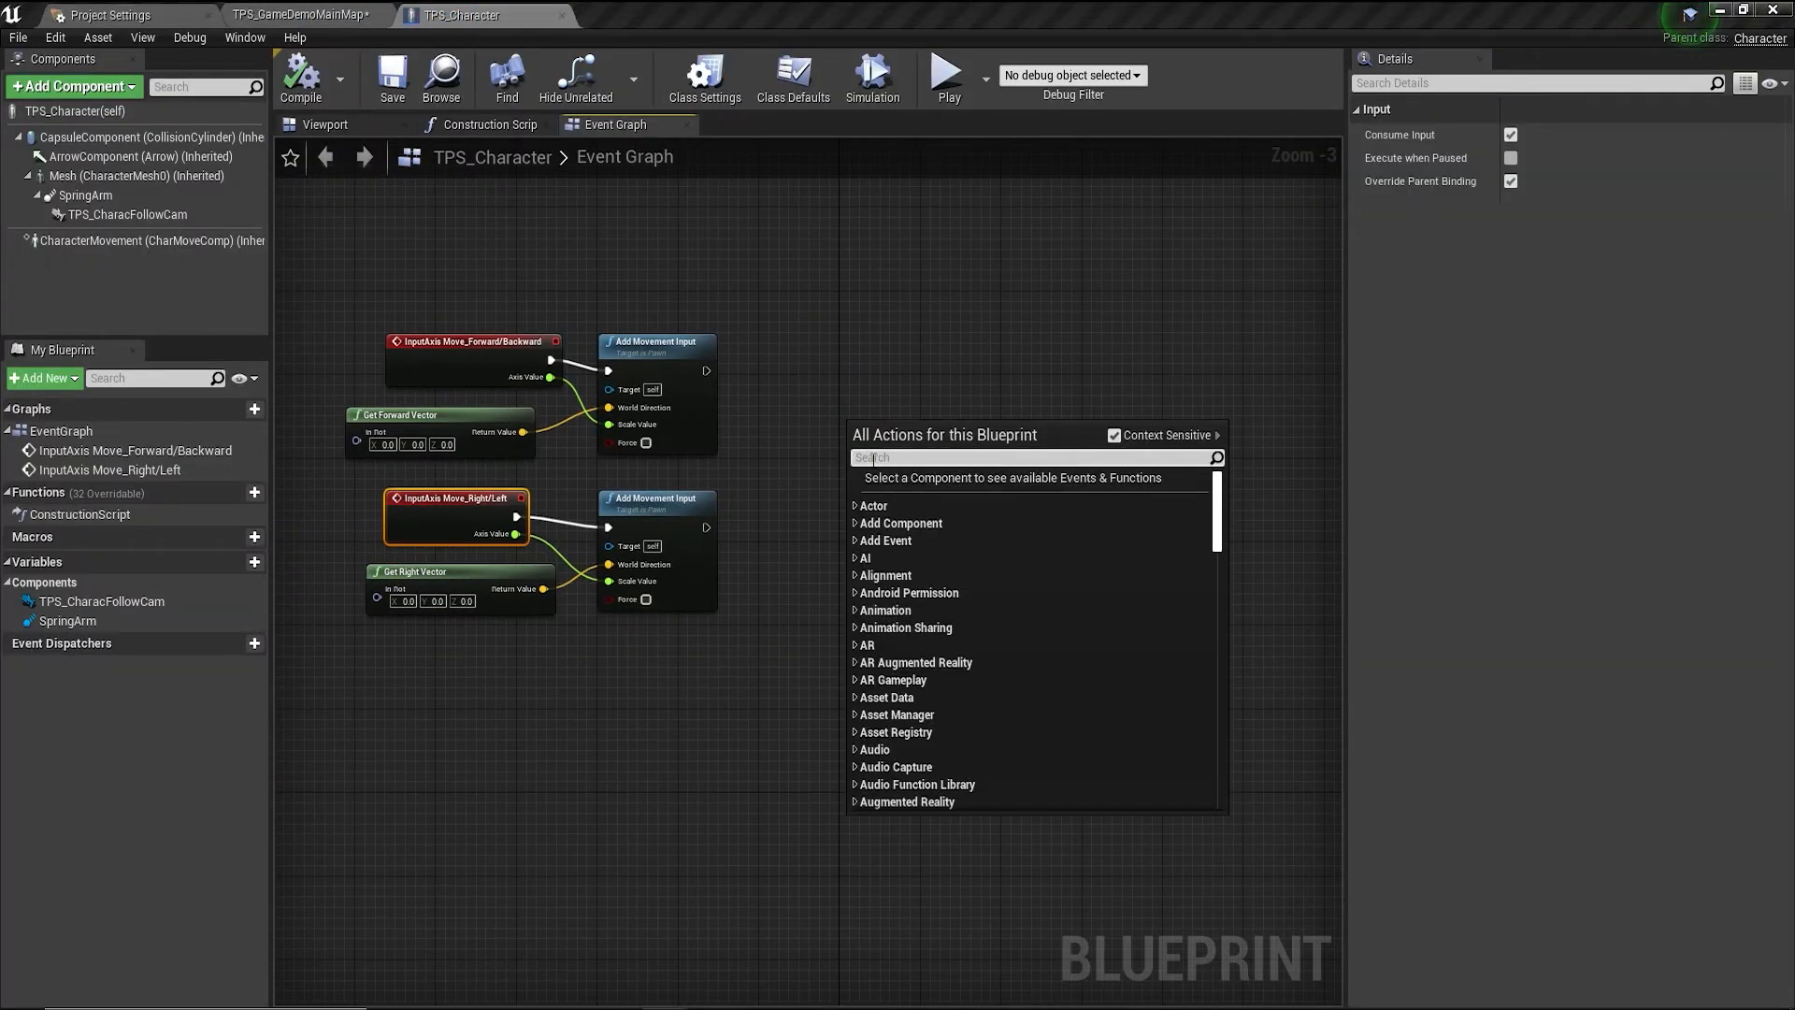
pyautogui.write('lo')
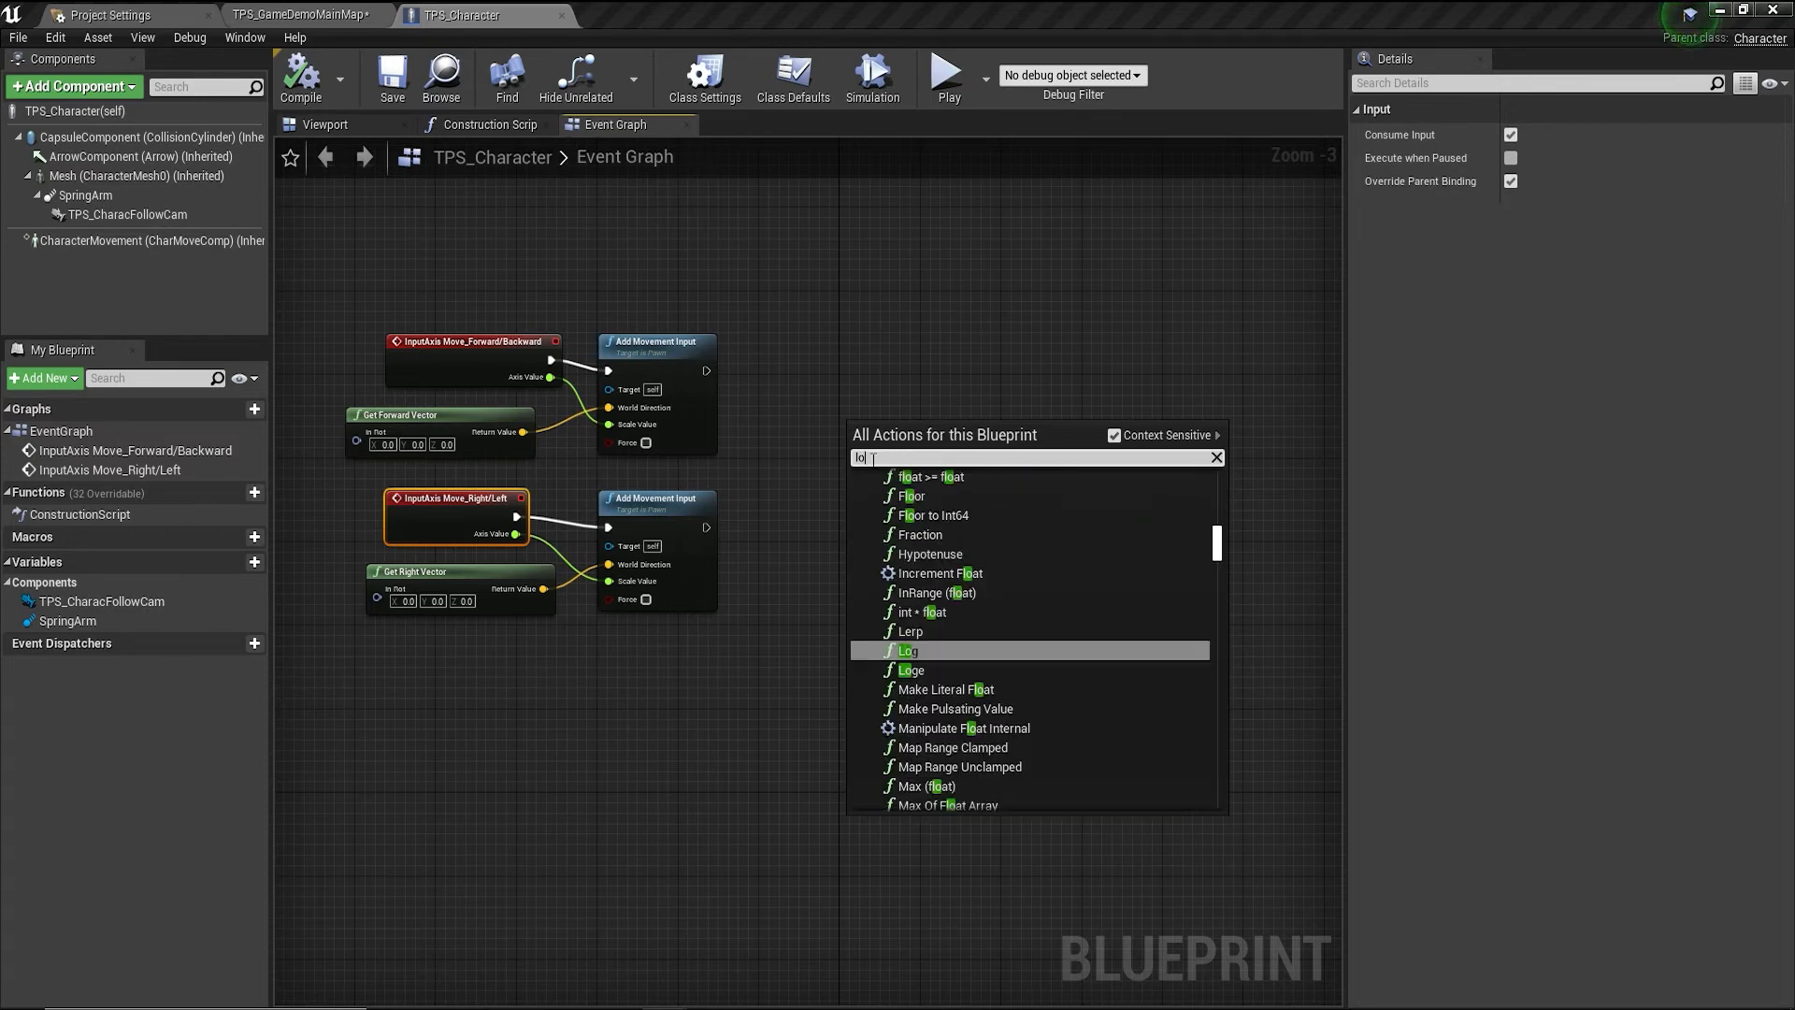
pyautogui.write('ok_')
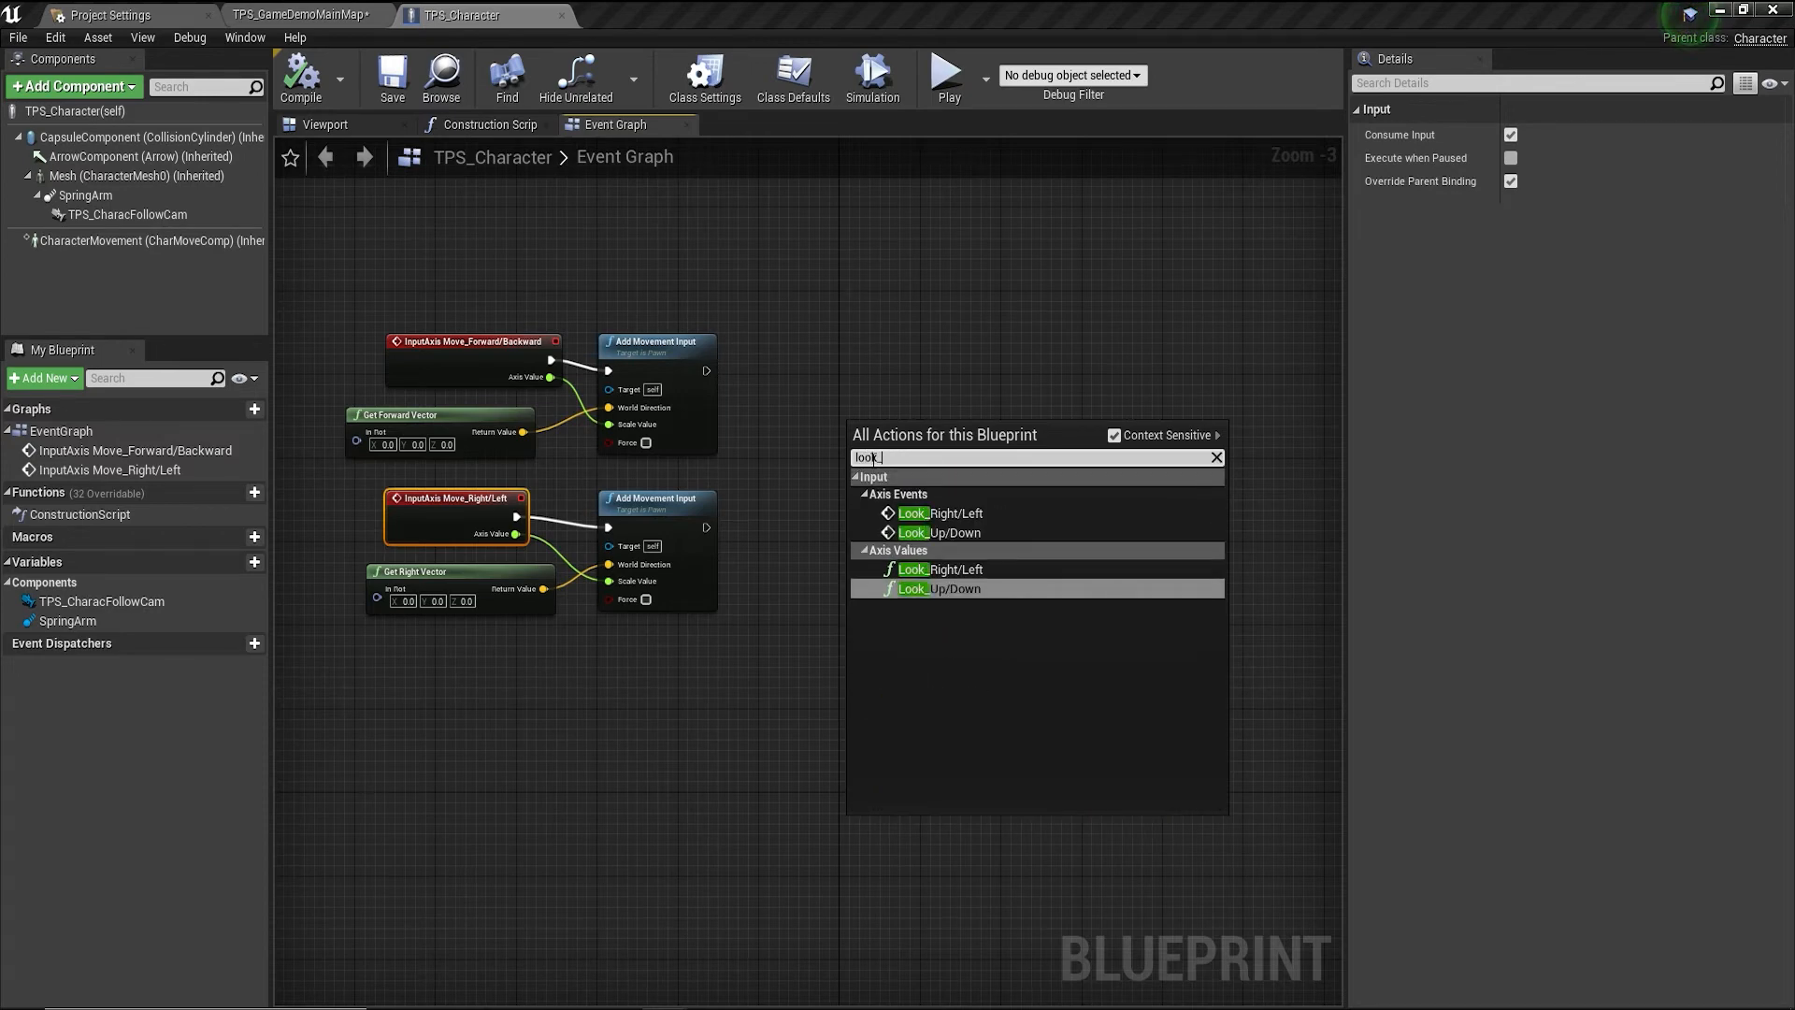
pyautogui.click(948, 515)
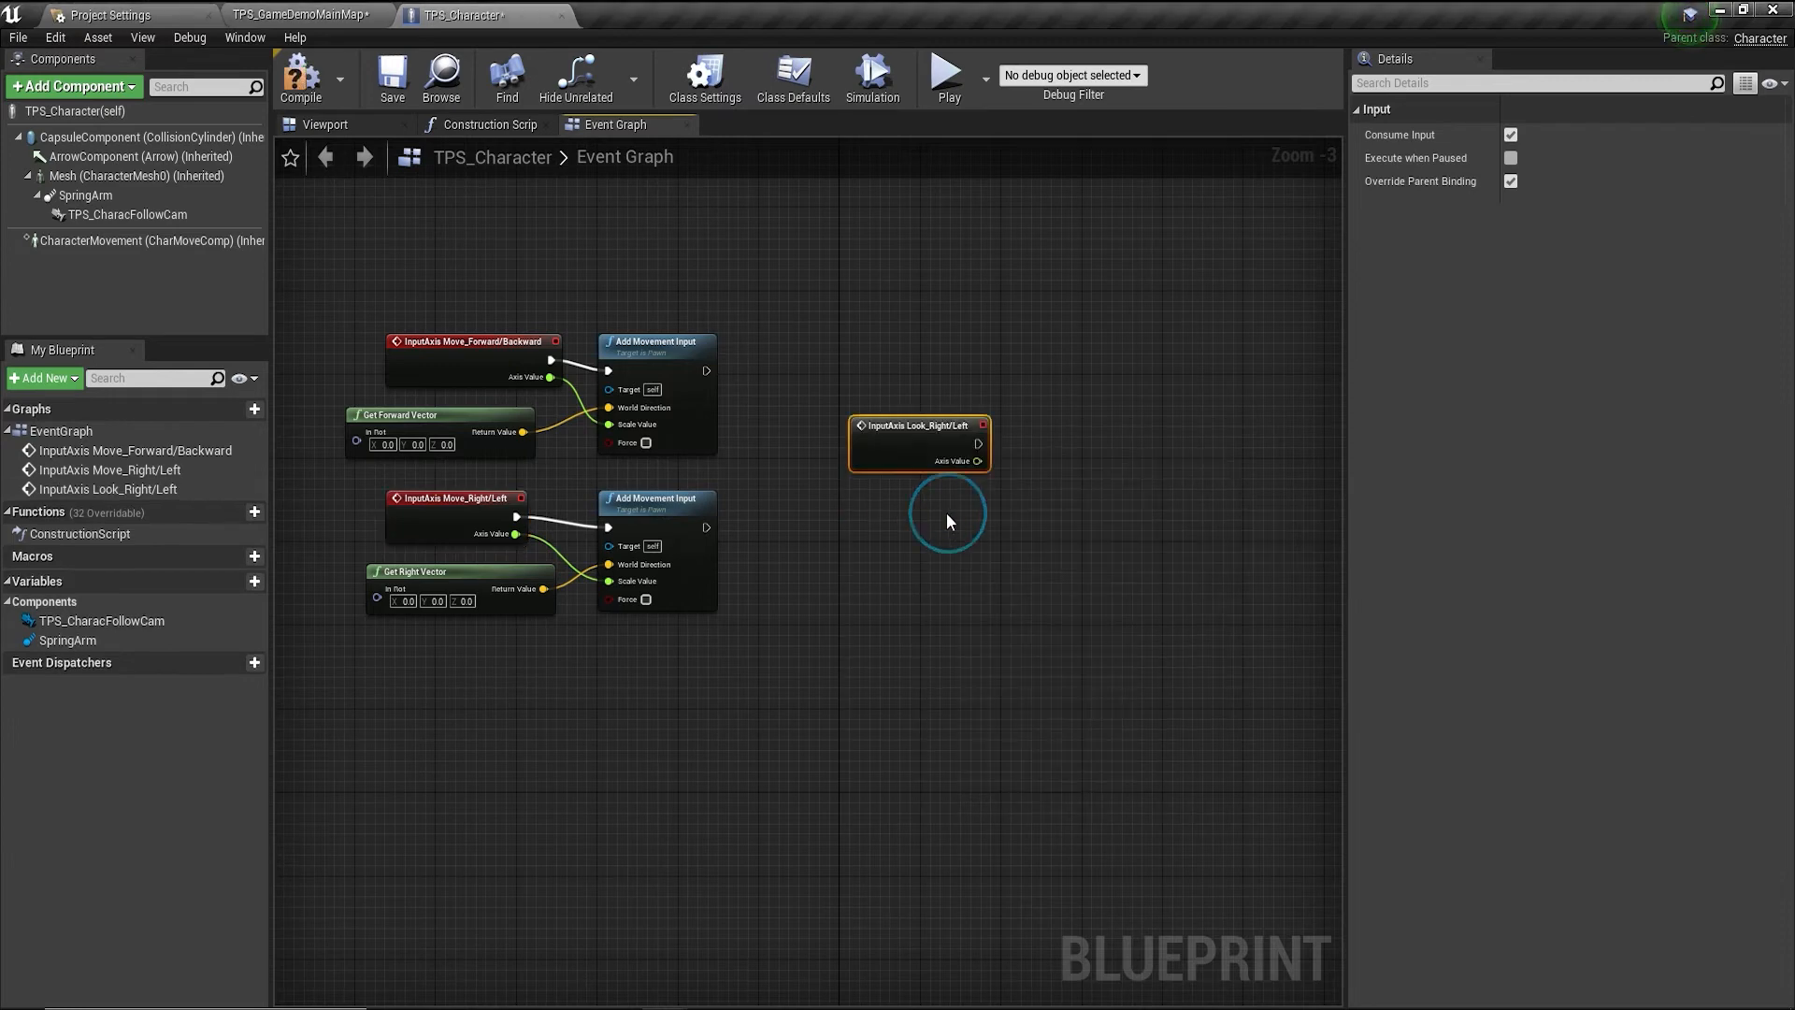
pyautogui.rightClick(894, 548)
pyautogui.write('look')
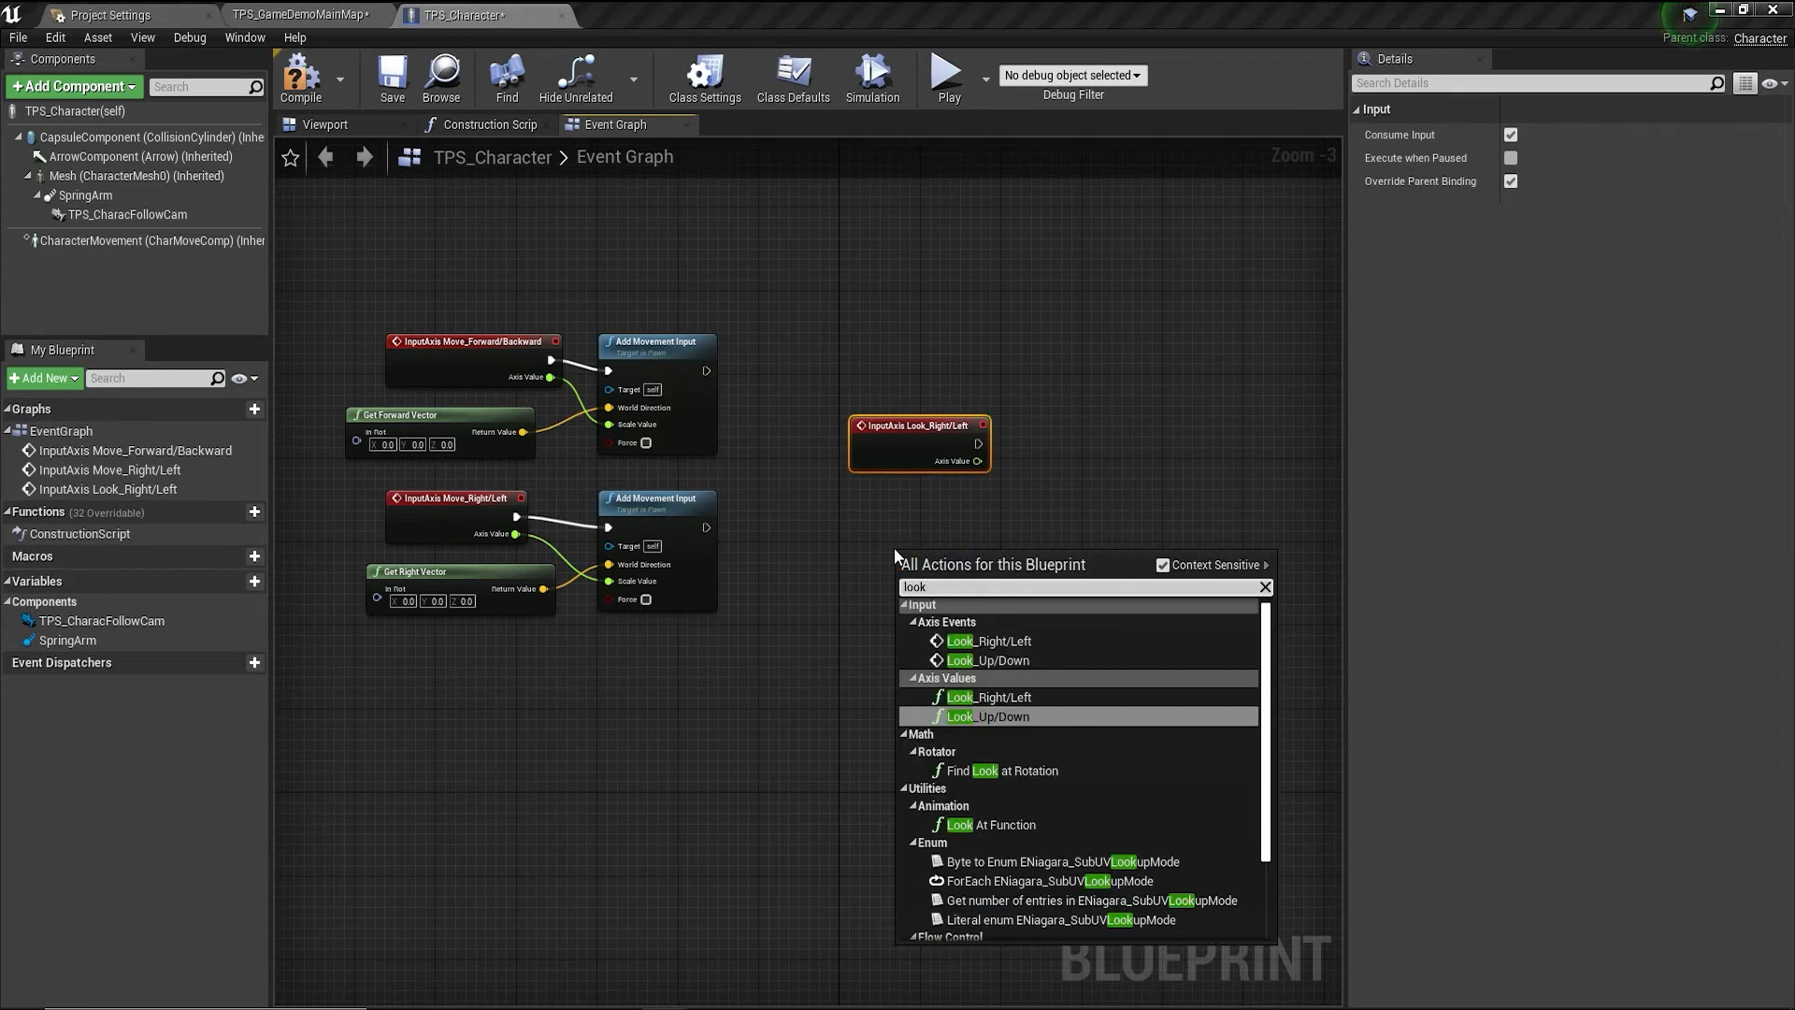
pyautogui.click(978, 658)
# Rearrange the two look events so that Look_Up/Down sits directly above Look_Right/Left.
pyautogui.scroll(3, 839, 587)
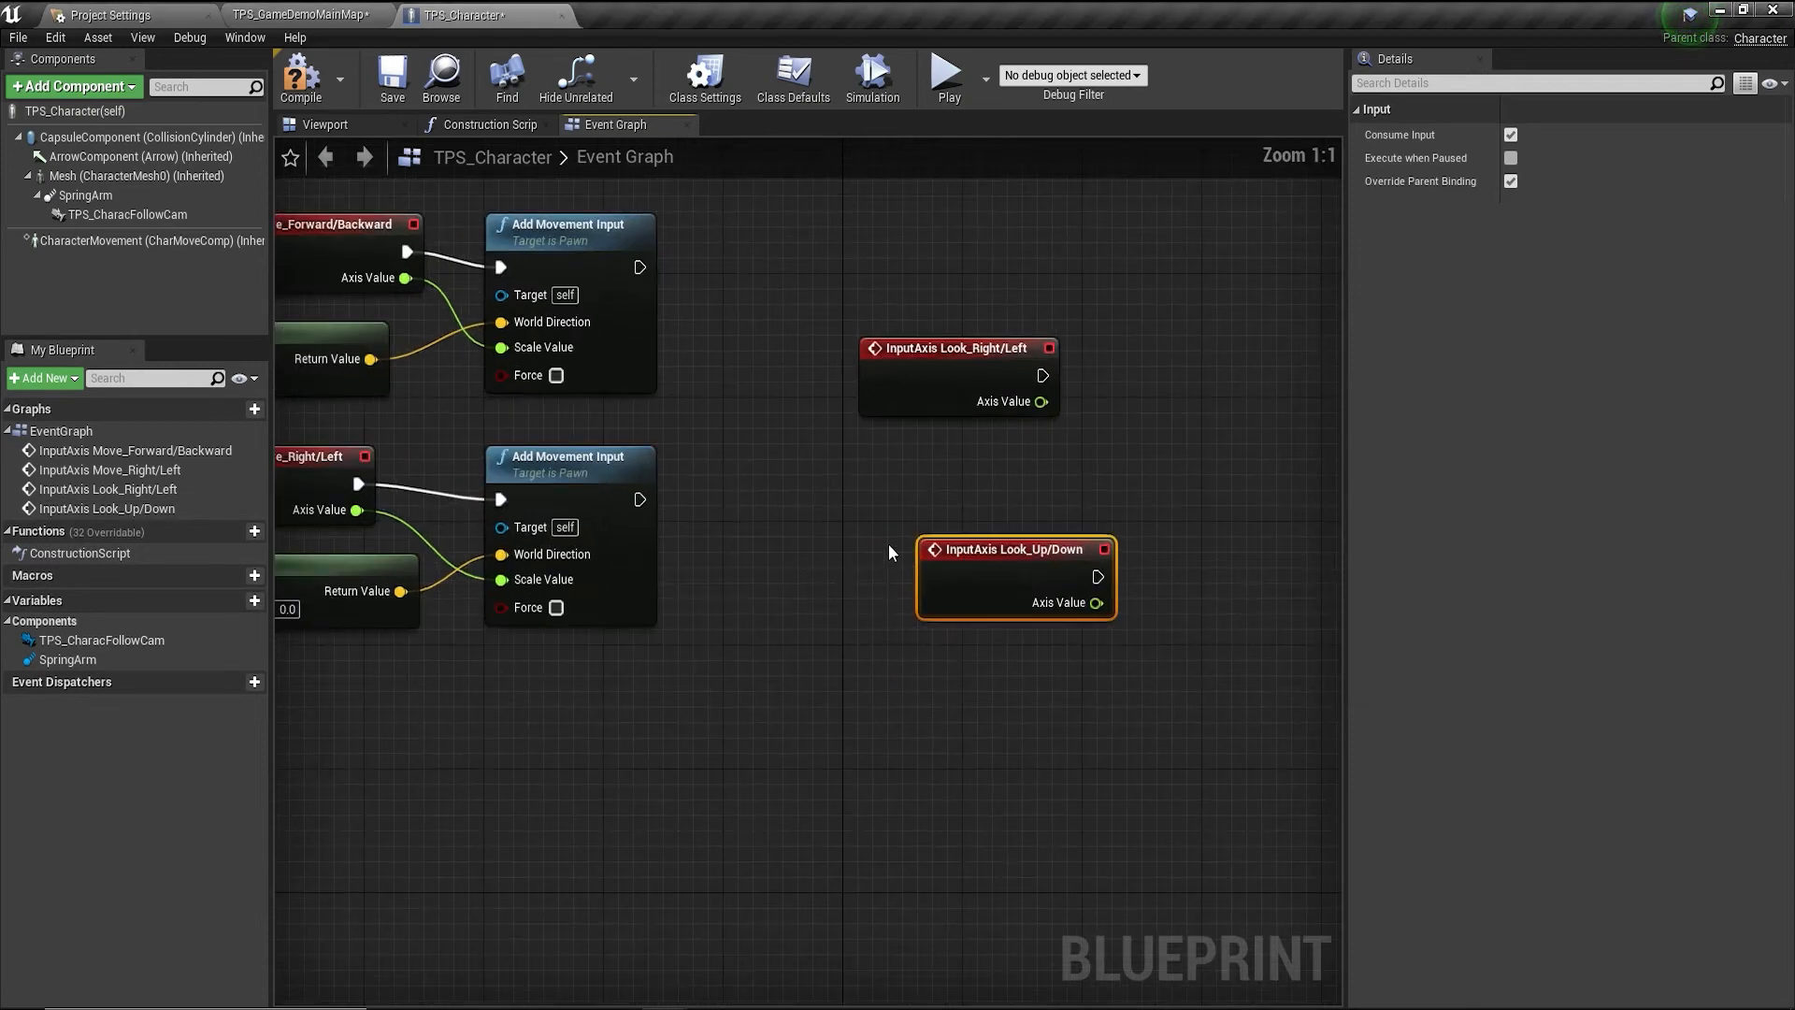
pyautogui.moveTo(888, 542); pyautogui.dragTo(765, 557, button='right')
pyautogui.click(693, 567)
pyautogui.click(799, 384)
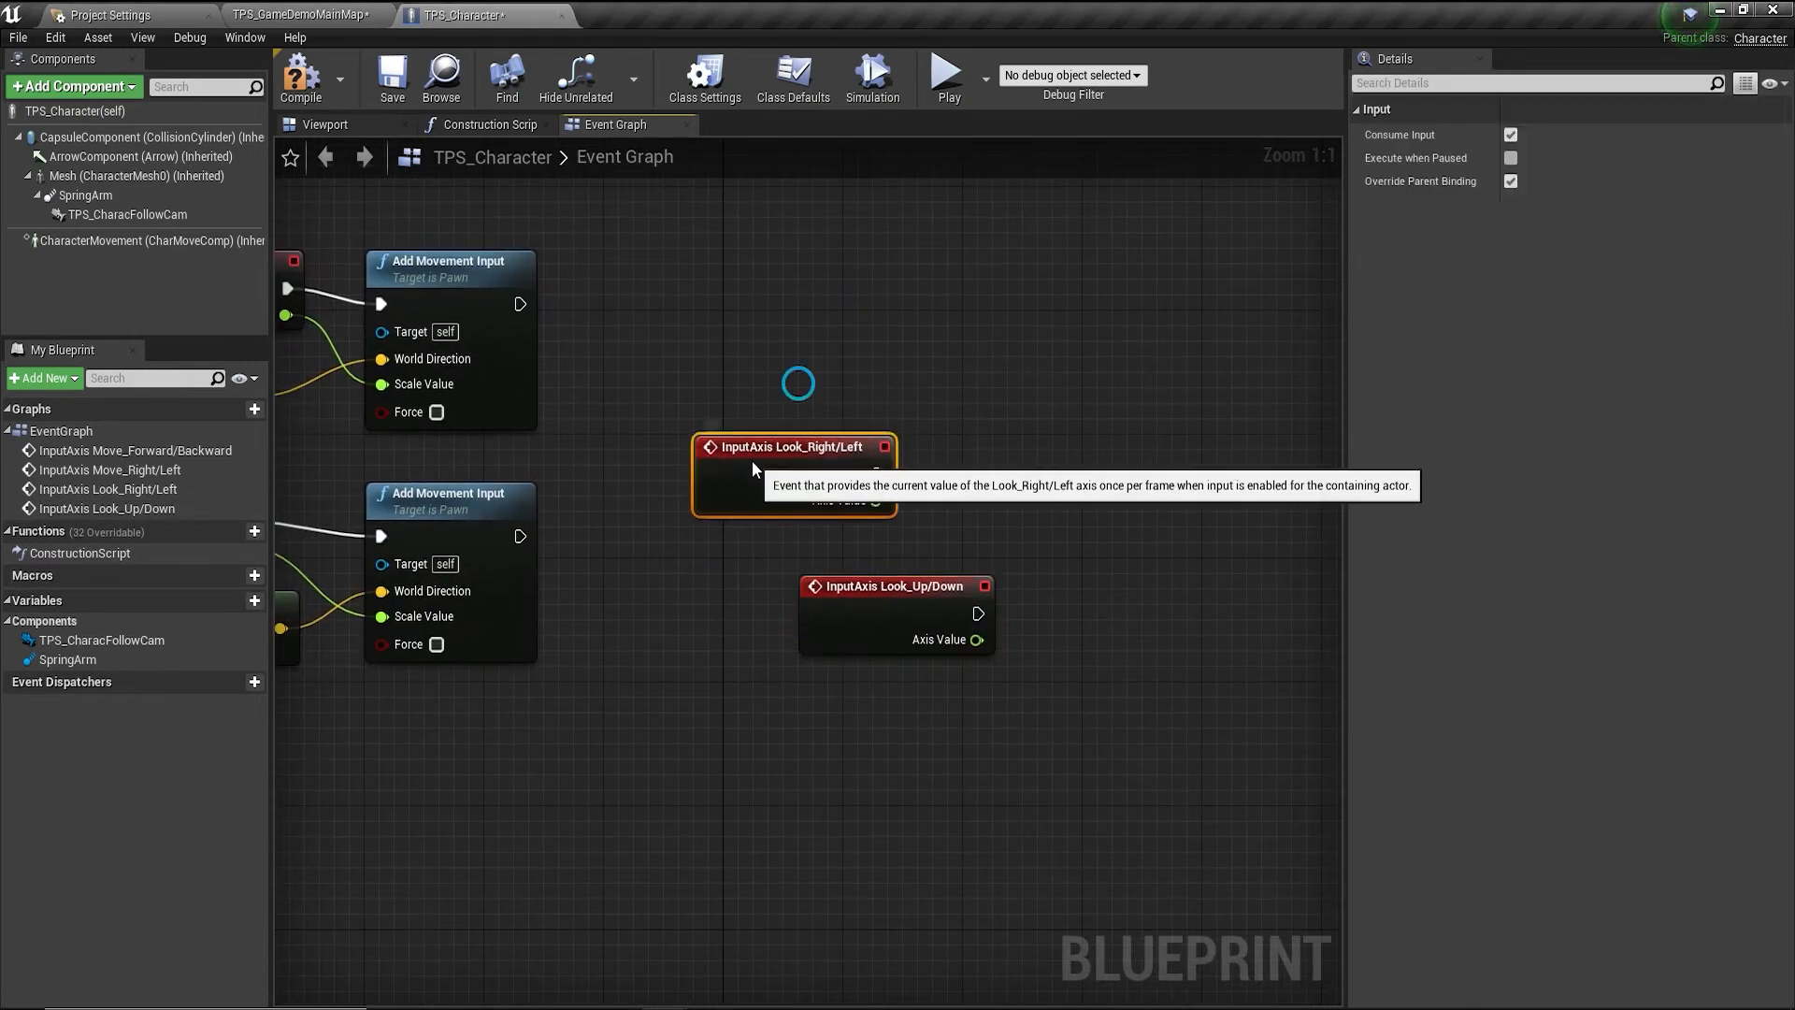
pyautogui.moveTo(799, 384); pyautogui.dragTo(876, 740)
pyautogui.moveTo(869, 585); pyautogui.dragTo(823, 431)
pyautogui.click(951, 736)
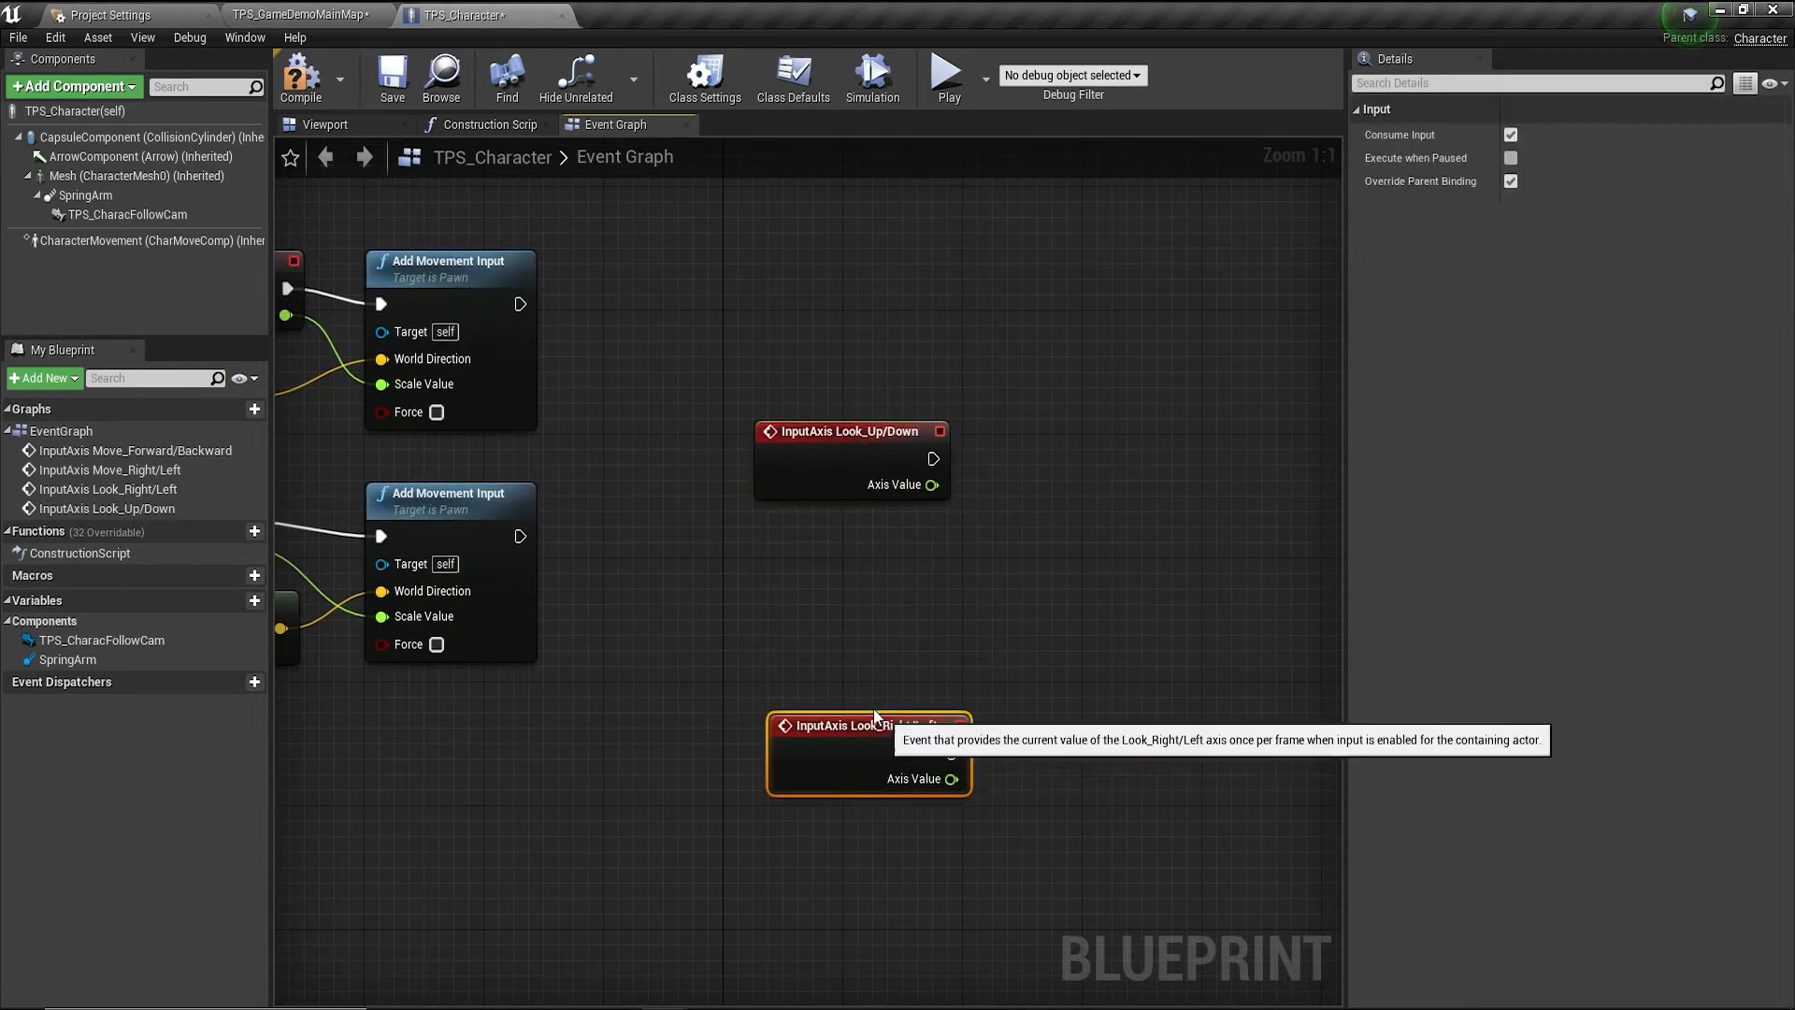
pyautogui.moveTo(950, 736); pyautogui.dragTo(816, 596)
pyautogui.click(791, 368)
pyautogui.moveTo(822, 425); pyautogui.dragTo(778, 364)
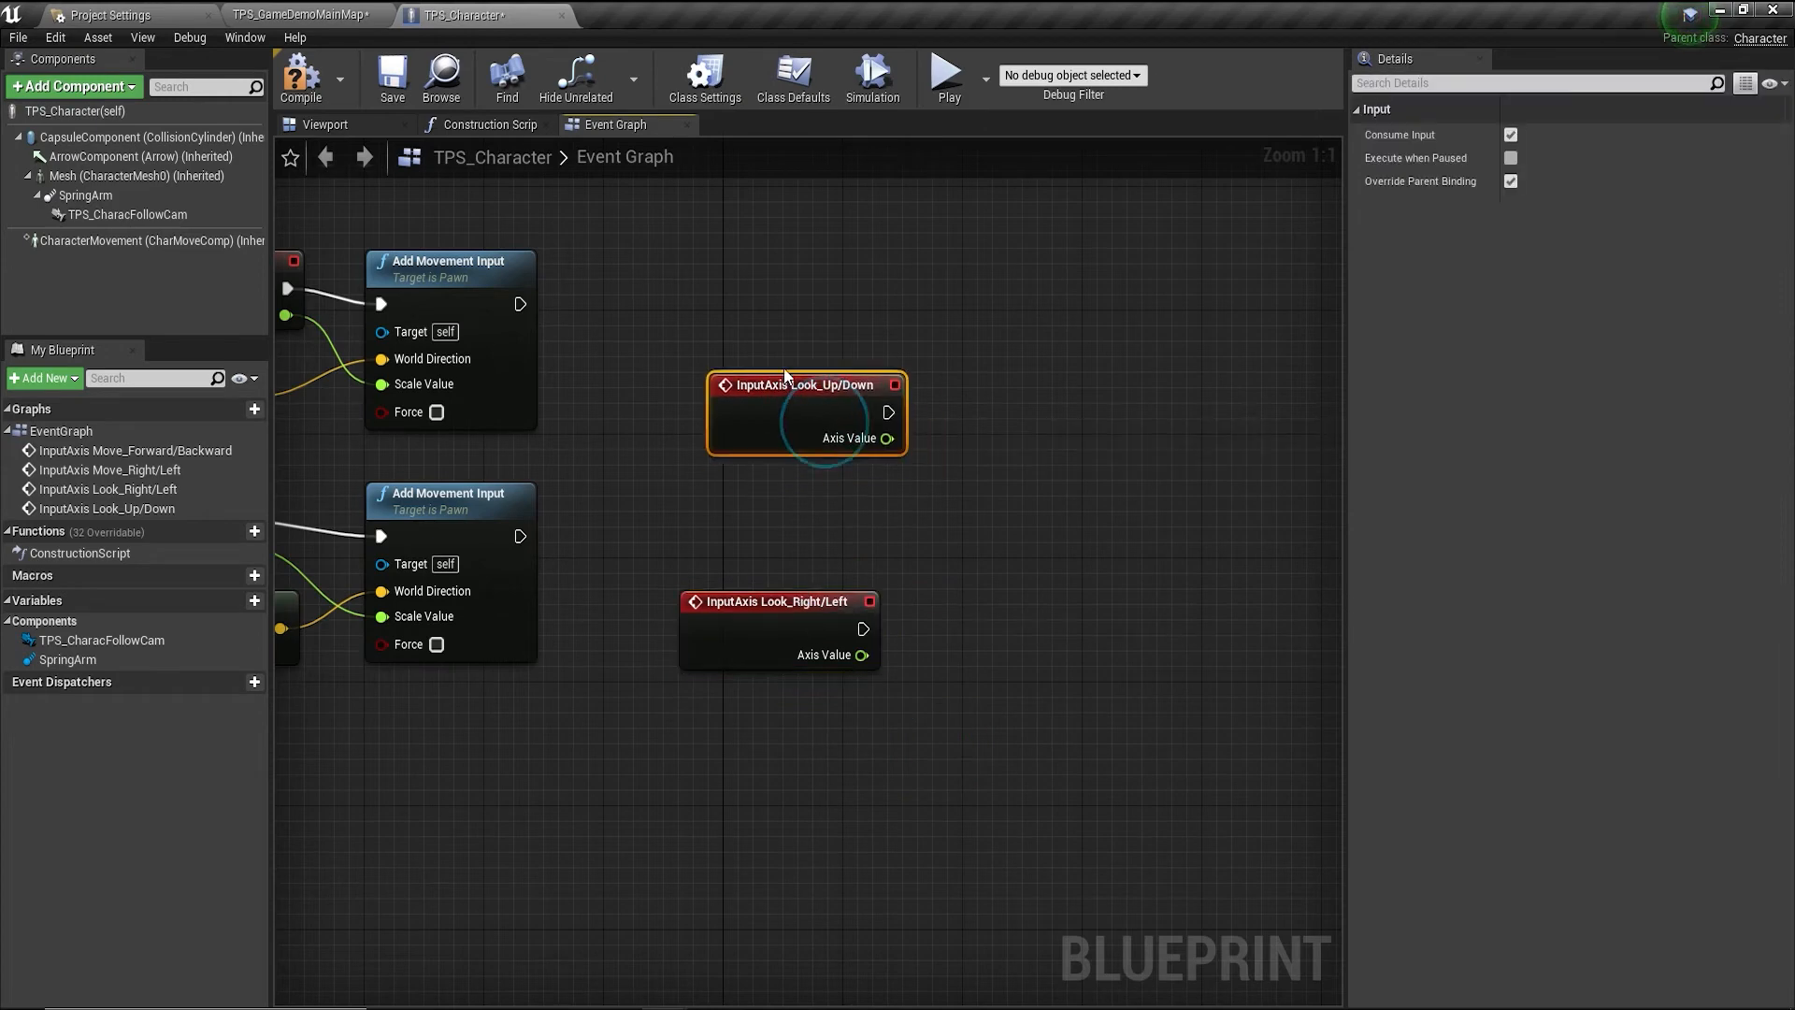
pyautogui.moveTo(822, 598); pyautogui.dragTo(822, 537)
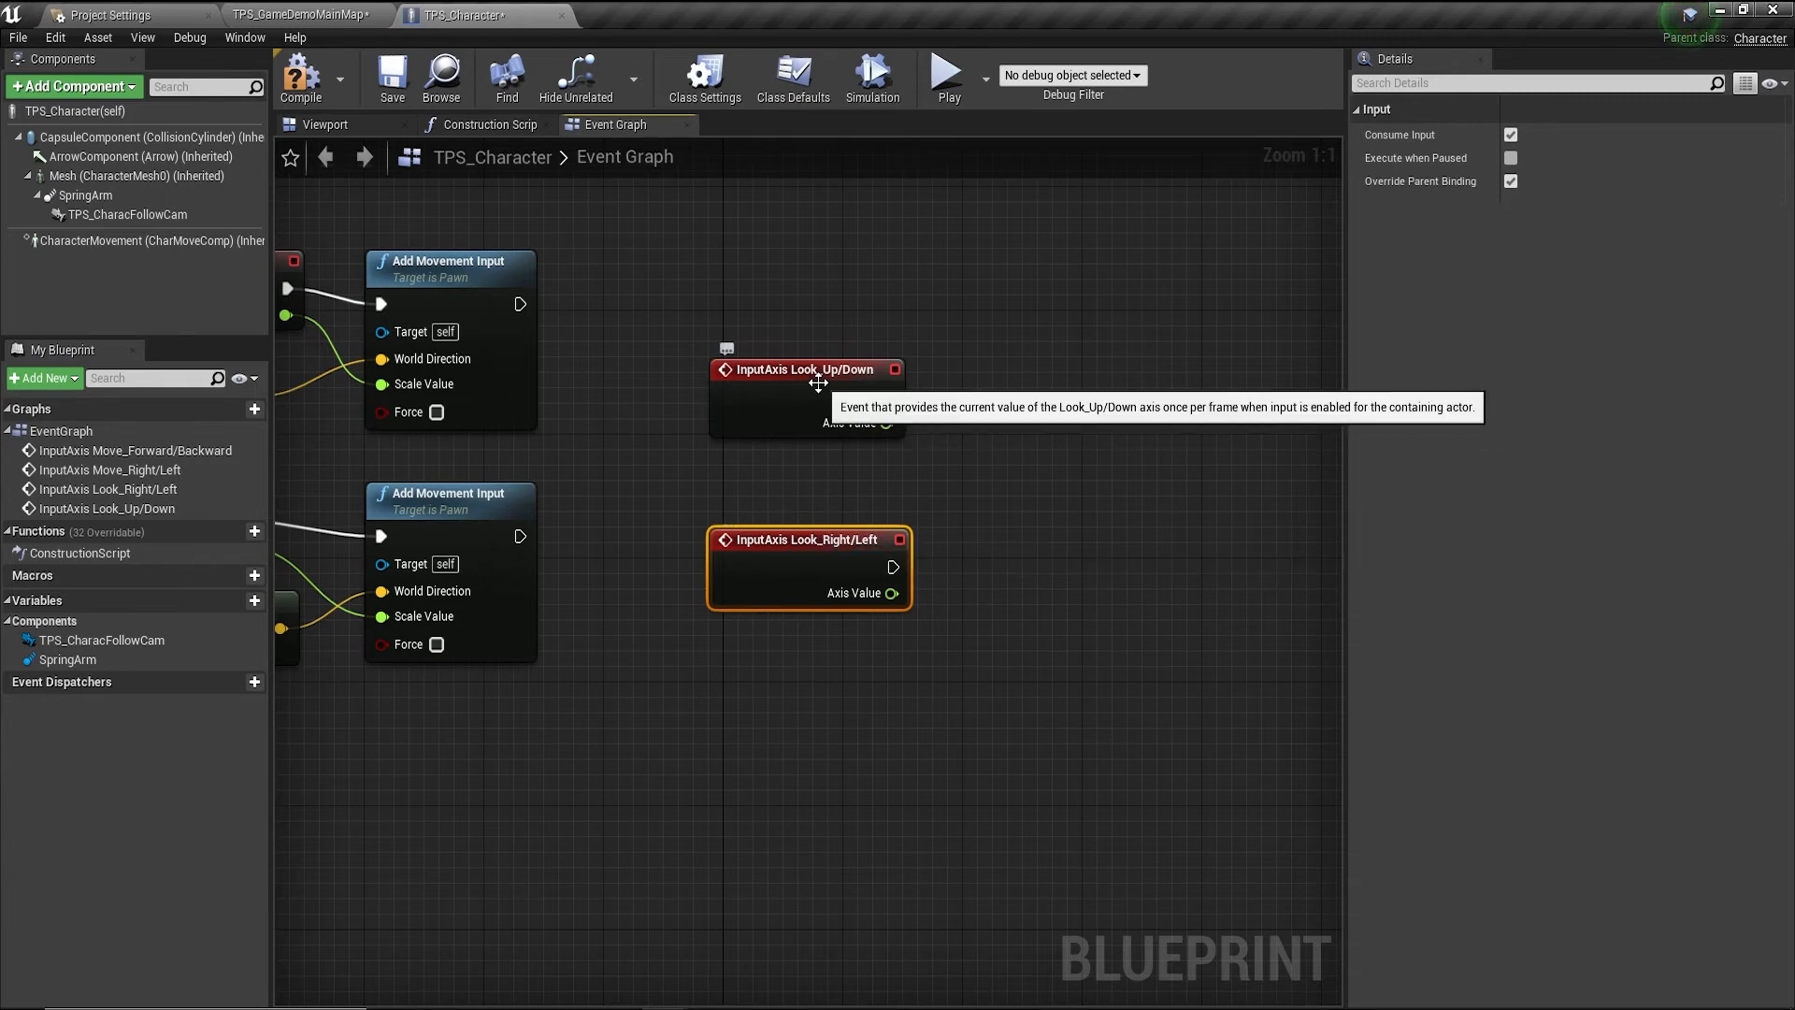
# Add an Add Controller Pitch Input node driven by the Look_Up/Down event's execution output and place it beside the event.
pyautogui.moveTo(810, 376); pyautogui.dragTo(1012, 413)
pyautogui.write('add pitch')
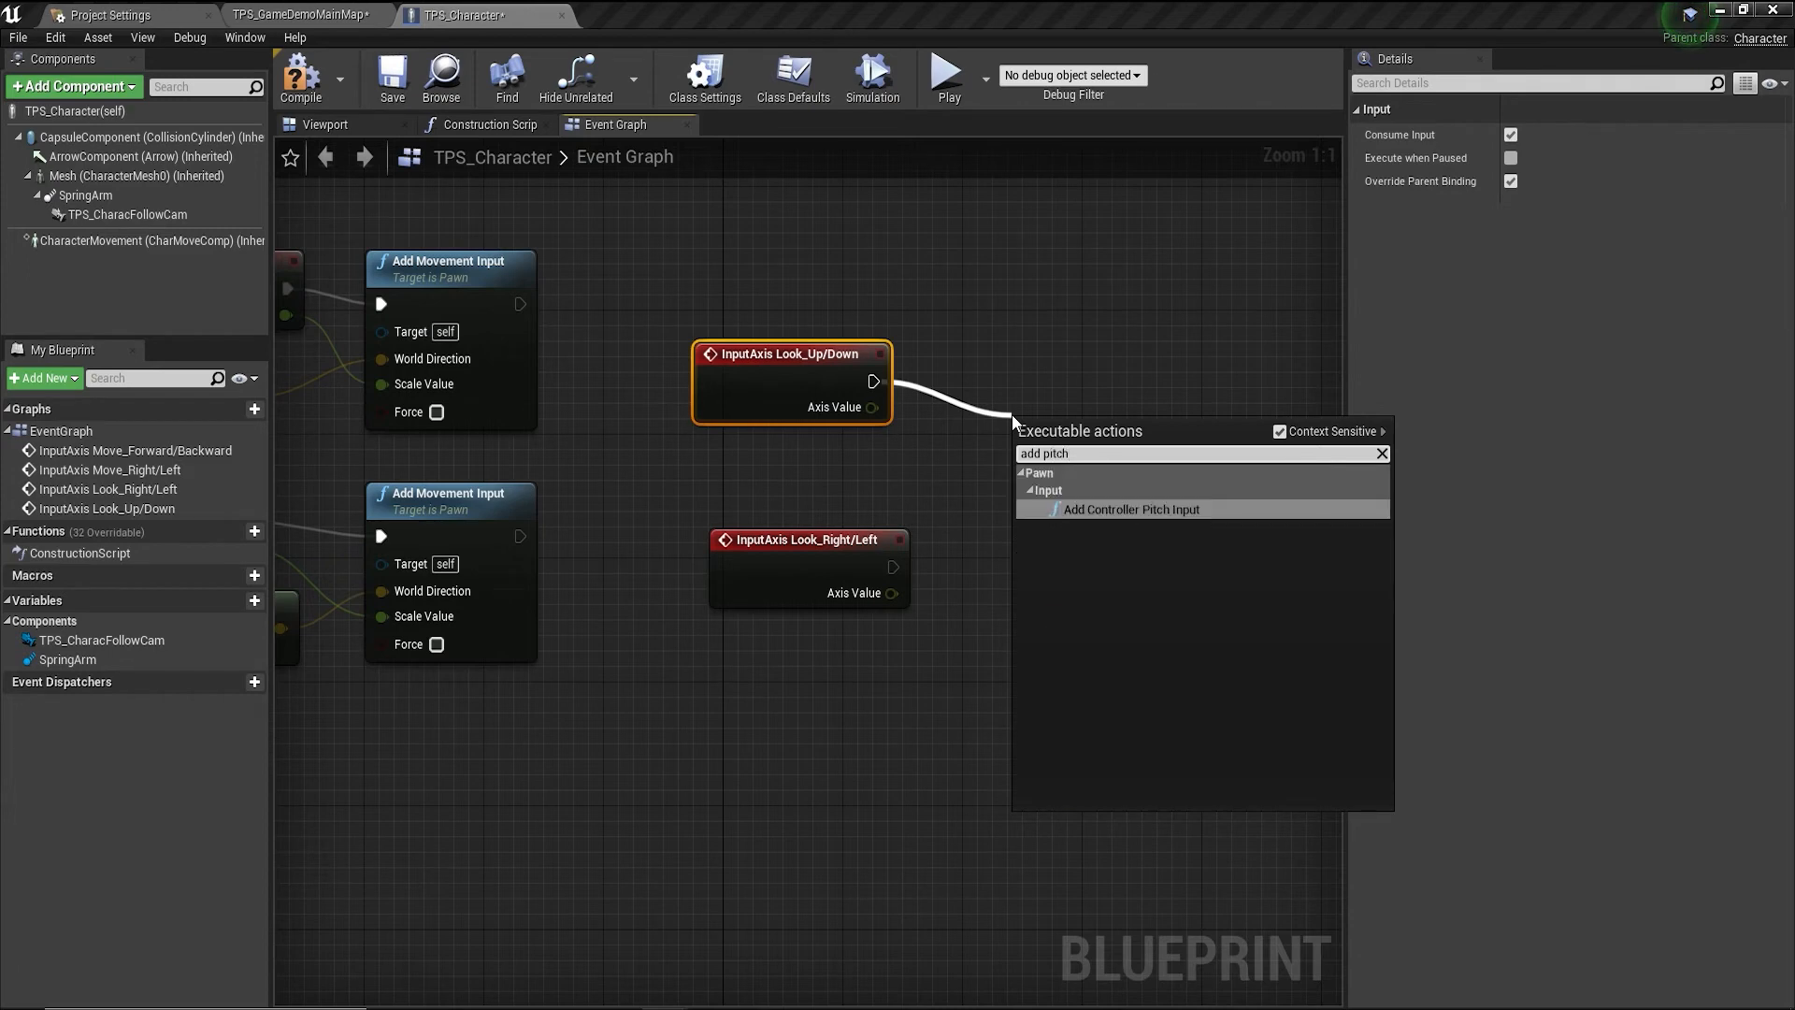
pyautogui.press('Return')
pyautogui.moveTo(1126, 503); pyautogui.dragTo(1111, 441)
# Add an Add Controller Yaw Input node driven by the Look_Right/Left event's execution output and place it below the pitch node.
pyautogui.moveTo(888, 579); pyautogui.dragTo(965, 654)
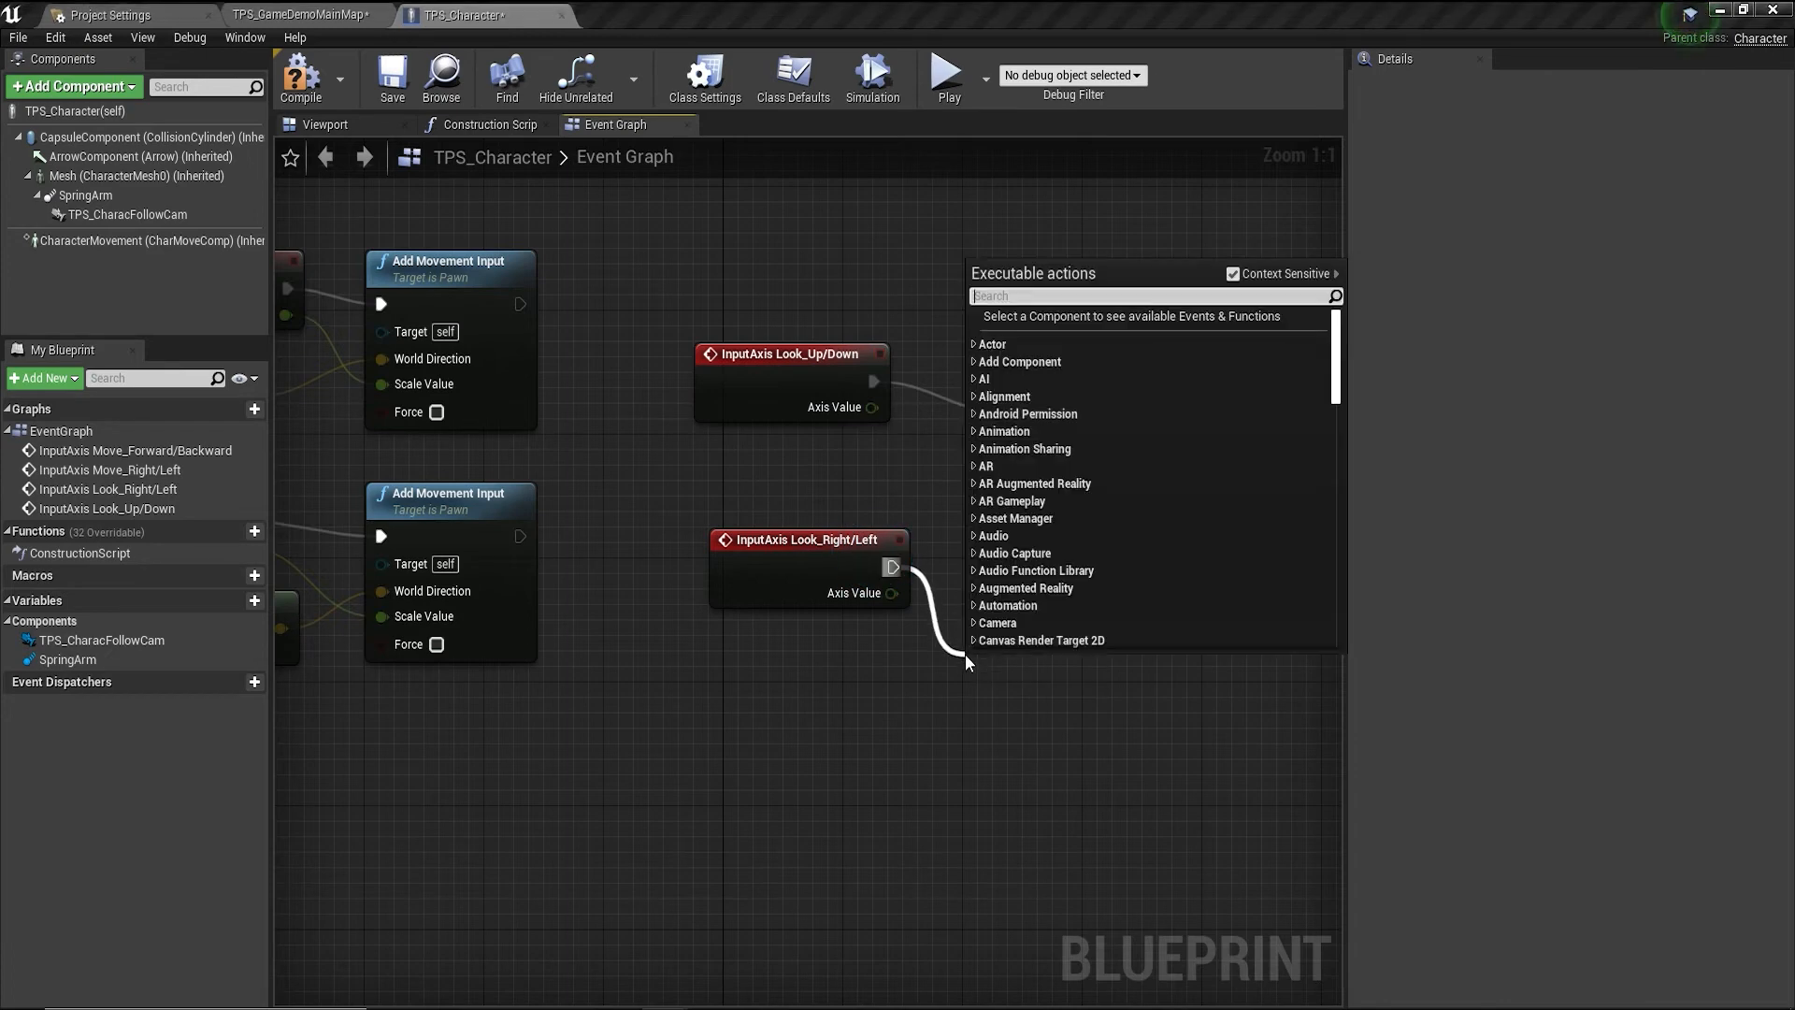
pyautogui.write('add')
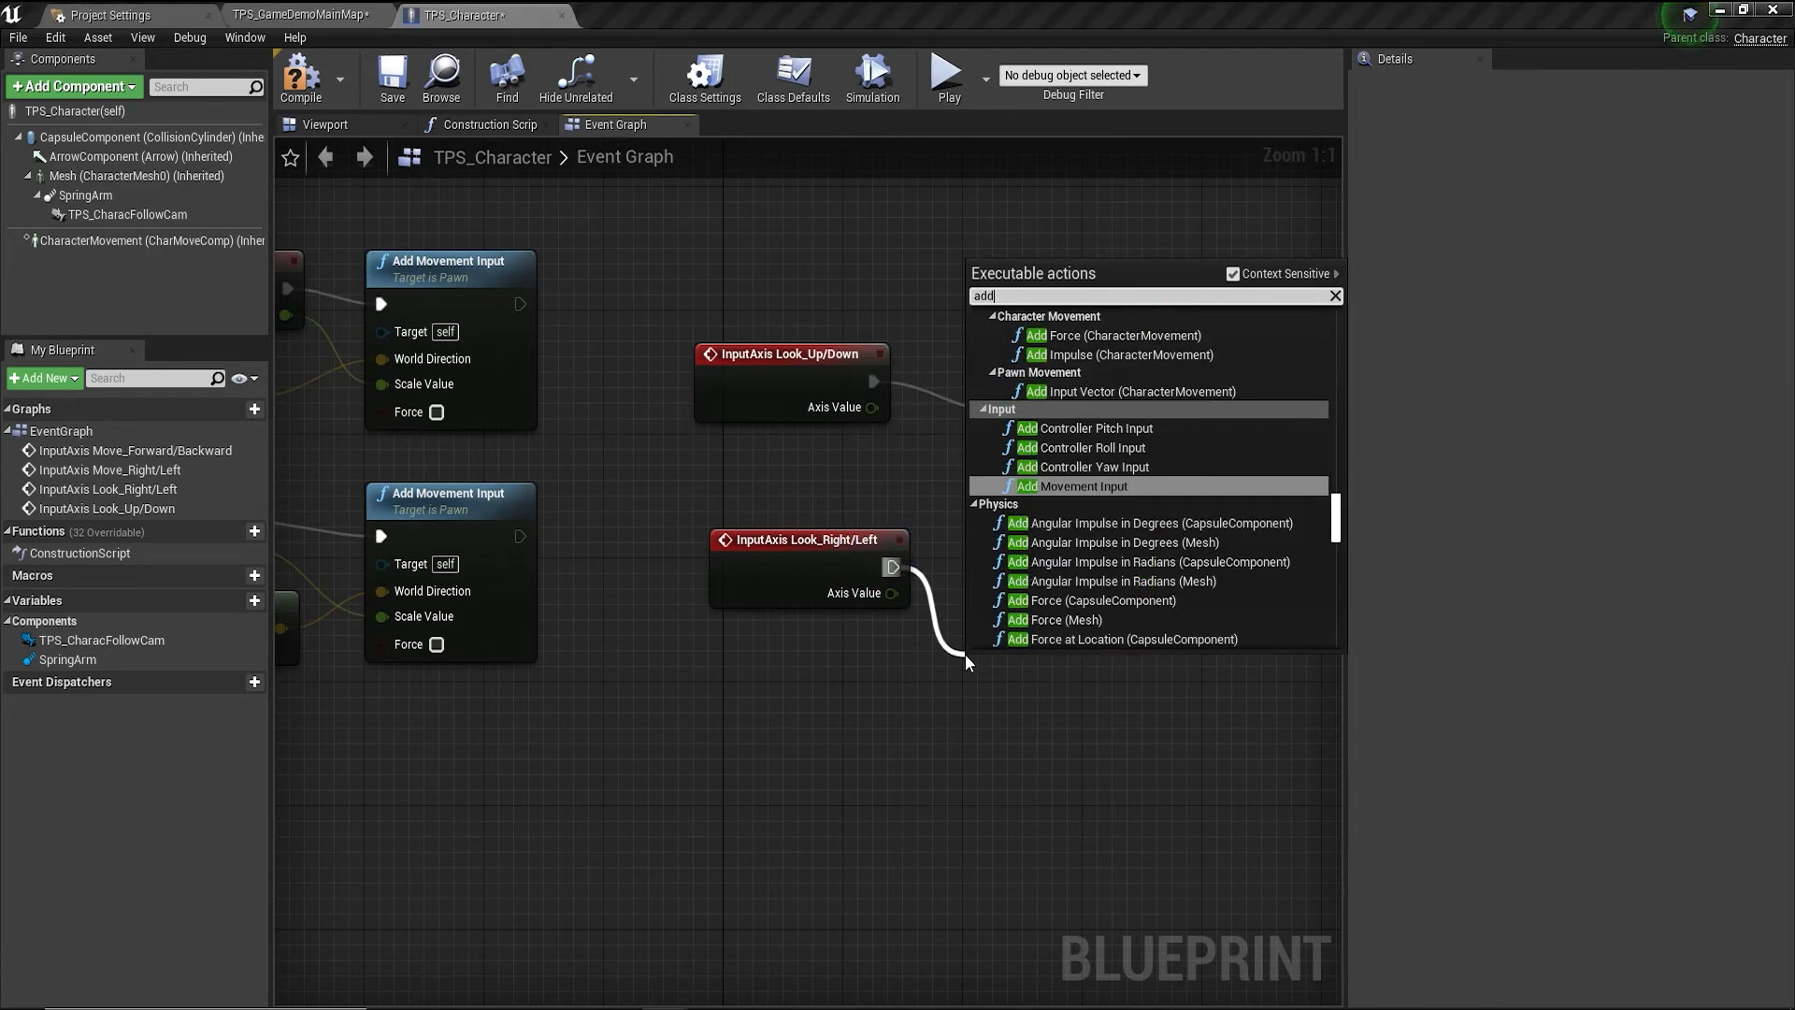
pyautogui.write(' yaw')
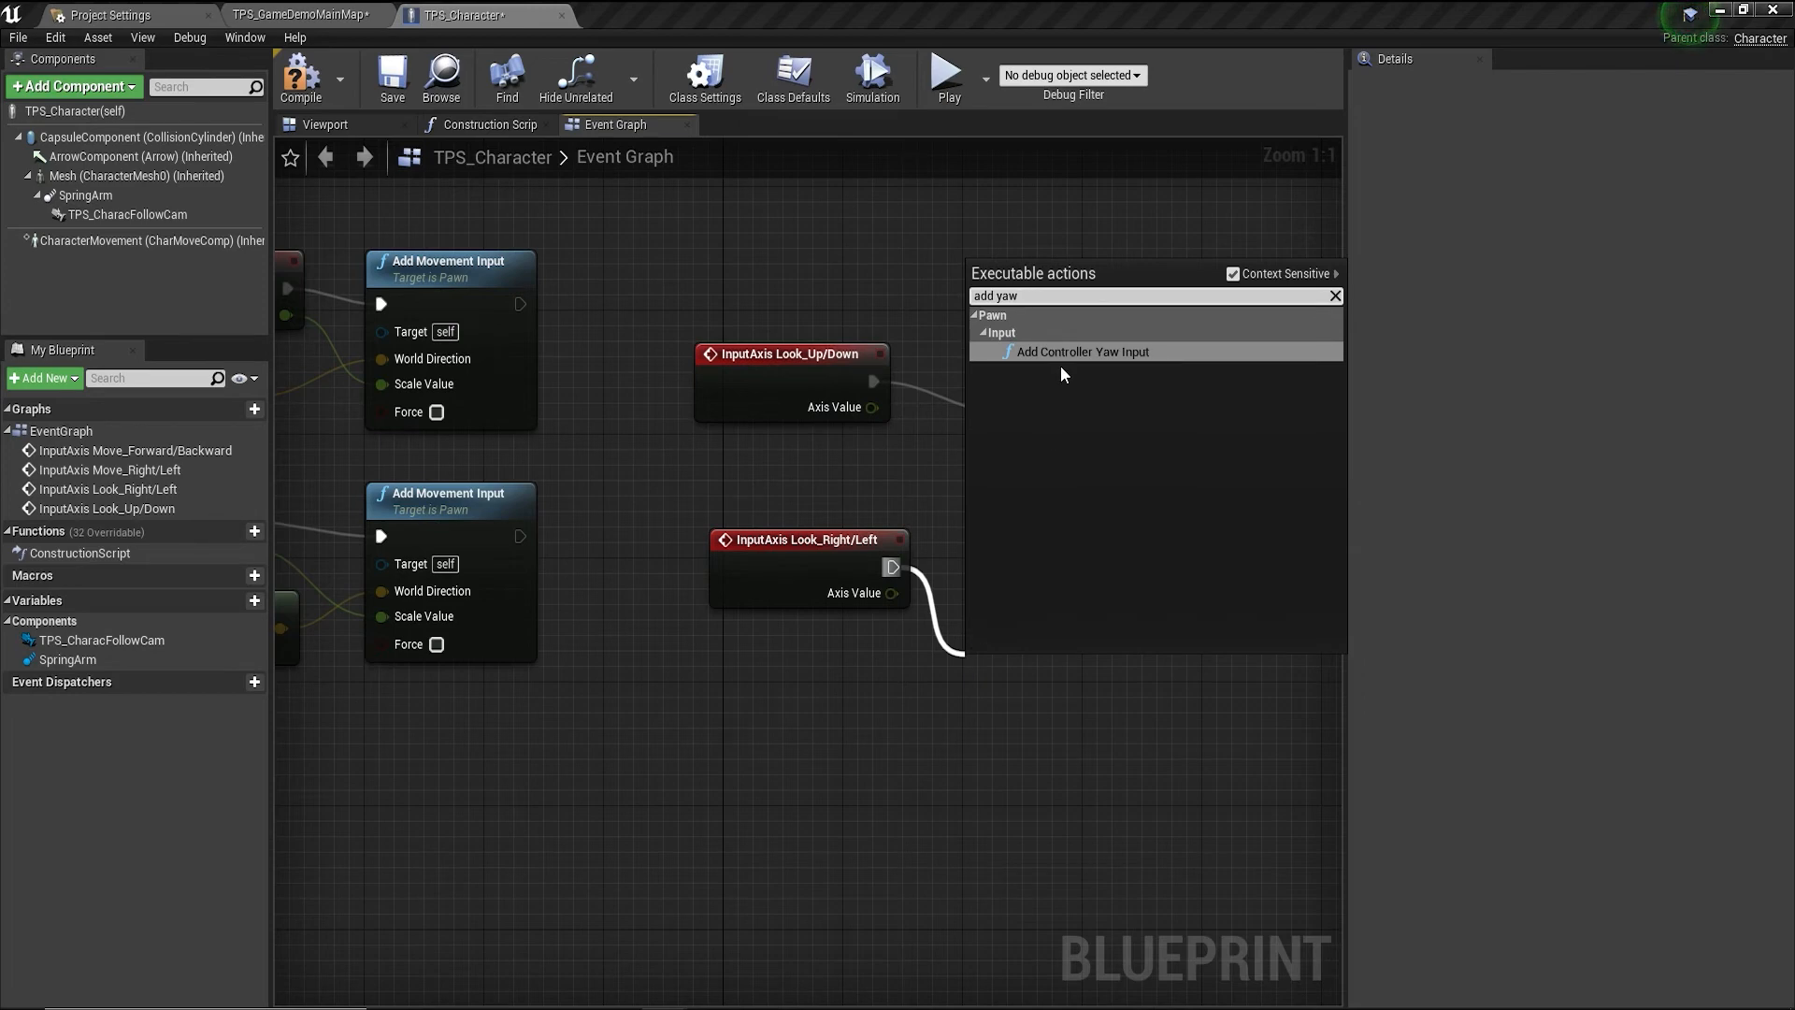
pyautogui.click(1060, 352)
pyautogui.moveTo(1075, 654); pyautogui.dragTo(1092, 556)
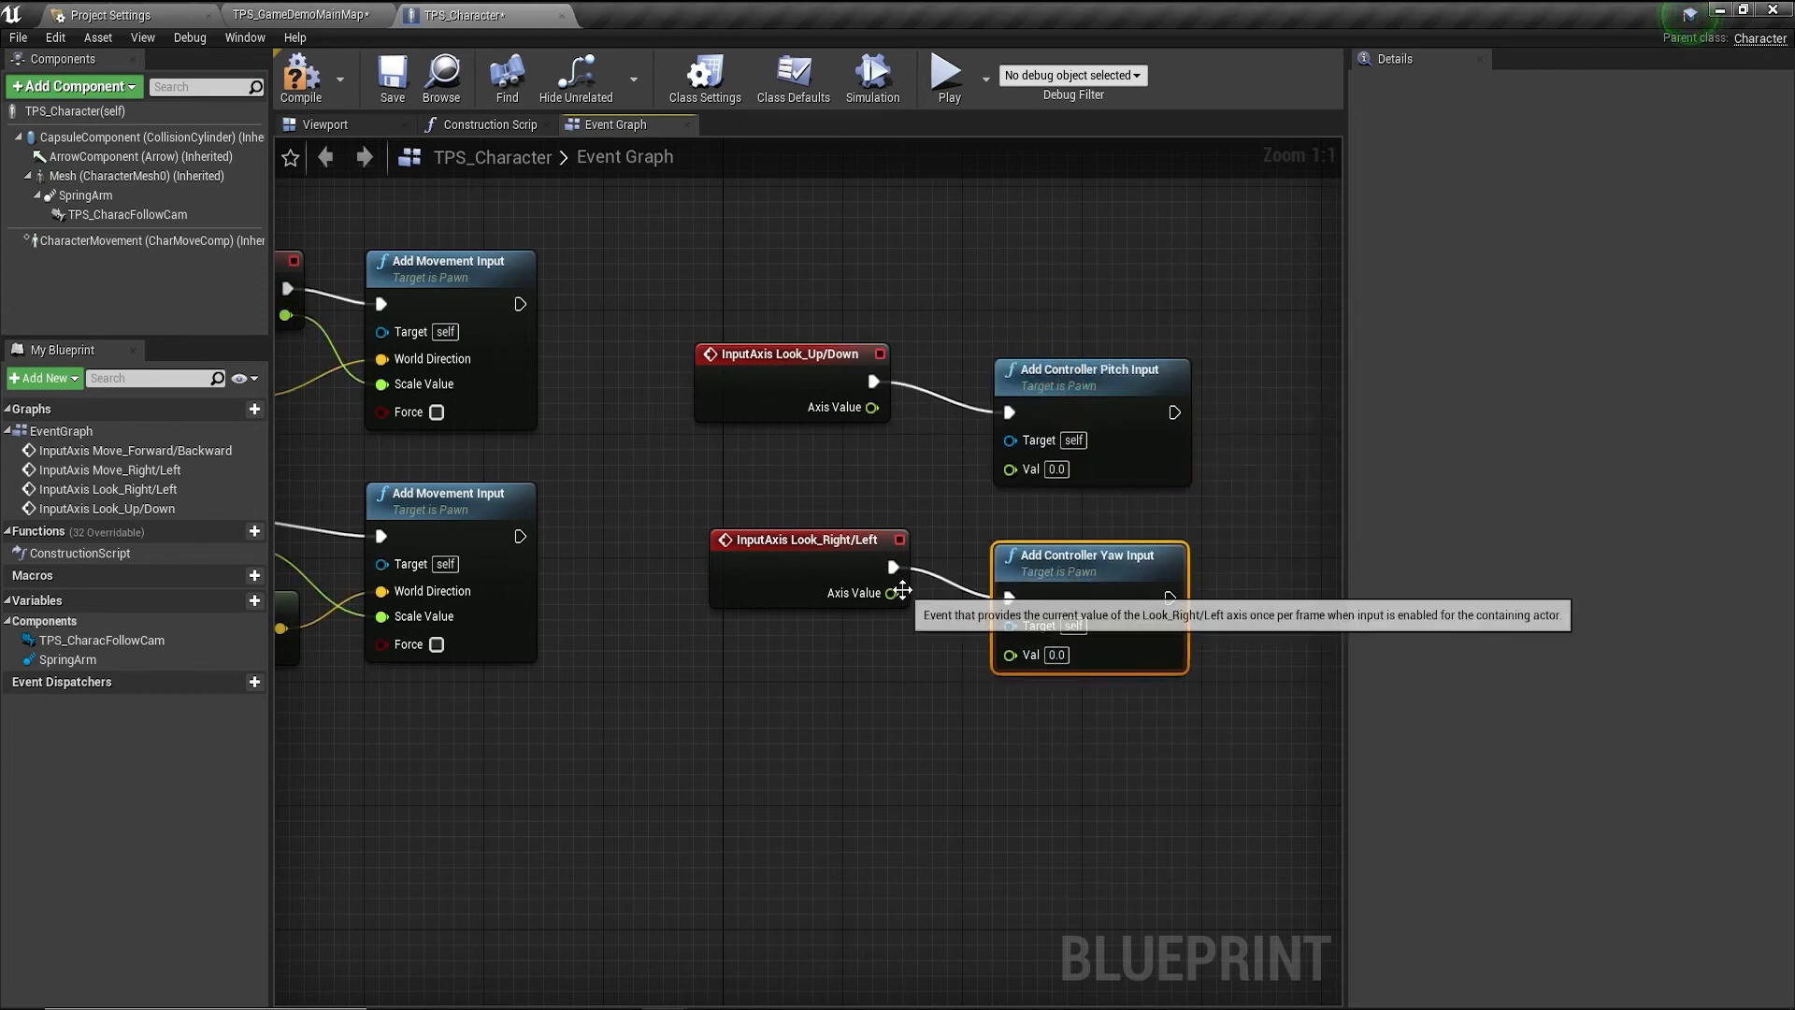
# Connect both look events' Axis Value outputs to their controller nodes' Val inputs and align Look_Up/Down with the pitch node.
pyautogui.moveTo(903, 590); pyautogui.dragTo(1012, 654)
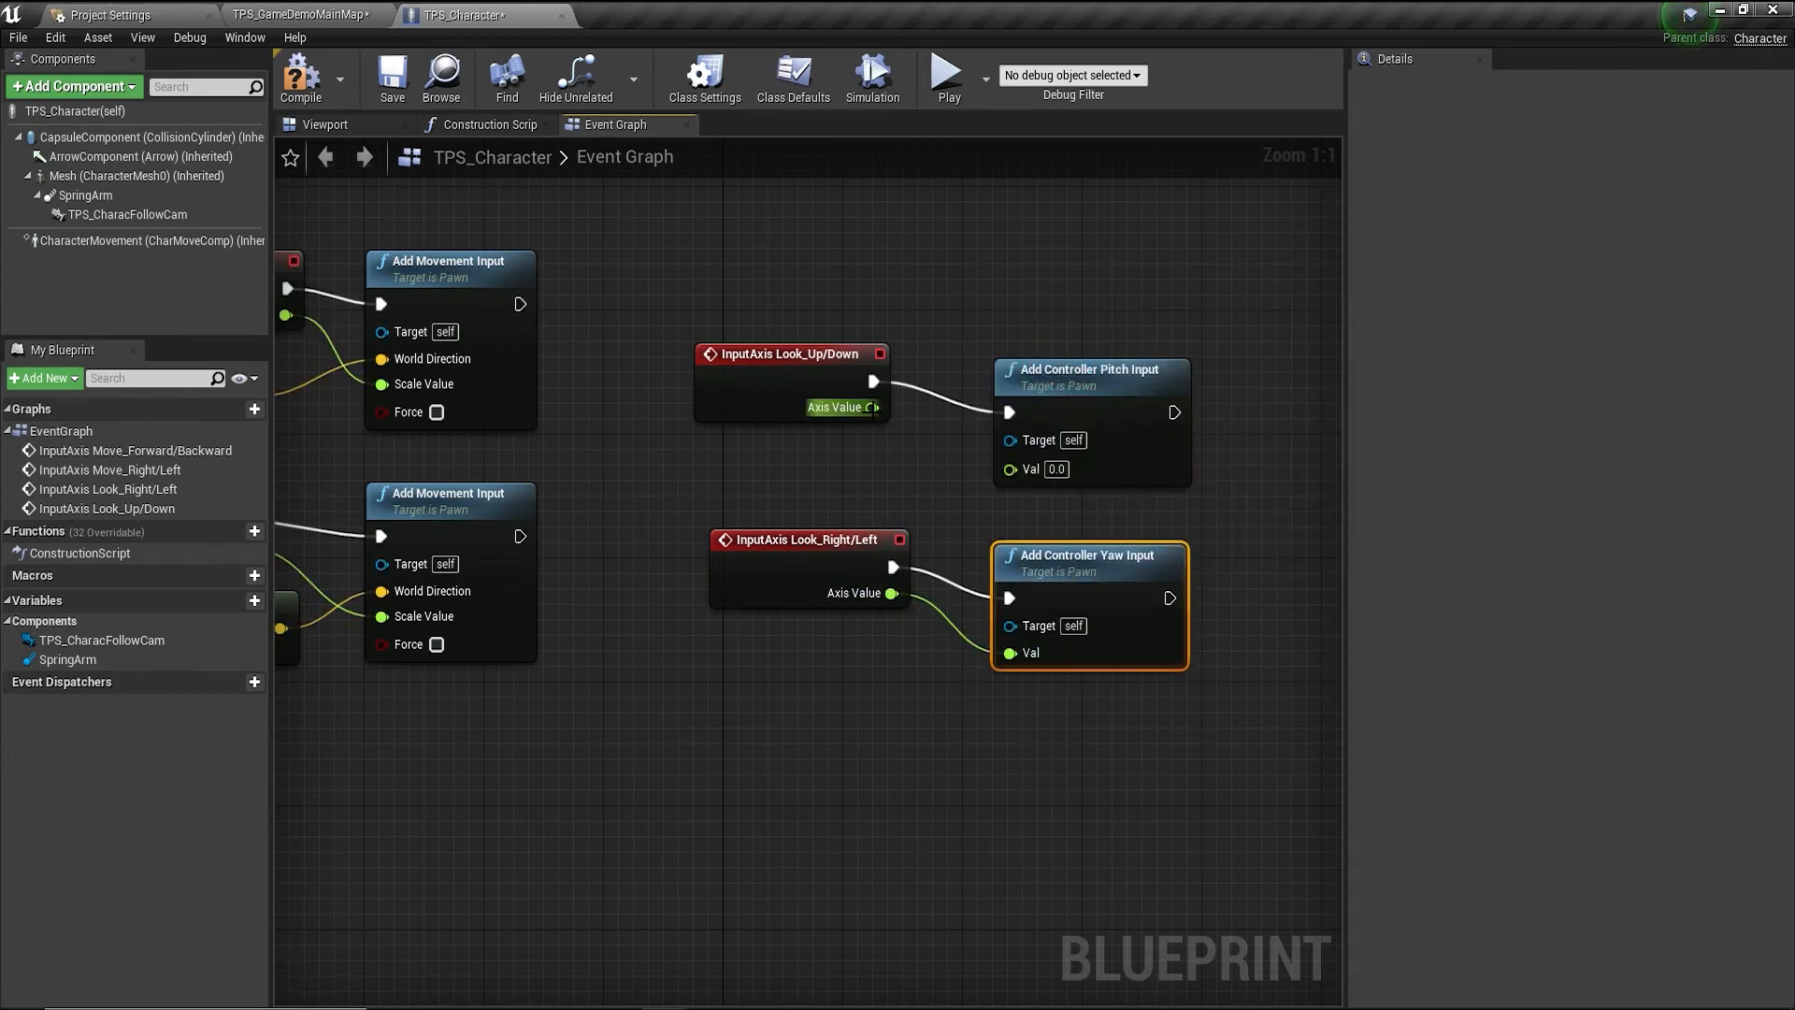
pyautogui.moveTo(872, 407); pyautogui.dragTo(1012, 470)
pyautogui.moveTo(781, 351); pyautogui.dragTo(796, 382)
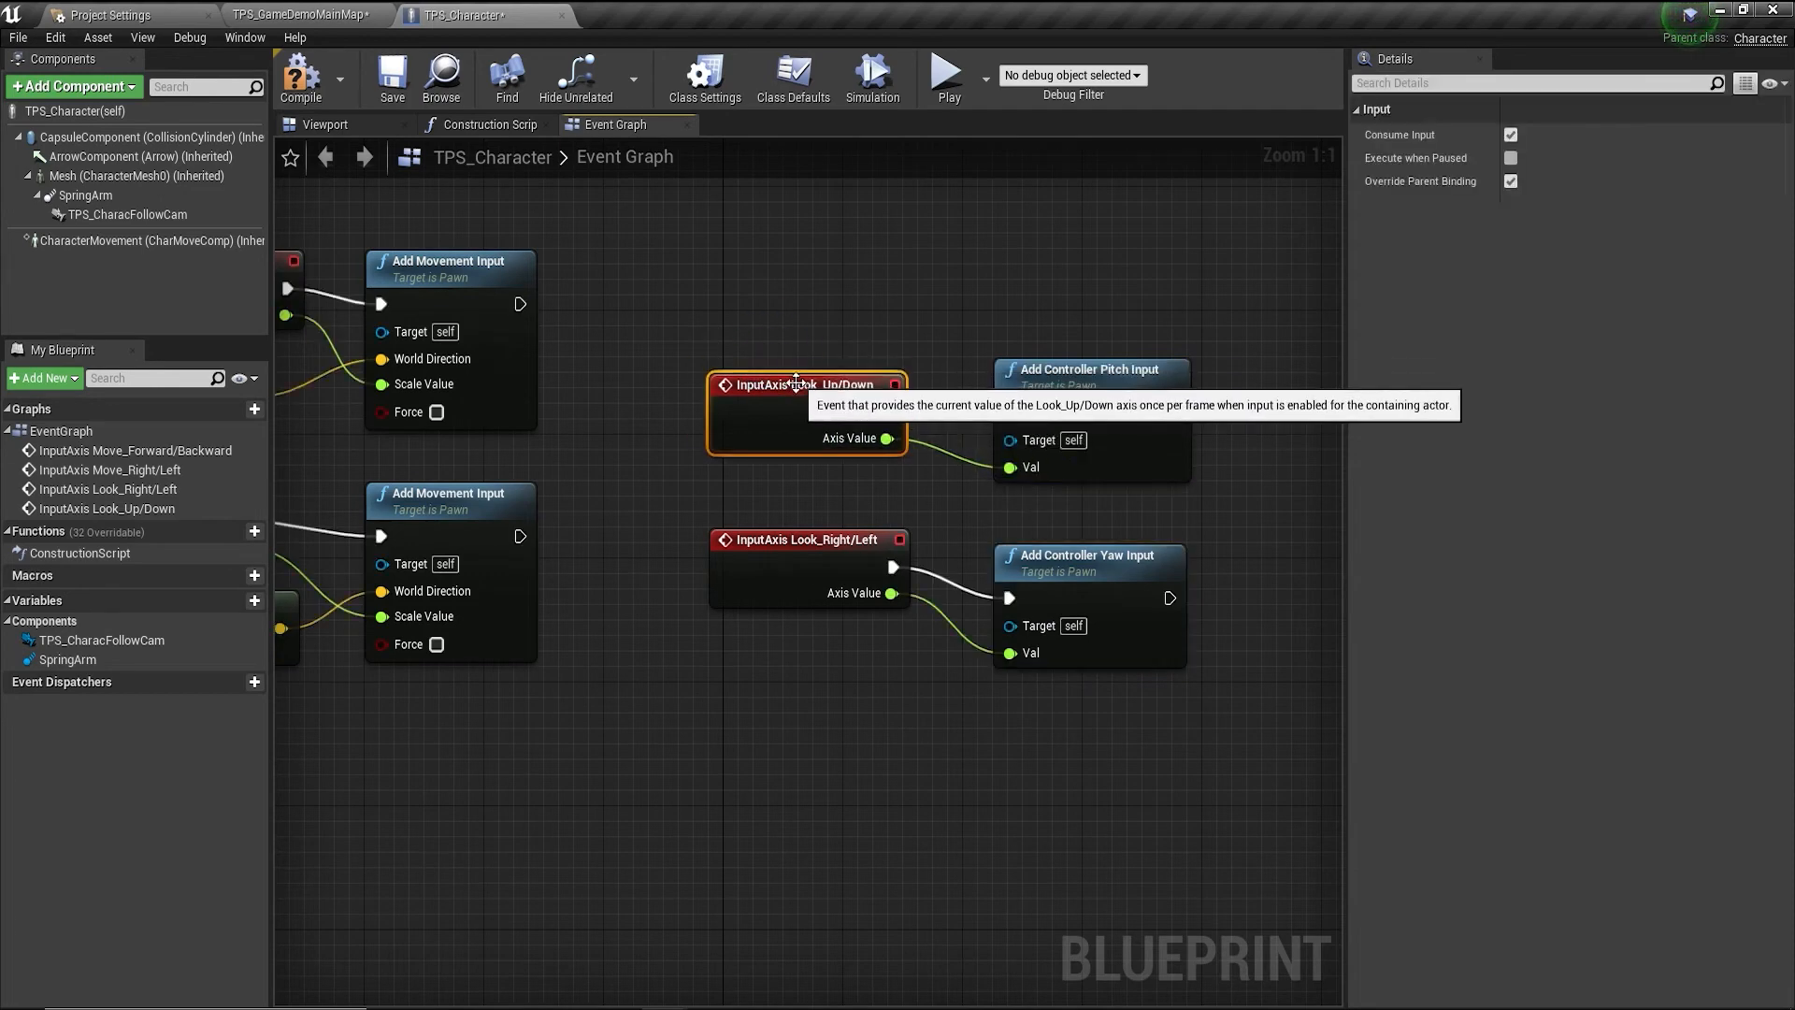
# Compile and save the TPS_Character blueprint and test the mouse look in a play preview.
pyautogui.click(301, 77)
pyautogui.click(392, 76)
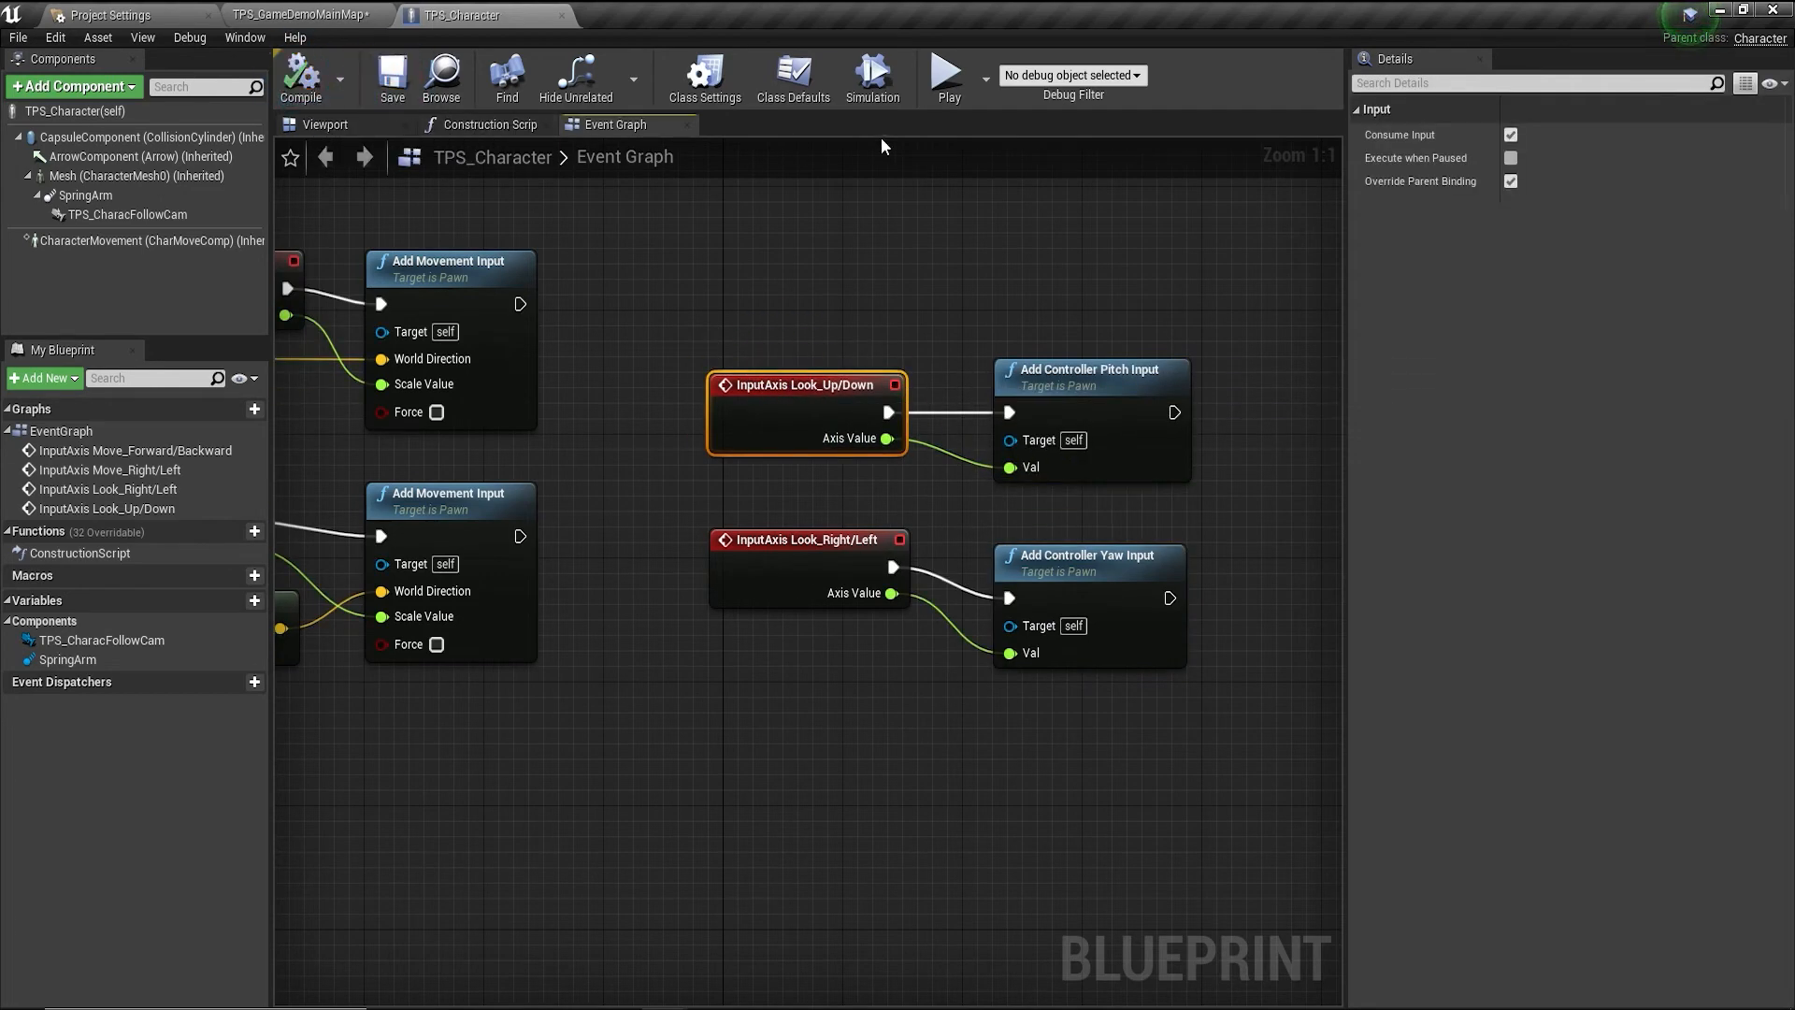
pyautogui.click(948, 75)
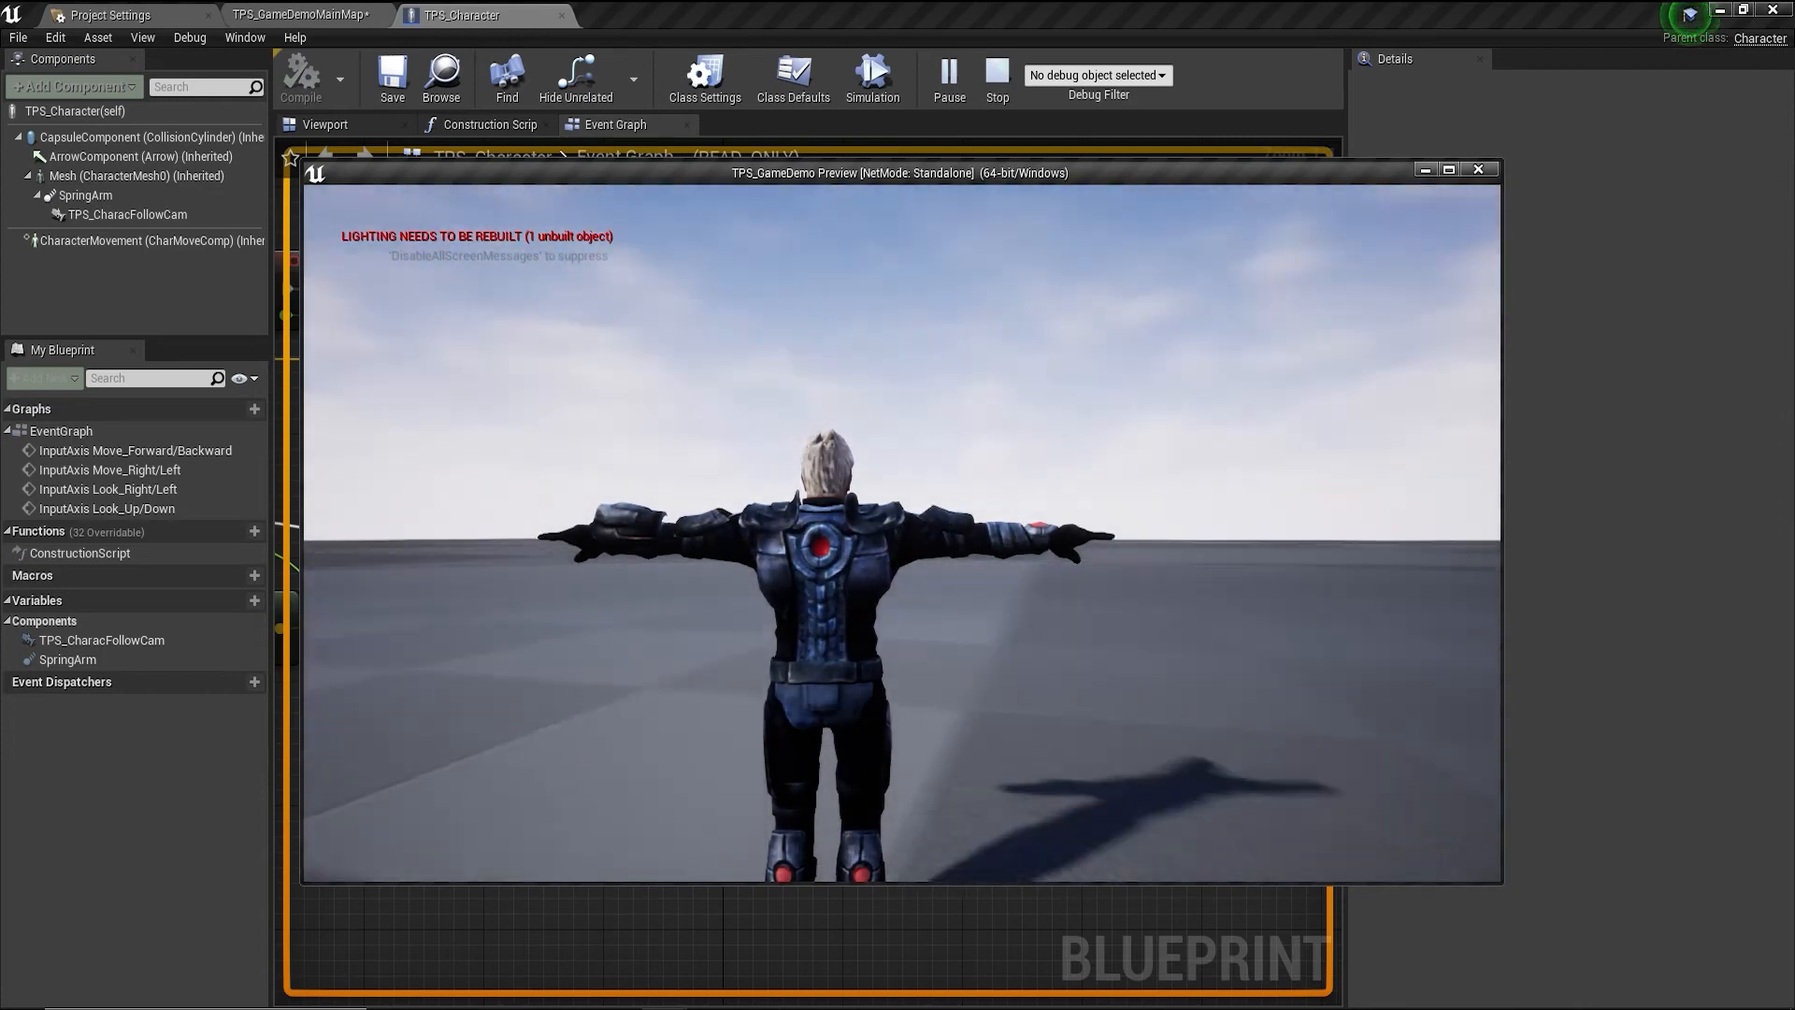
pyautogui.press('Escape')
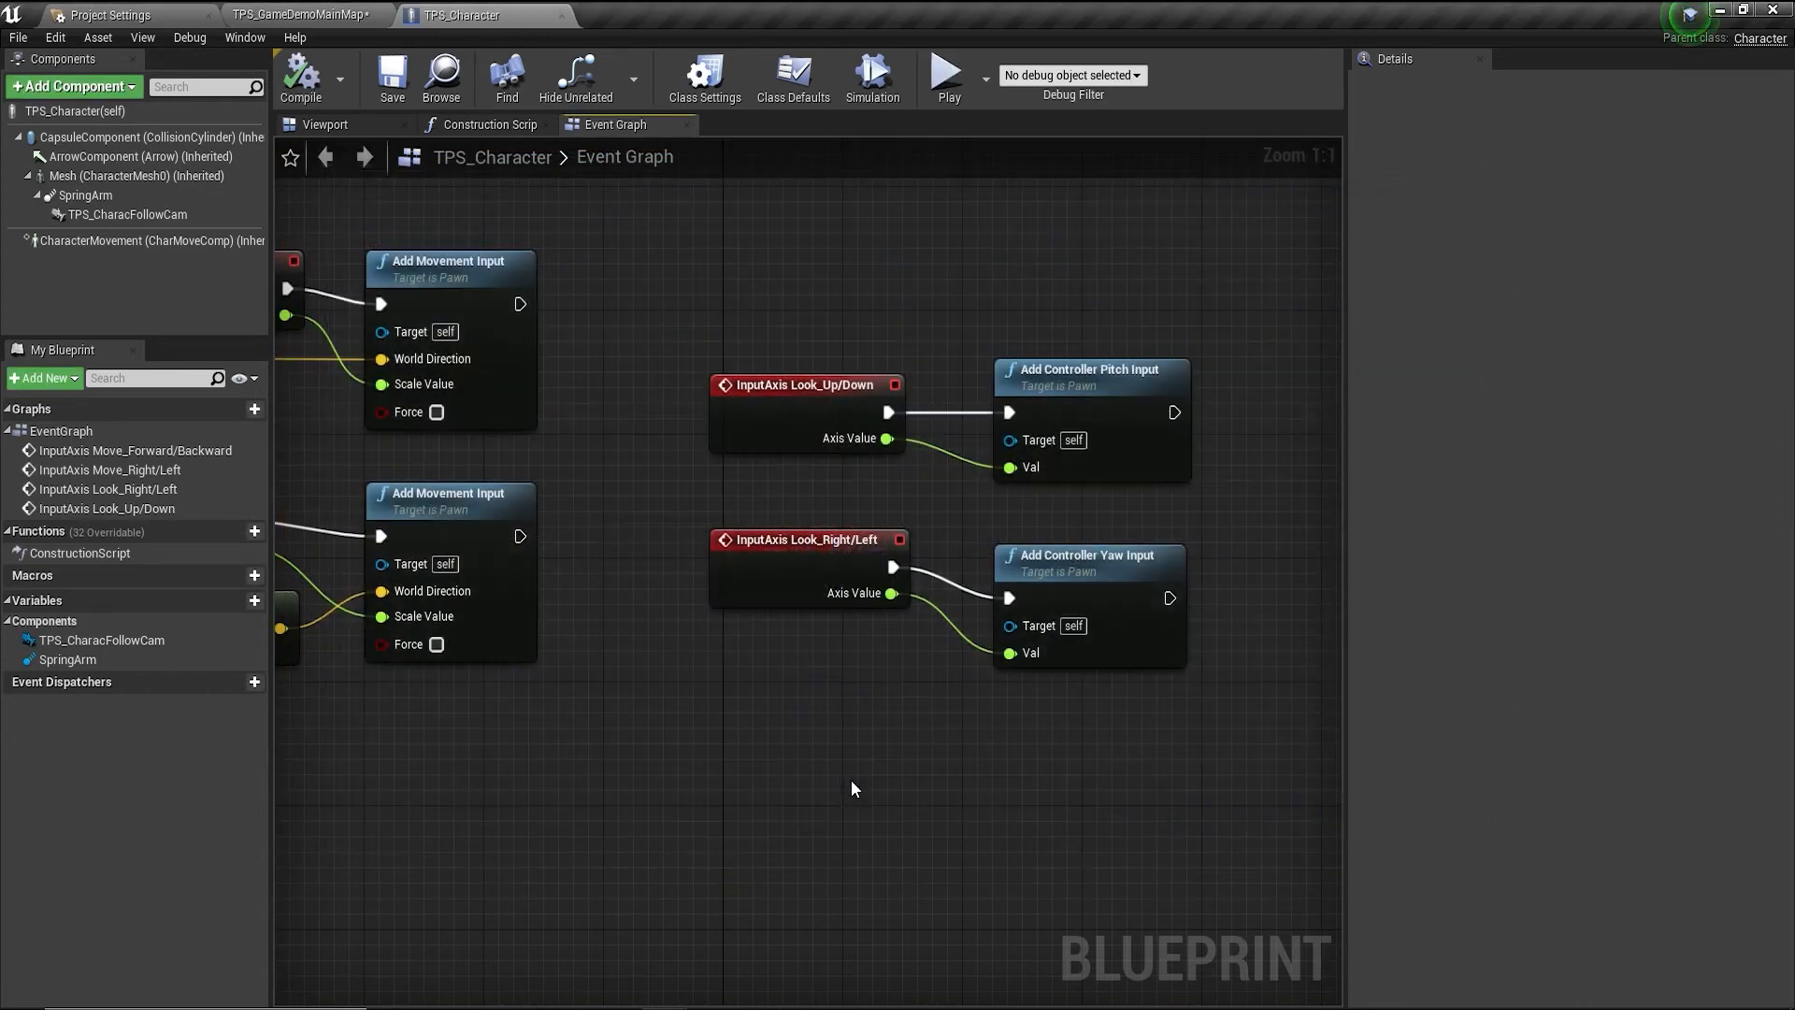
# Enable Use Pawn Control Rotation on the SpringArm, compile and save the blueprint, and test the camera in a play preview.
pyautogui.click(89, 196)
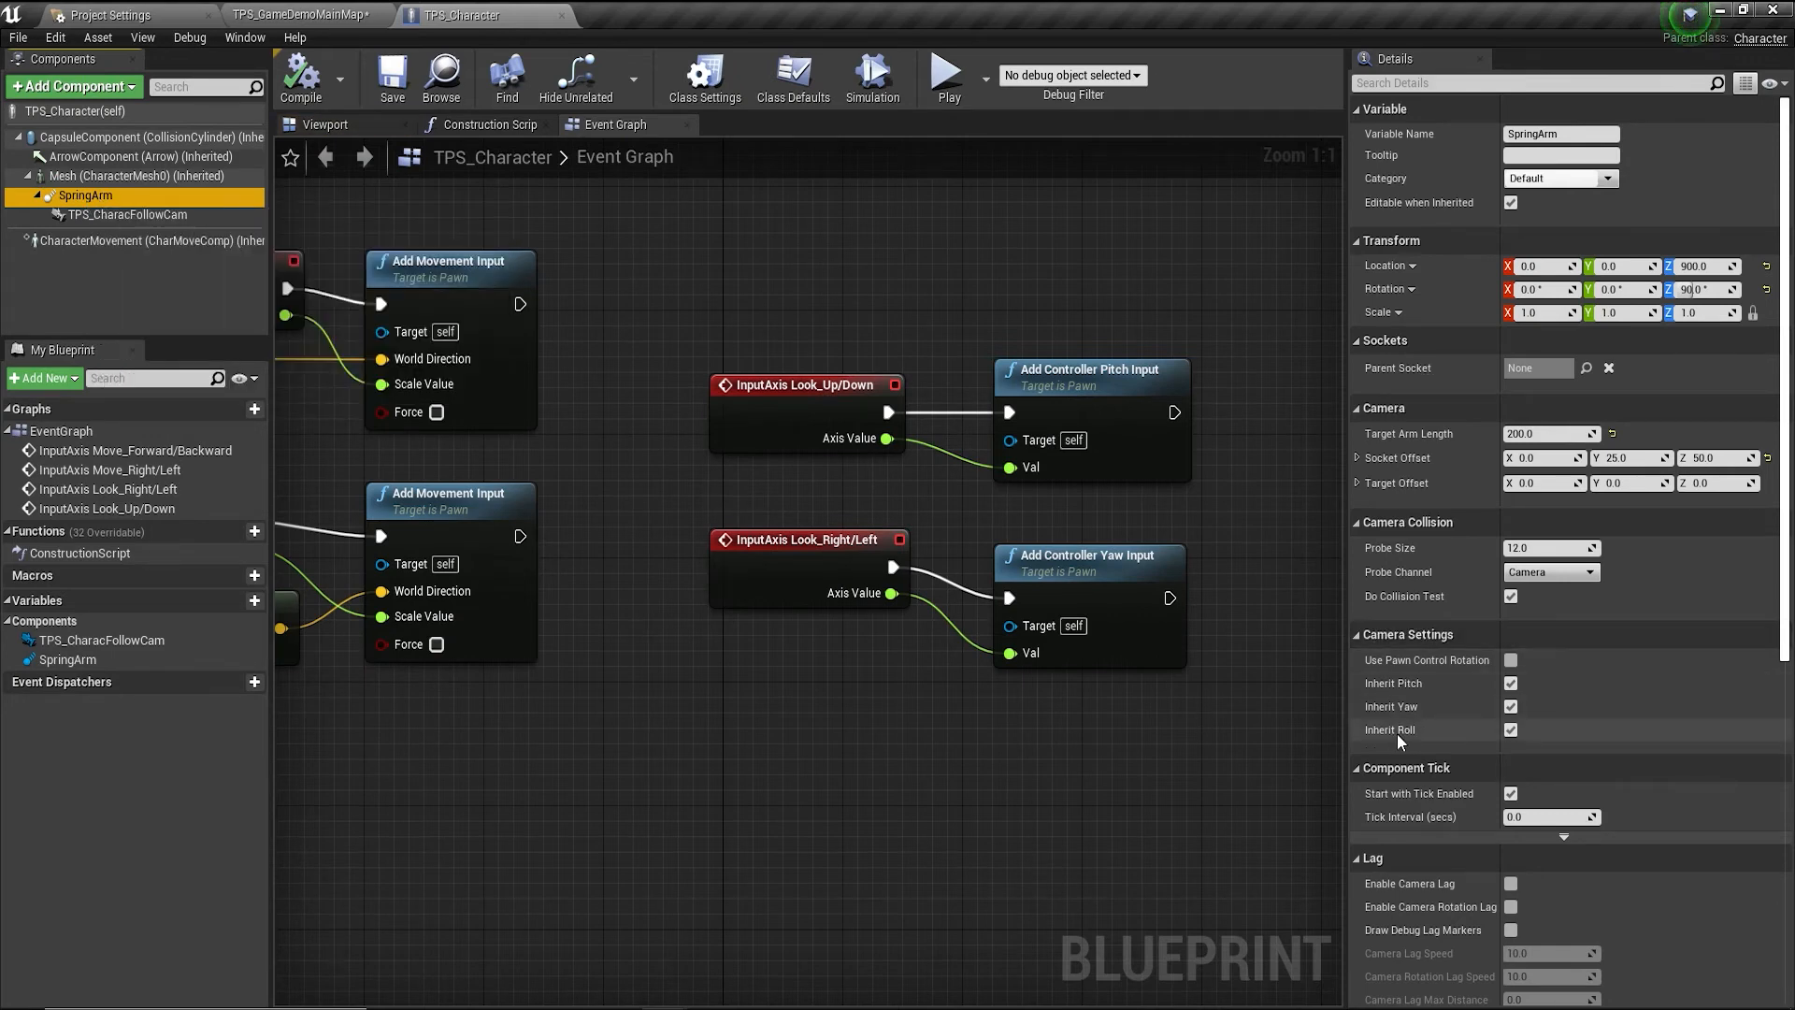
pyautogui.moveTo(1409, 662)
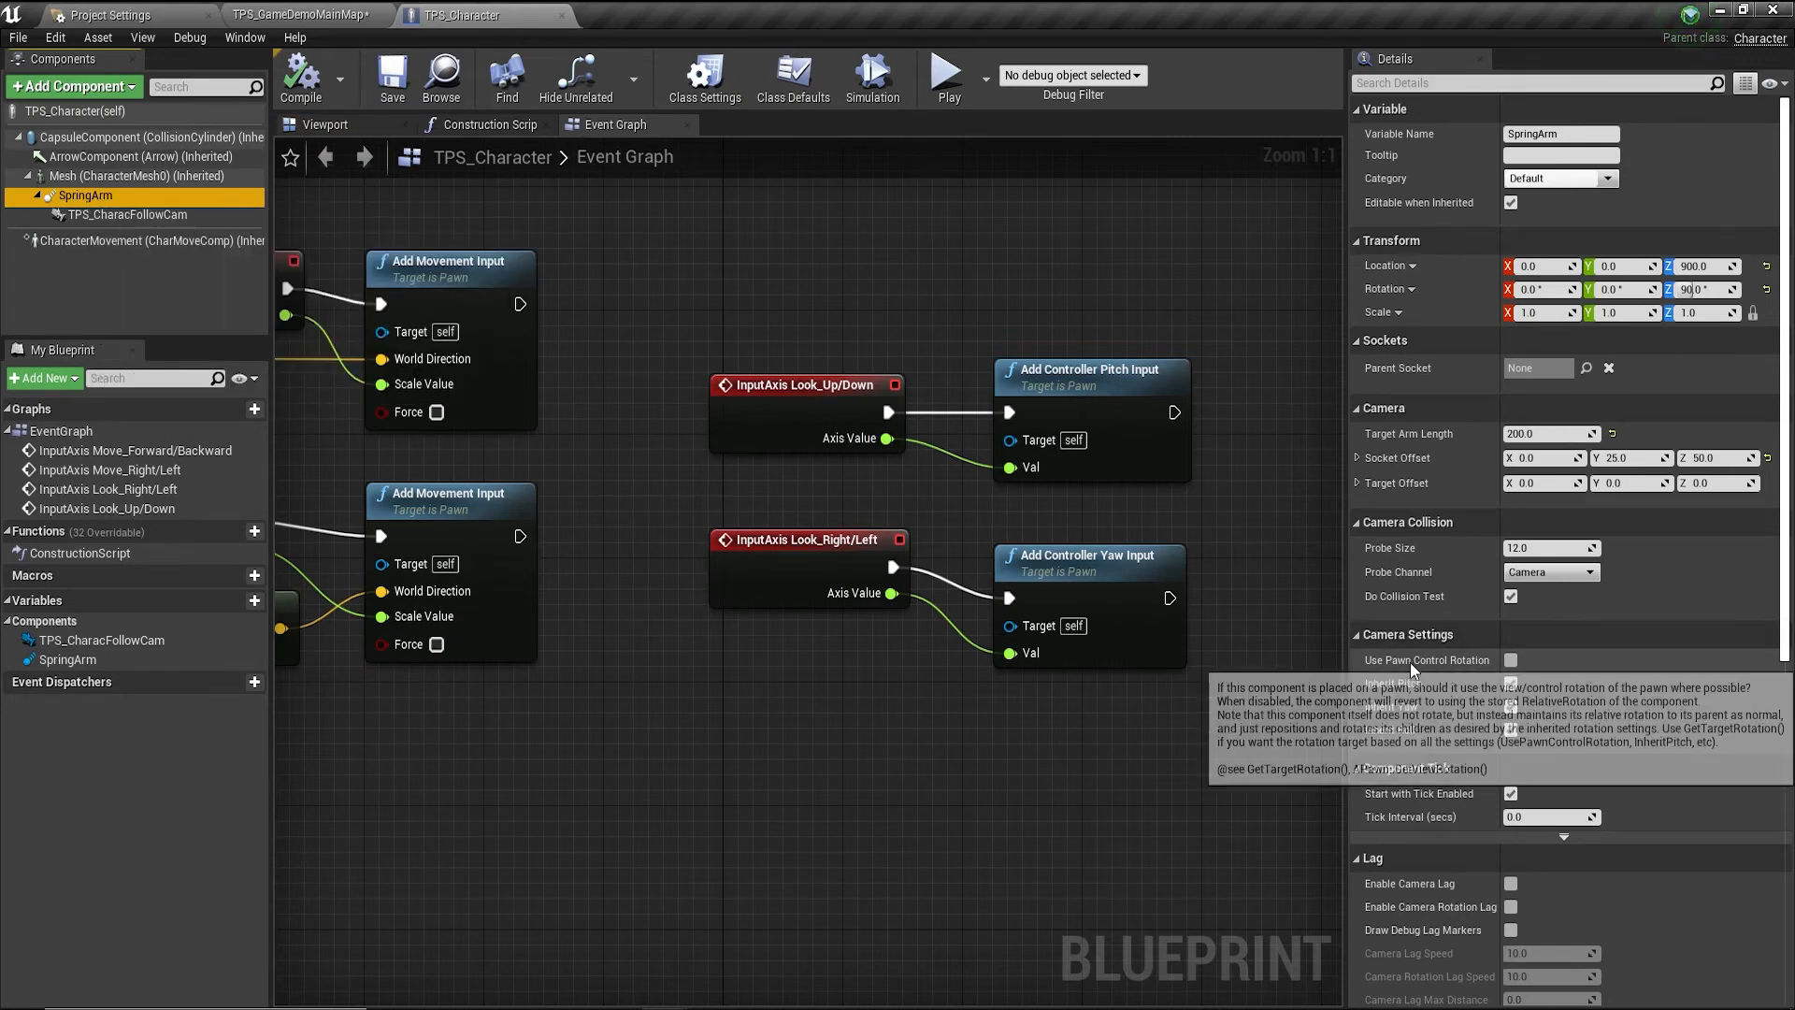
pyautogui.click(1510, 660)
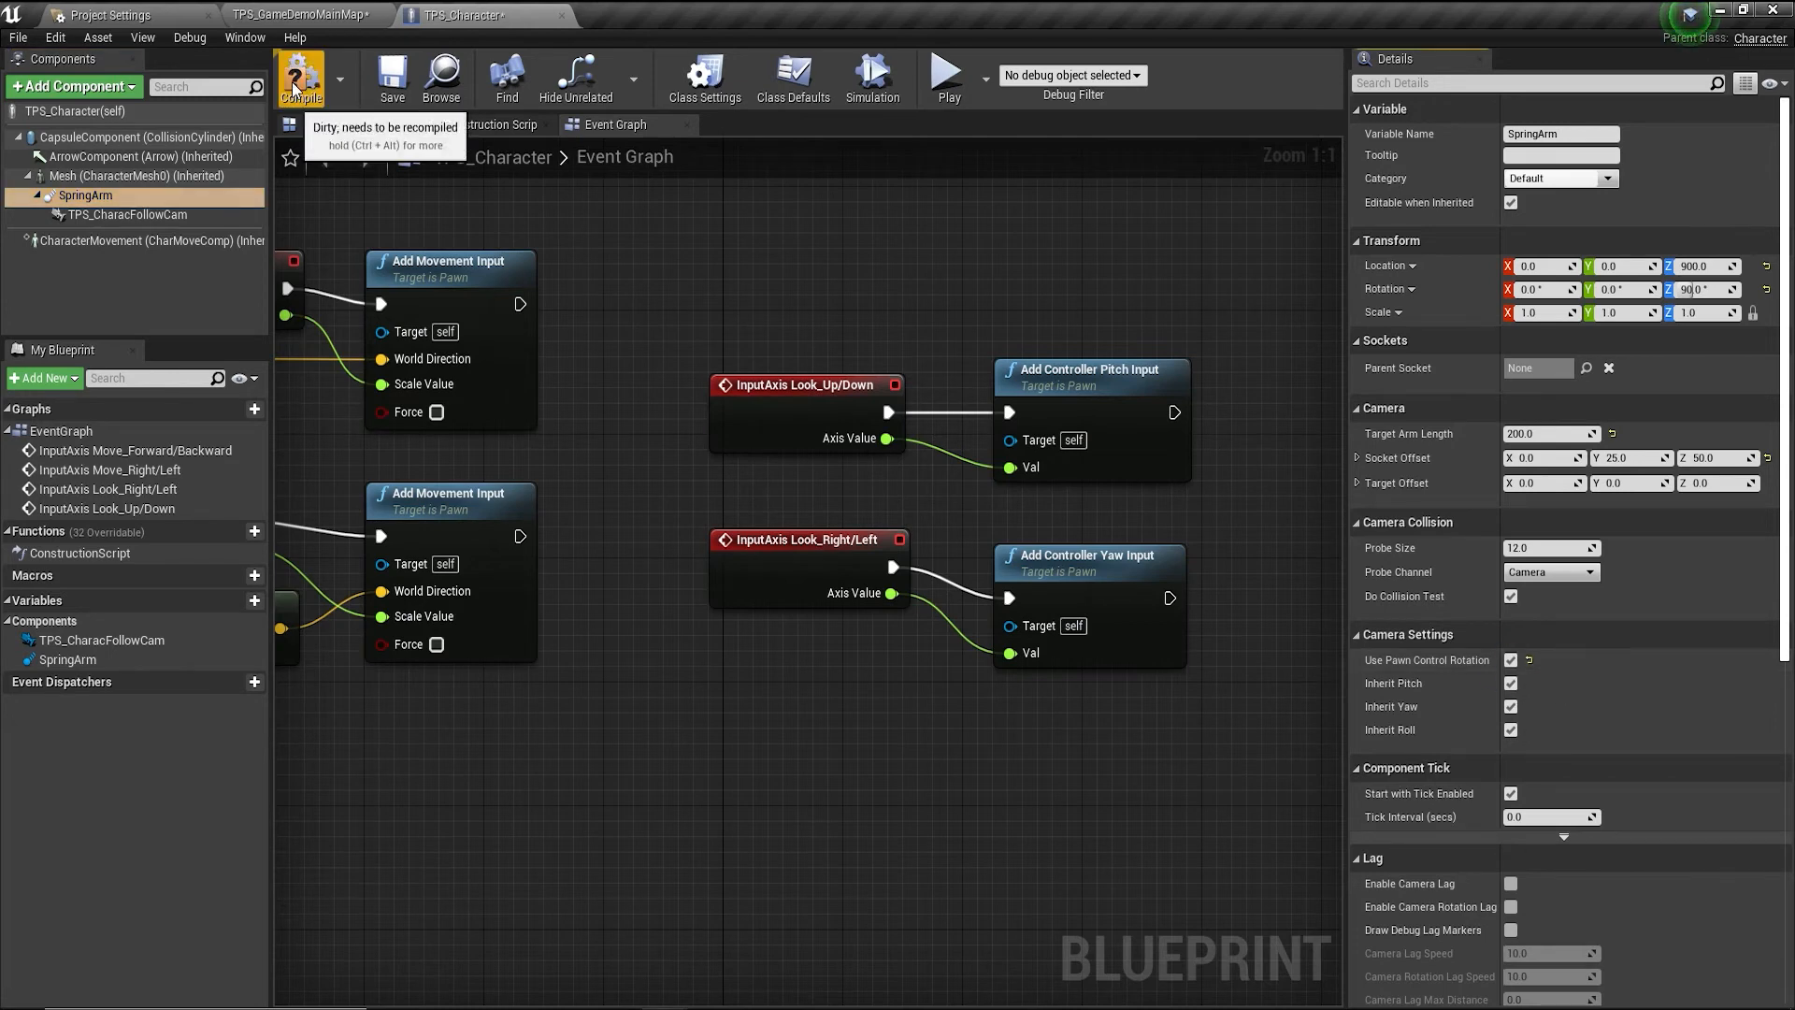
pyautogui.click(295, 89)
pyautogui.click(393, 80)
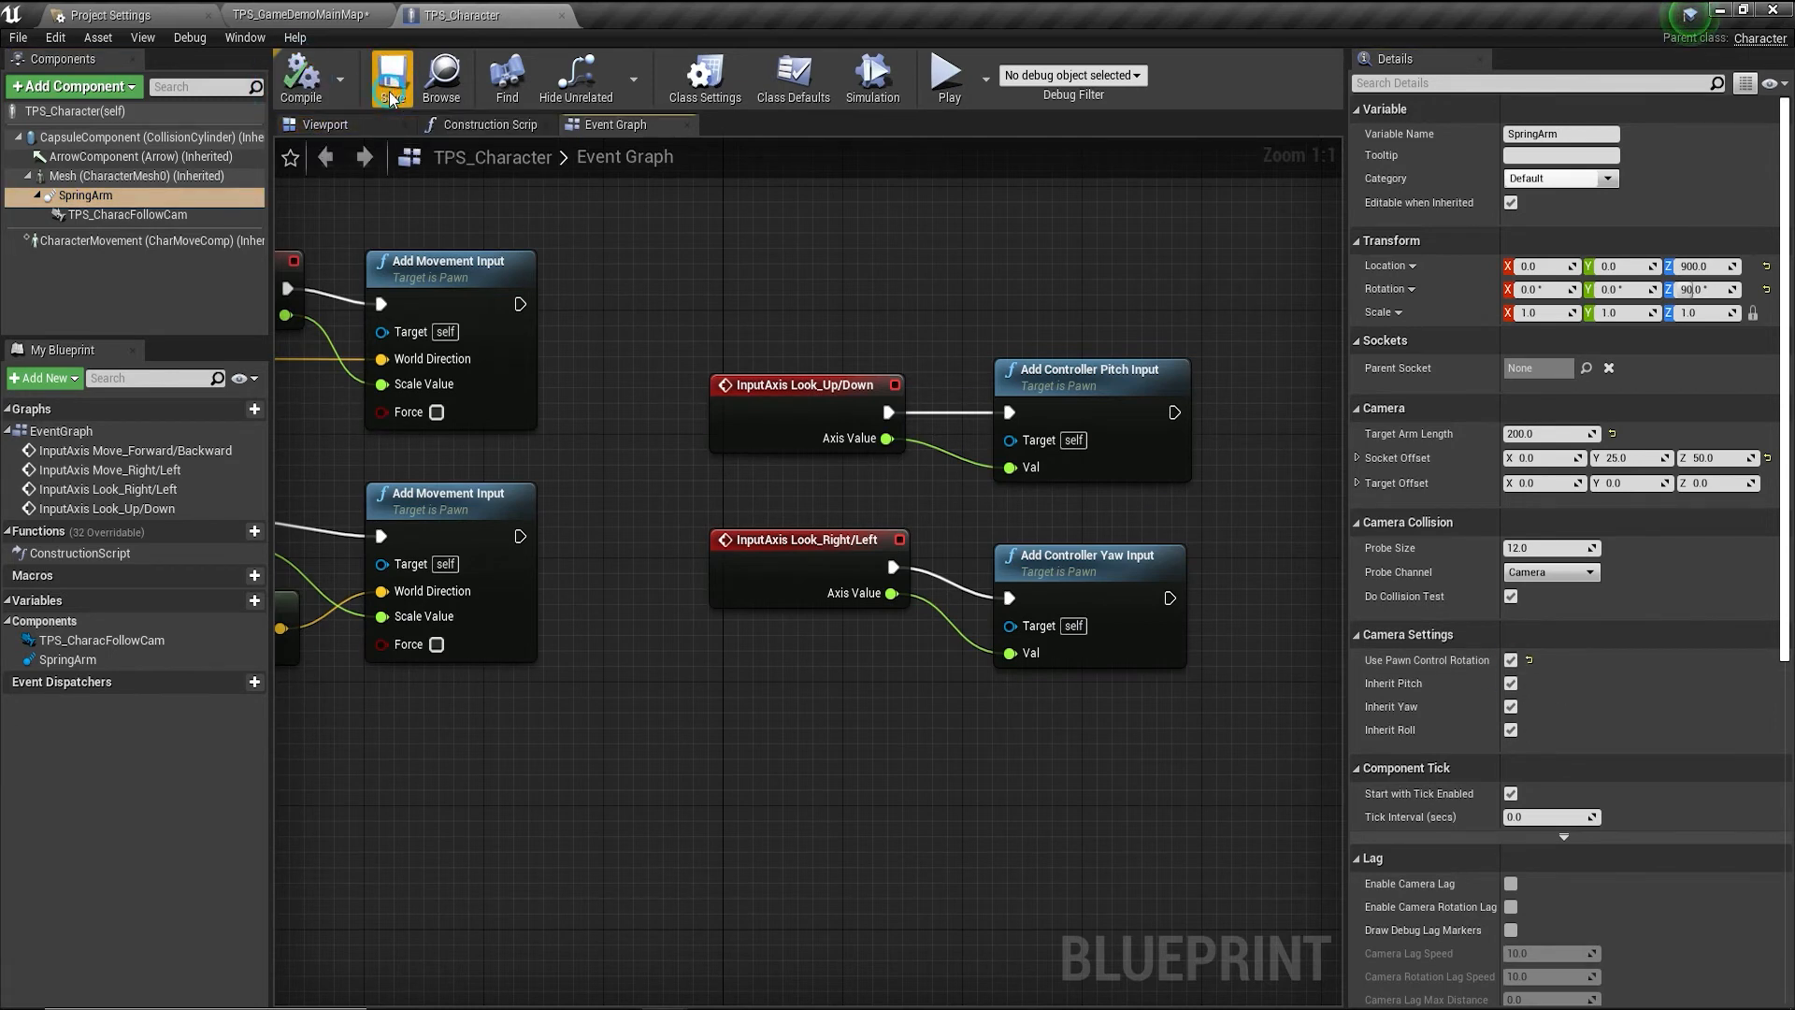
pyautogui.click(944, 79)
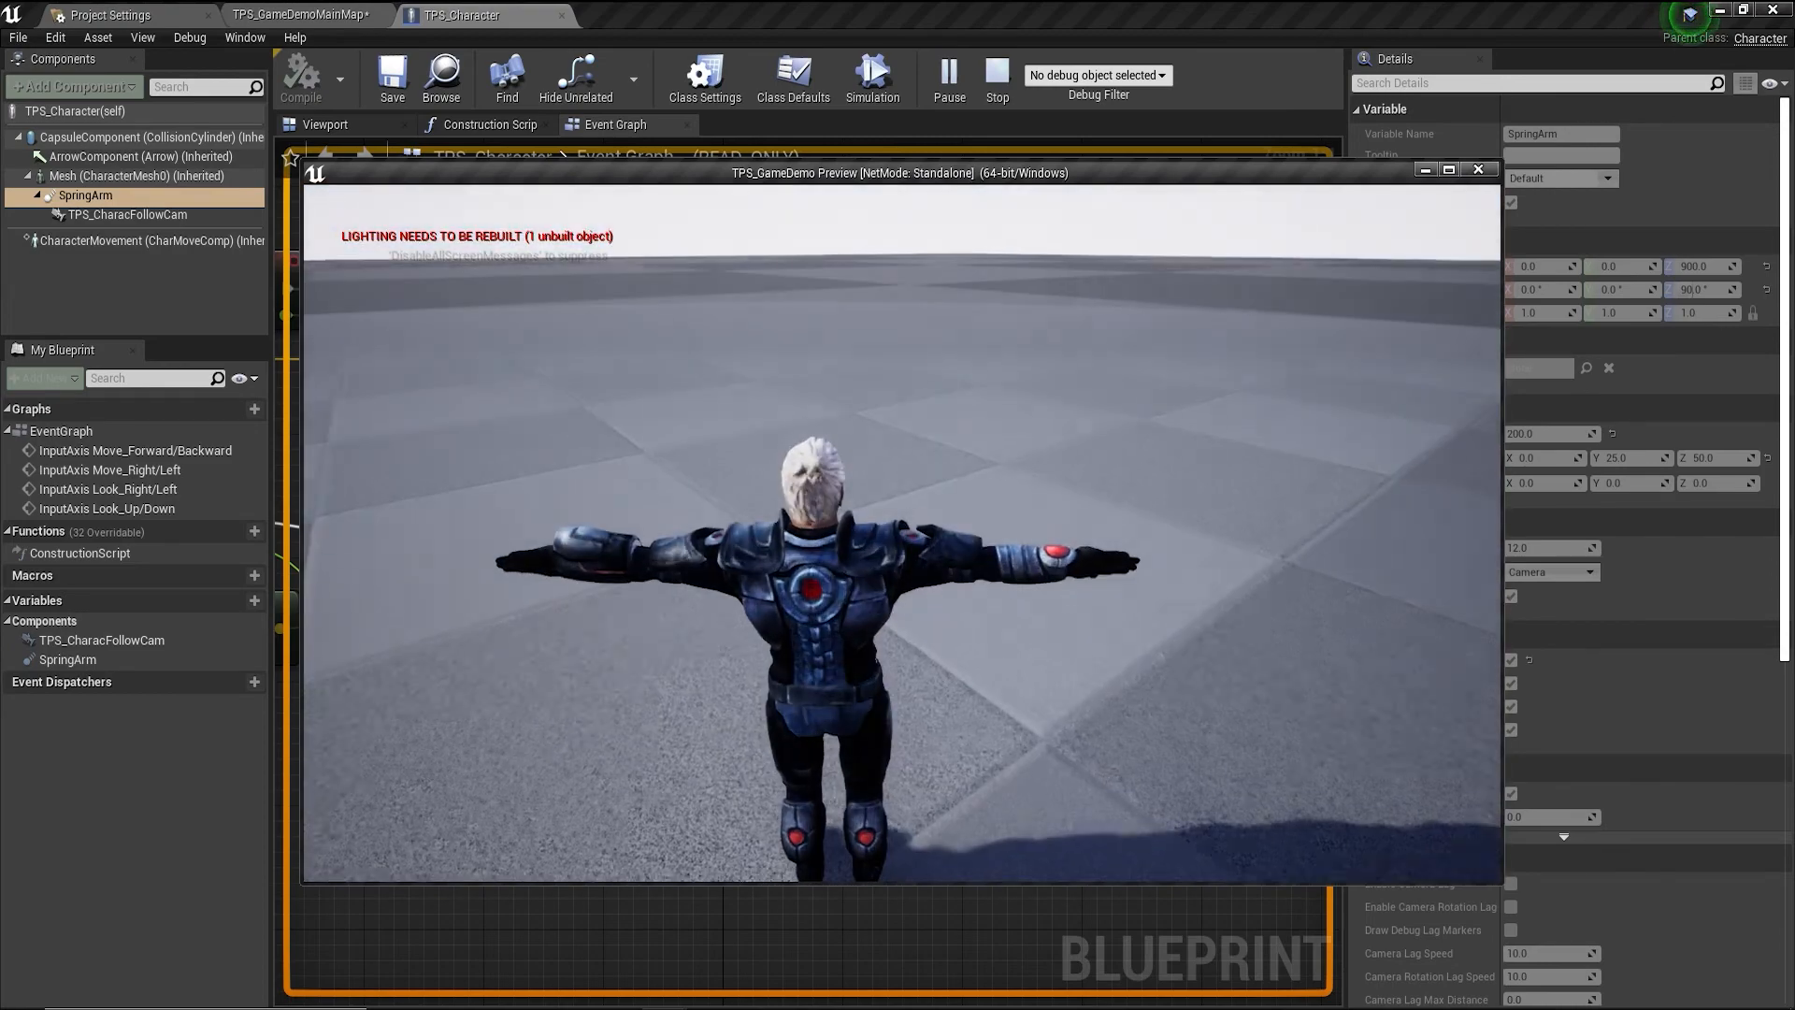
pyautogui.press('Escape')
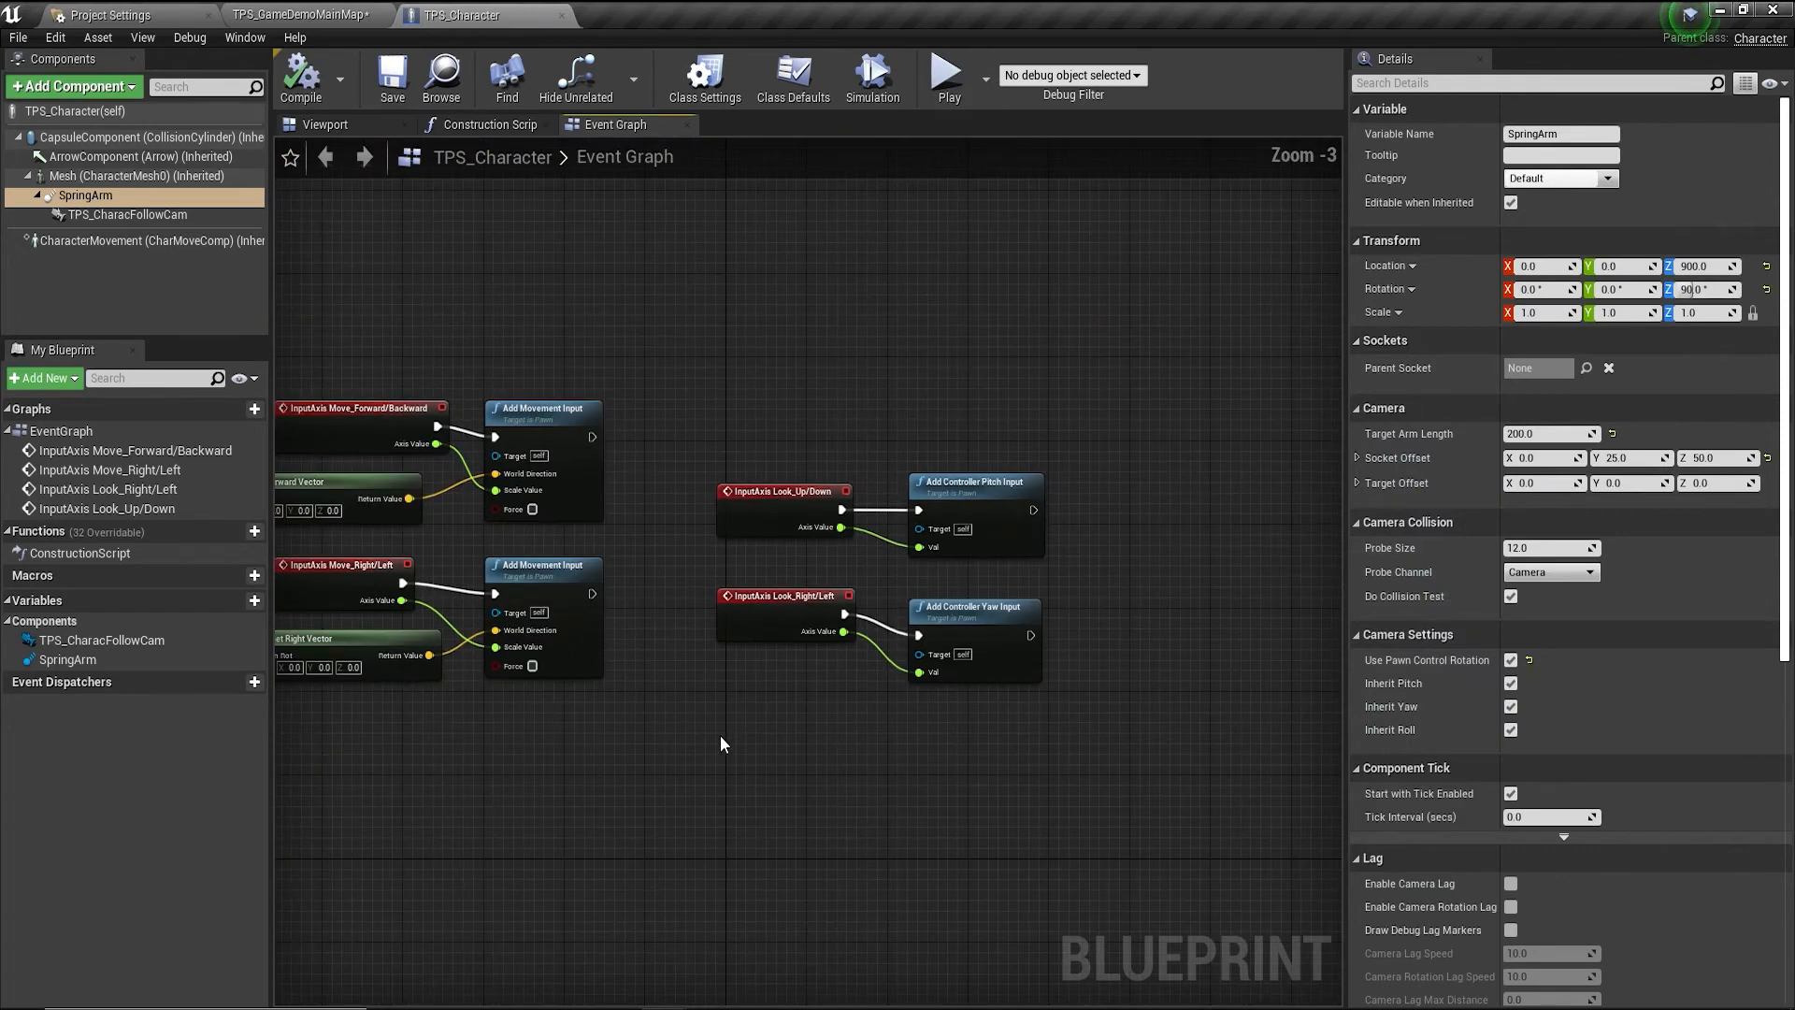
# Move the Look_Up/Down and Look_Right/Left events closer to their controller input nodes, keeping them roughly aligned.
pyautogui.moveTo(720, 744); pyautogui.dragTo(693, 785, button='right')
pyautogui.scroll(3, 933, 748)
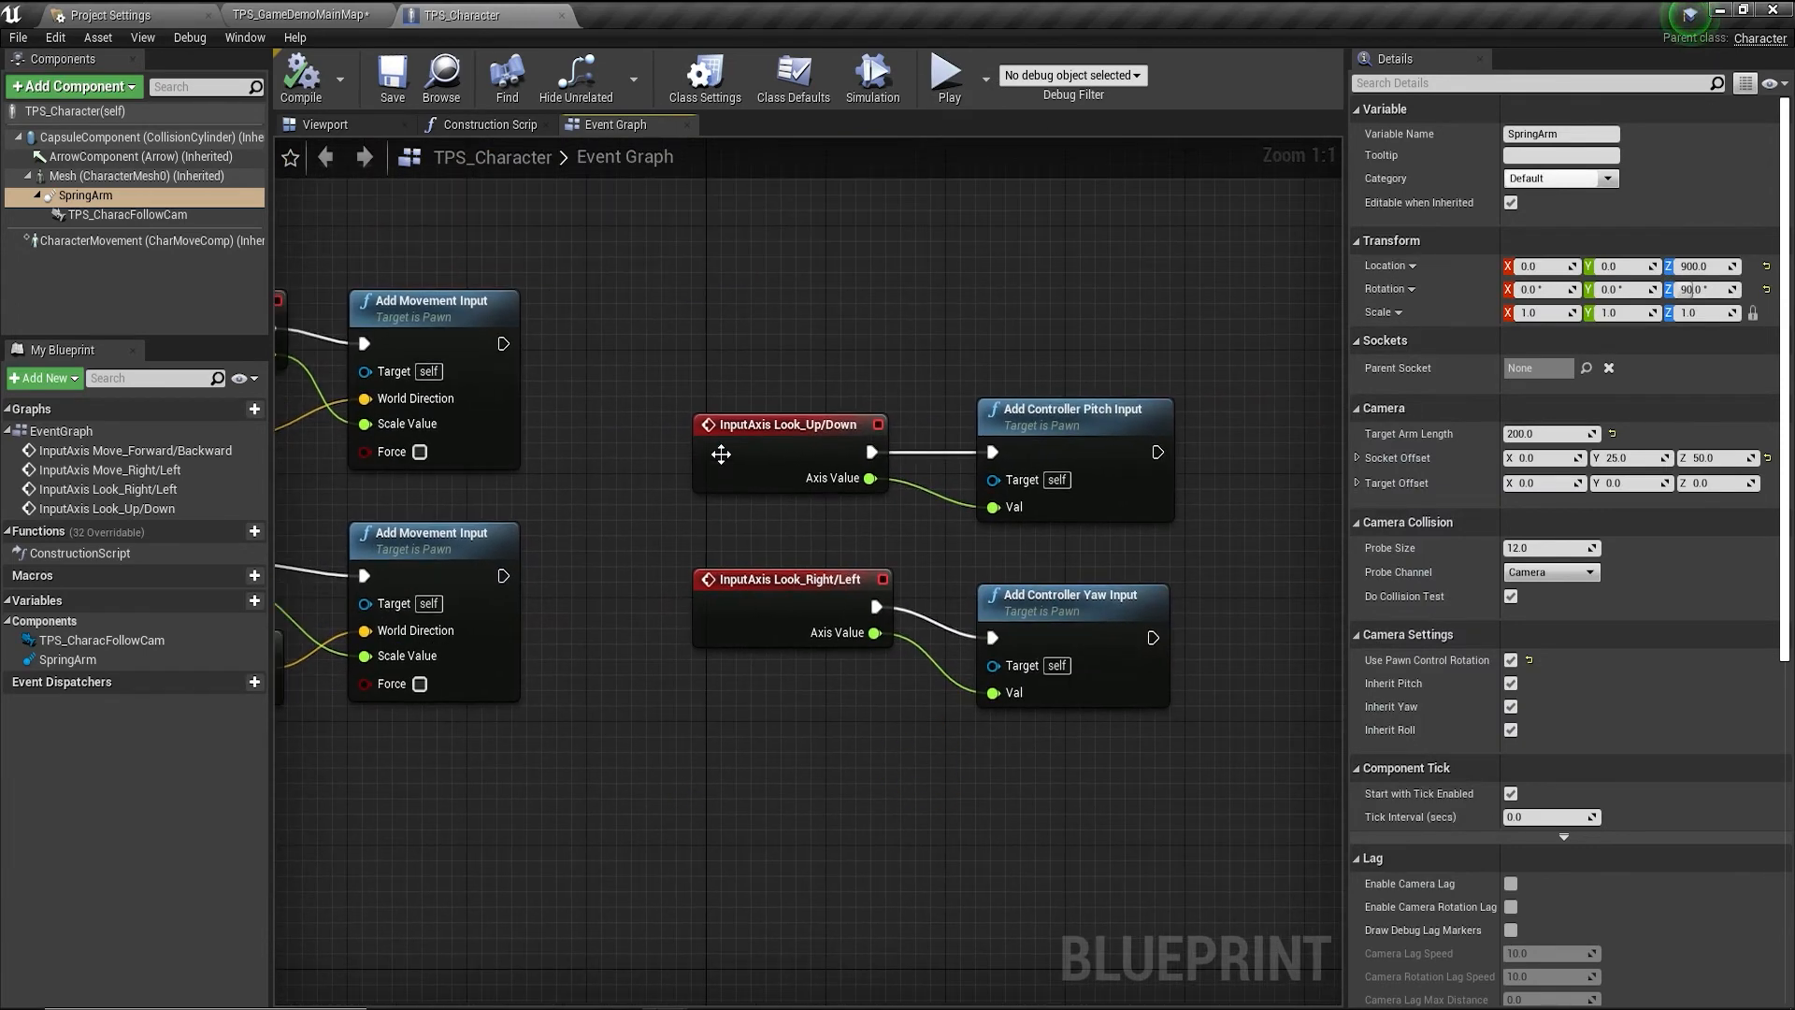
pyautogui.moveTo(758, 432); pyautogui.dragTo(803, 430)
pyautogui.moveTo(746, 587); pyautogui.dragTo(790, 588)
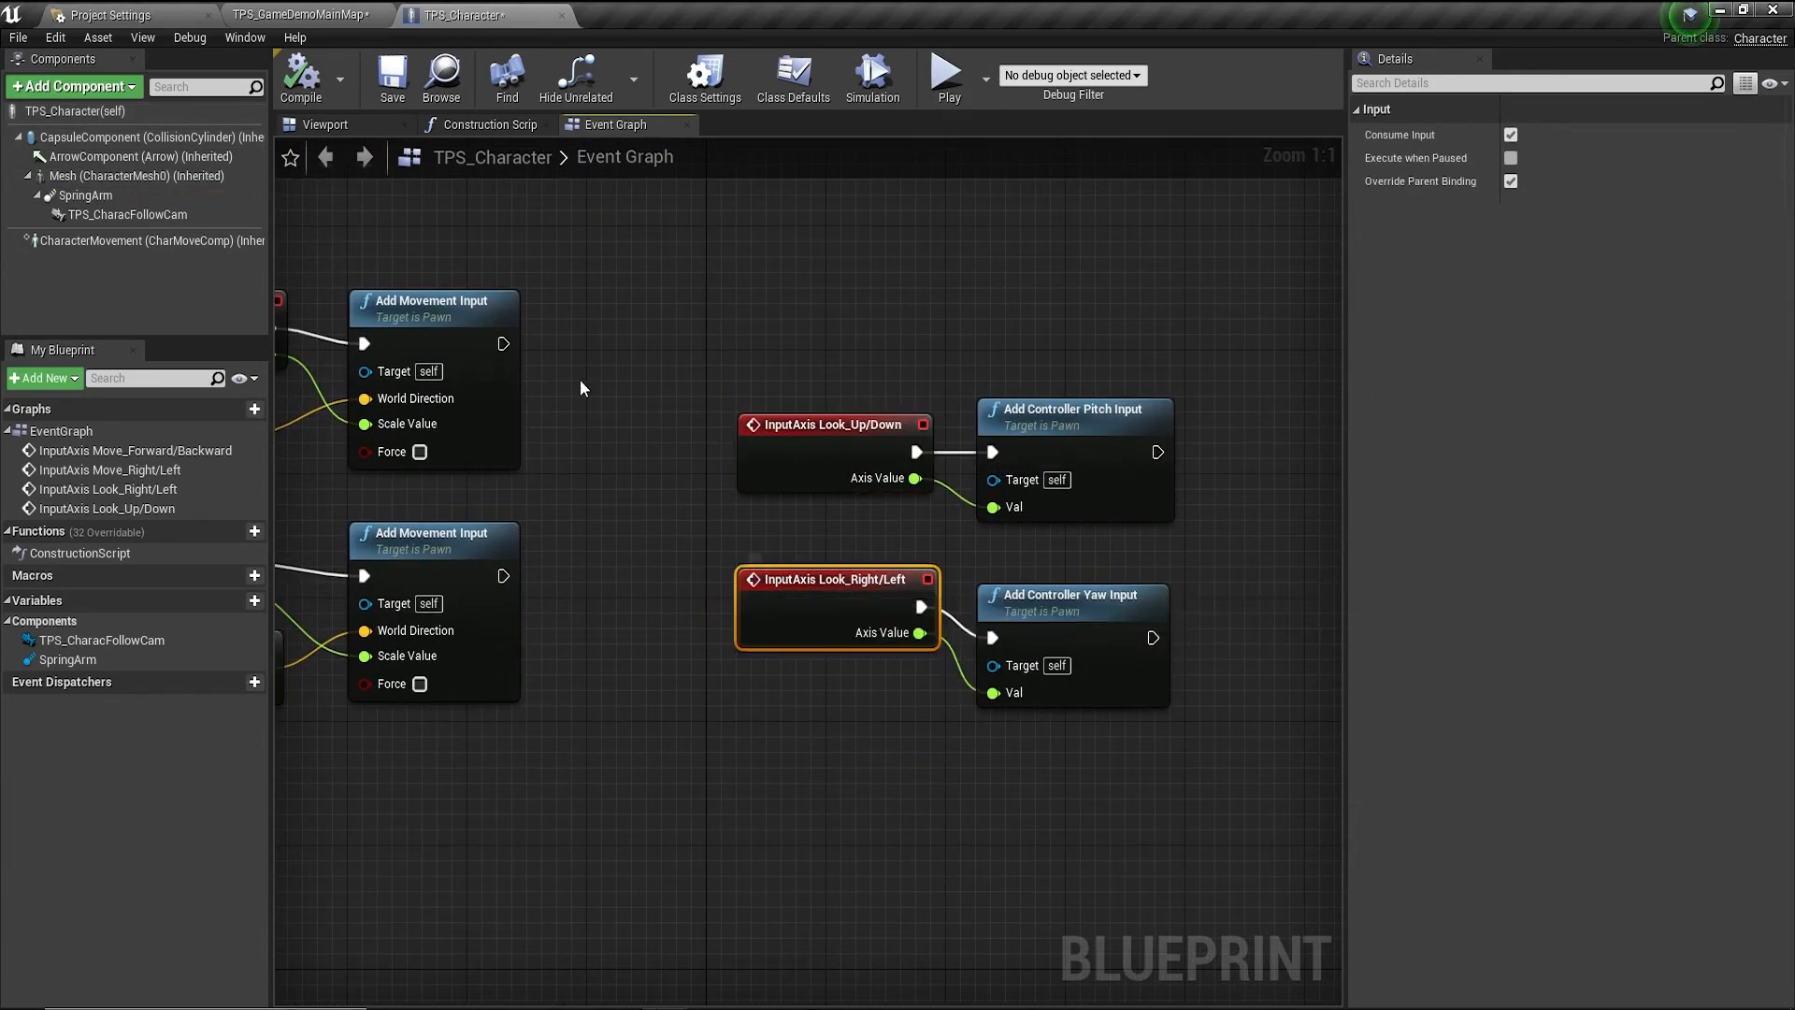
# Play-test the character by walking forward and turning the camera to check the movement direction, and end the preview.
pyautogui.click(946, 76)
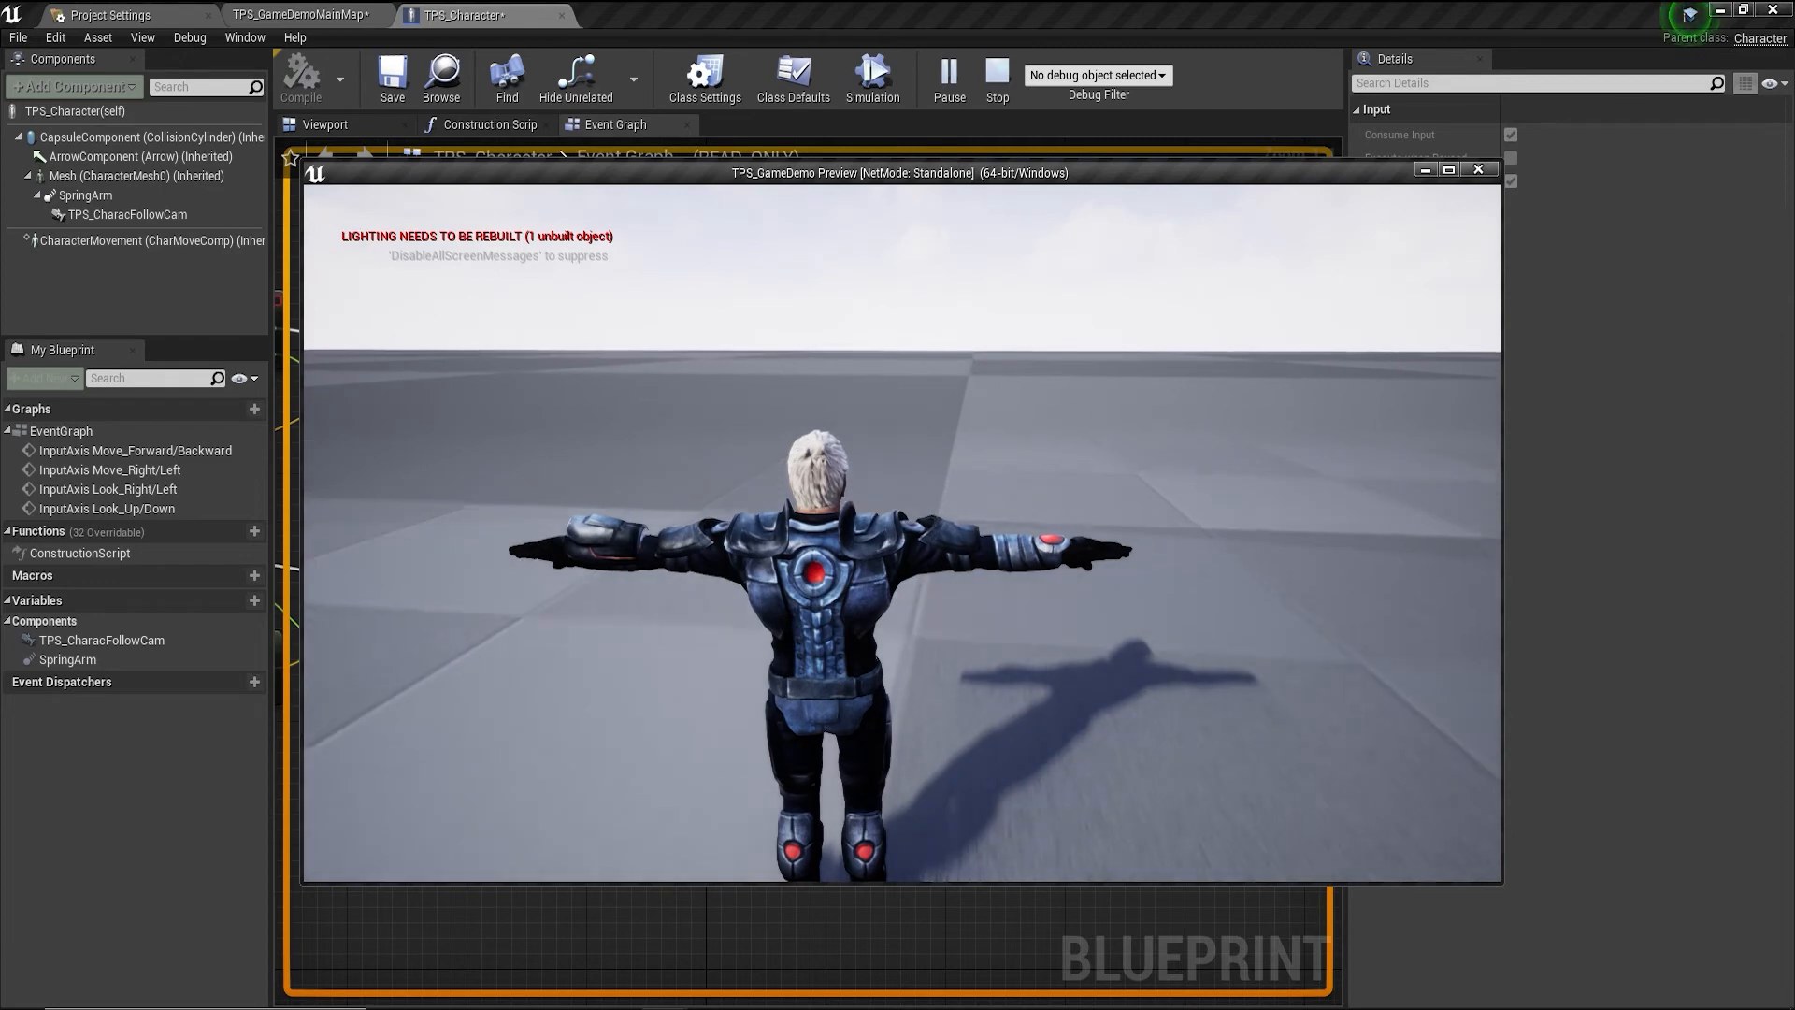
pyautogui.press('w')
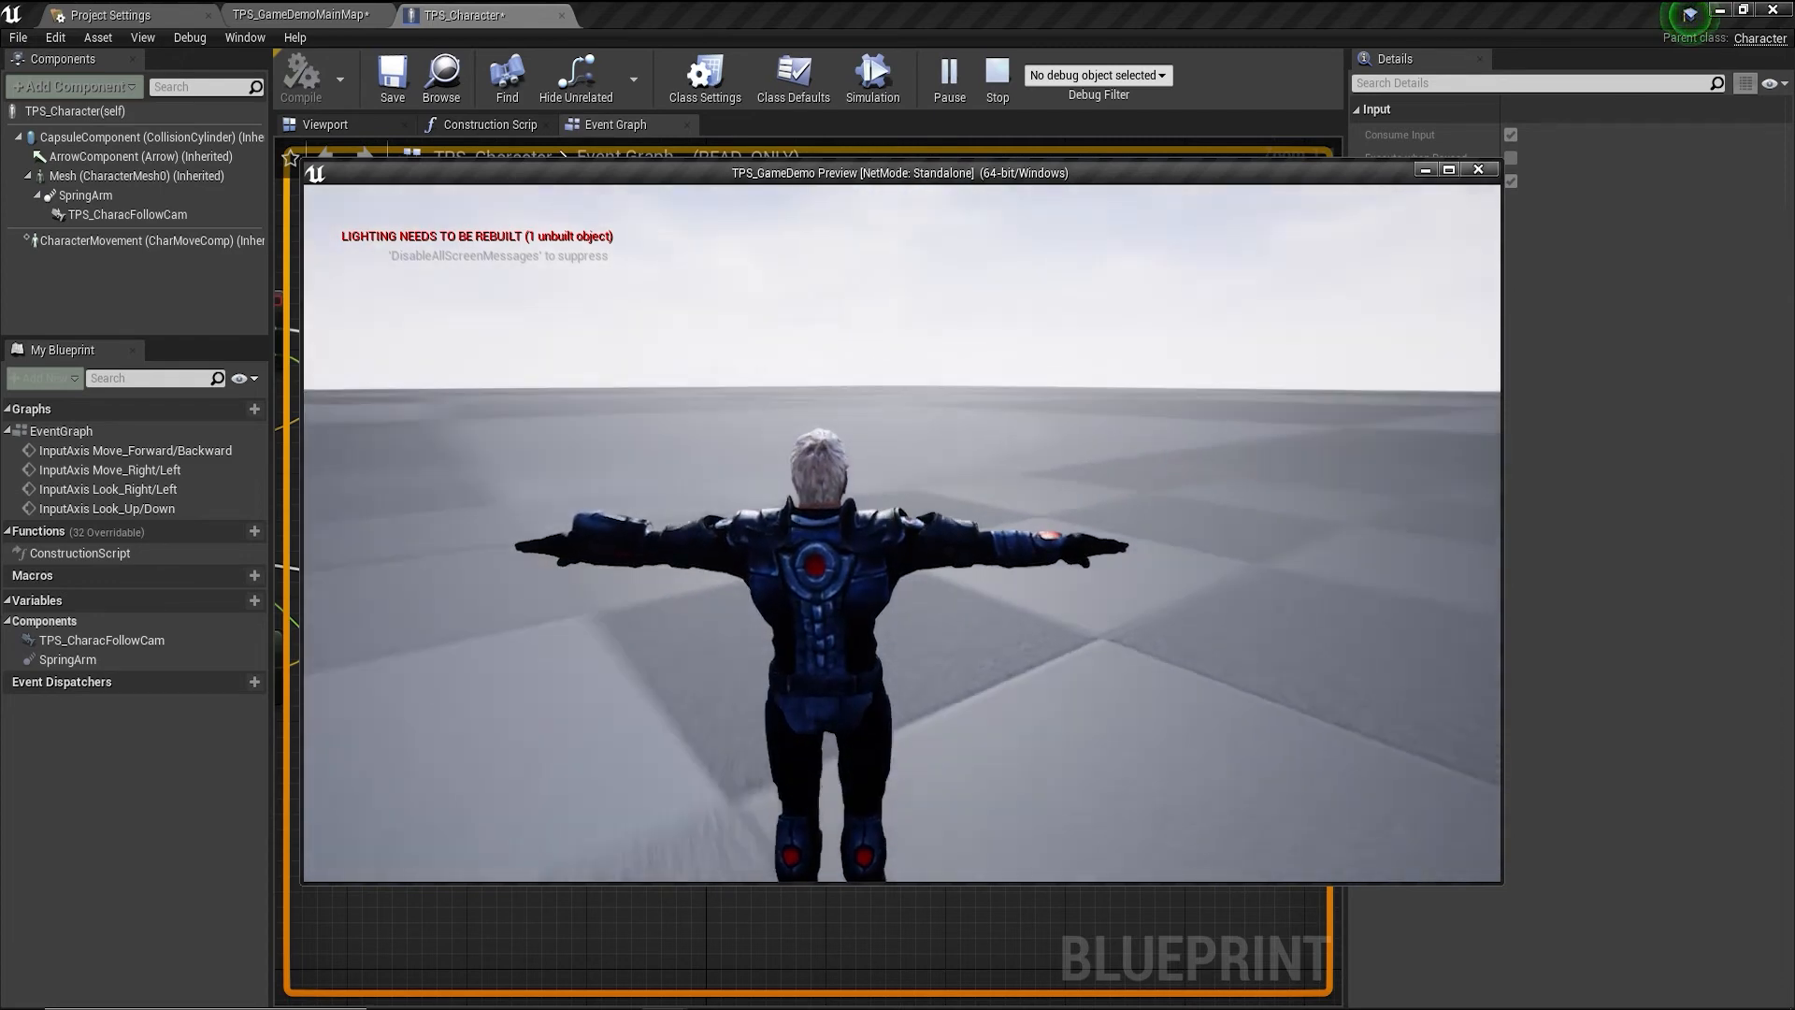
pyautogui.press('w')
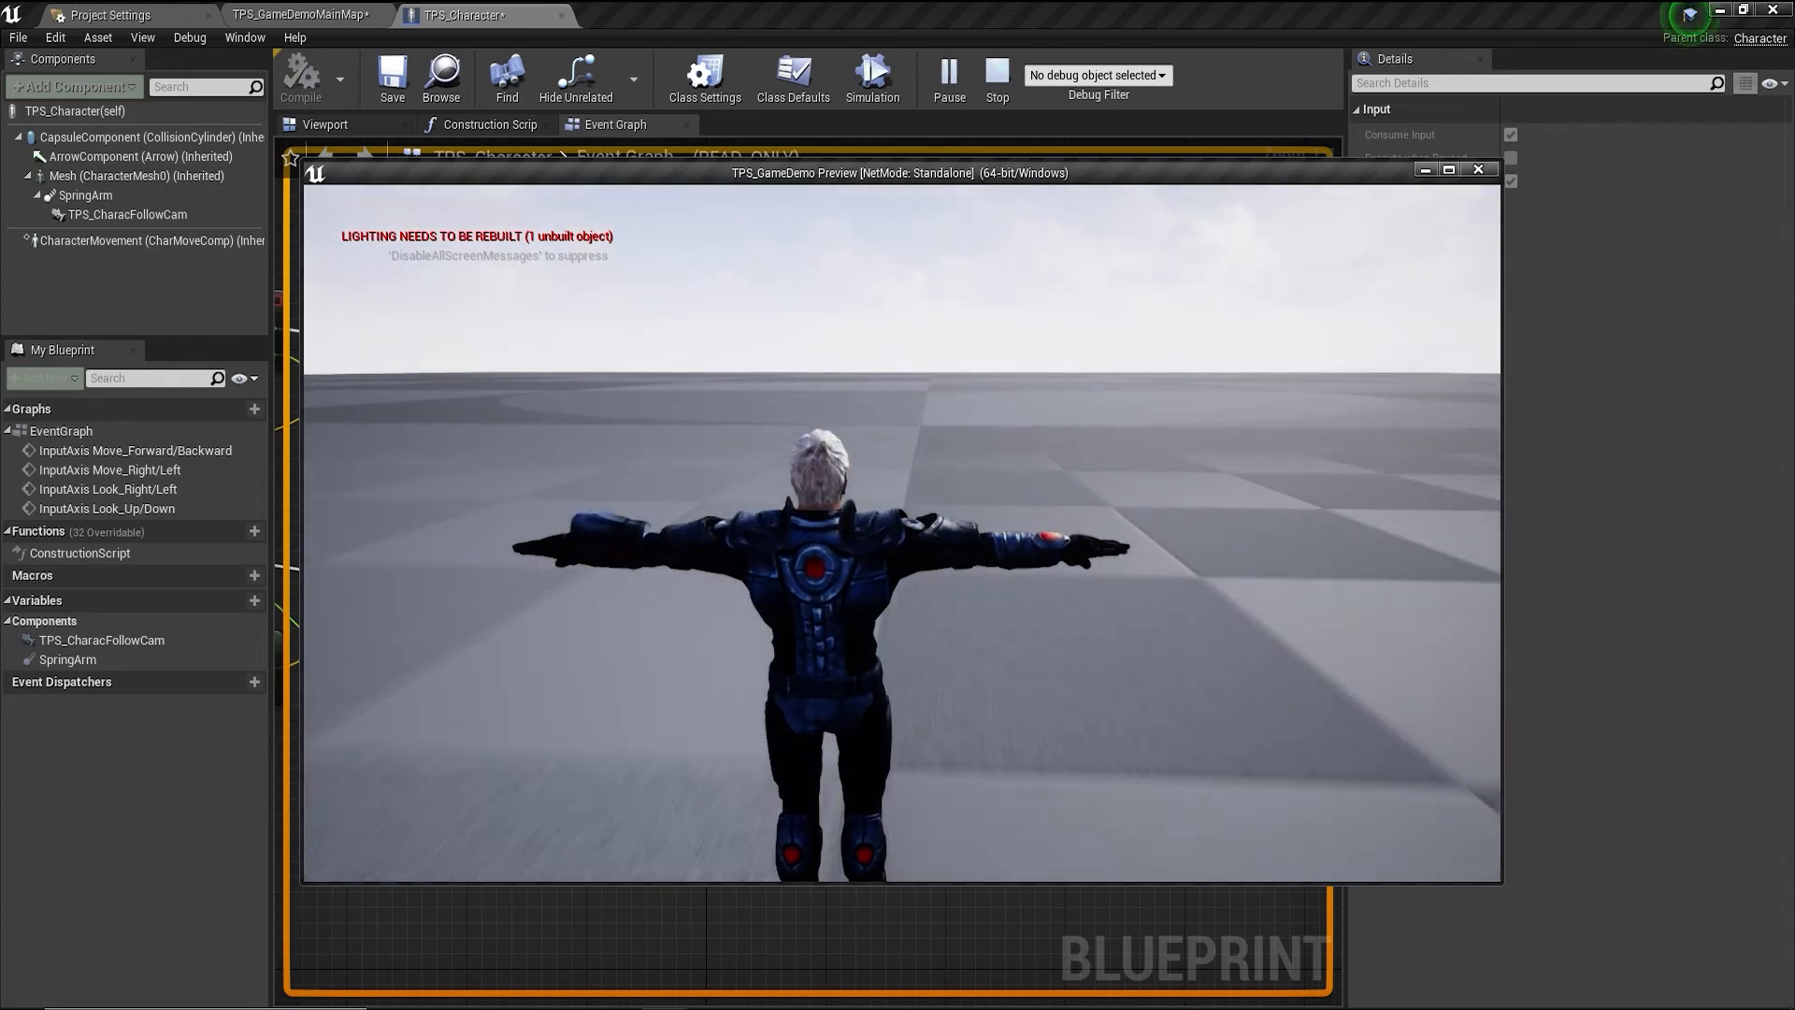
pyautogui.press('w')
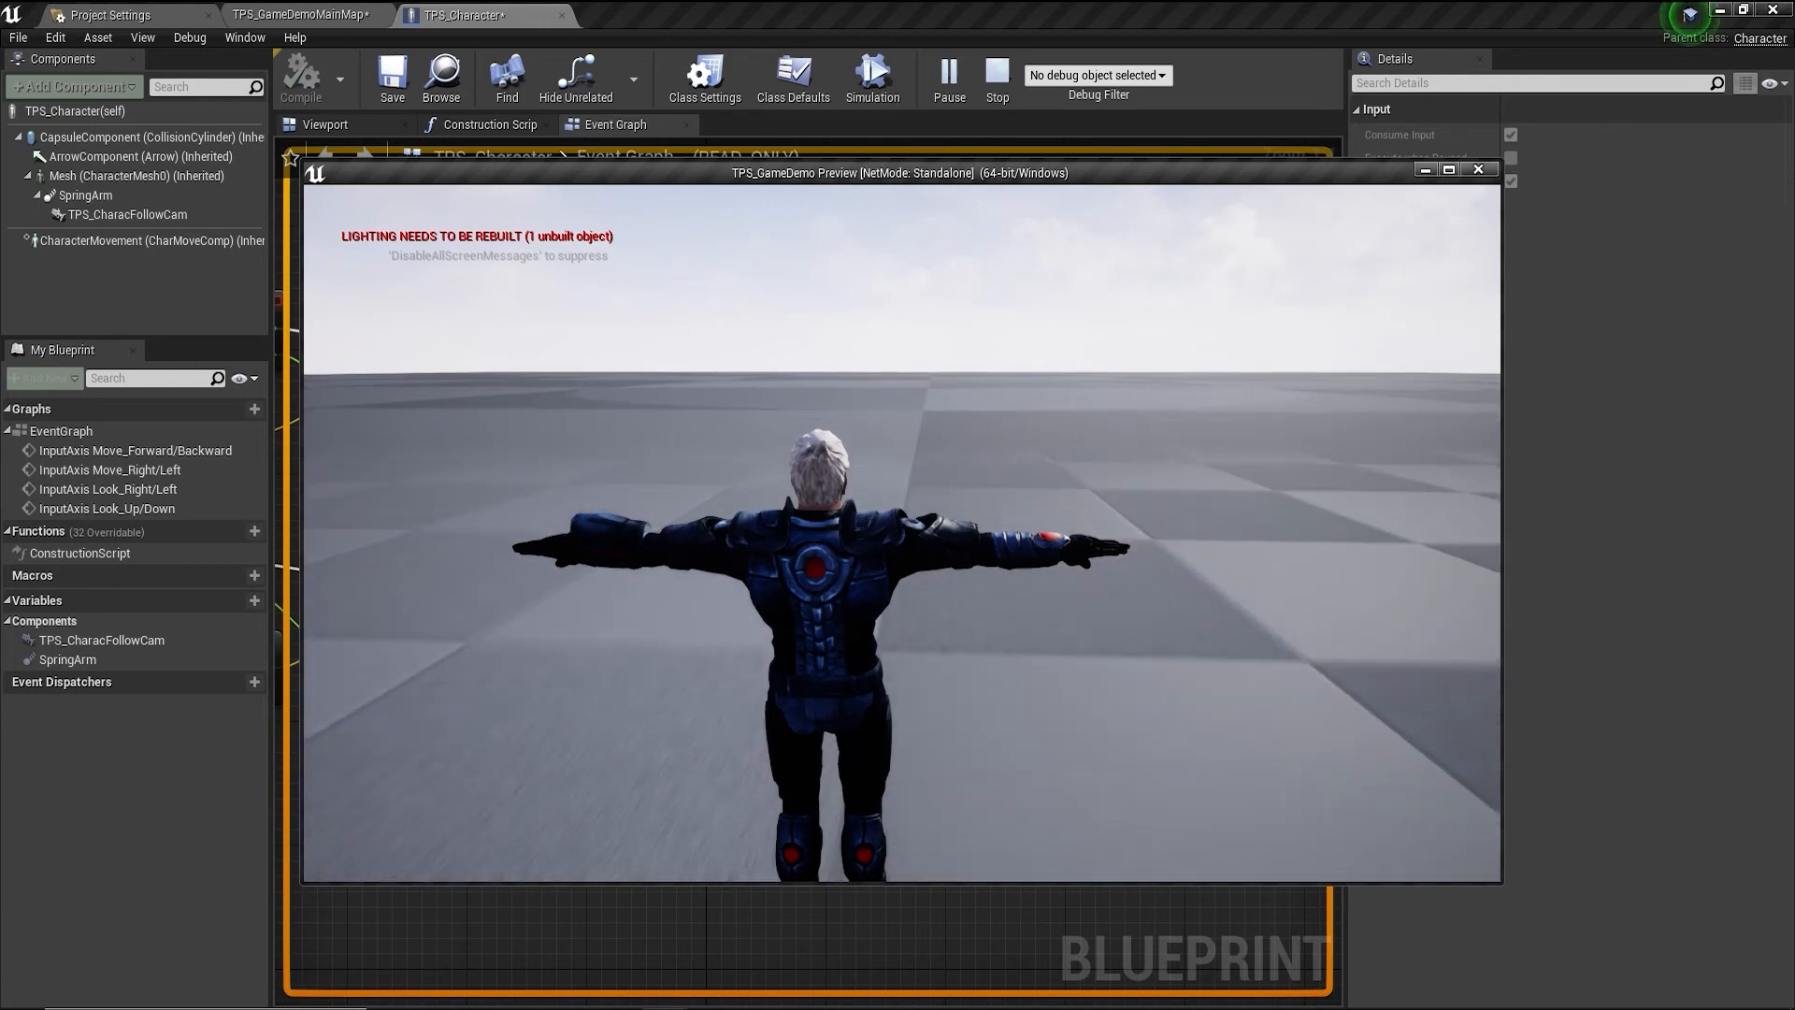
pyautogui.press('w')
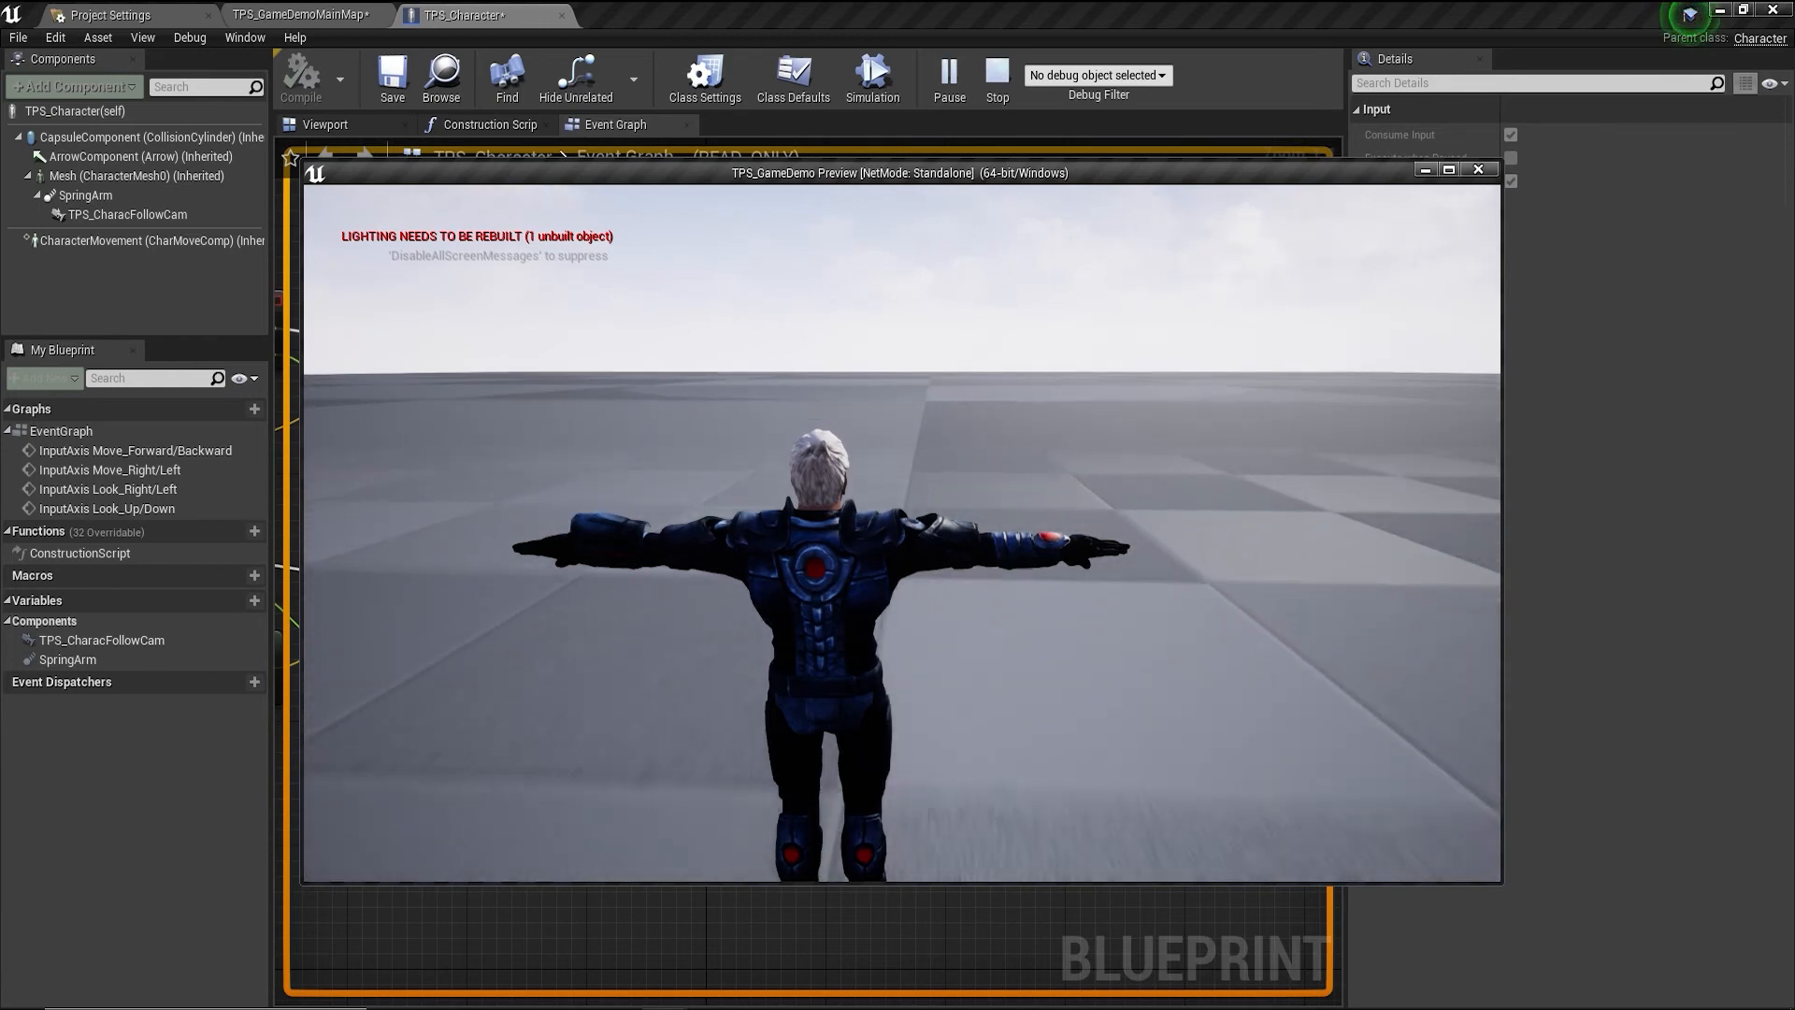
pyautogui.press('w')
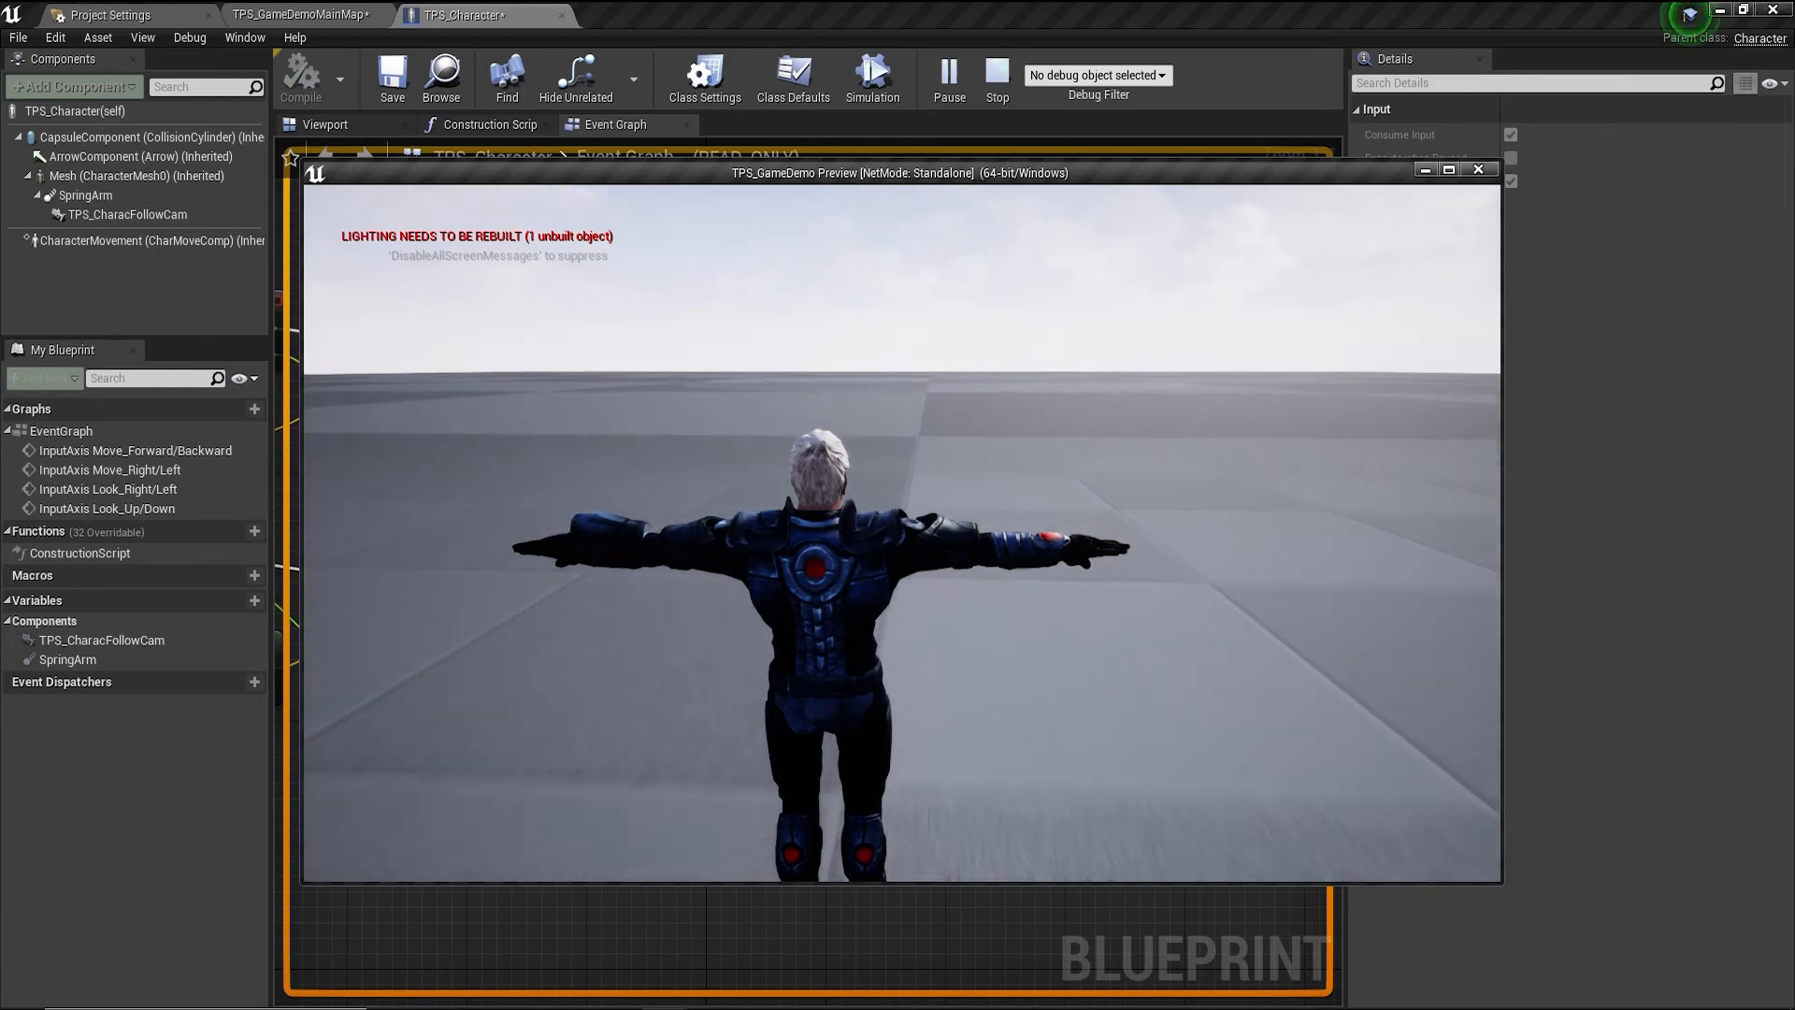
pyautogui.press('w')
pyautogui.press('Escape')
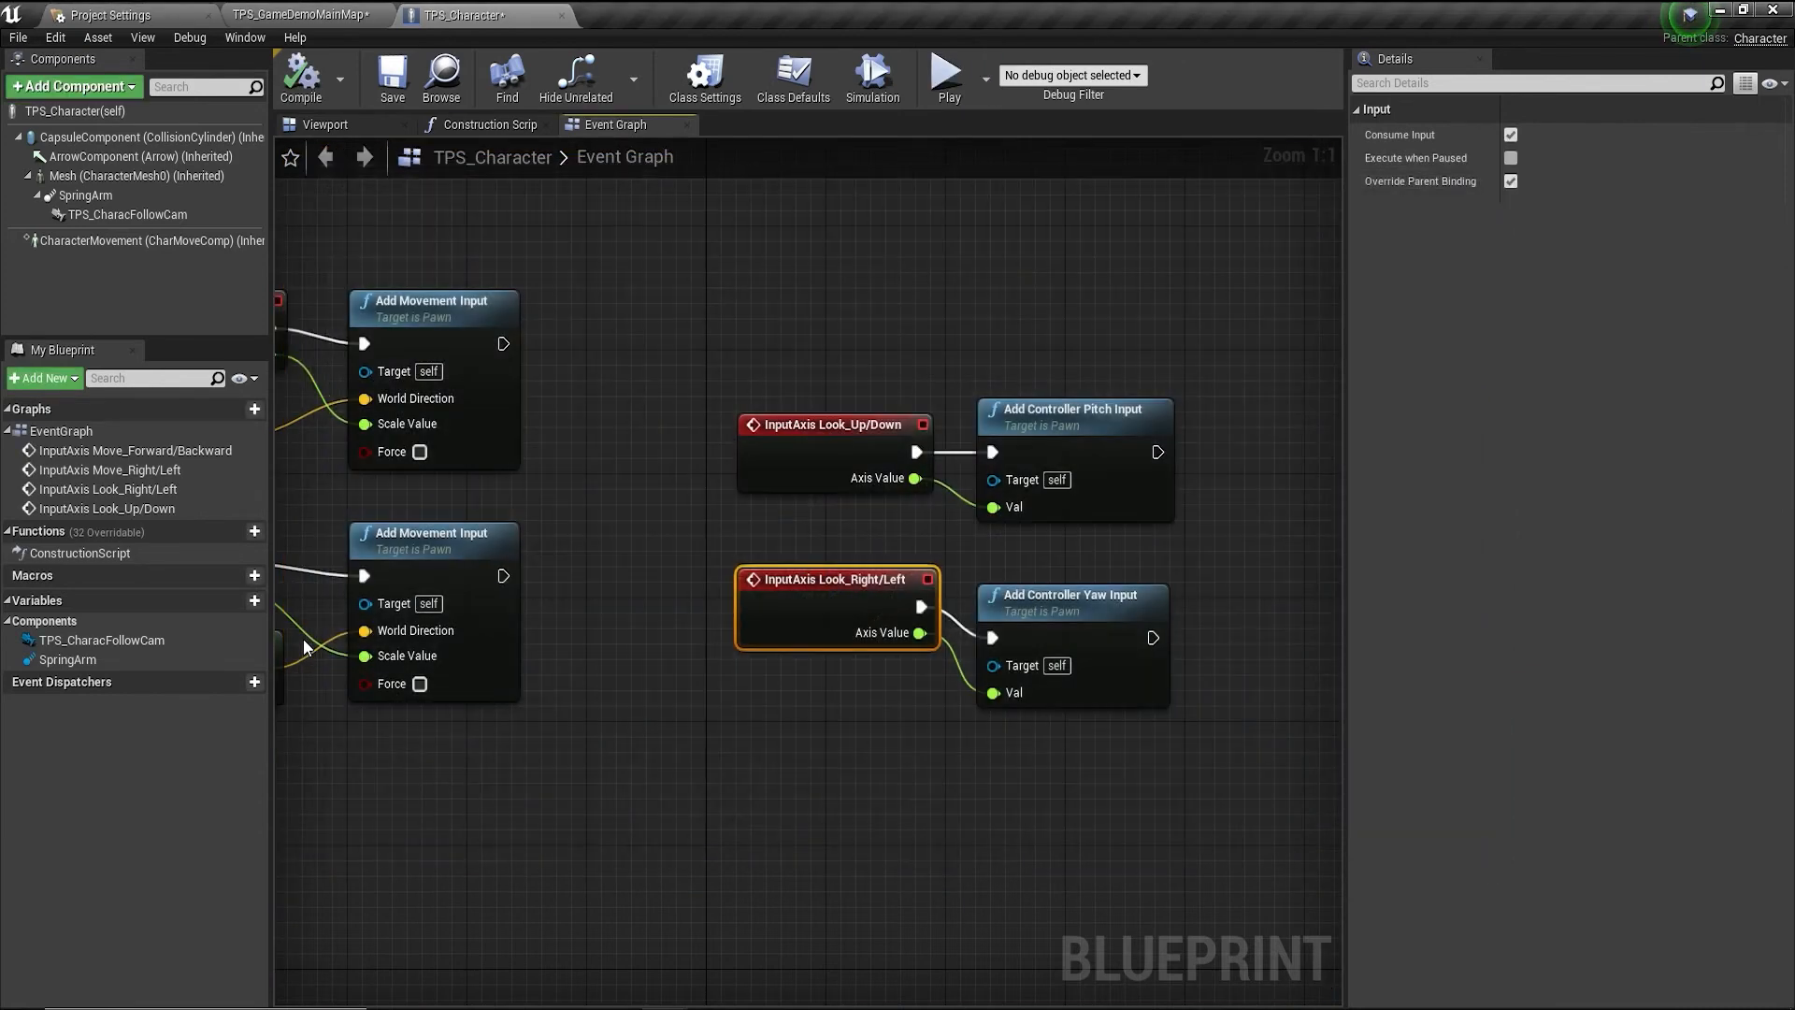
# Move Get Forward Vector and Get Right Vector to the left of their movement events and pull a wire from Get Forward Vector's In Rot.
pyautogui.moveTo(609, 471); pyautogui.dragTo(1038, 514, button='right')
pyautogui.scroll(-3, 997, 643)
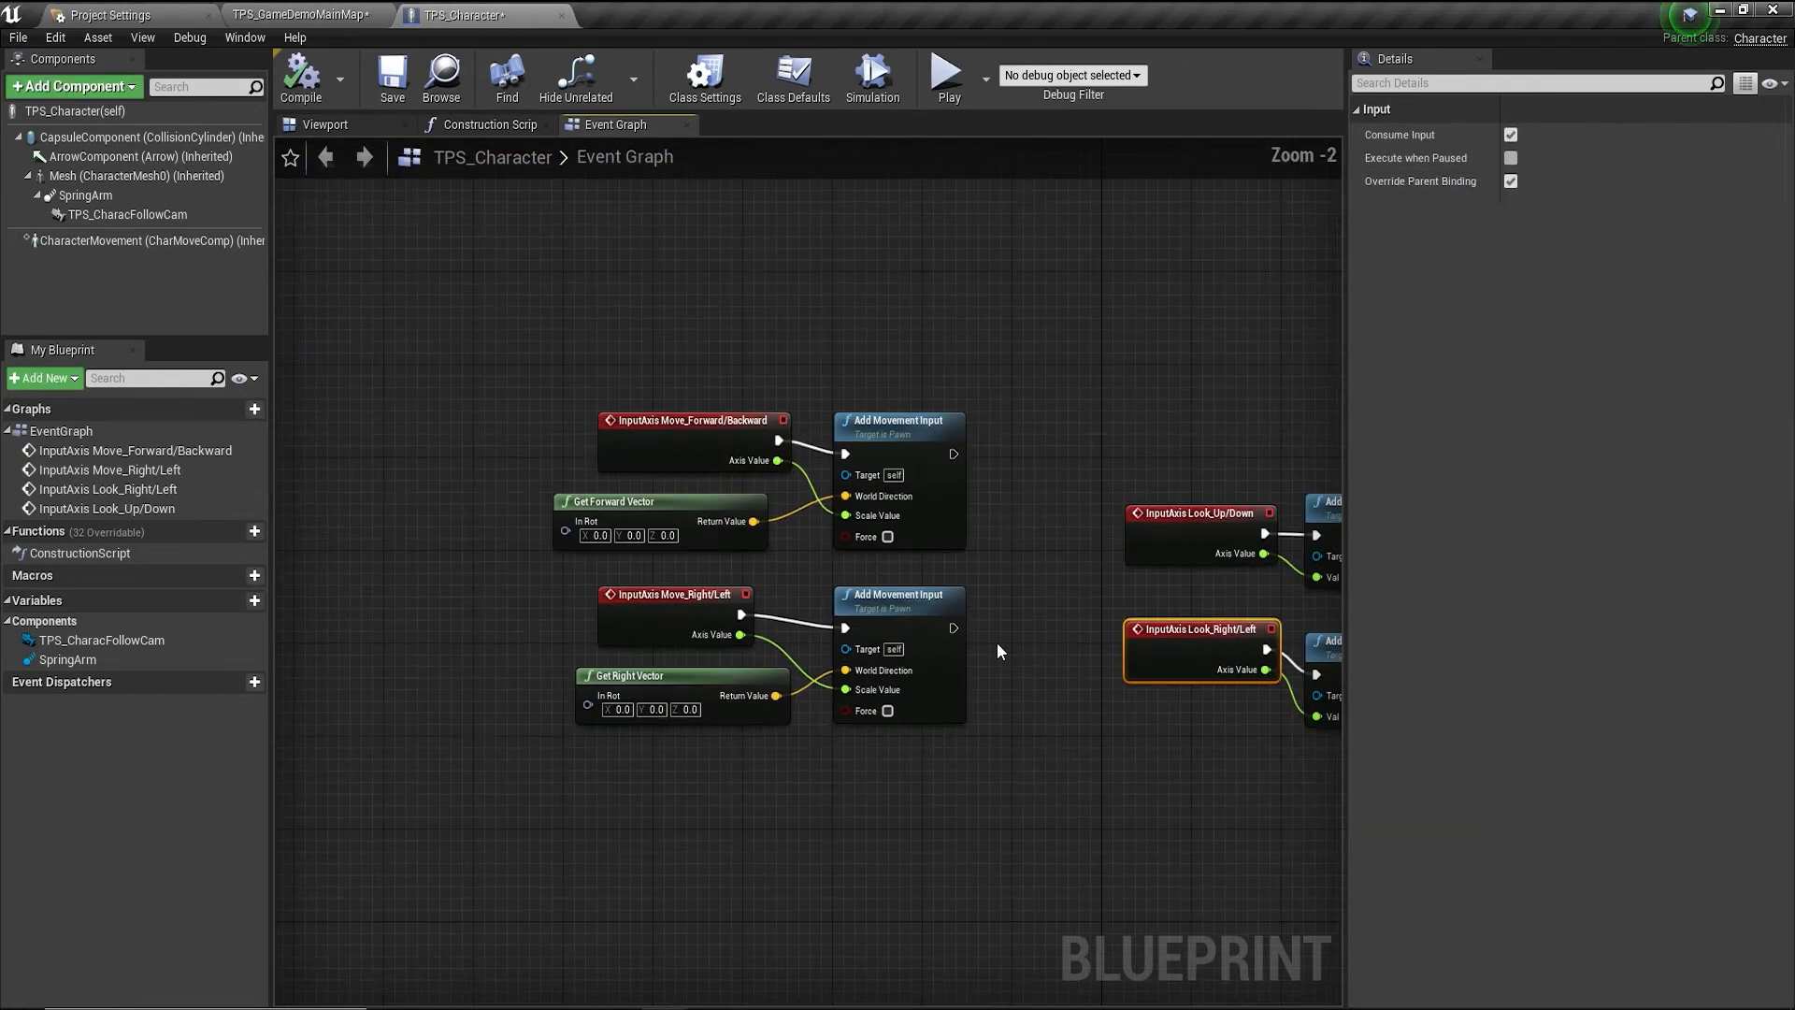
pyautogui.scroll(1, 653, 621)
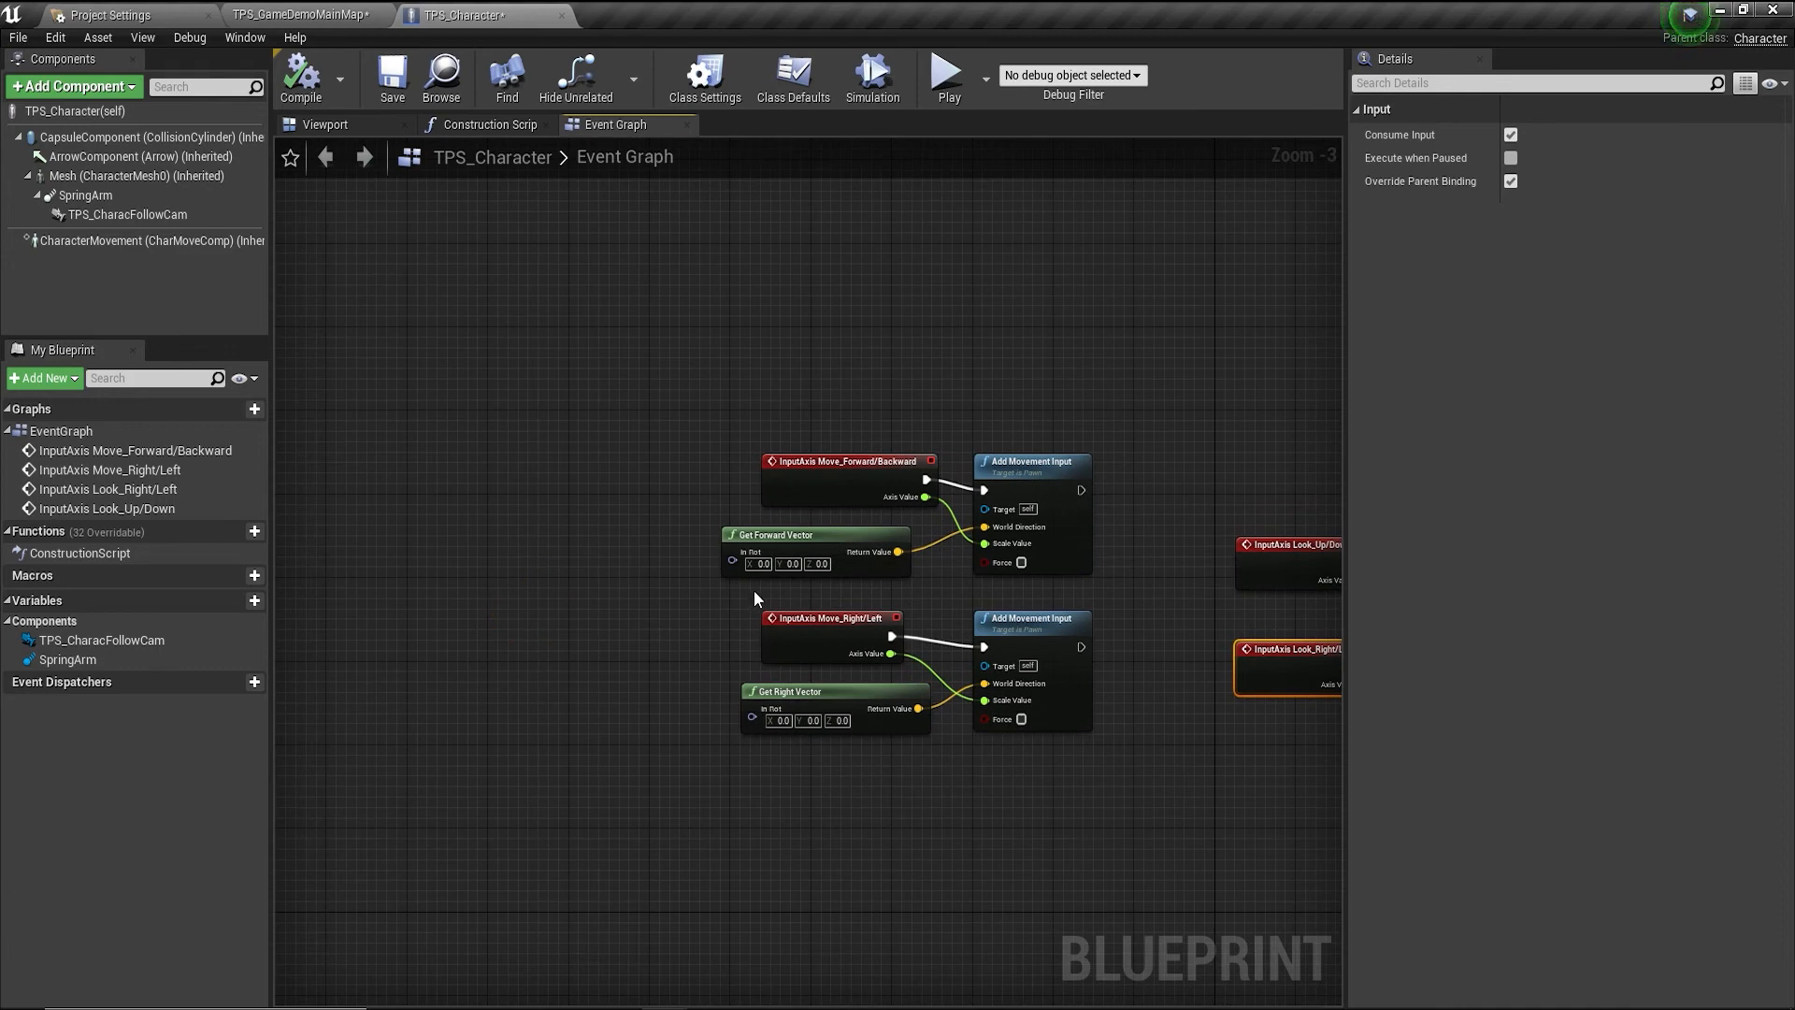
pyautogui.scroll(2, 753, 594)
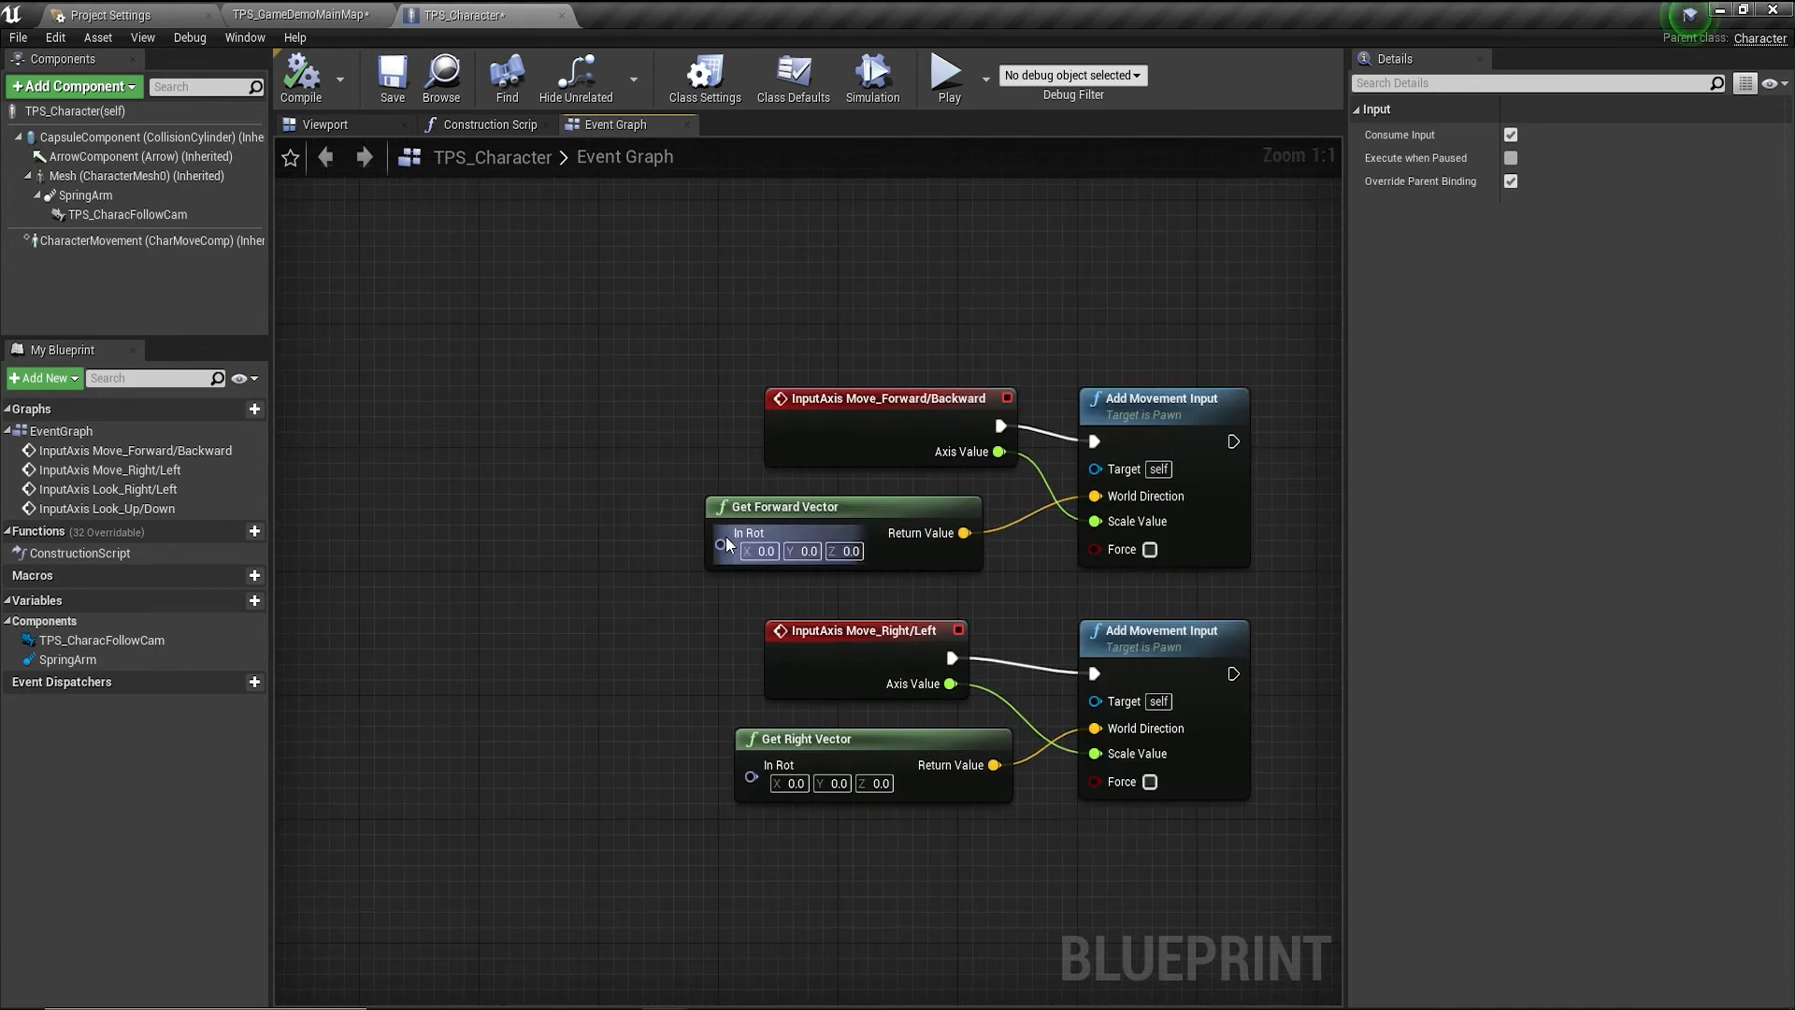
pyautogui.moveTo(762, 513); pyautogui.dragTo(792, 514)
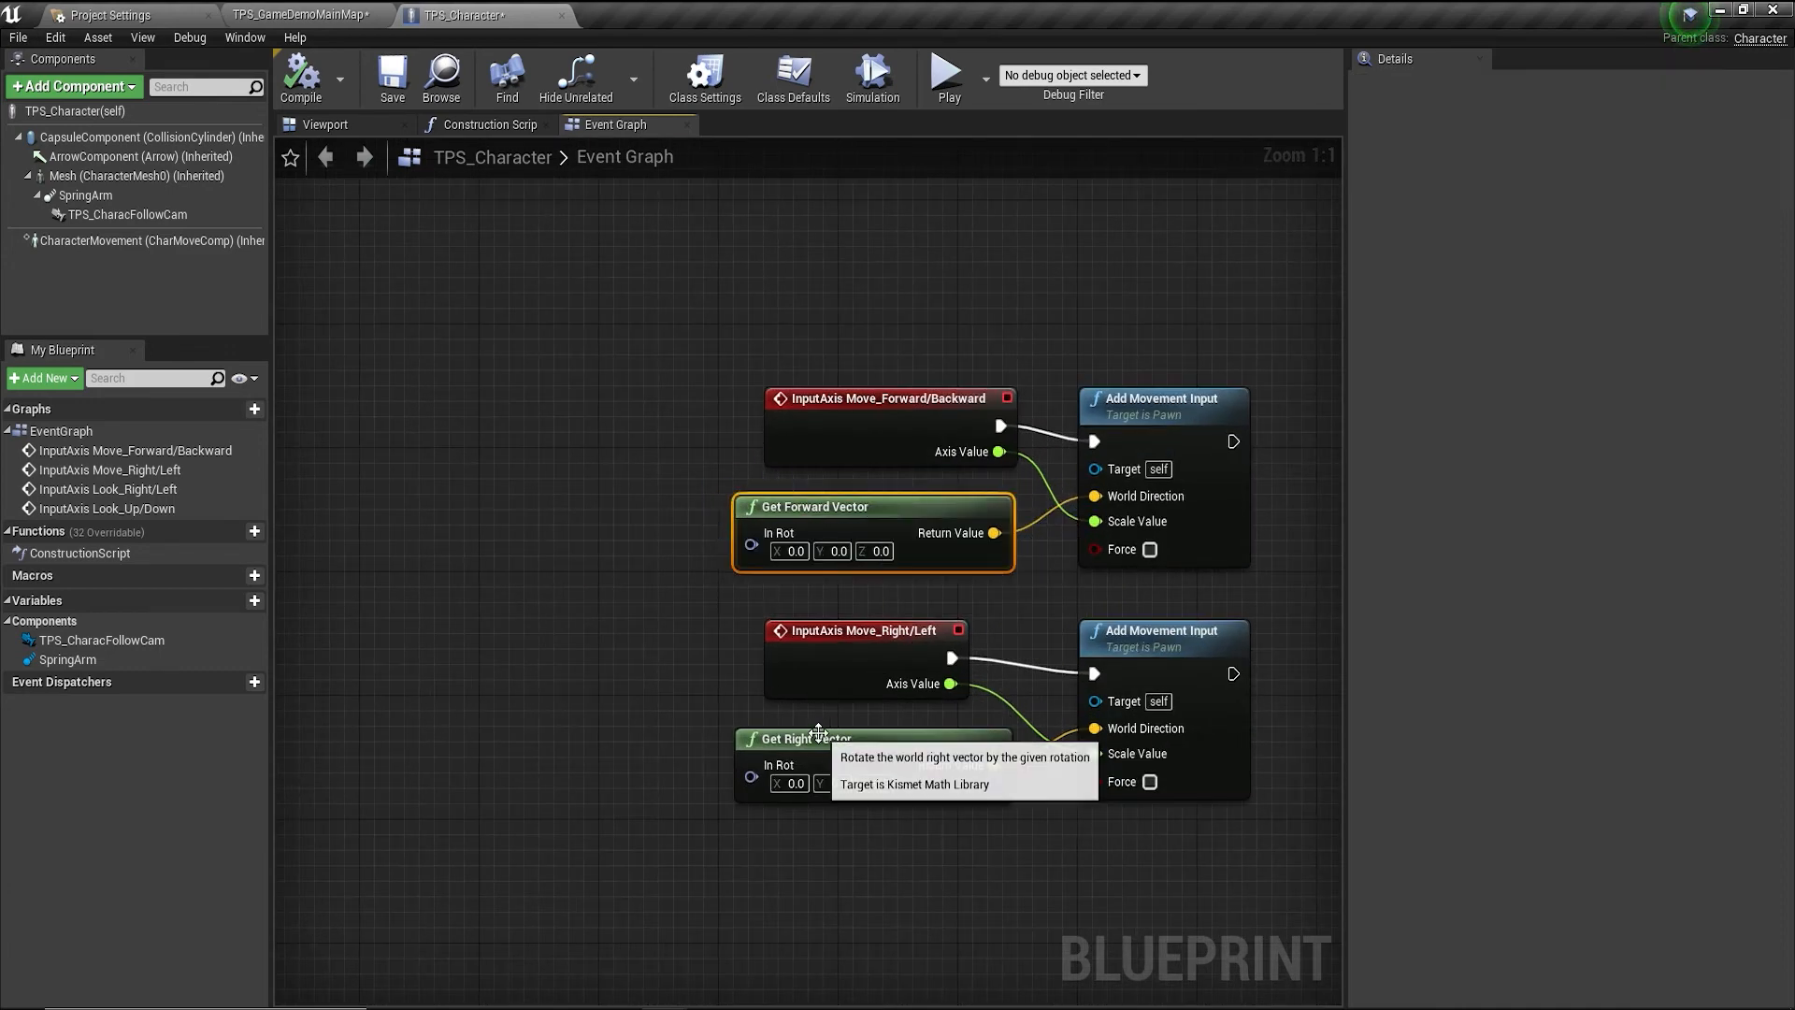
pyautogui.moveTo(818, 737); pyautogui.dragTo(534, 627)
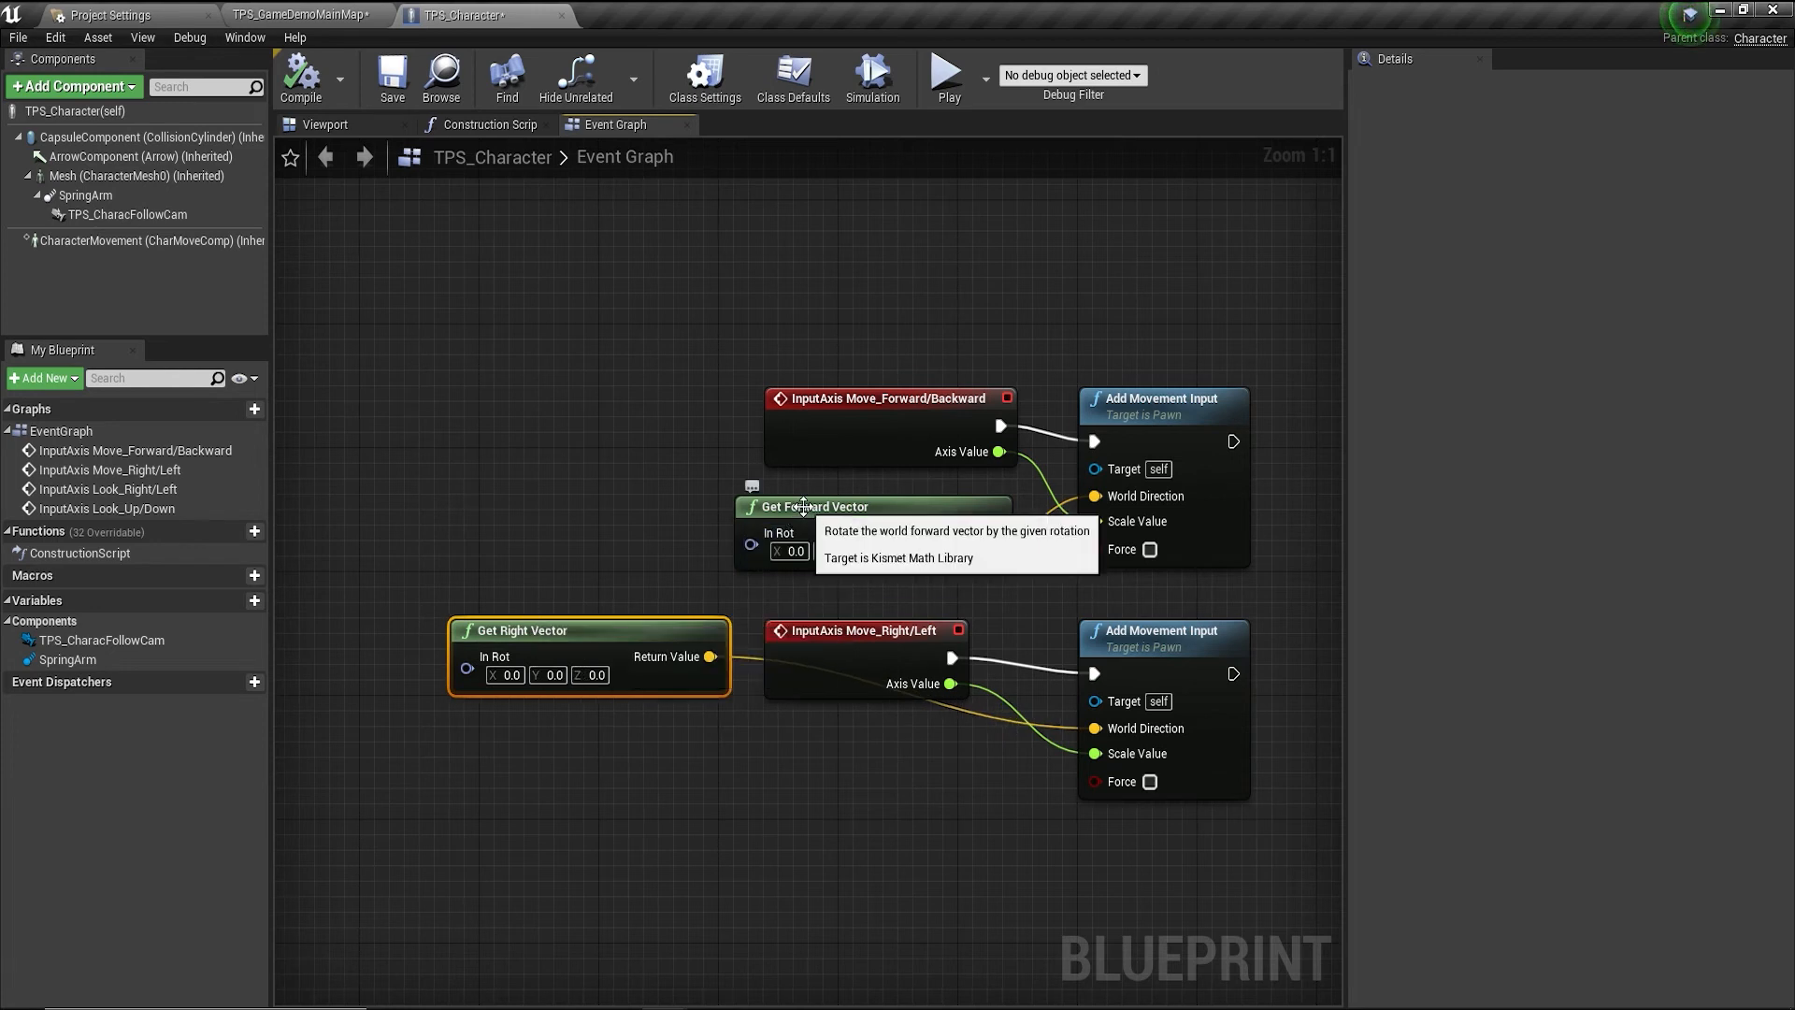
pyautogui.moveTo(809, 507); pyautogui.dragTo(570, 380)
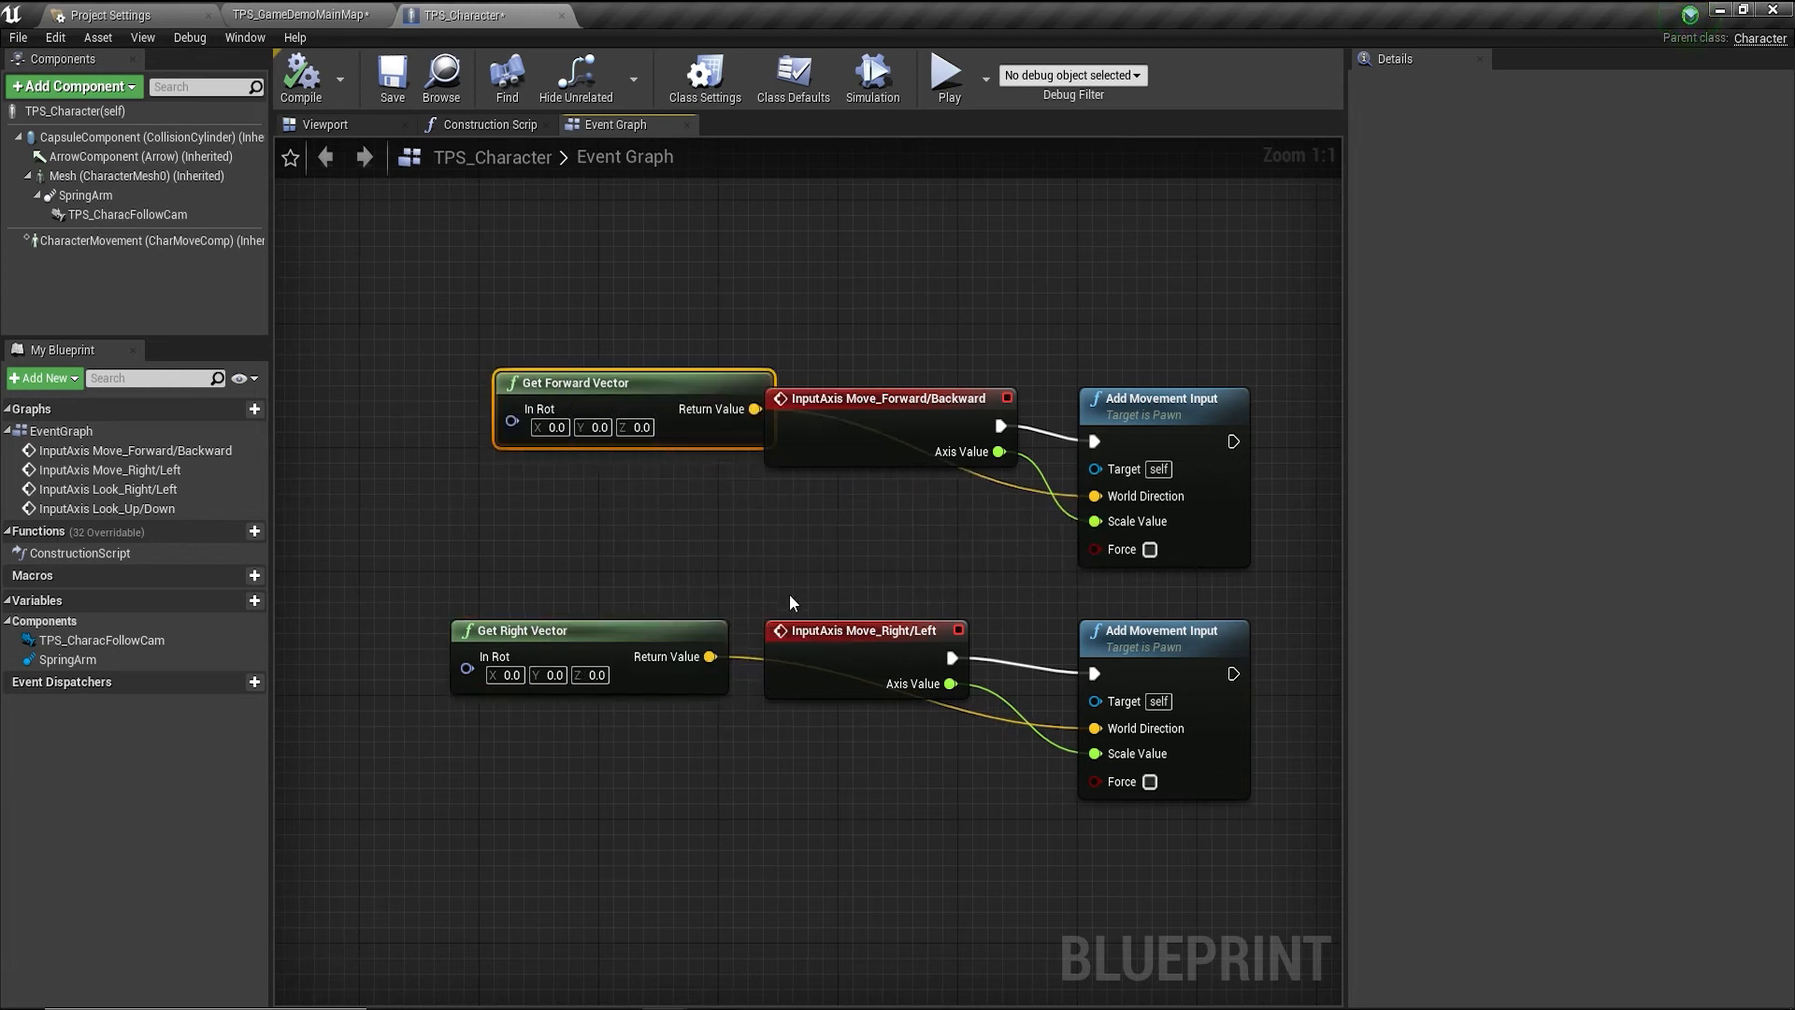
pyautogui.click(871, 631)
pyautogui.moveTo(871, 631); pyautogui.dragTo(1109, 660, button='right')
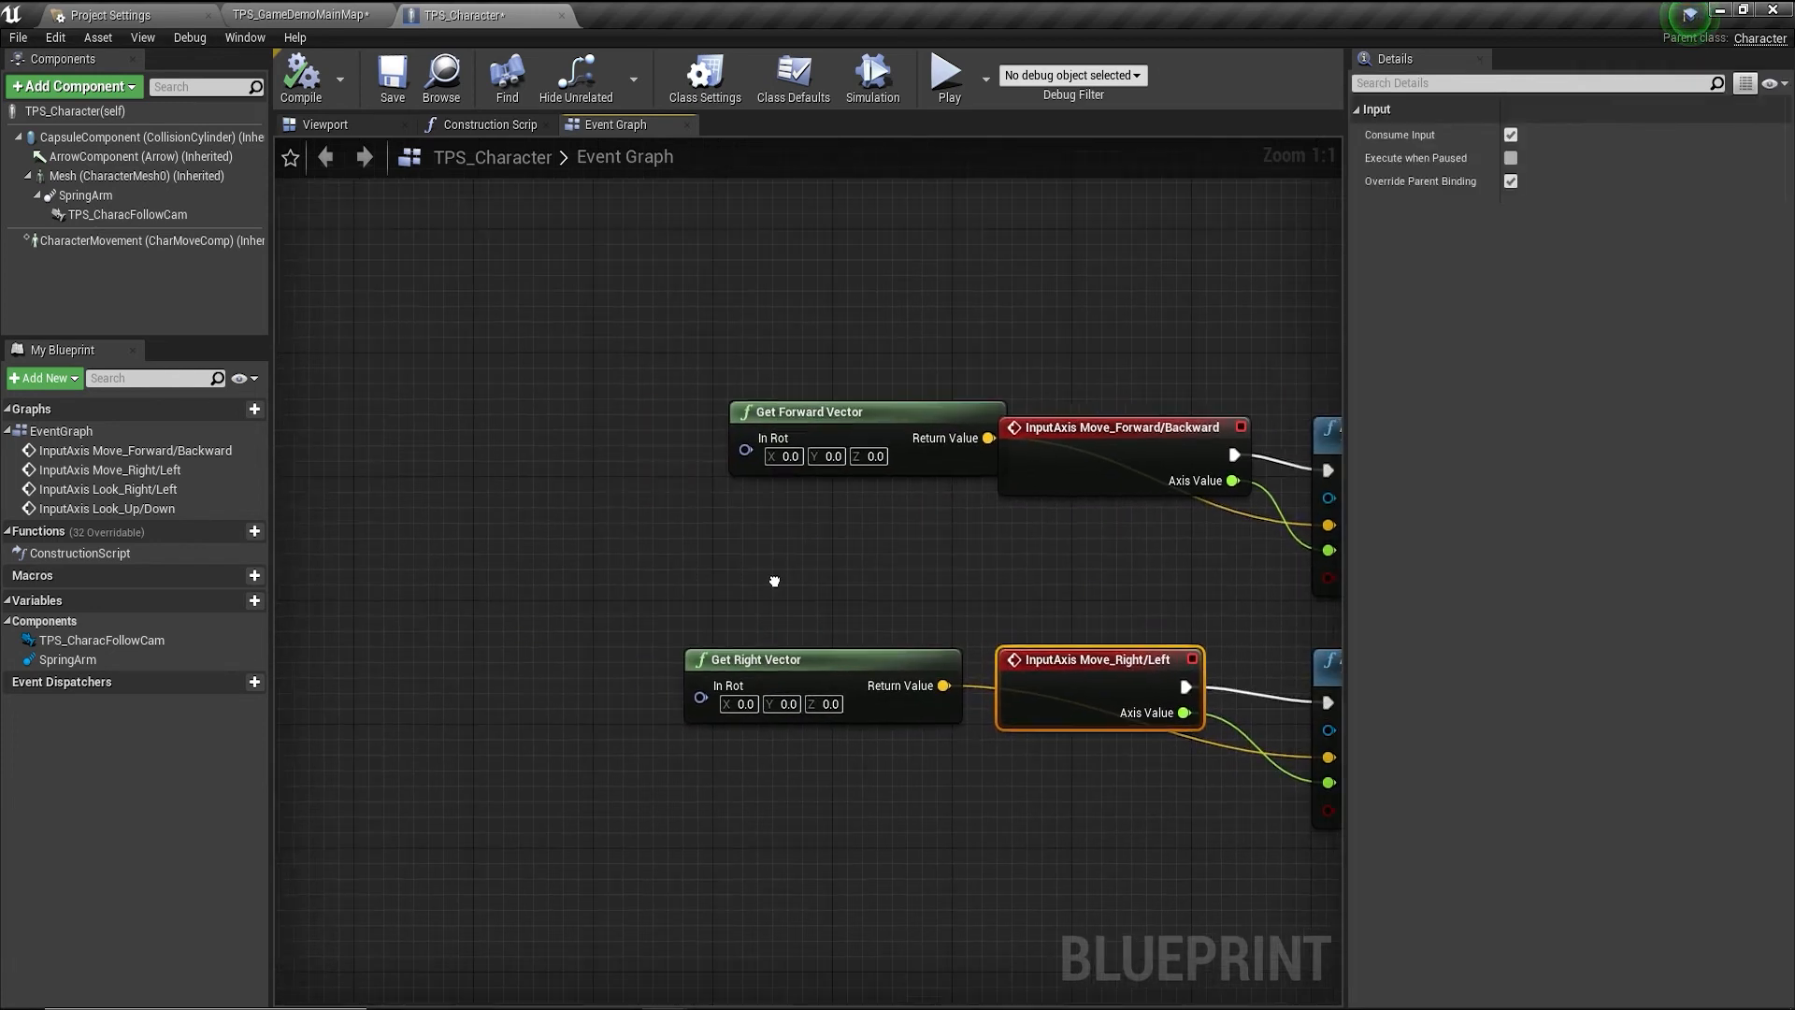
pyautogui.moveTo(809, 414); pyautogui.dragTo(632, 561)
pyautogui.write('a')
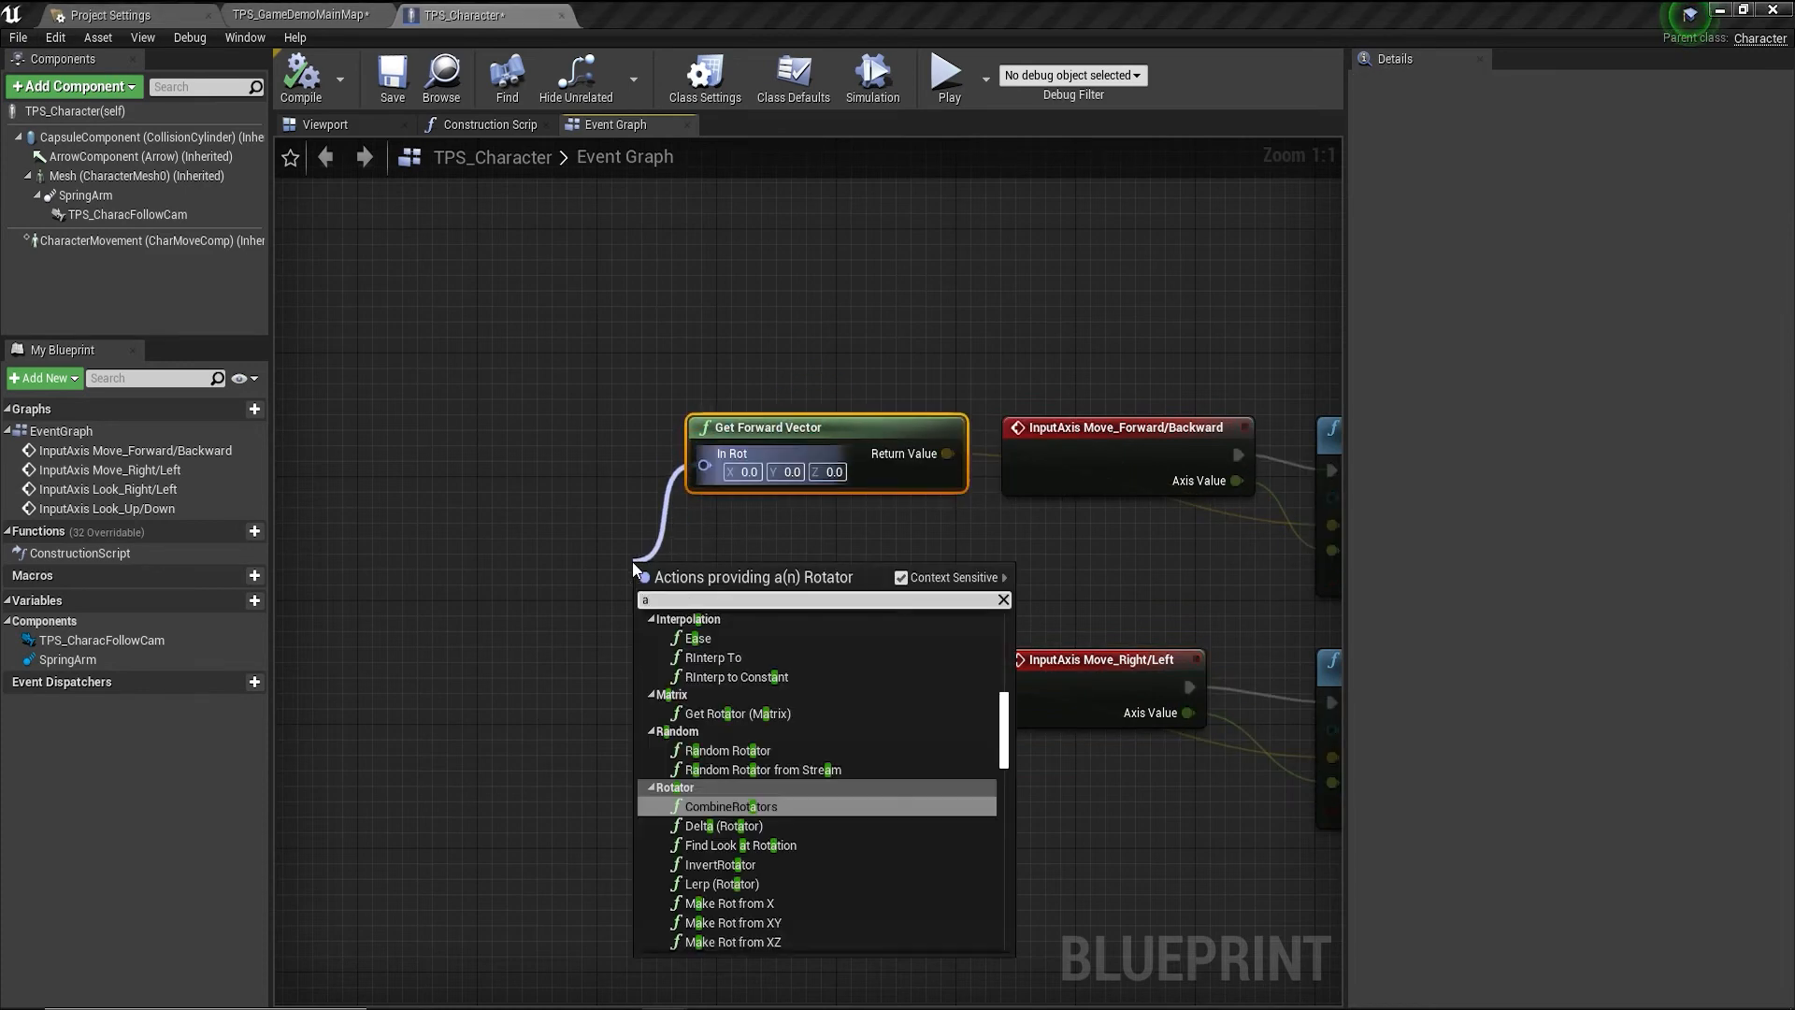
pyautogui.write('dd rot')
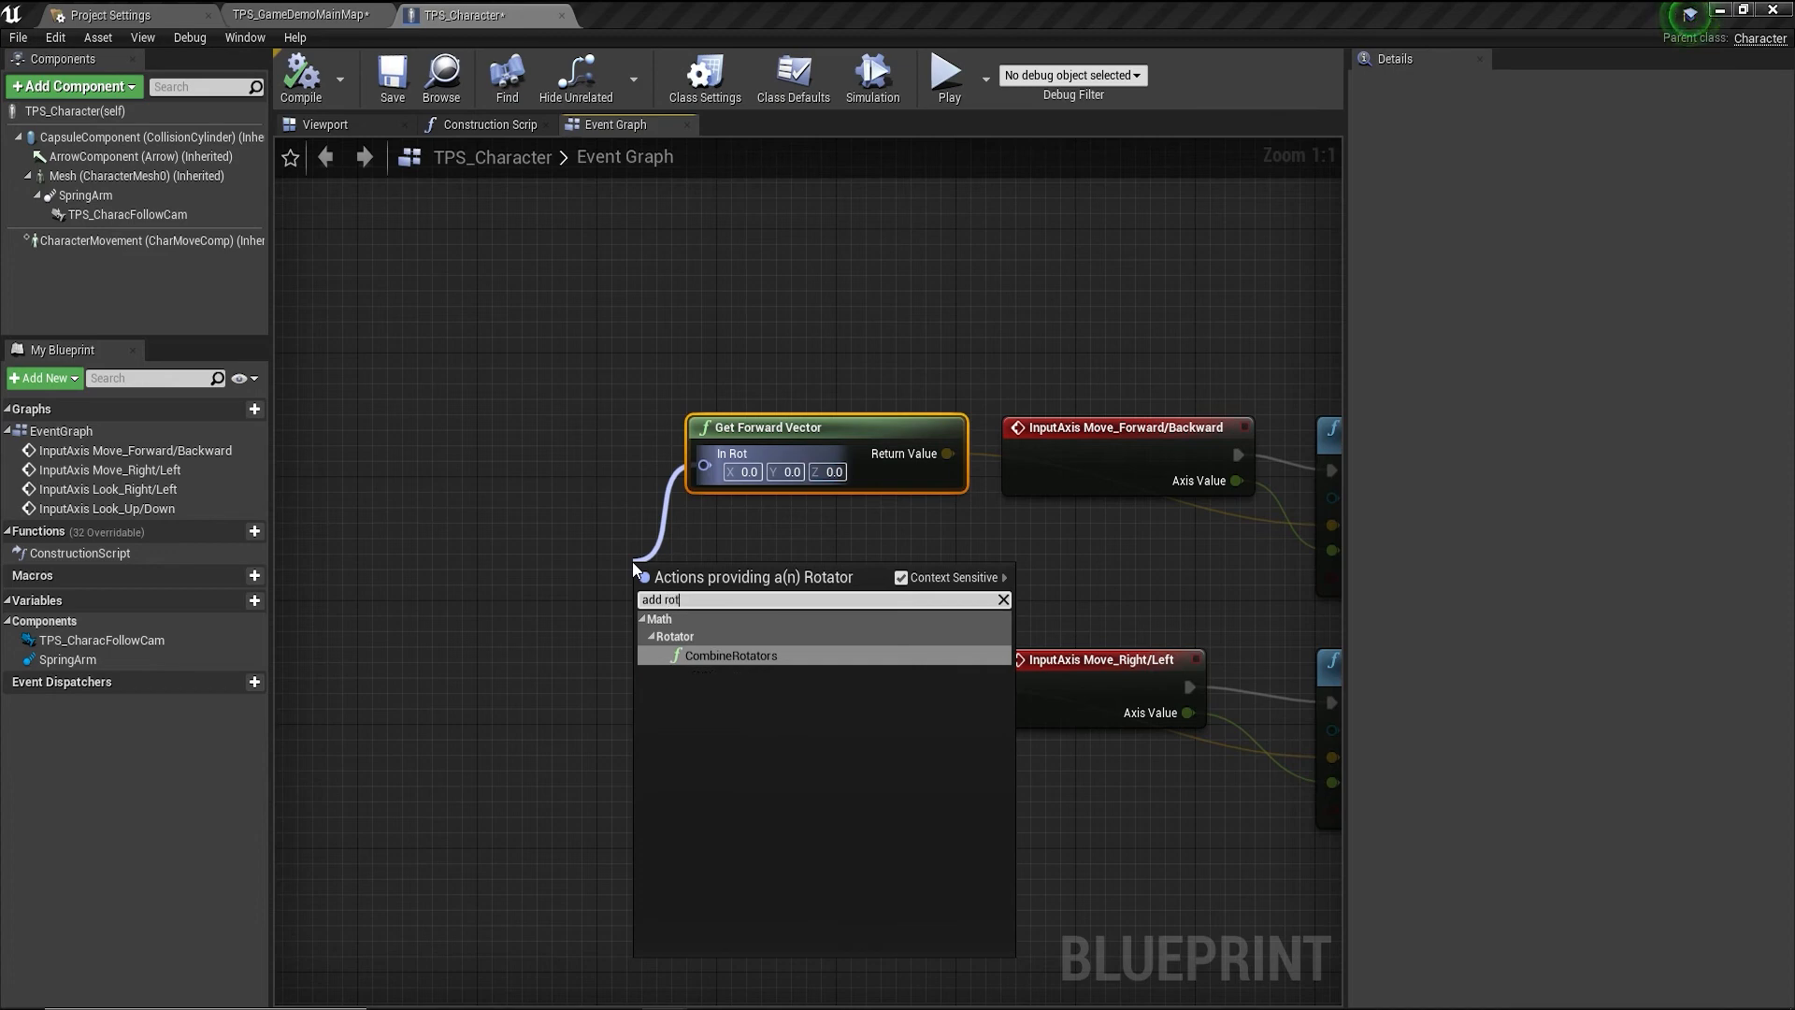
pyautogui.press('BackSpace')
pyautogui.press('BackSpace')
pyautogui.press('BackSpace')
pyautogui.press('BackSpace')
pyautogui.press('BackSpace')
pyautogui.press('BackSpace')
pyautogui.press('BackSpace')
pyautogui.press('BackSpace')
pyautogui.press('BackSpace')
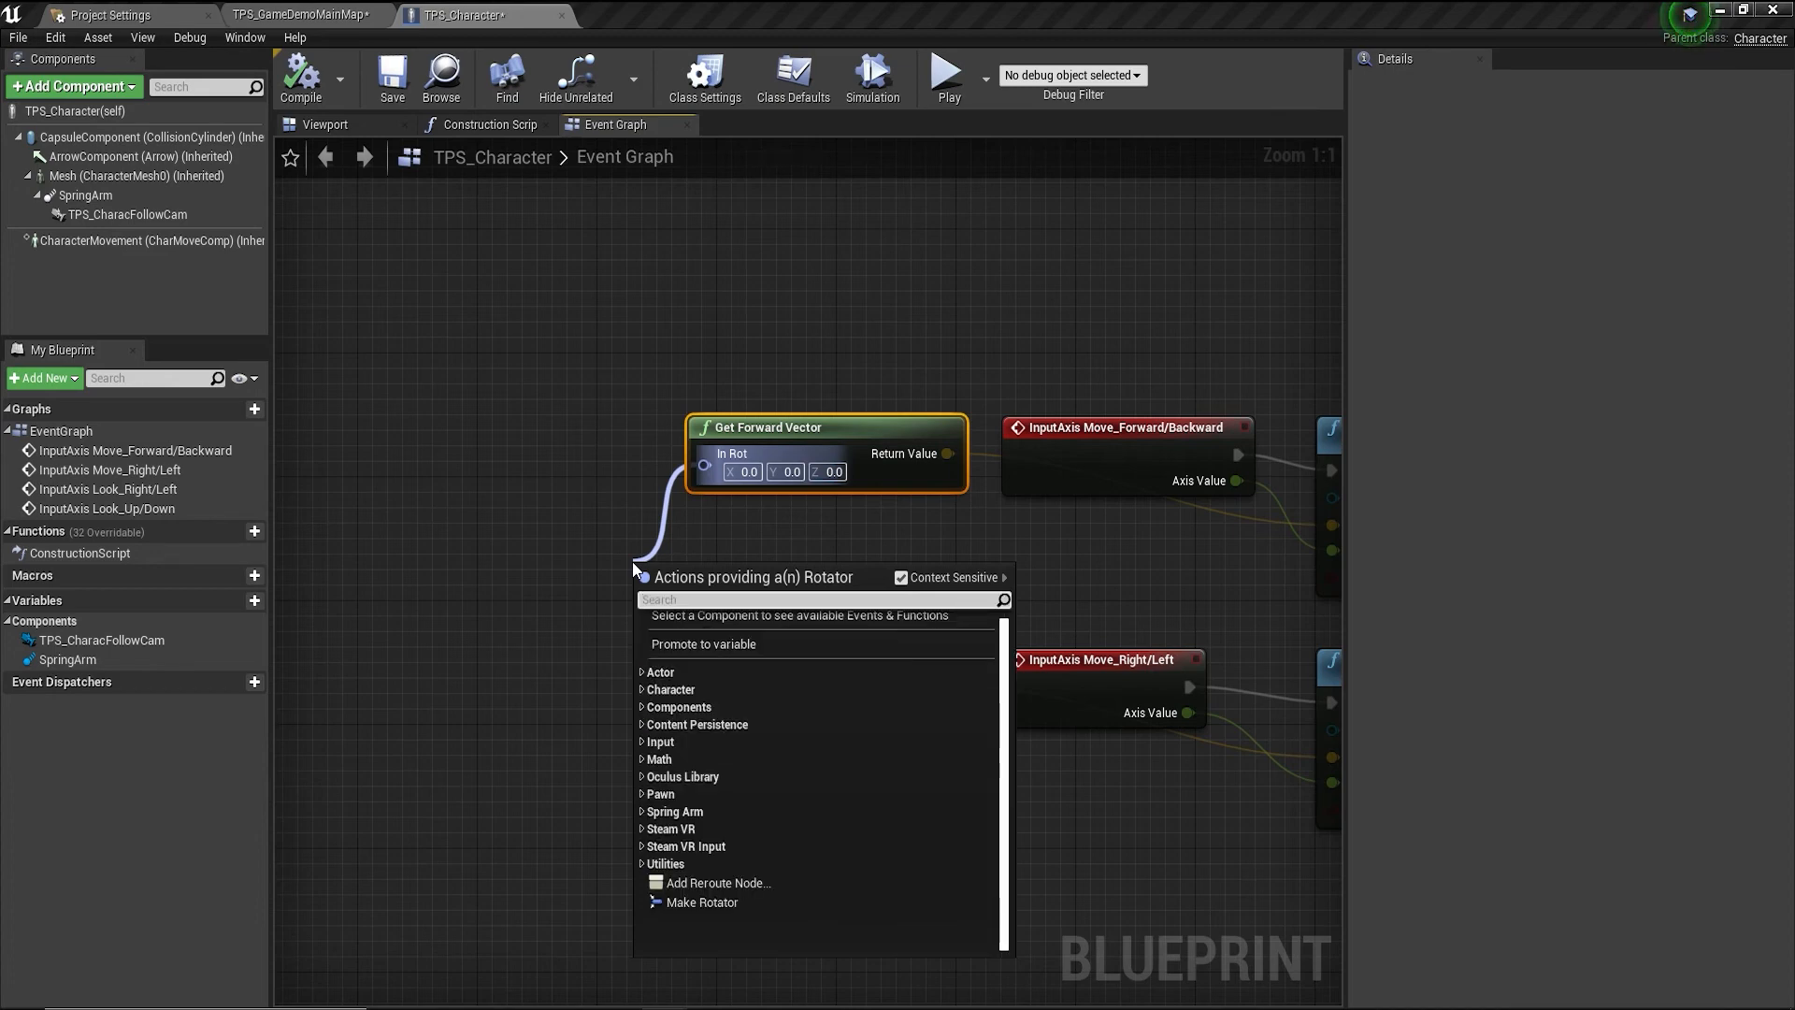
# Add a Make Rotator node and connect its Return Value to In Rot on both Get Forward Vector and Get Right Vector.
pyautogui.write('make t')
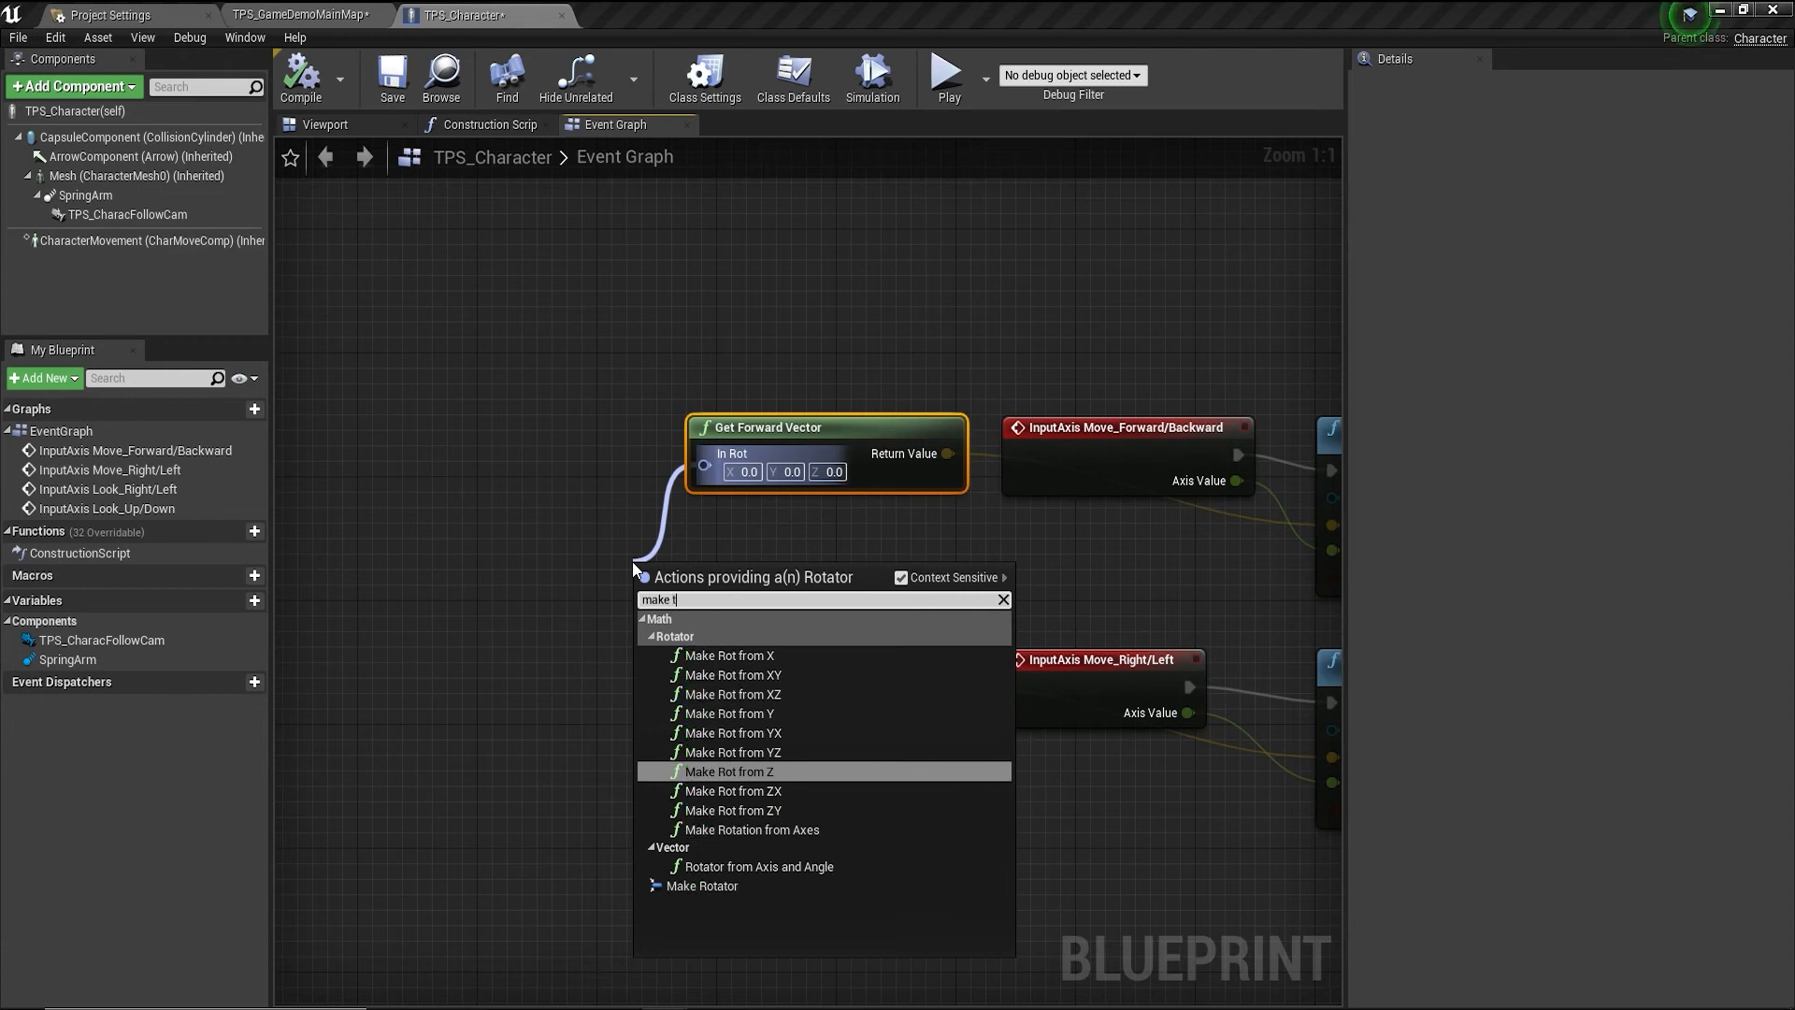
pyautogui.press('BackSpace')
pyautogui.write('rotato')
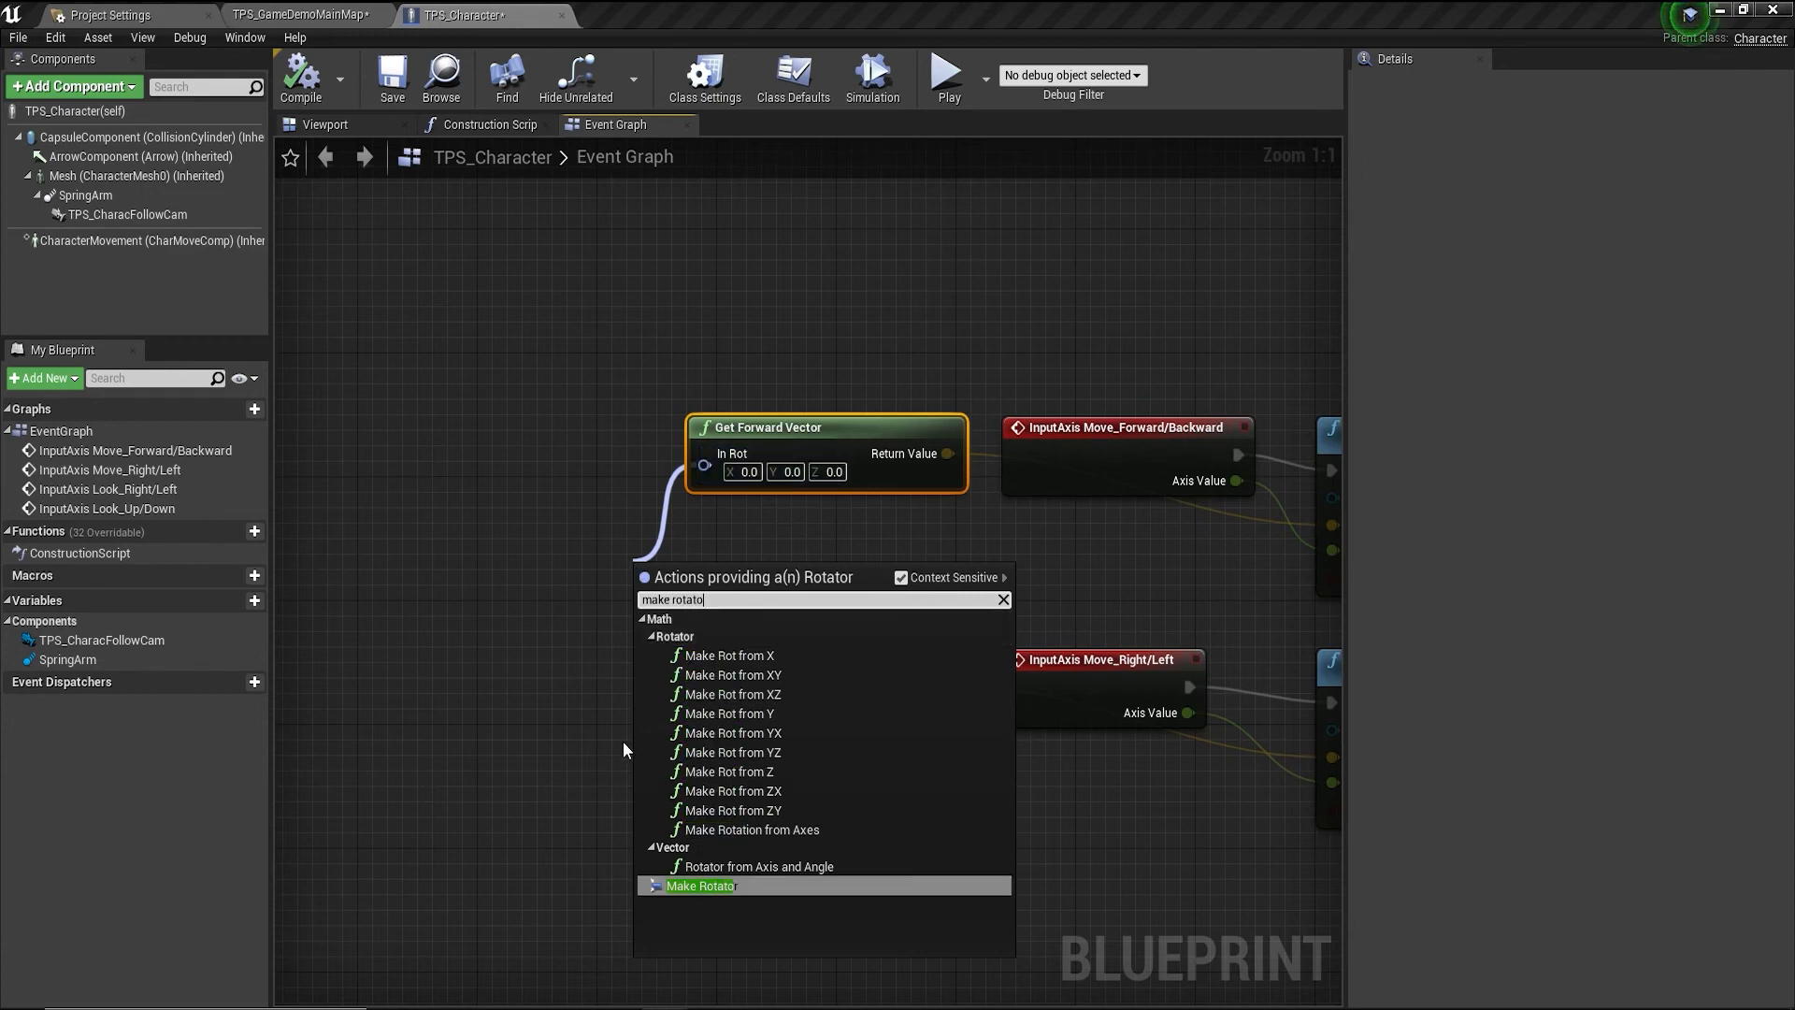
pyautogui.click(701, 885)
pyautogui.moveTo(729, 586); pyautogui.dragTo(503, 509)
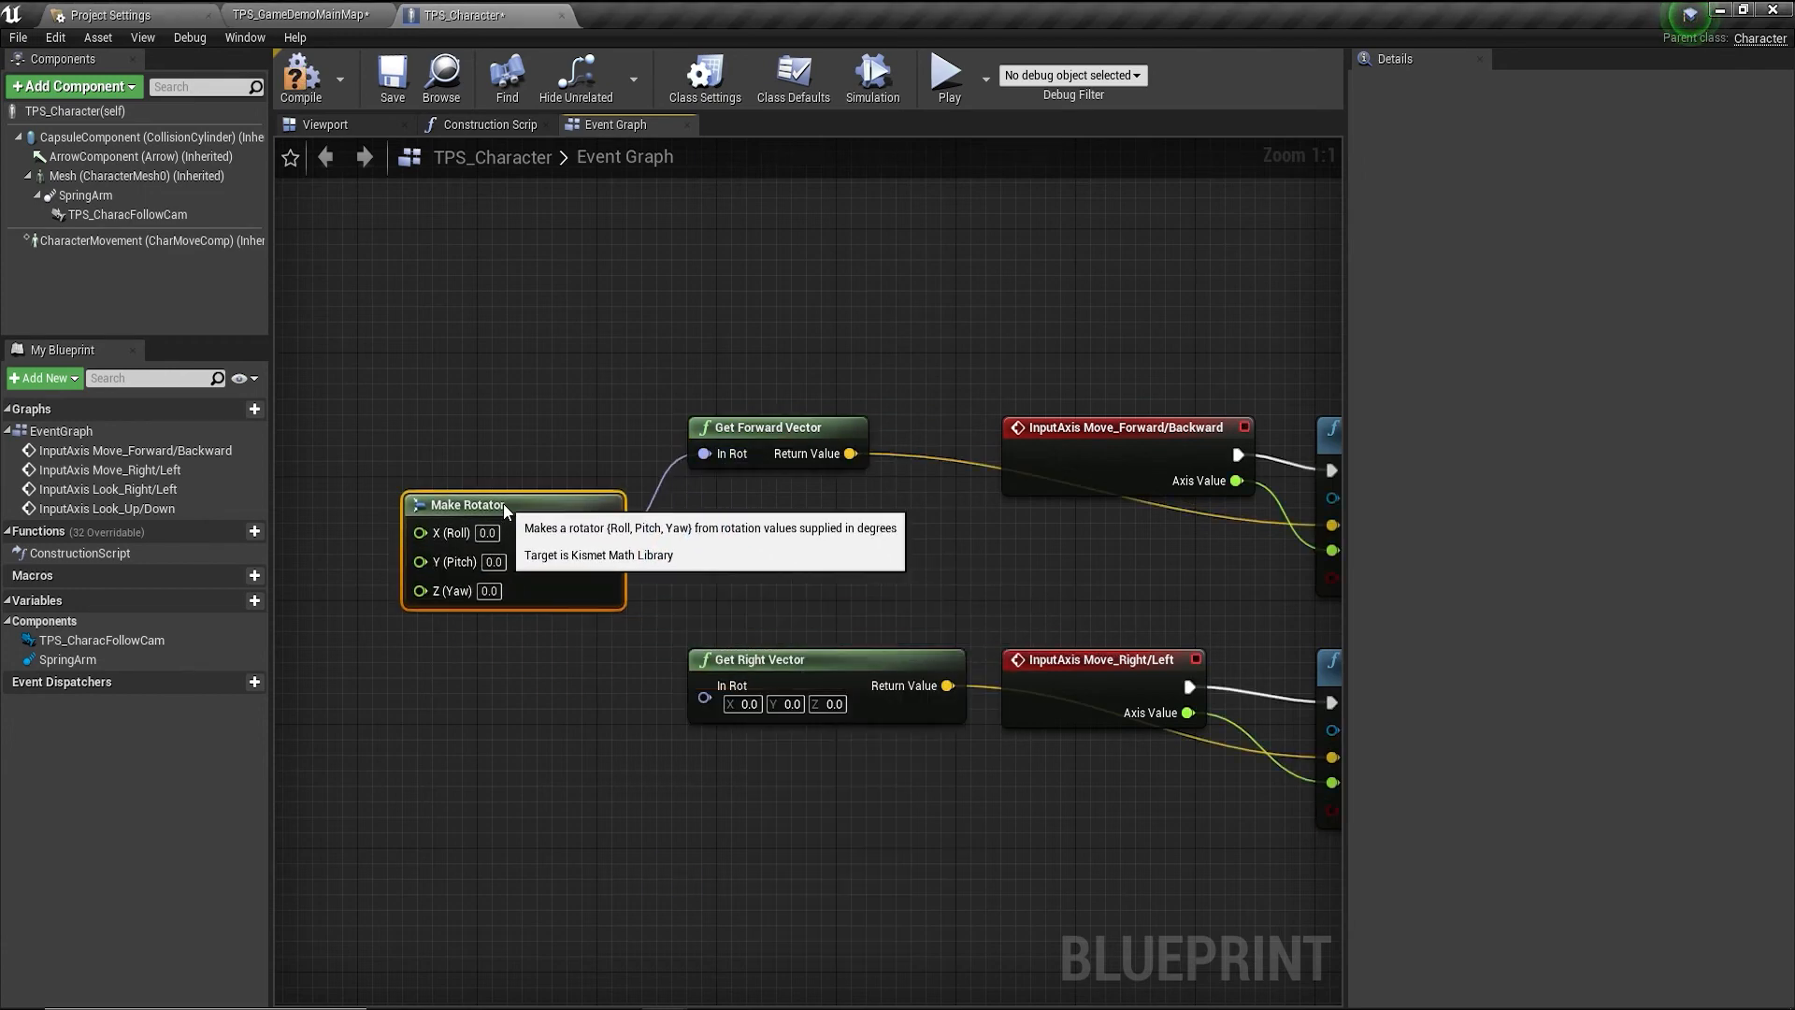
pyautogui.moveTo(704, 697); pyautogui.dragTo(603, 533)
# Add a Break Rotator node before Make Rotator and connect its Z (Yaw) output to Make Rotator's Z (Yaw).
pyautogui.moveTo(570, 586); pyautogui.dragTo(883, 665, button='right')
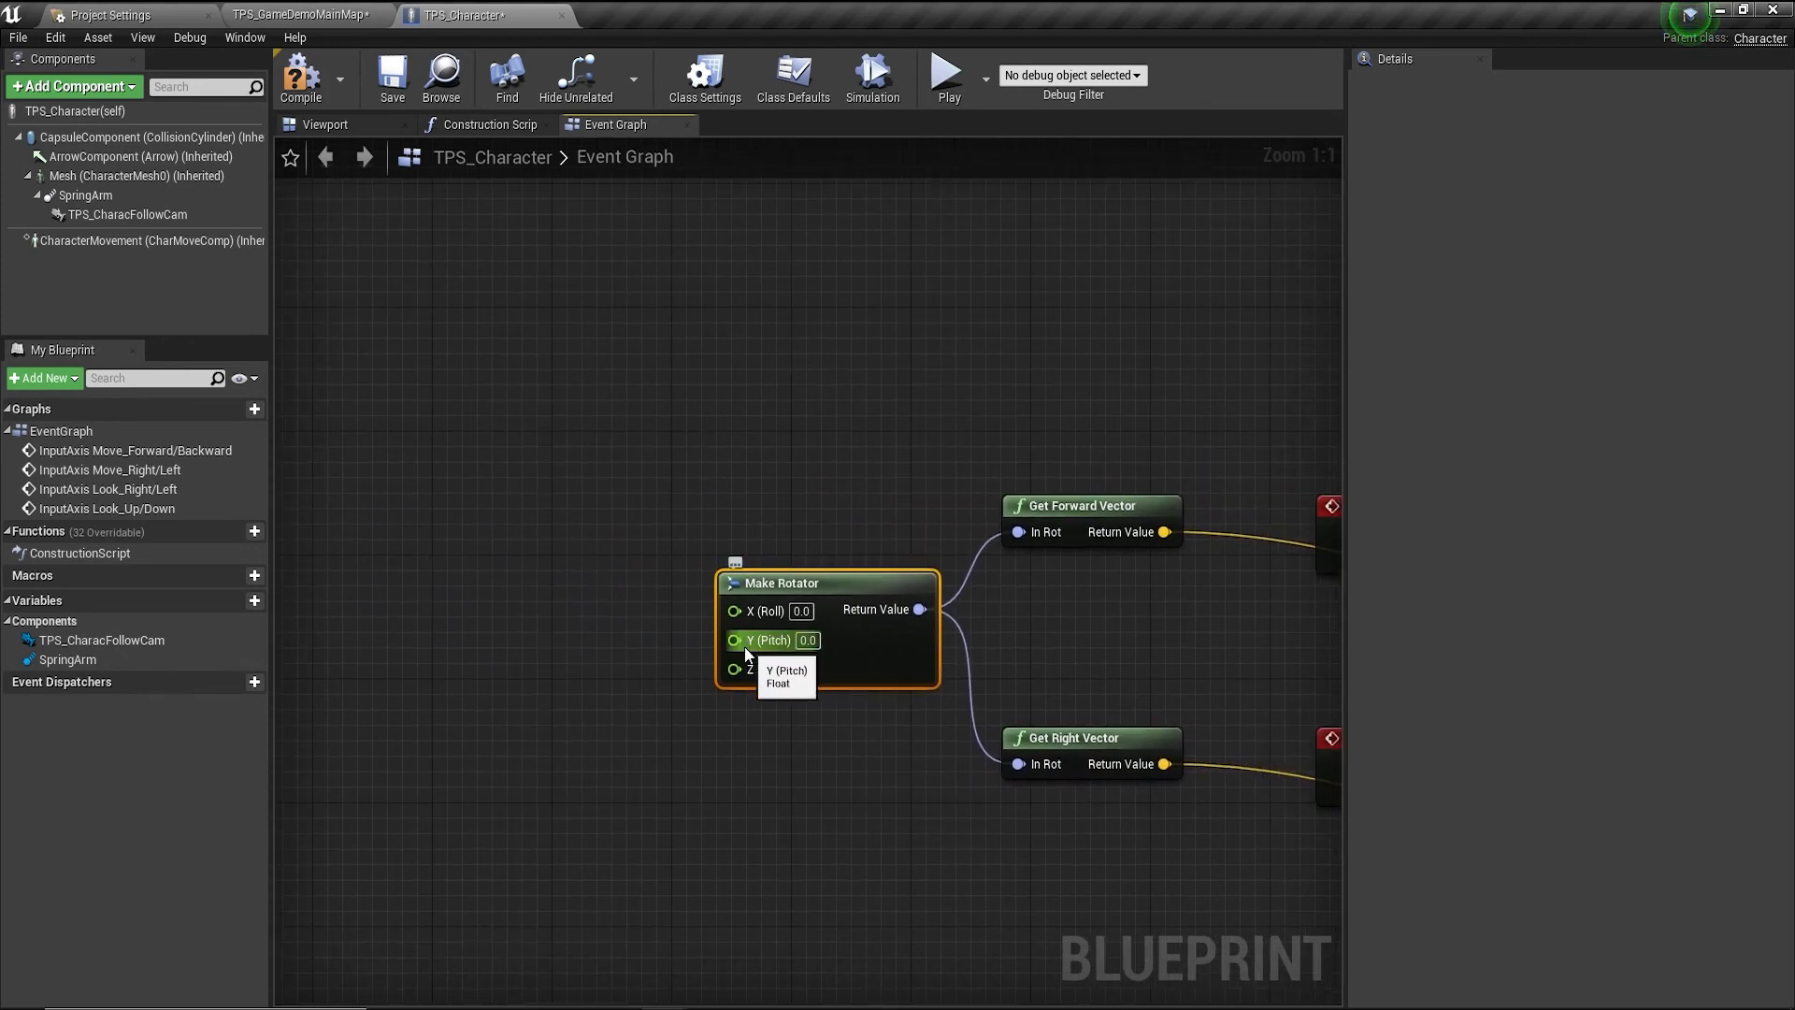
pyautogui.moveTo(734, 669); pyautogui.dragTo(610, 647)
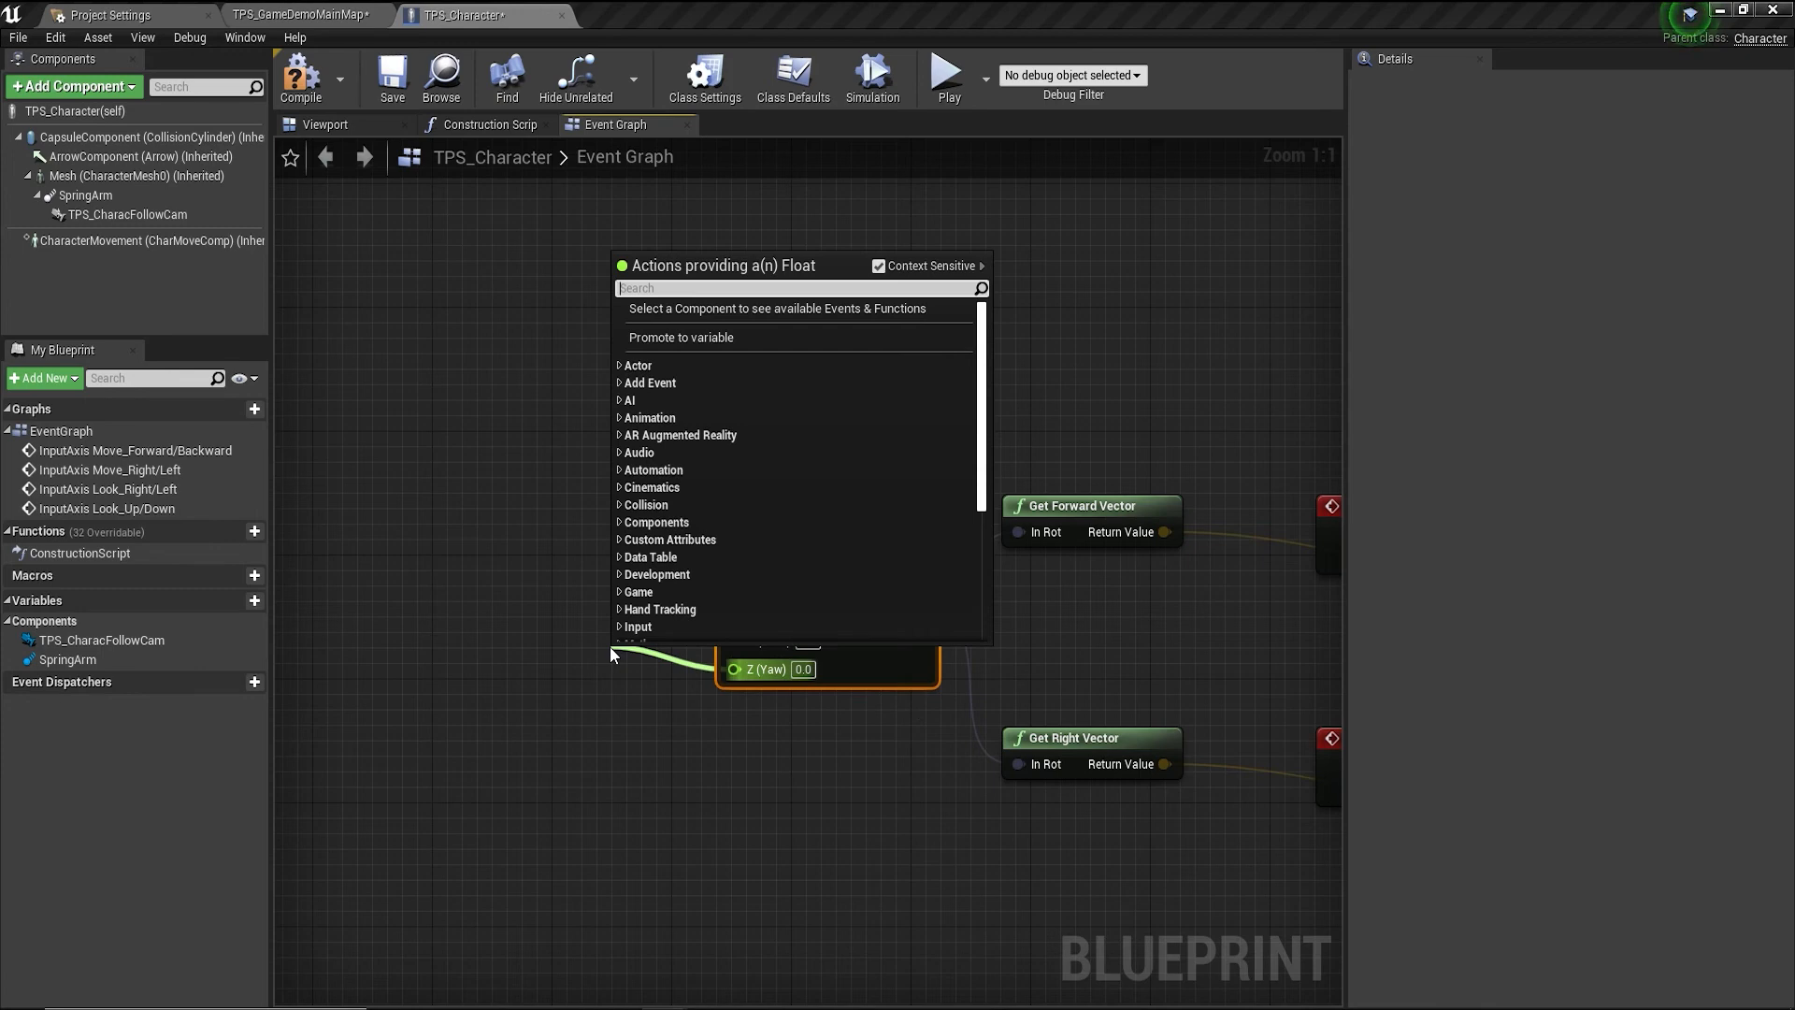
pyautogui.write('break')
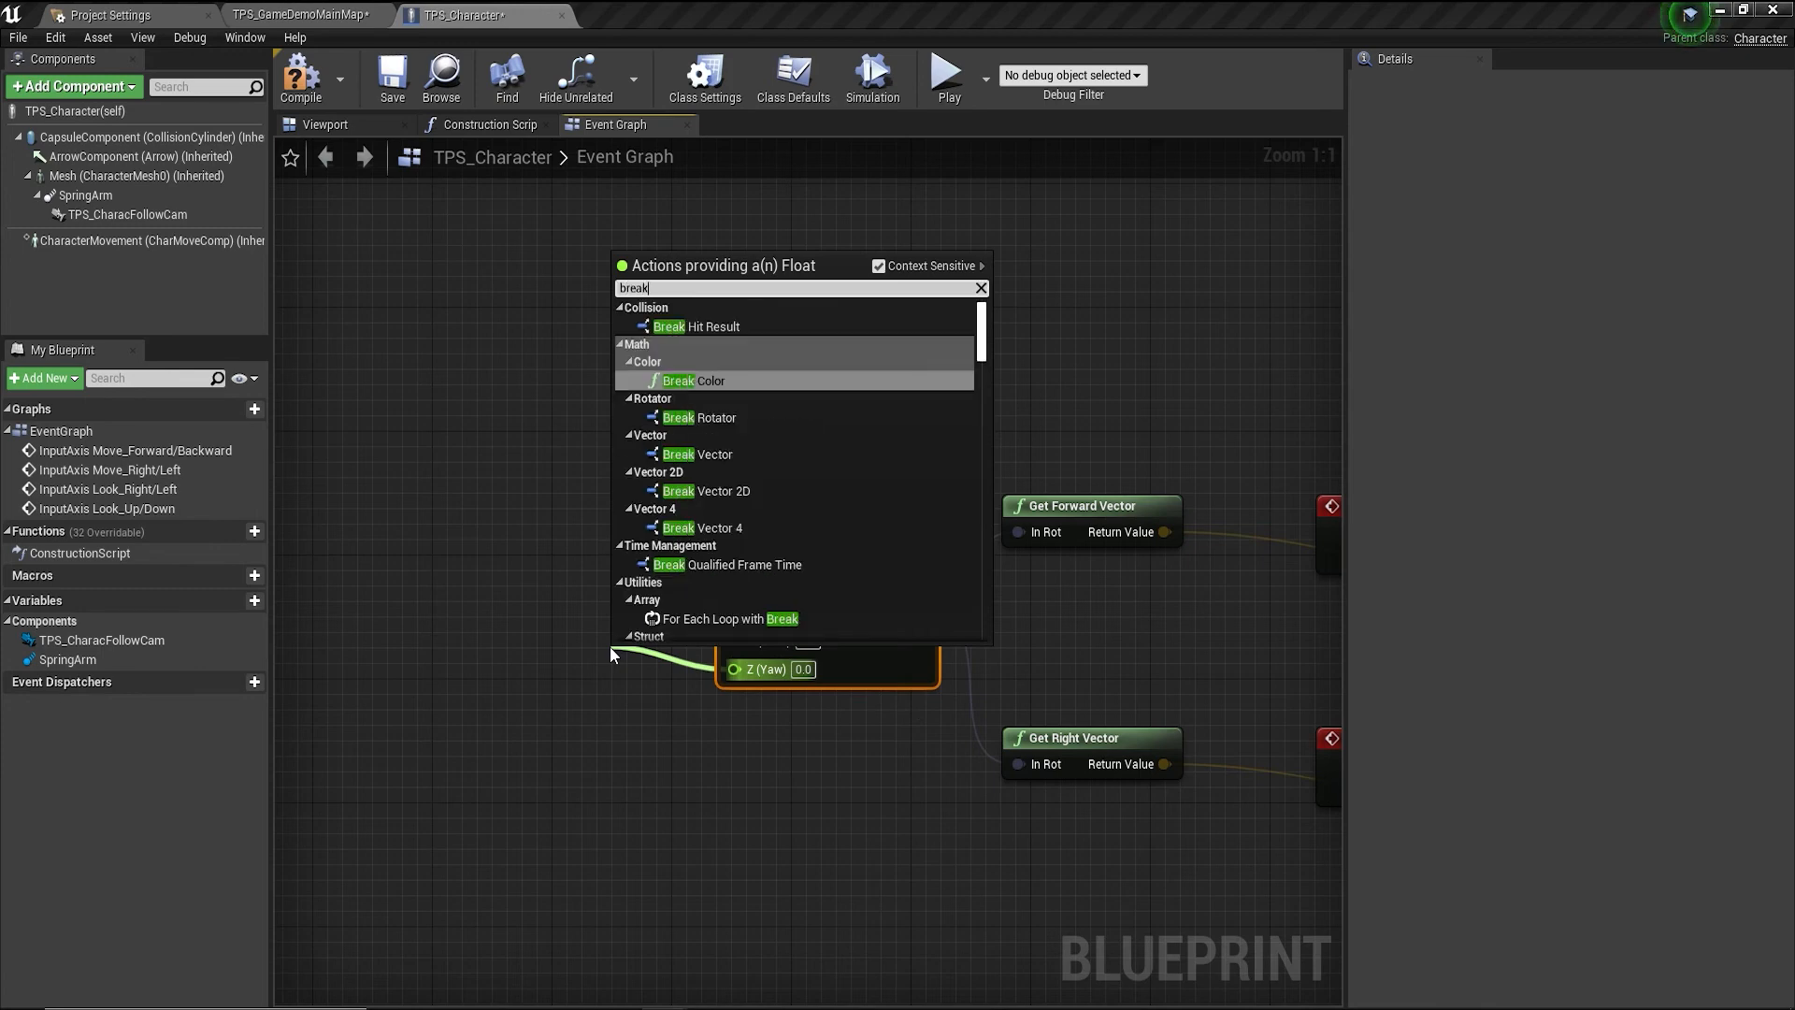
pyautogui.write(' rot')
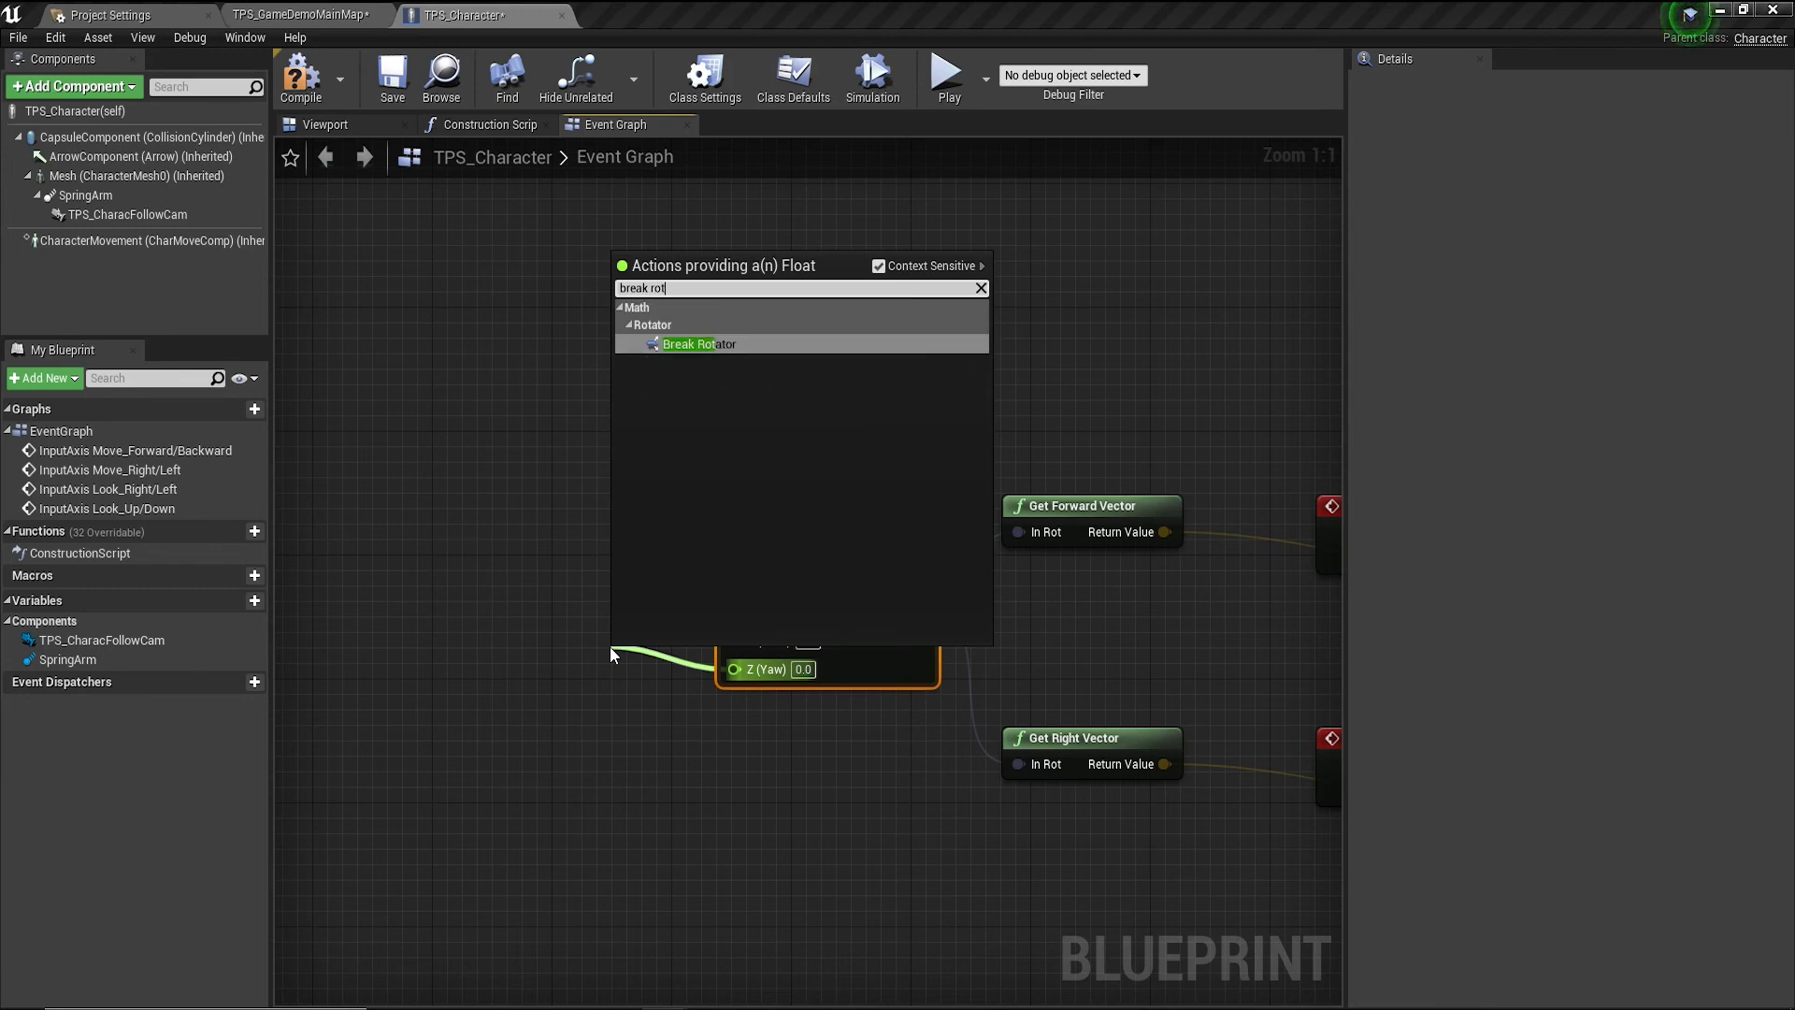
pyautogui.click(659, 345)
pyautogui.moveTo(687, 652); pyautogui.dragTo(488, 569)
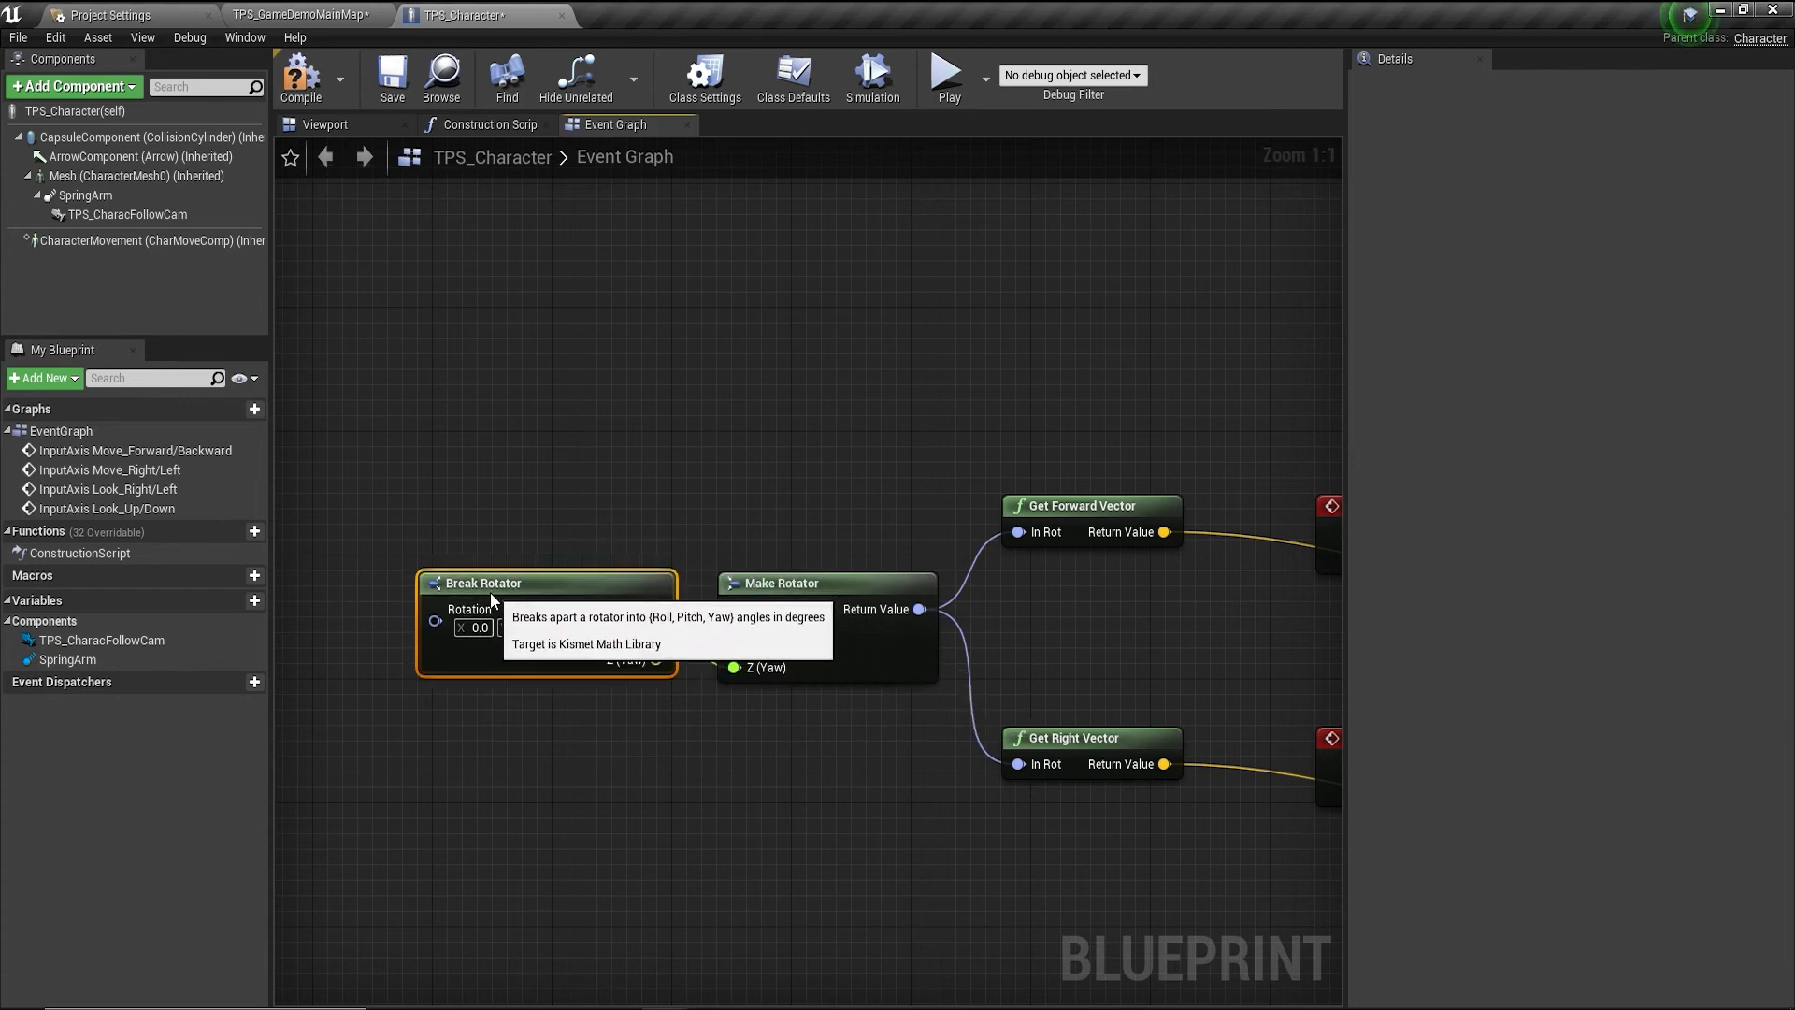
pyautogui.moveTo(460, 503); pyautogui.dragTo(833, 538, button='right')
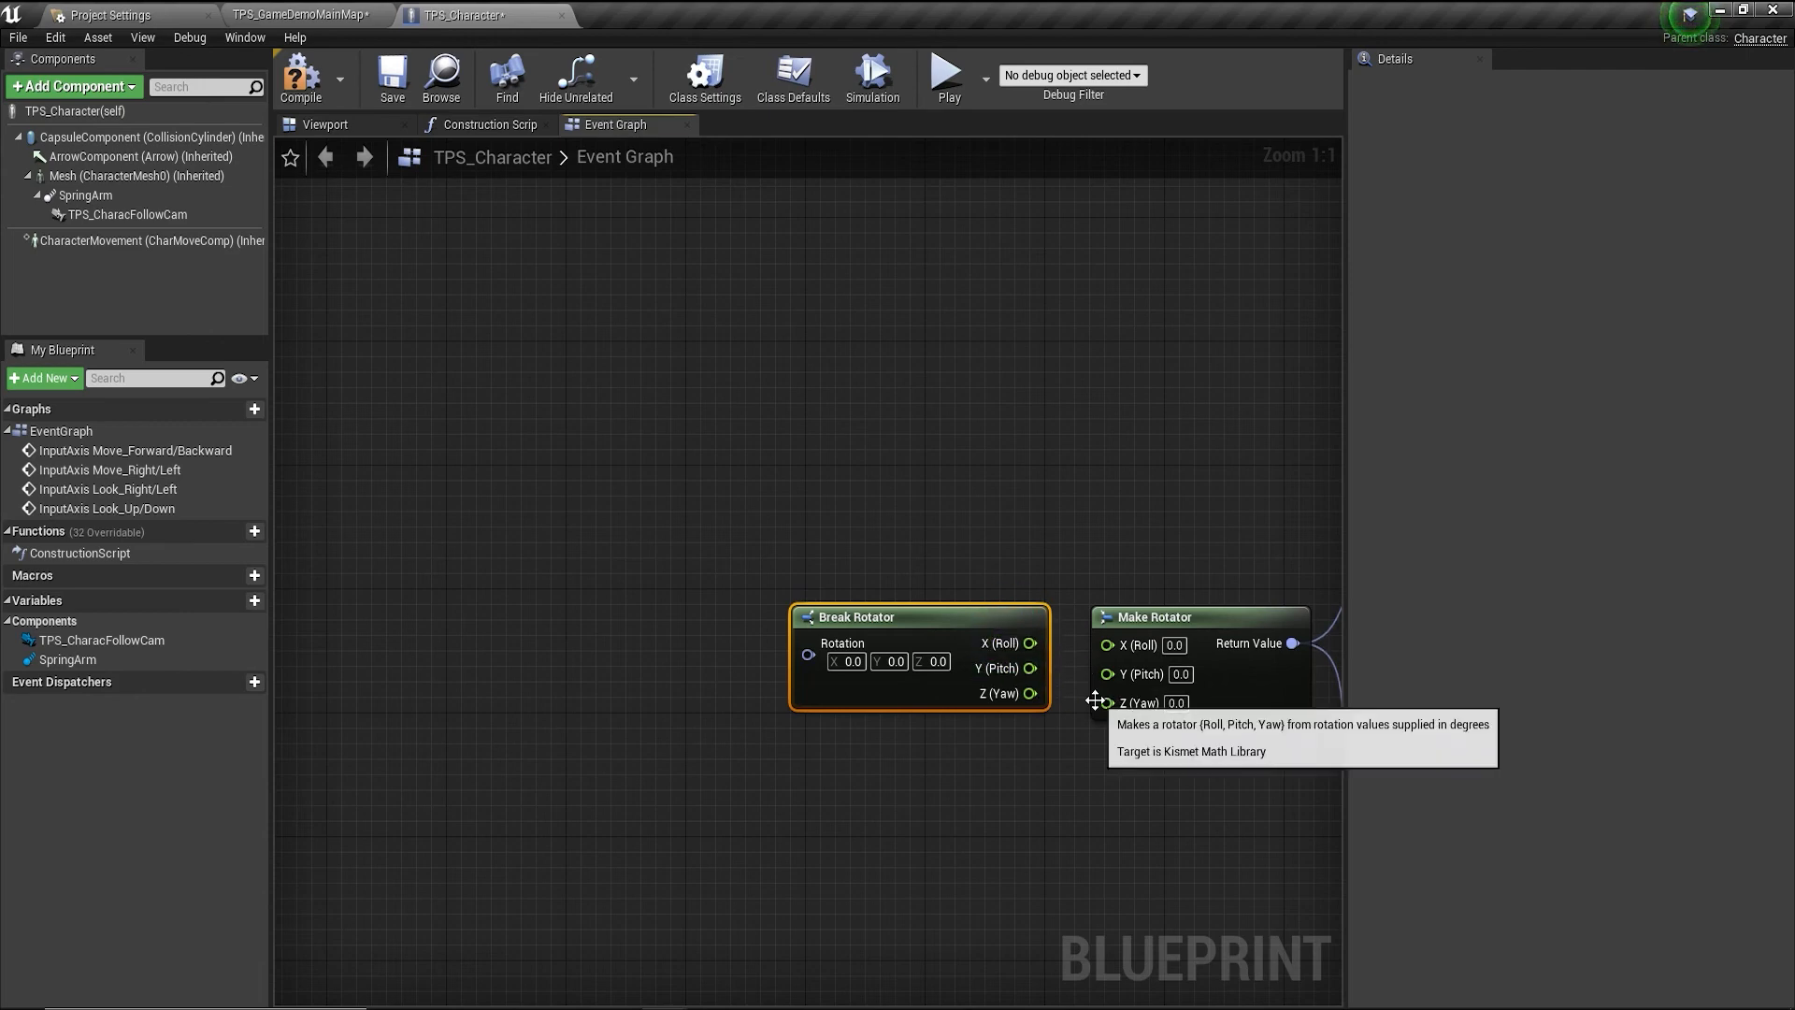
pyautogui.moveTo(1107, 701); pyautogui.dragTo(1032, 692)
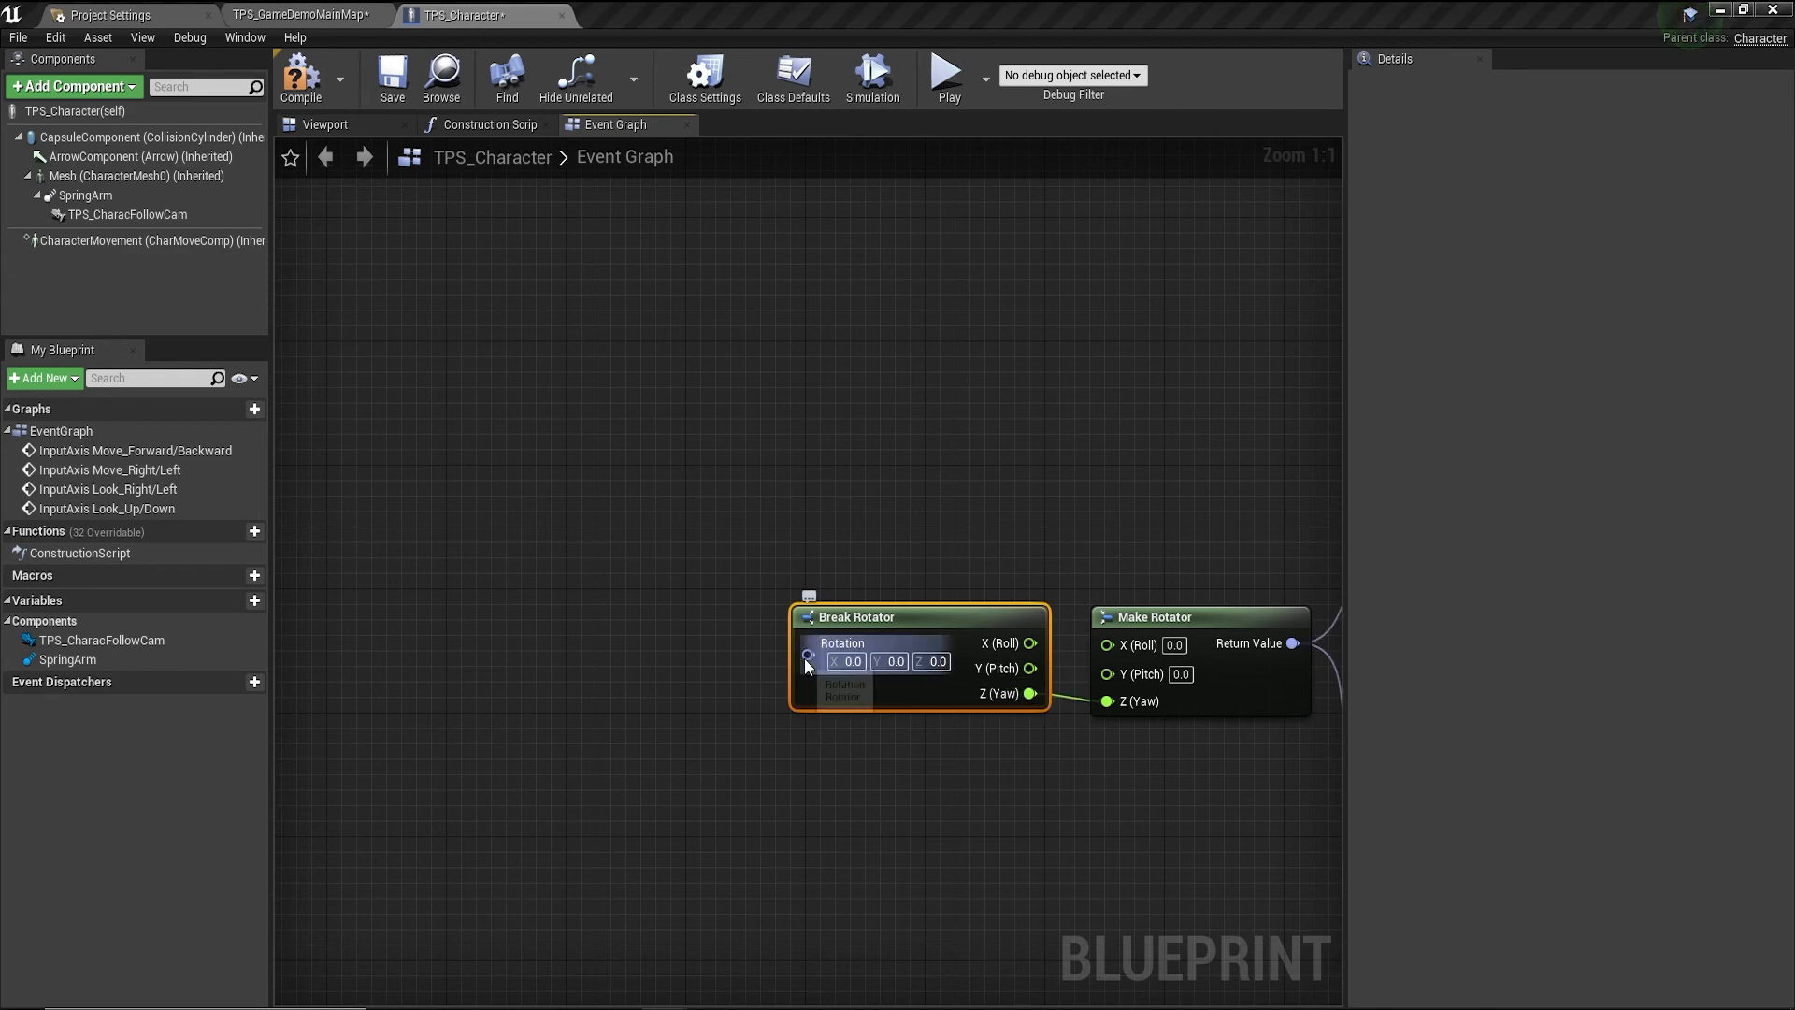
# Feed Break Rotator's Rotation input from a new Get Control Rotation node and place that node to its left.
pyautogui.moveTo(808, 655); pyautogui.dragTo(628, 617)
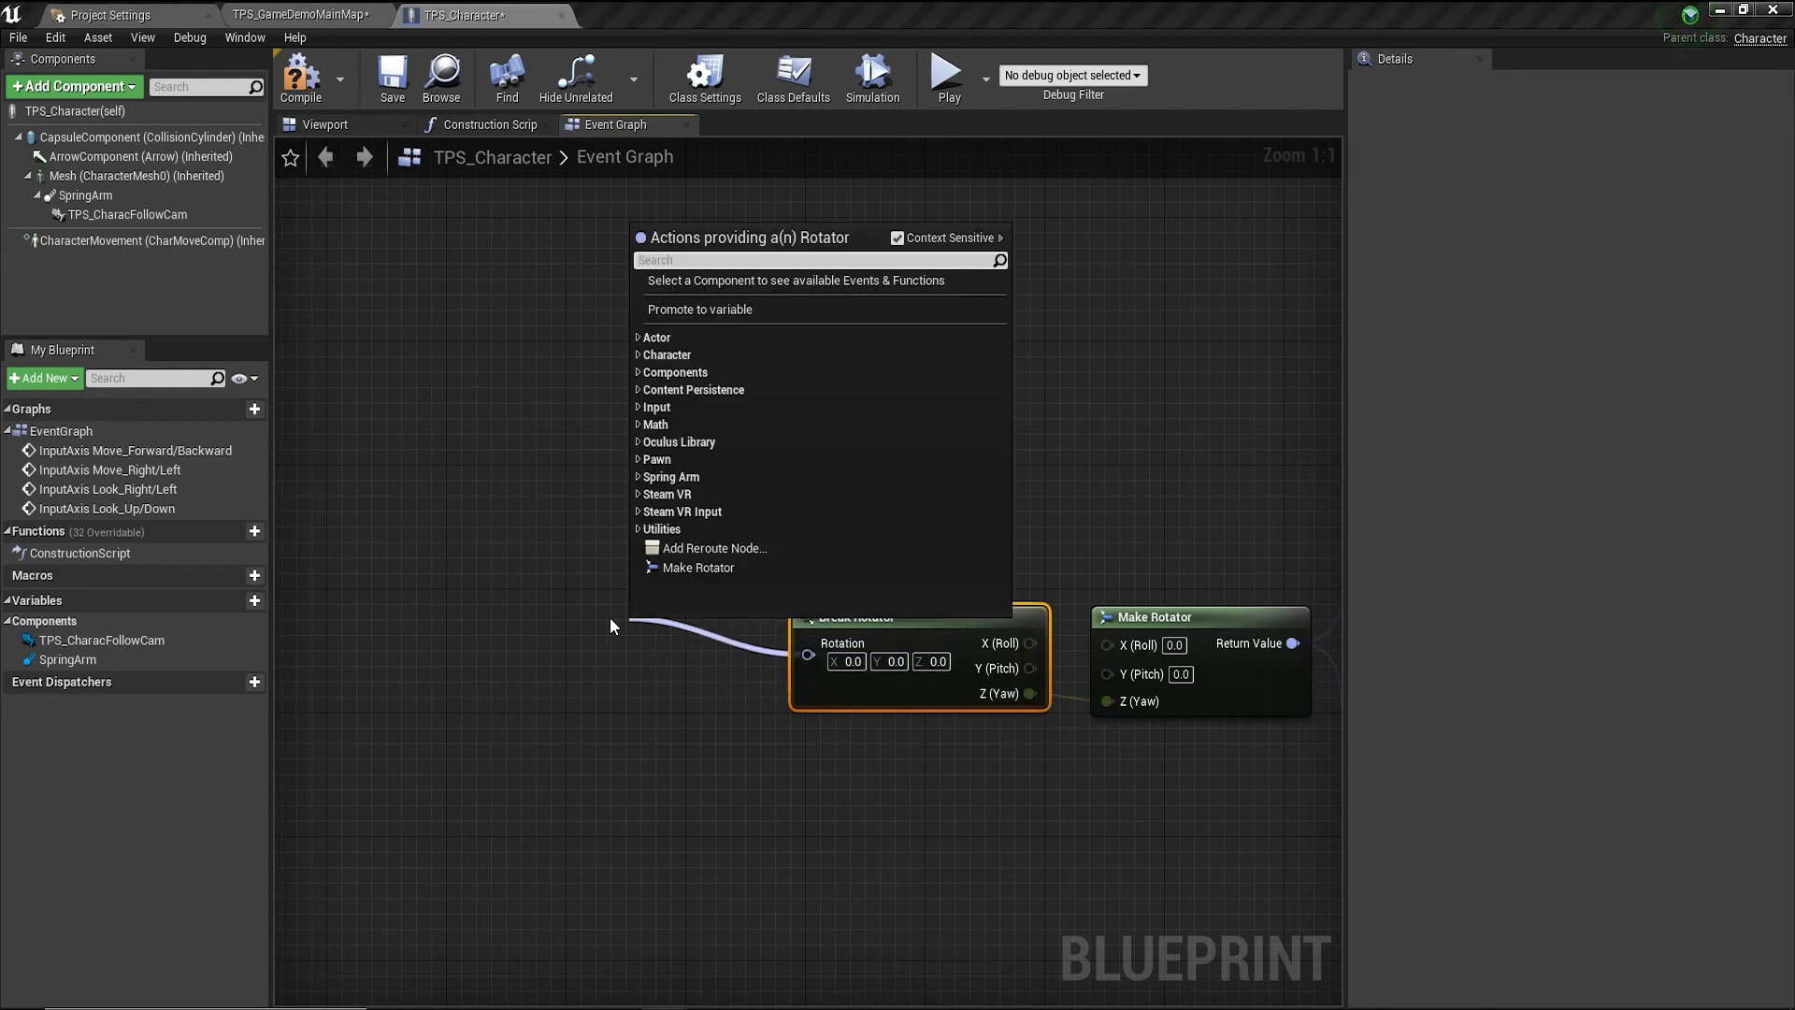
pyautogui.write('get')
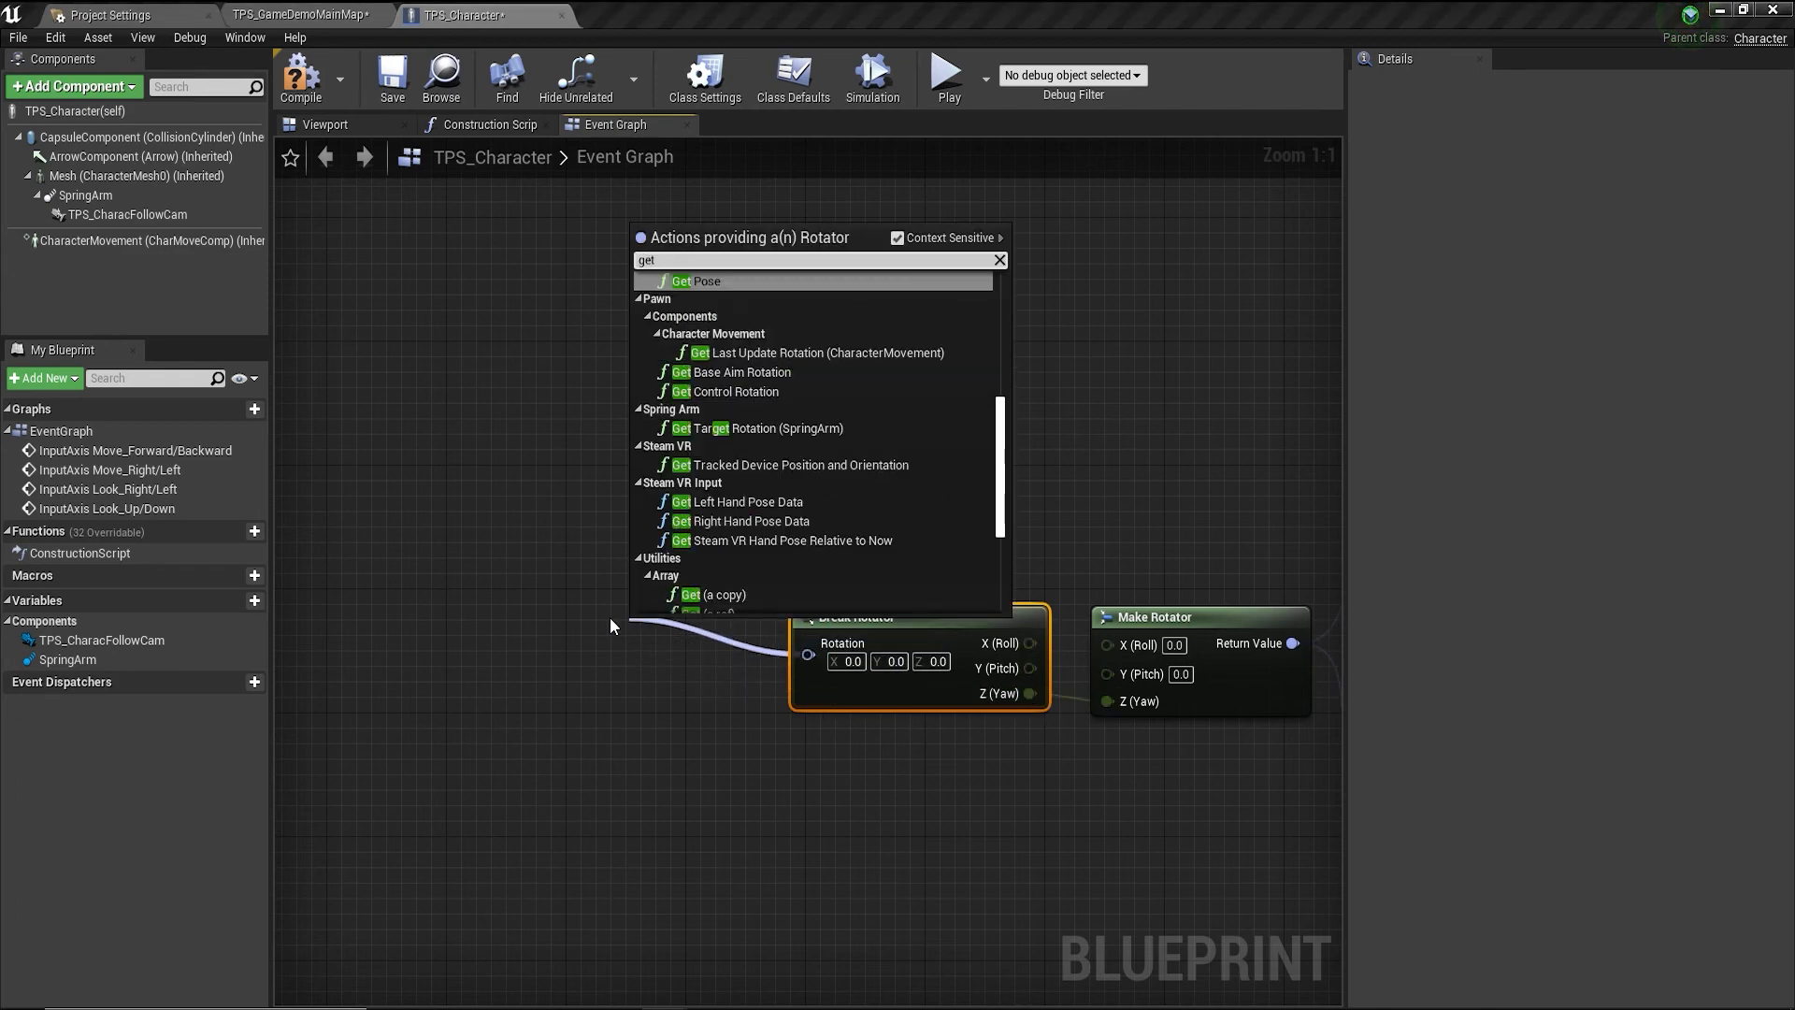
pyautogui.write('con')
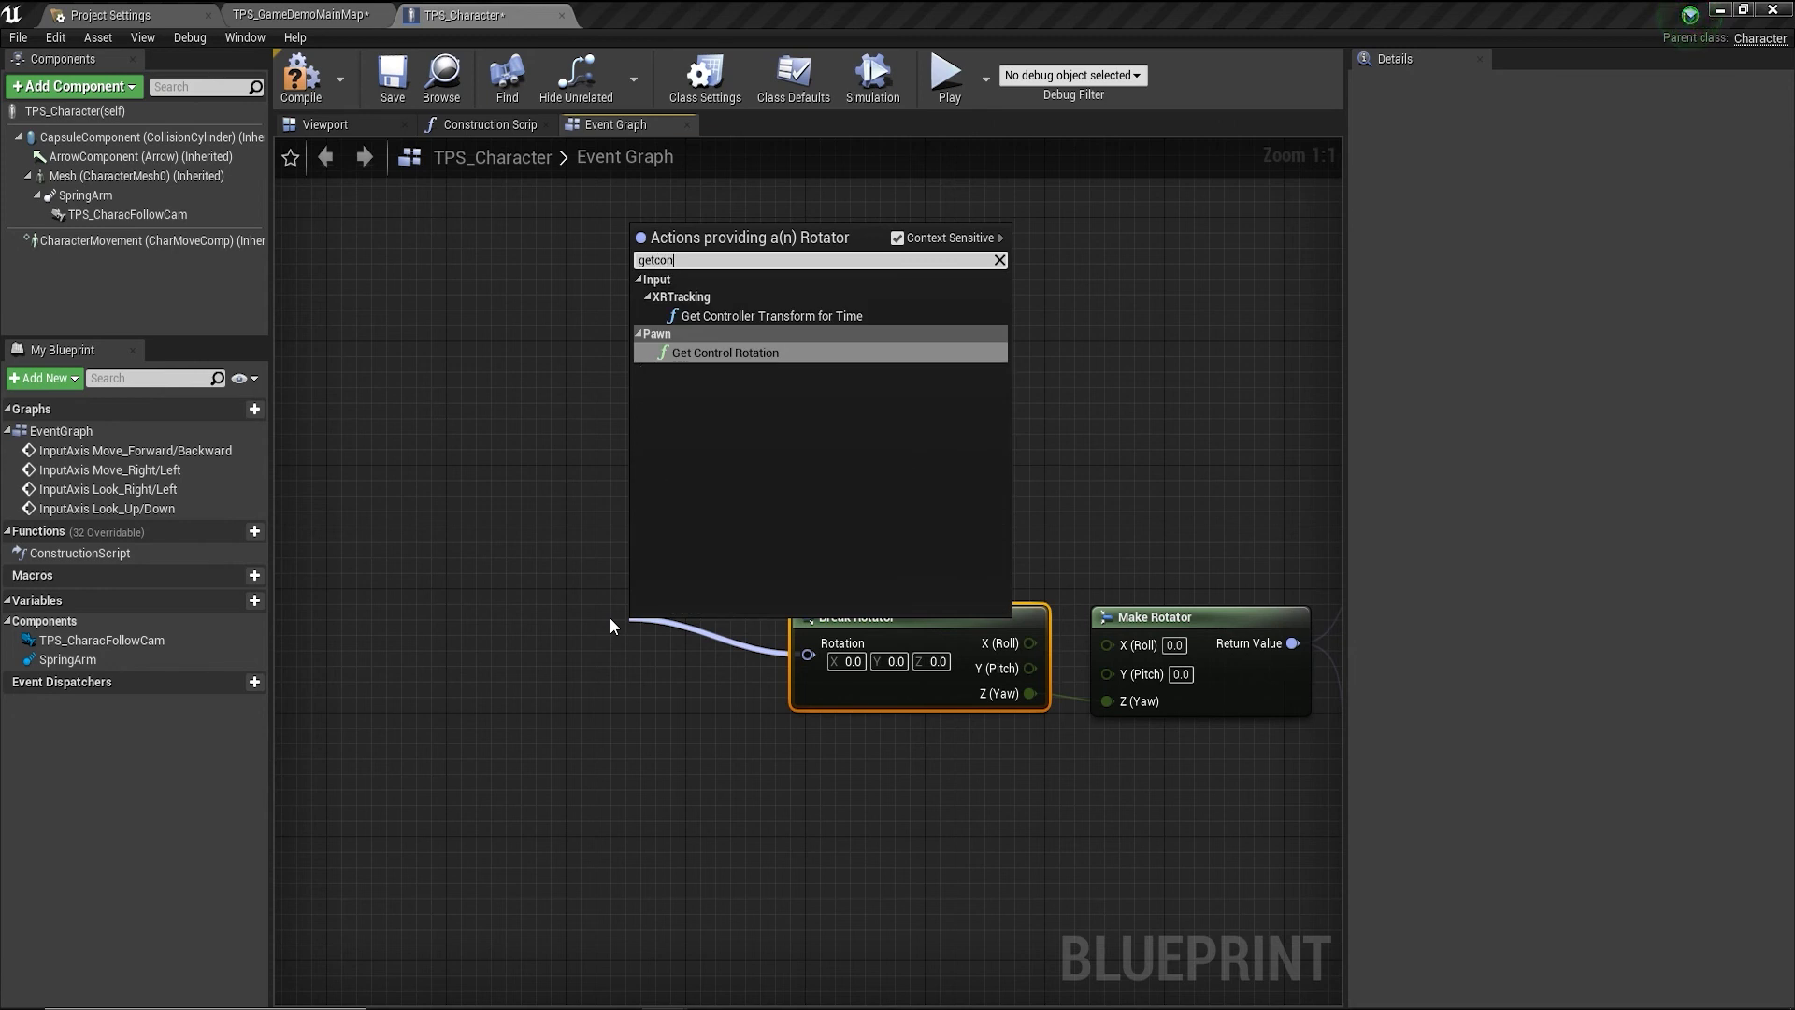
pyautogui.click(721, 351)
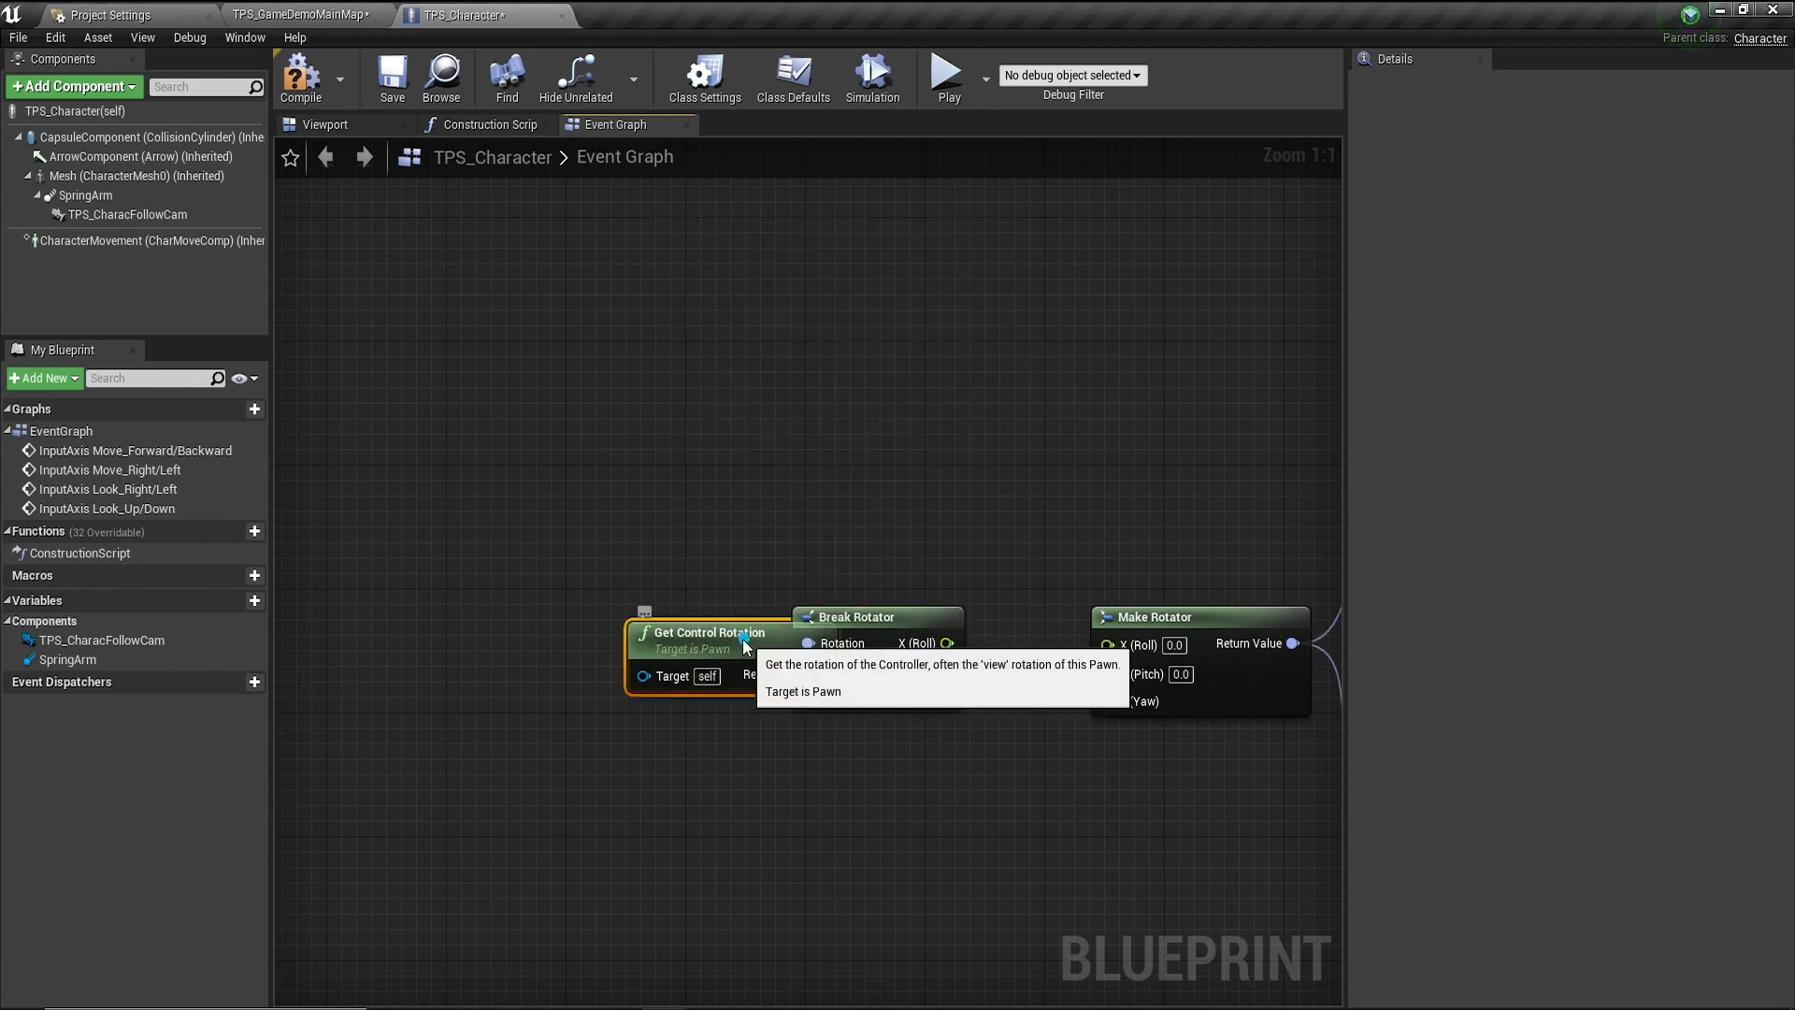
pyautogui.moveTo(742, 637); pyautogui.dragTo(532, 607)
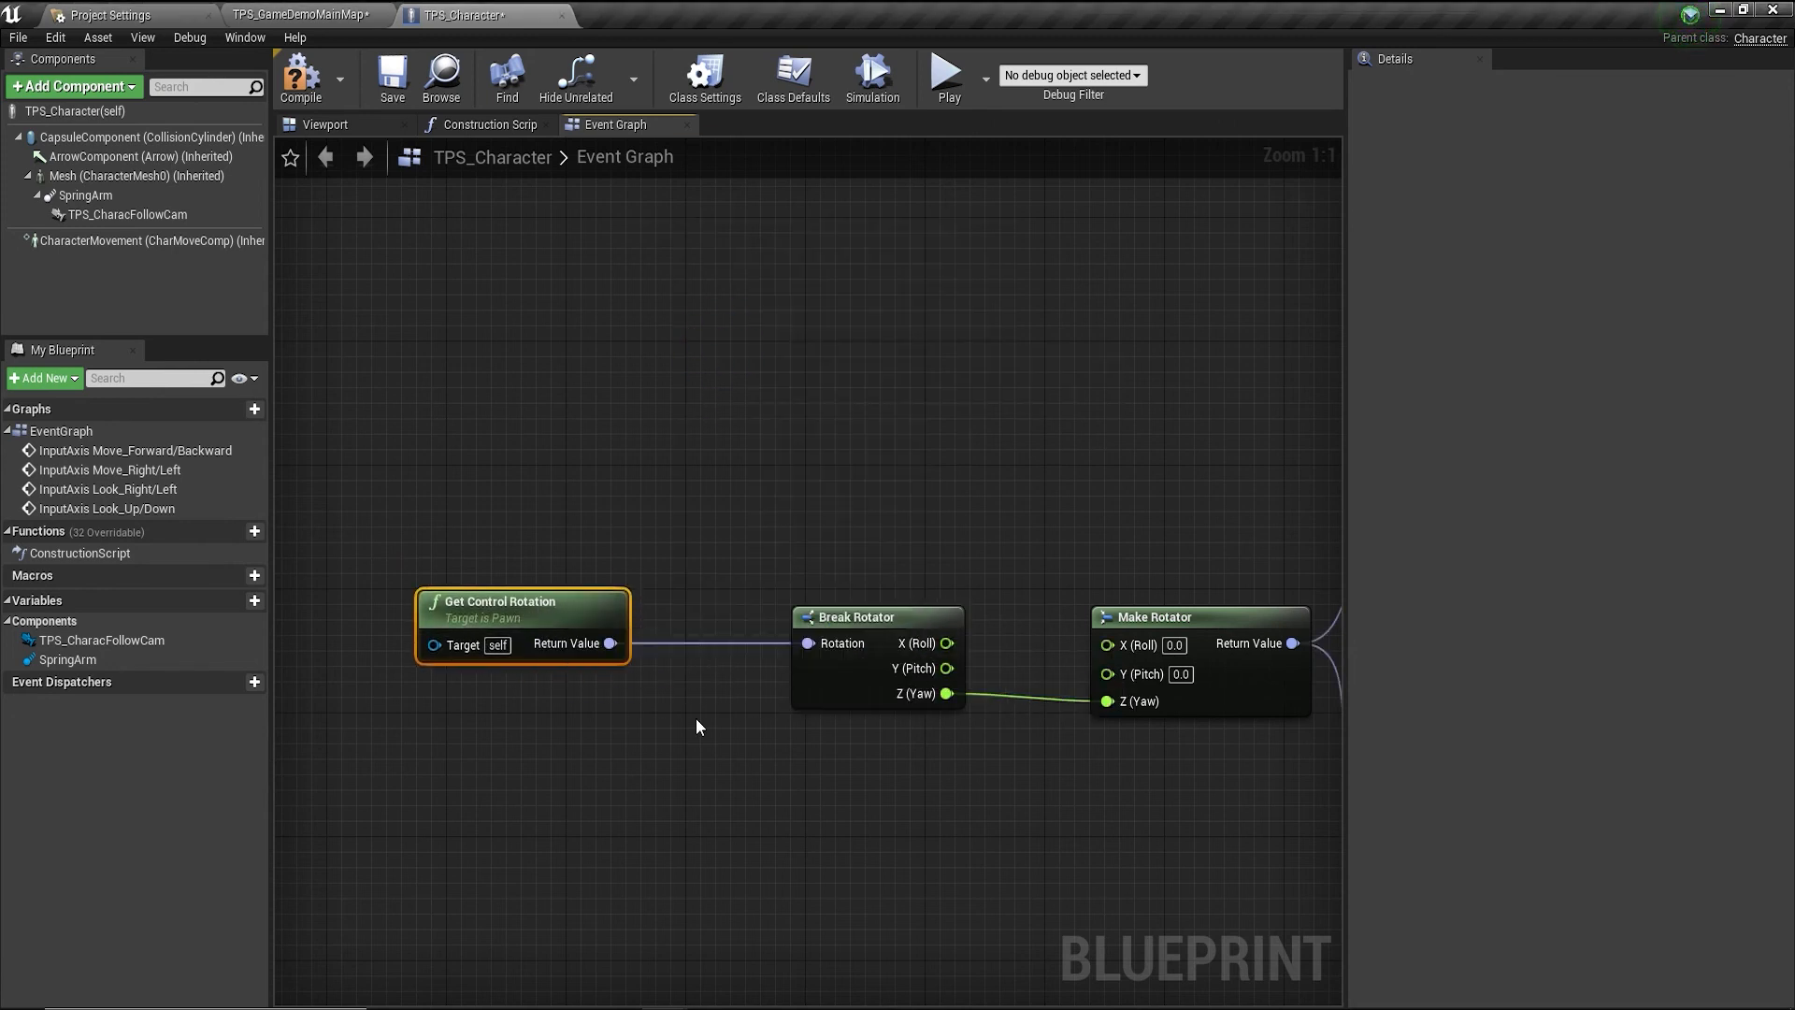
# Compile and save the blueprint, play-test the character's movement and camera, and end the preview.
pyautogui.scroll(-1, 695, 717)
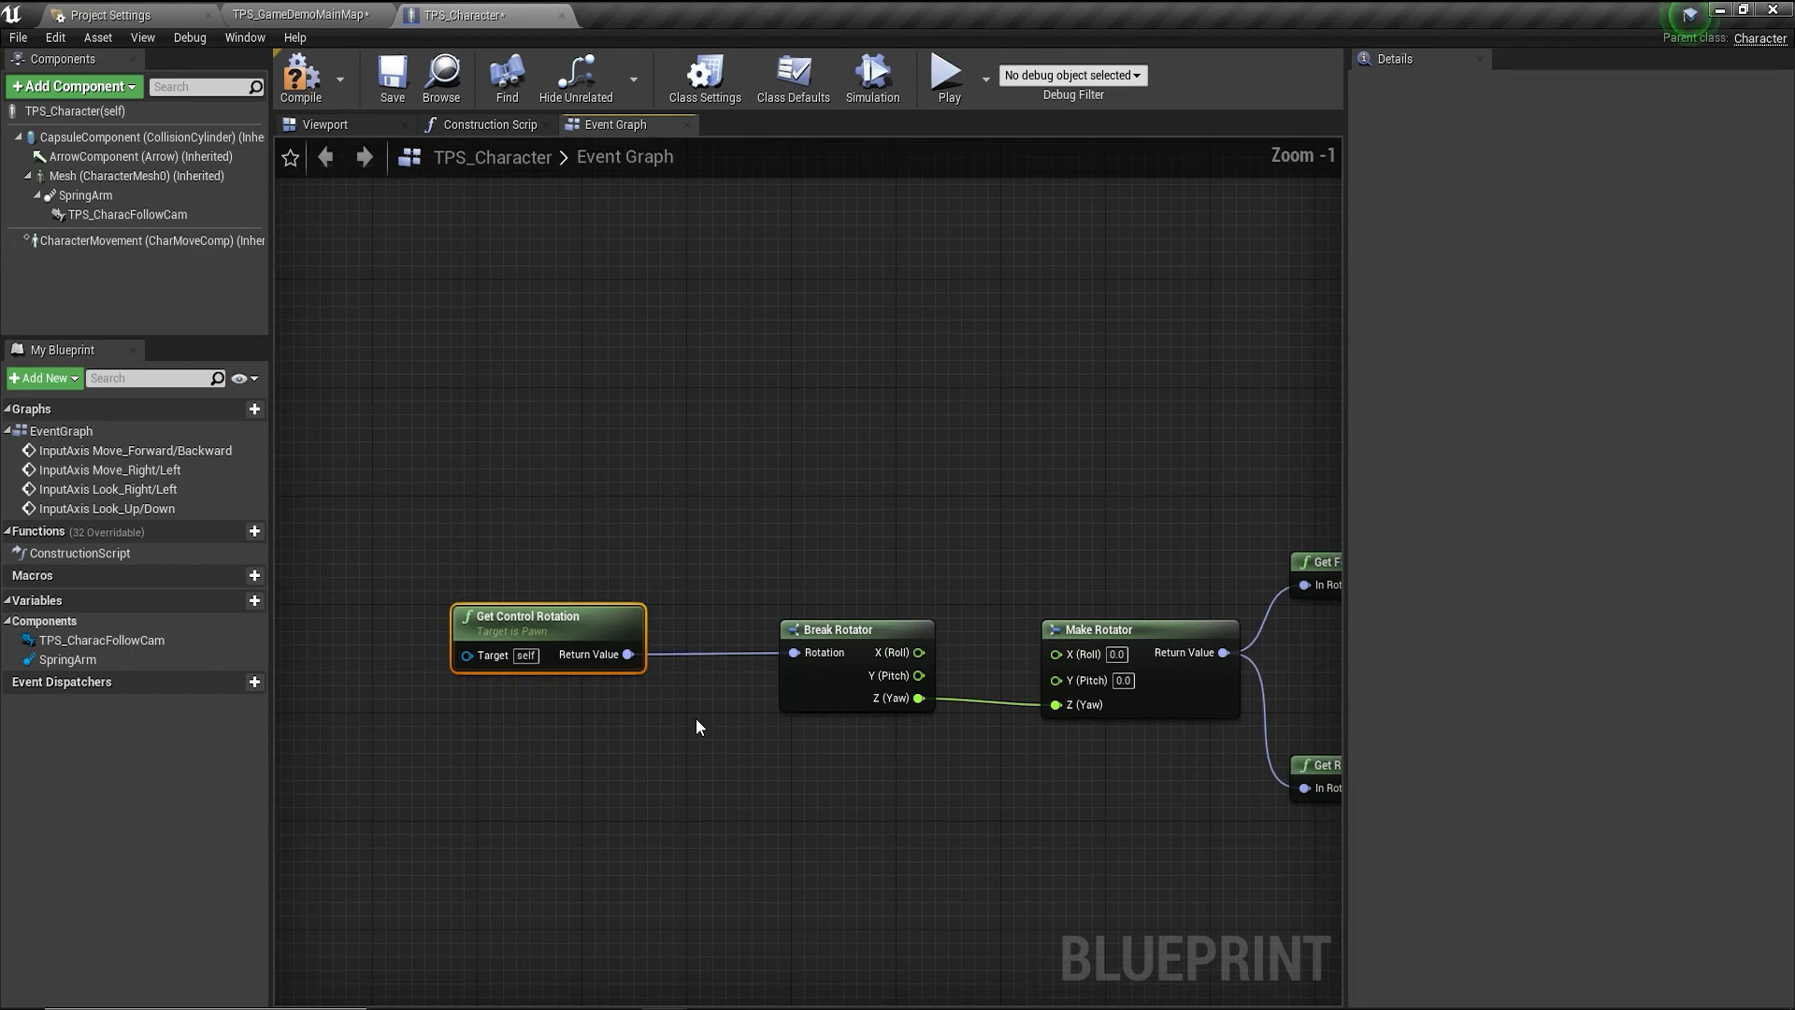
pyautogui.click(299, 77)
pyautogui.click(391, 75)
pyautogui.click(946, 75)
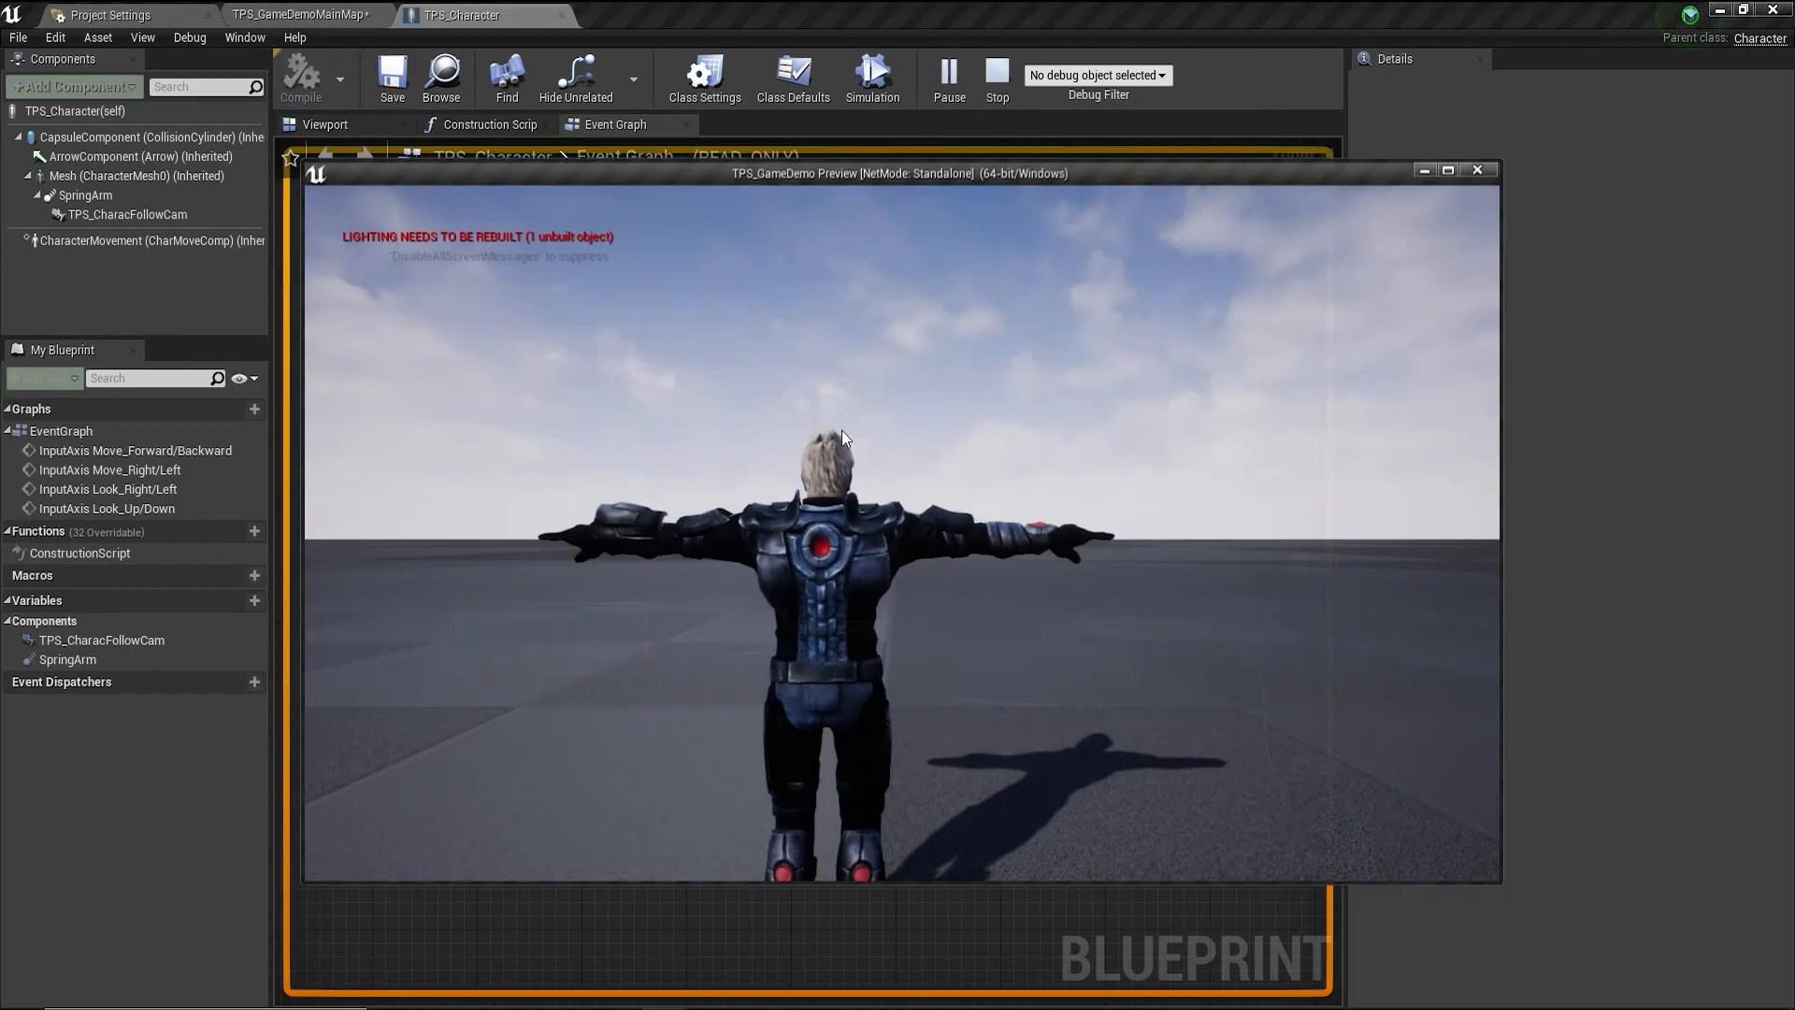
pyautogui.click(841, 430)
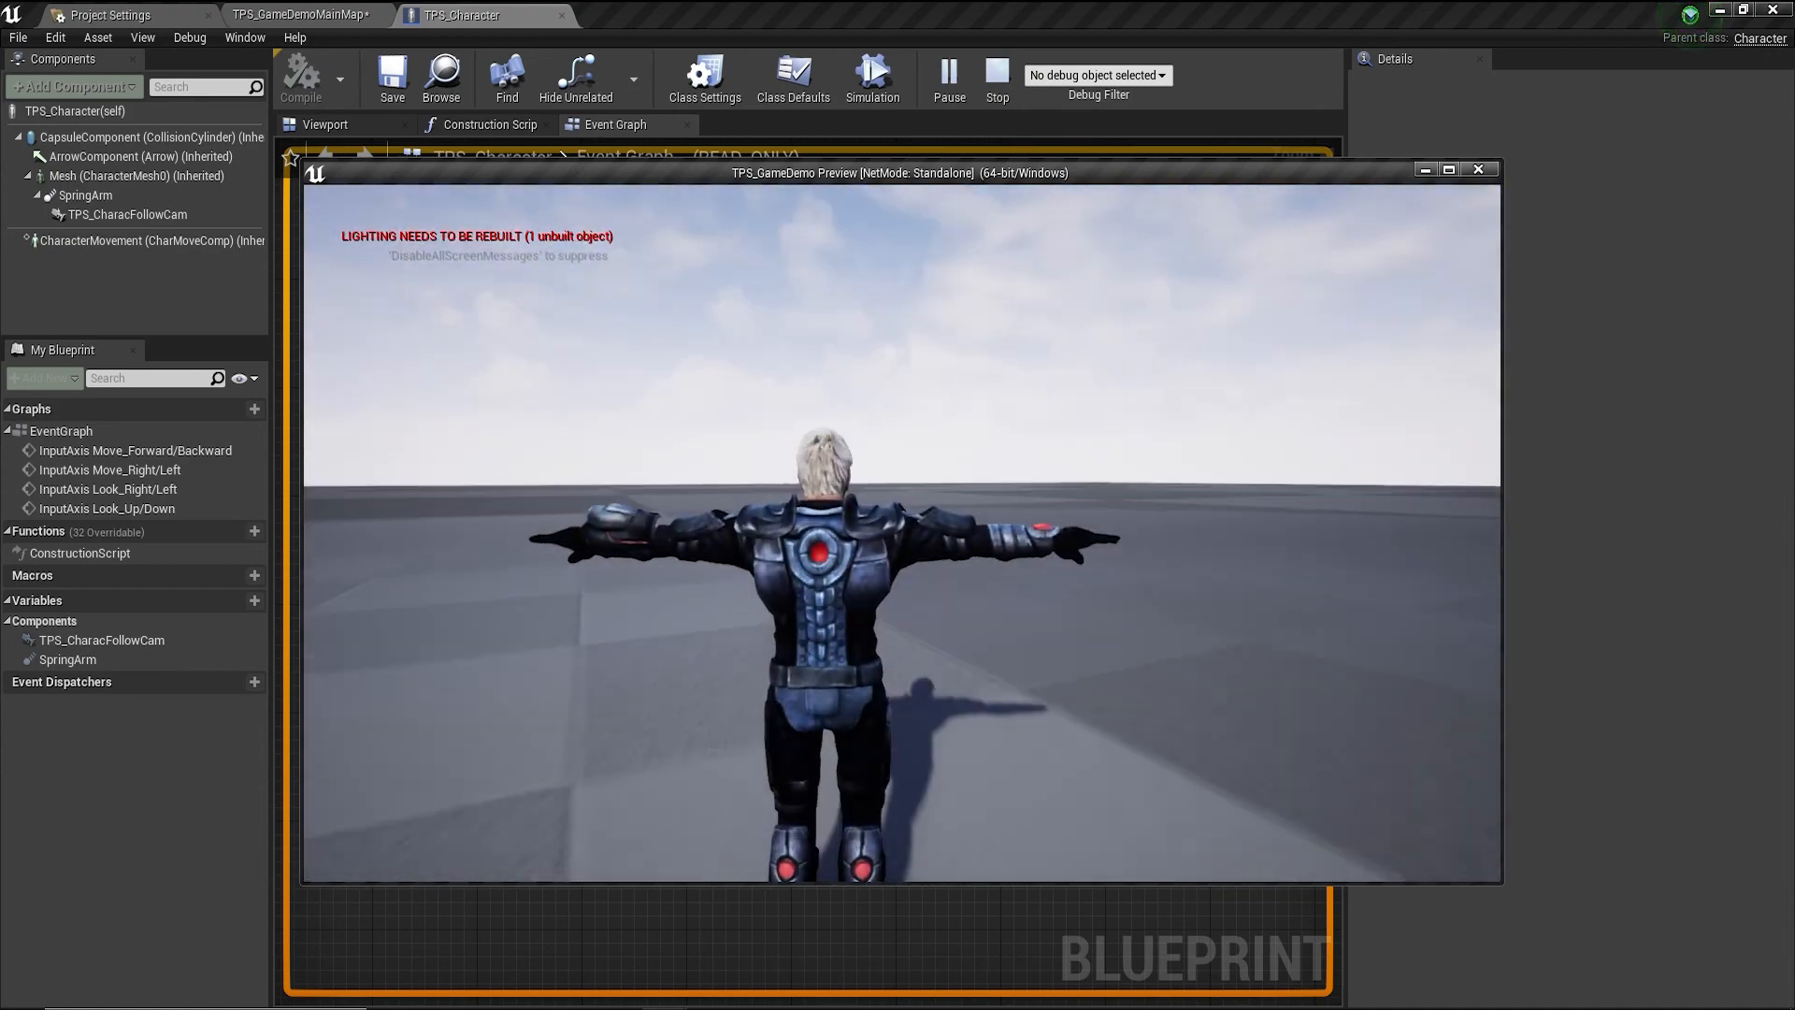
pyautogui.press('Escape')
# Enclose the Look_Up/Down and Look_Right/Left nodes in a comment box titled Camera_, undoing the stray second comment around it.
pyautogui.scroll(-5, 1038, 473)
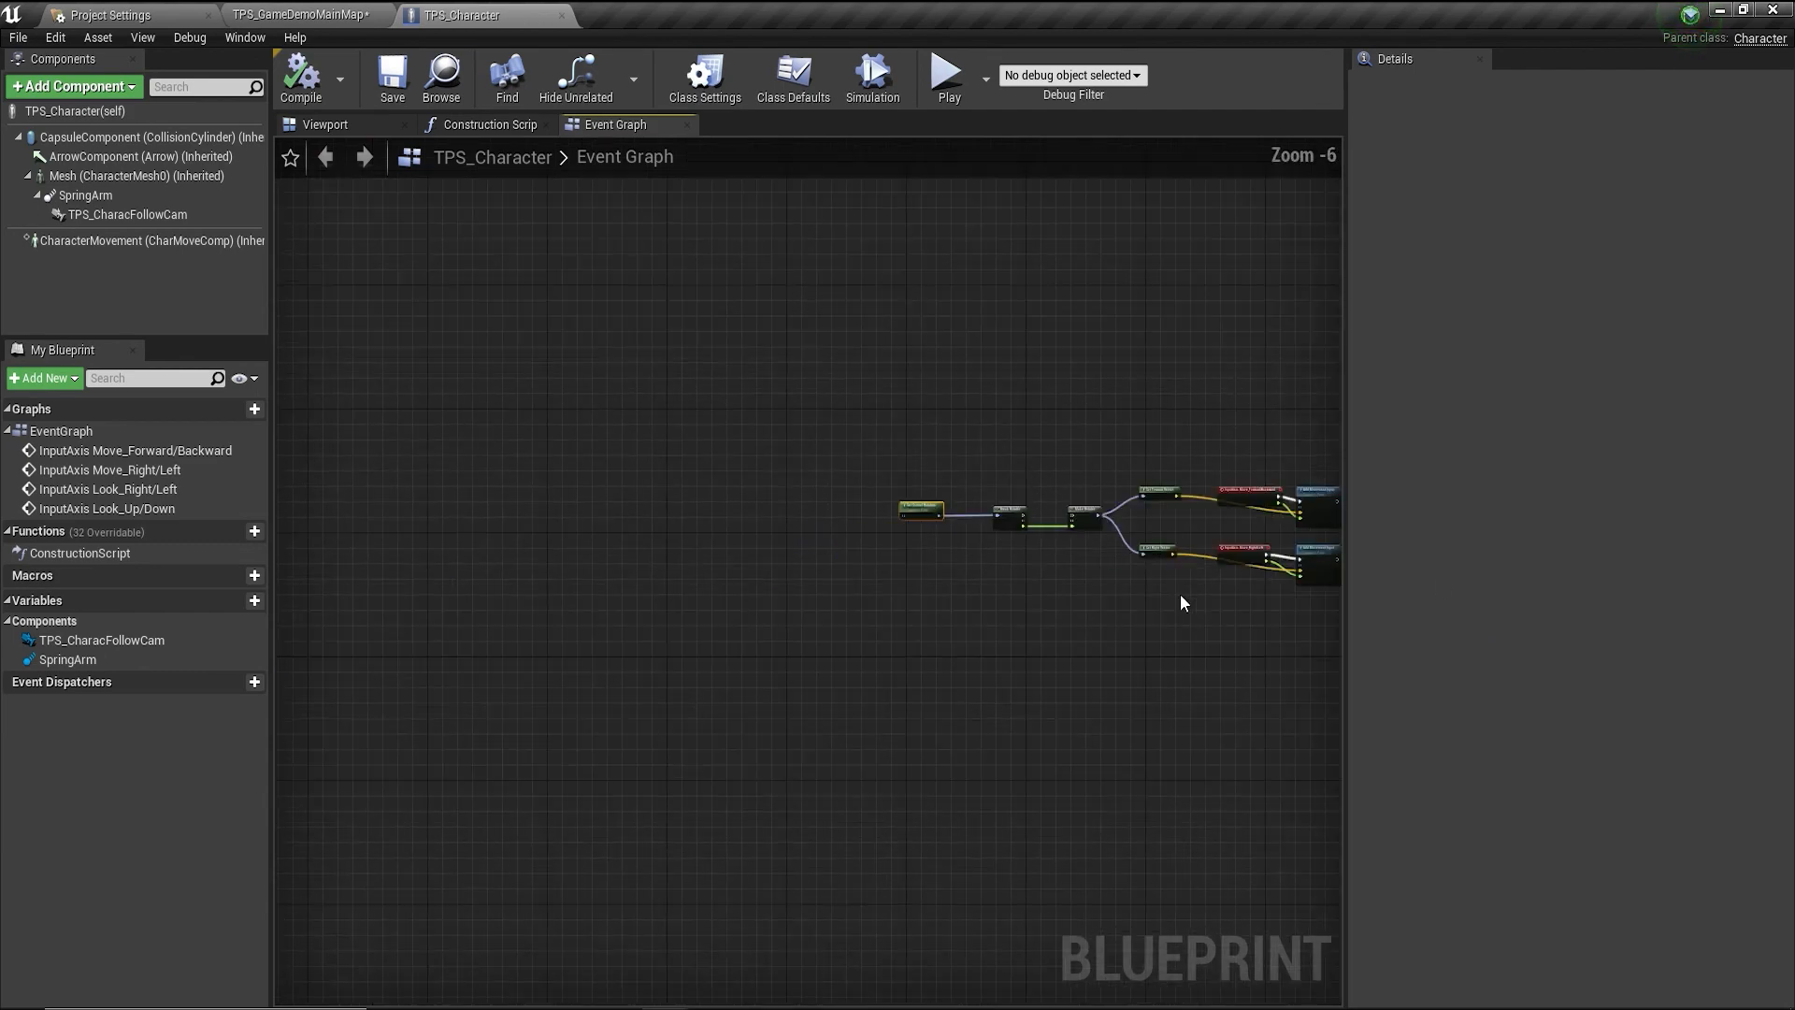
pyautogui.moveTo(1180, 594); pyautogui.dragTo(782, 669, button='right')
pyautogui.scroll(4, 989, 765)
pyautogui.moveTo(1075, 671); pyautogui.dragTo(875, 867, button='right')
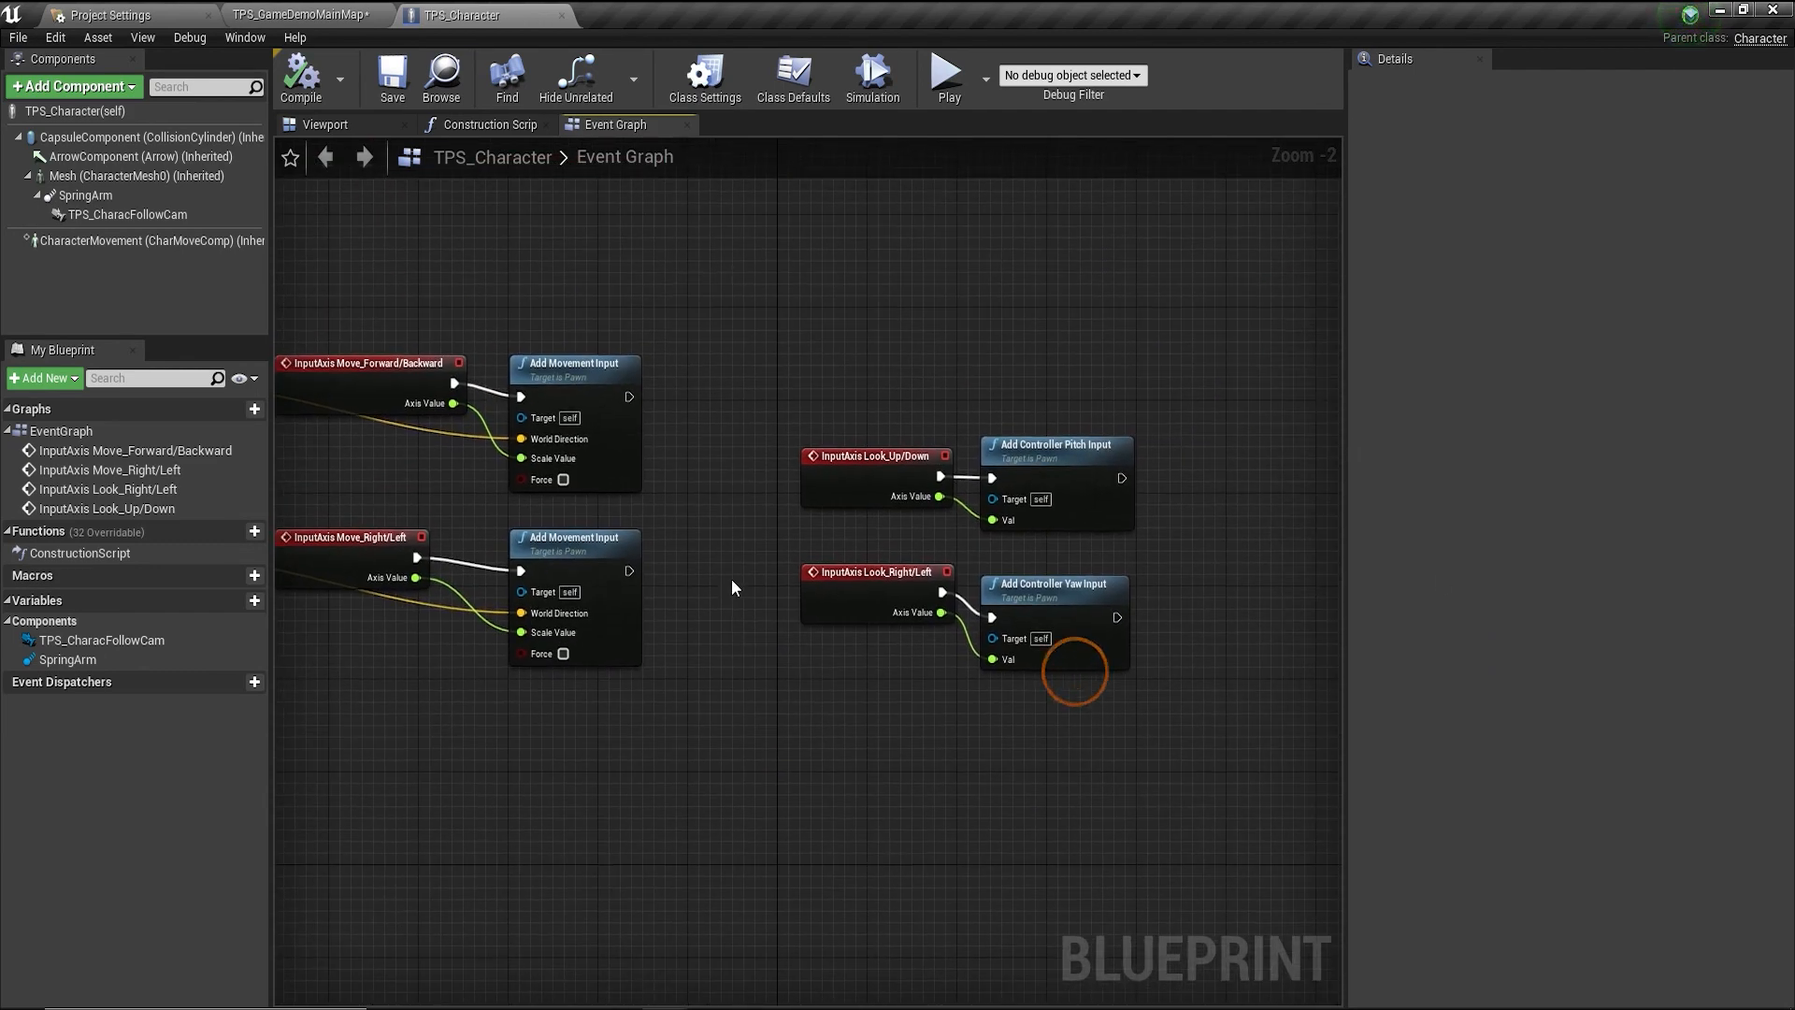
pyautogui.moveTo(743, 390); pyautogui.dragTo(1234, 798)
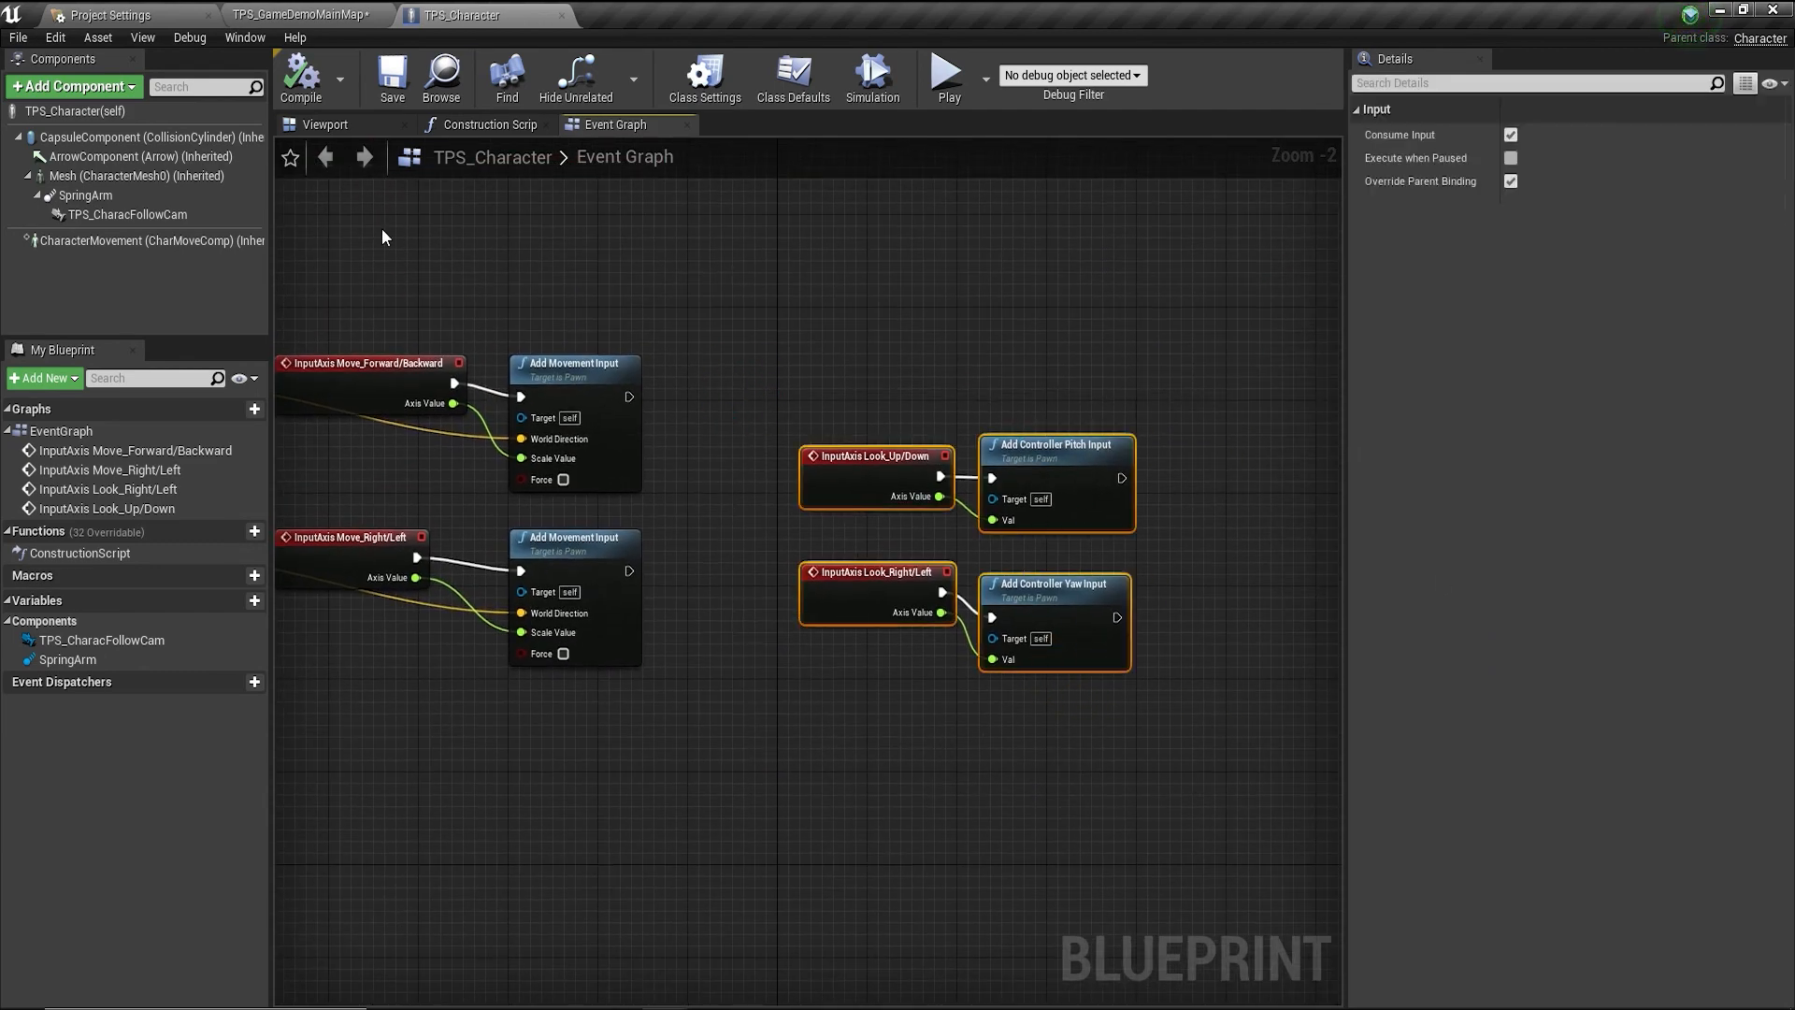
pyautogui.press('c')
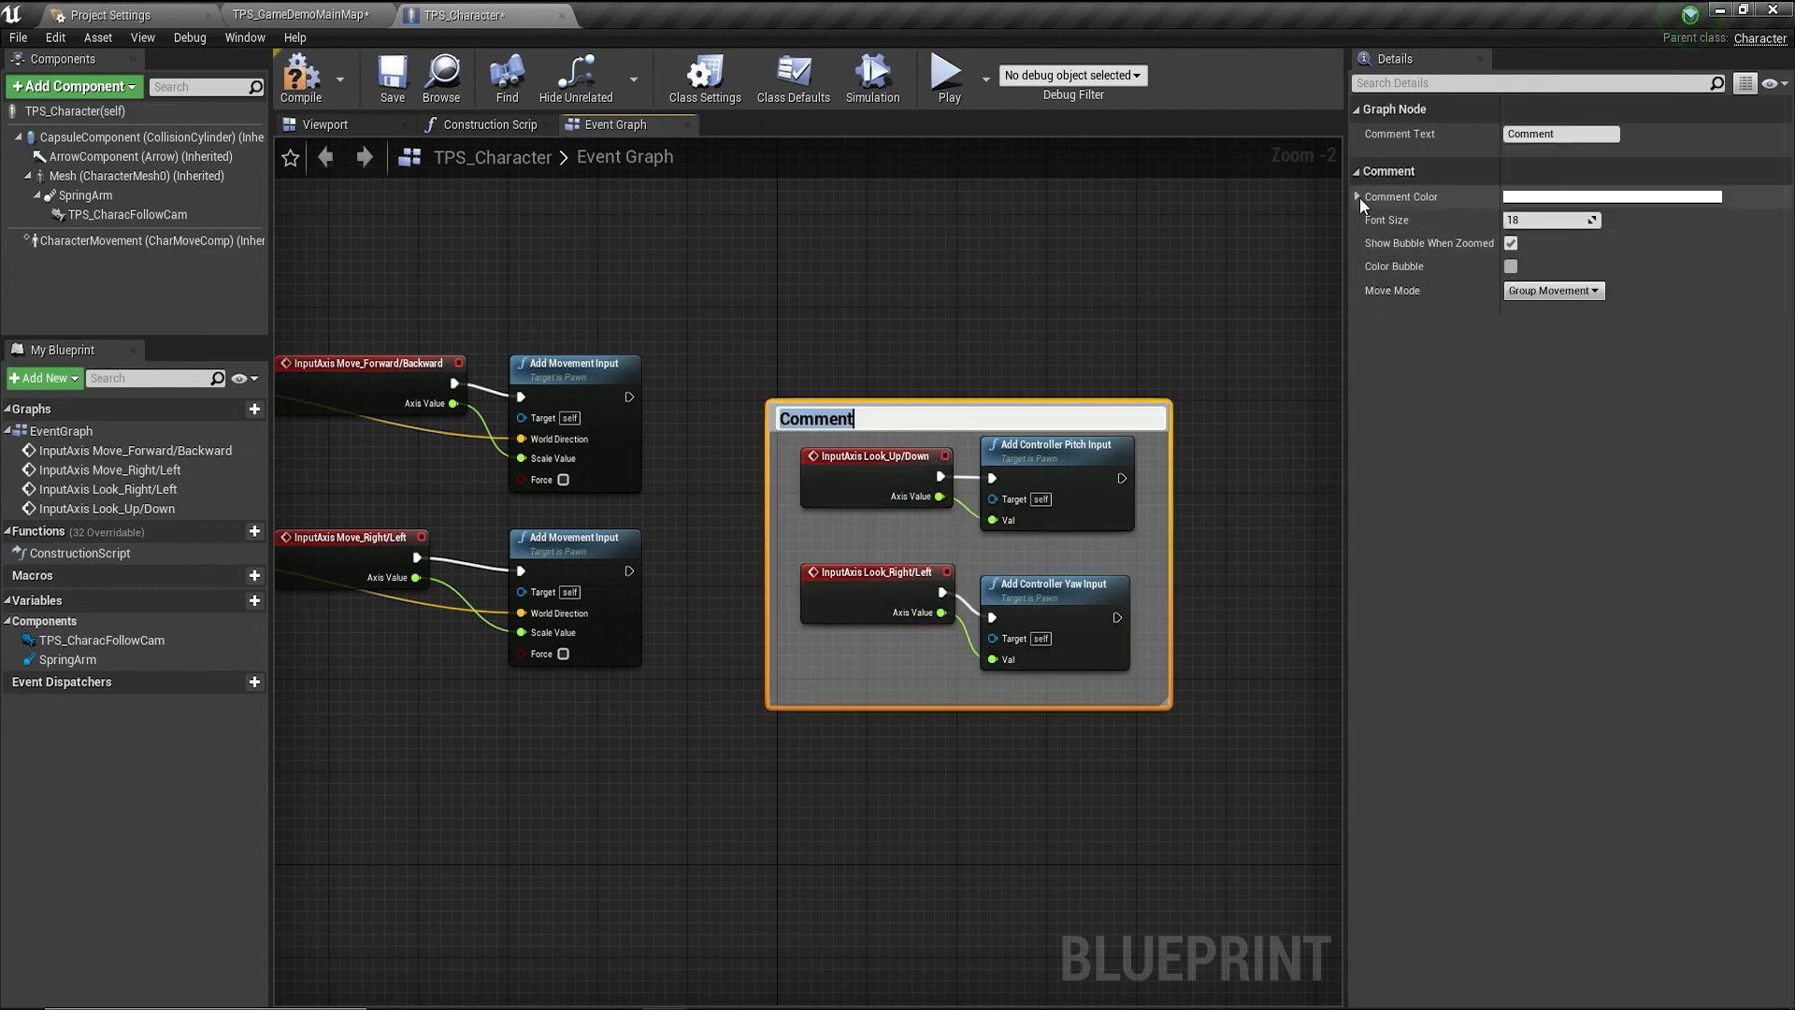
pyautogui.write('Camera_con')
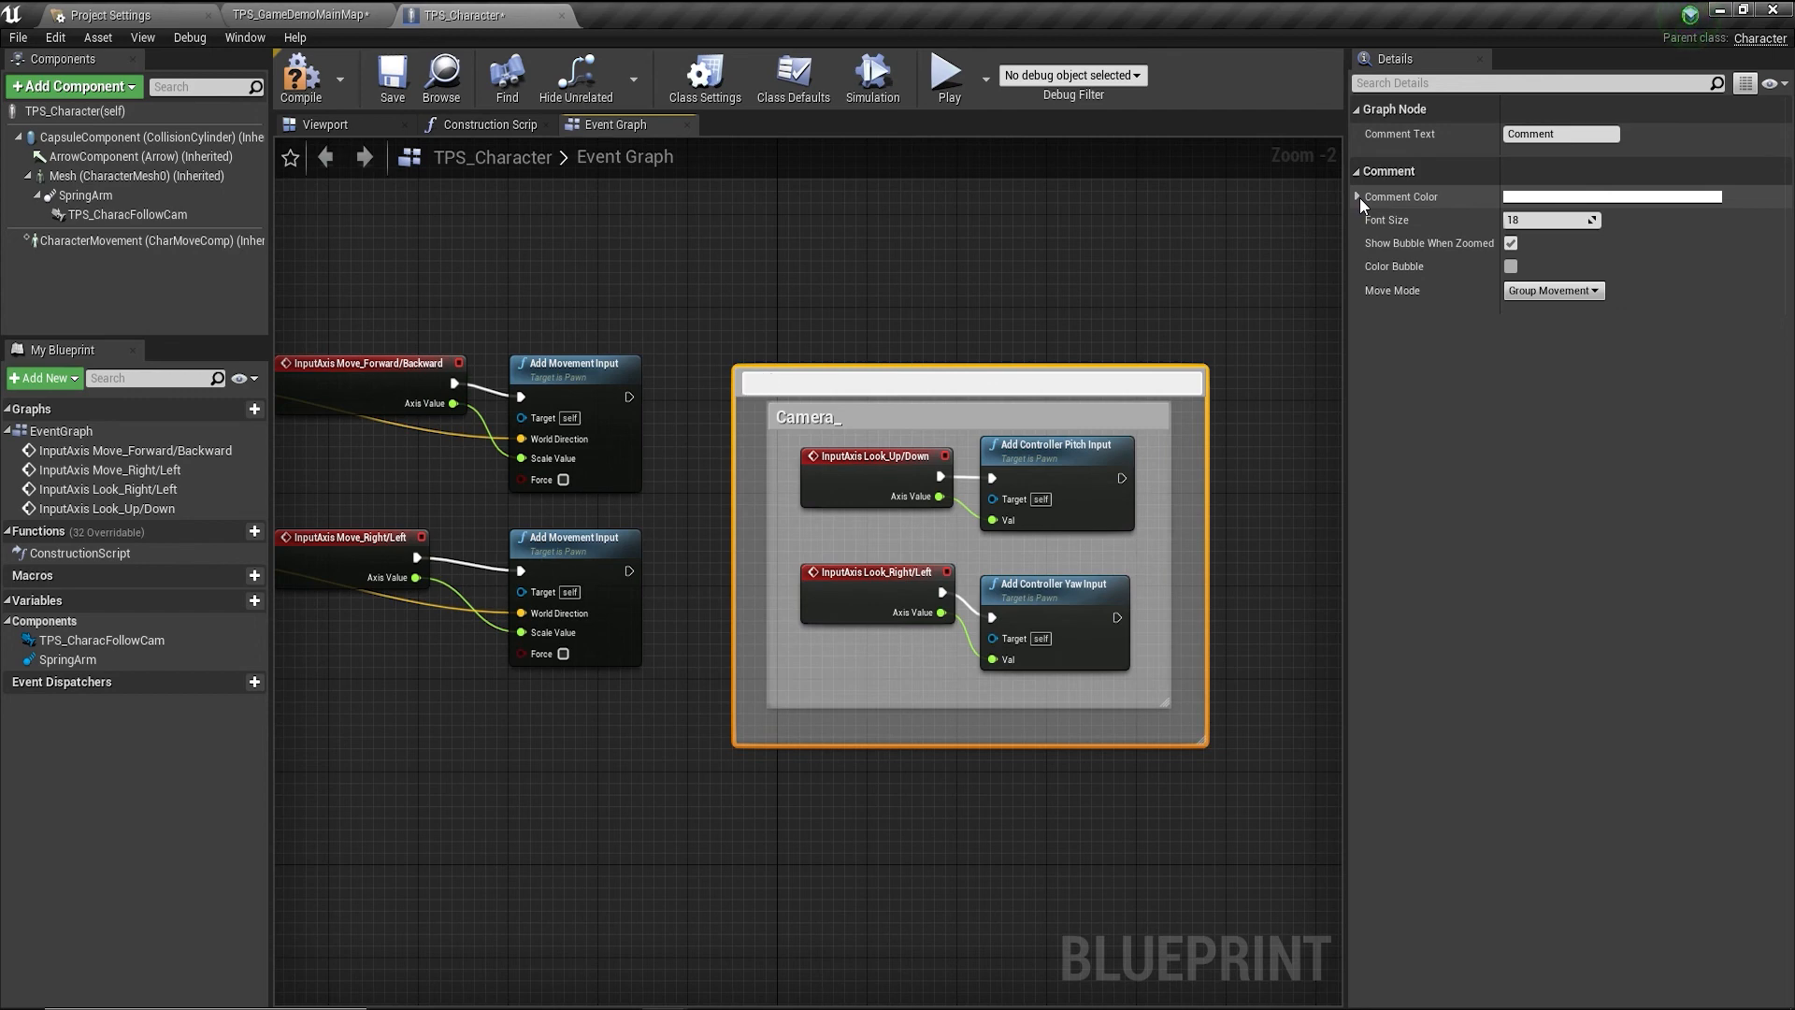
pyautogui.click(1282, 591)
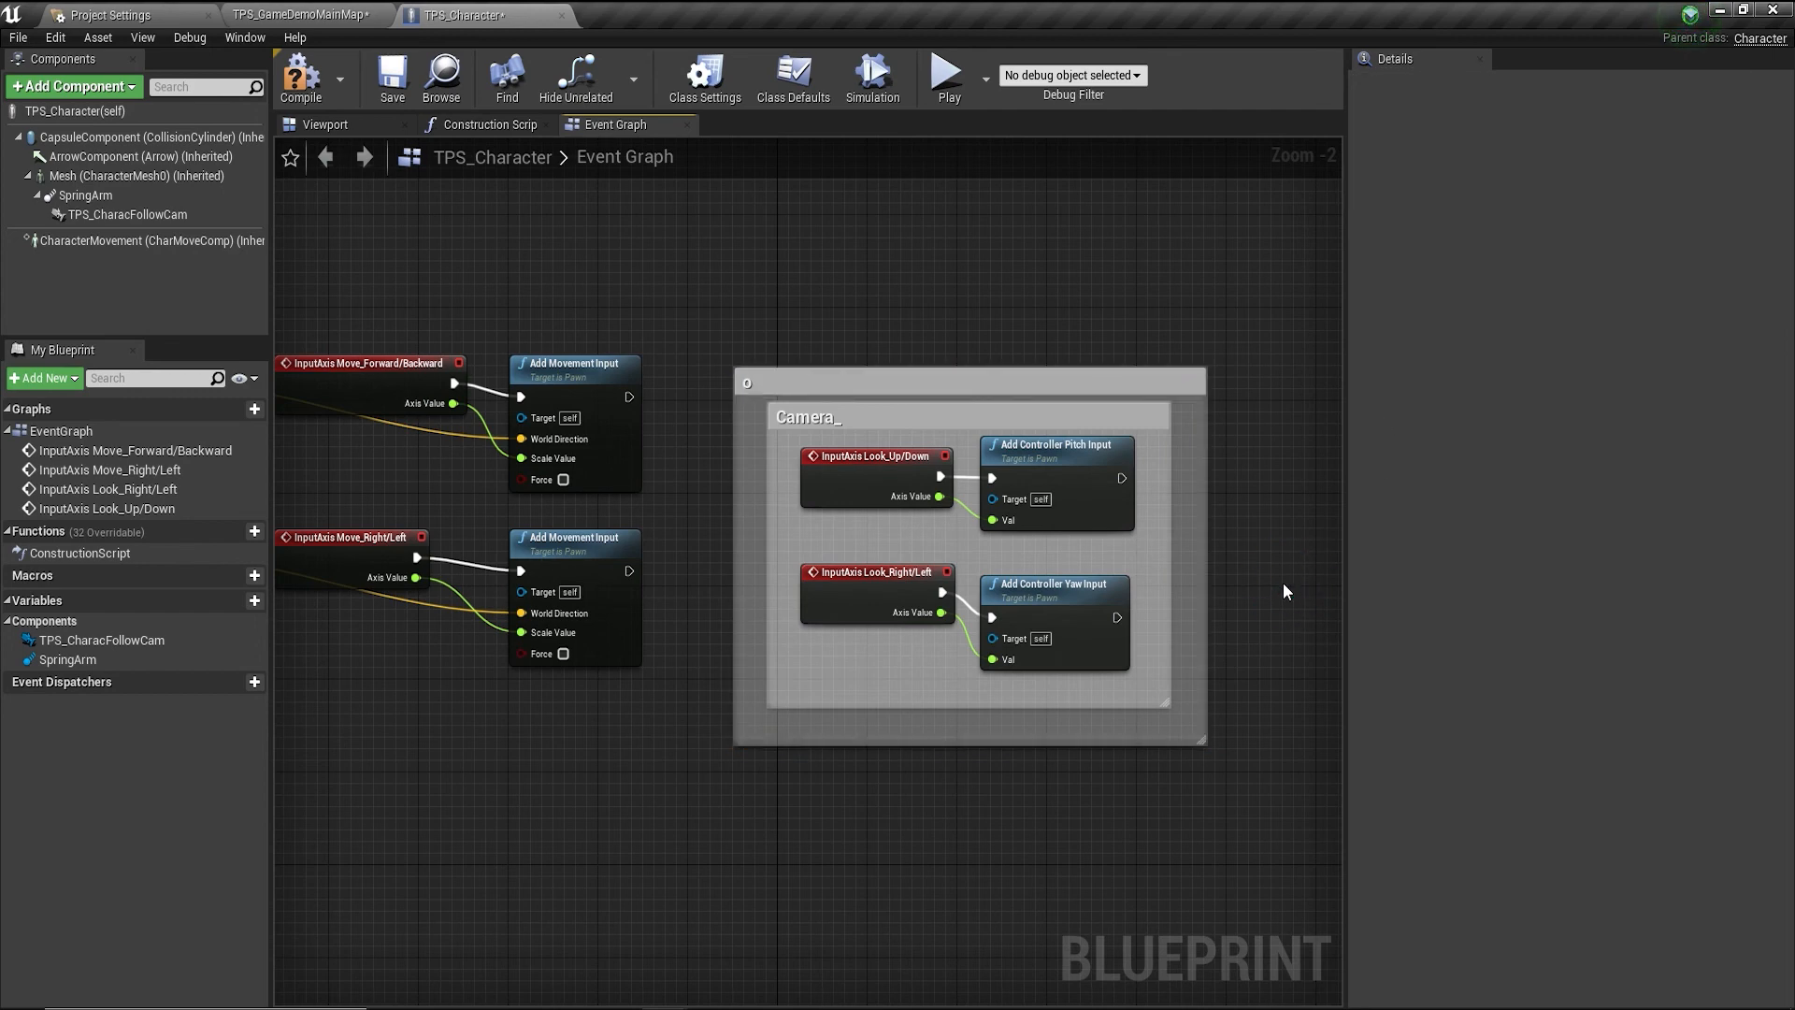
pyautogui.hotkey('ctrl', 'z')
pyautogui.hotkey('ctrl', 'z')
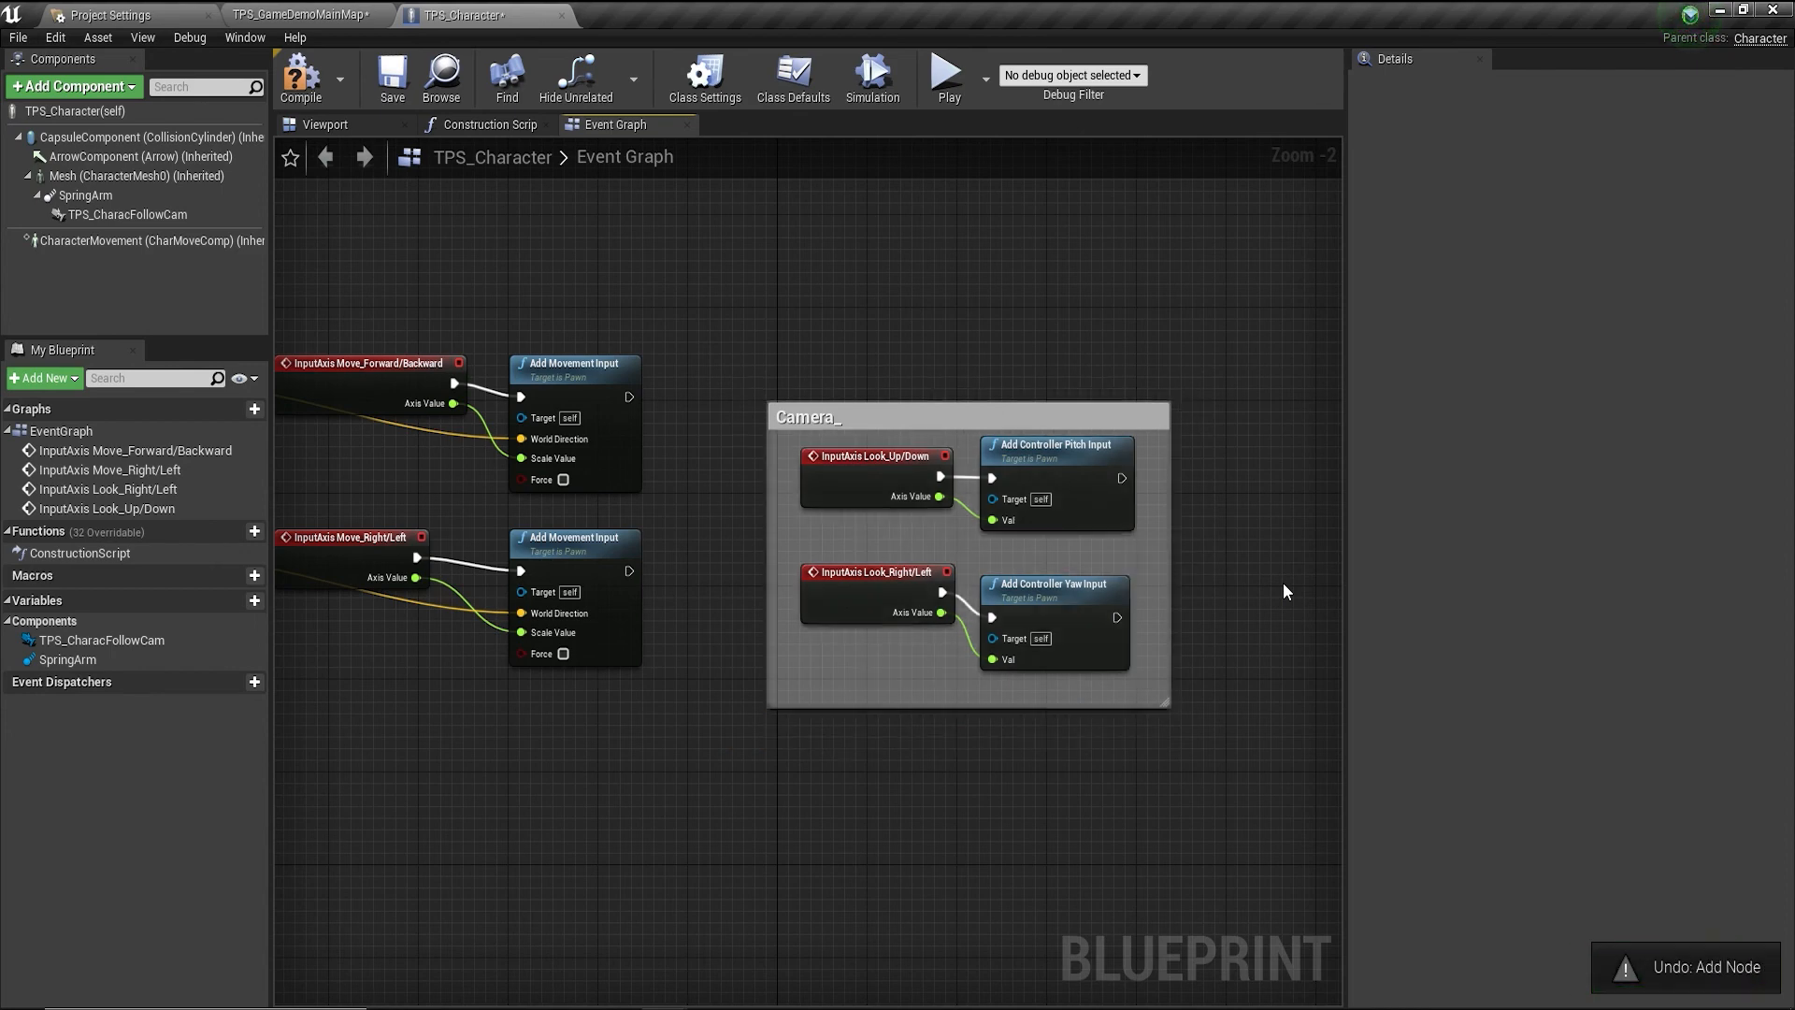
# Retitle the comment box Camera_Control and move it with its nodes farther from the movement nodes.
pyautogui.click(808, 433)
pyautogui.click(1559, 136)
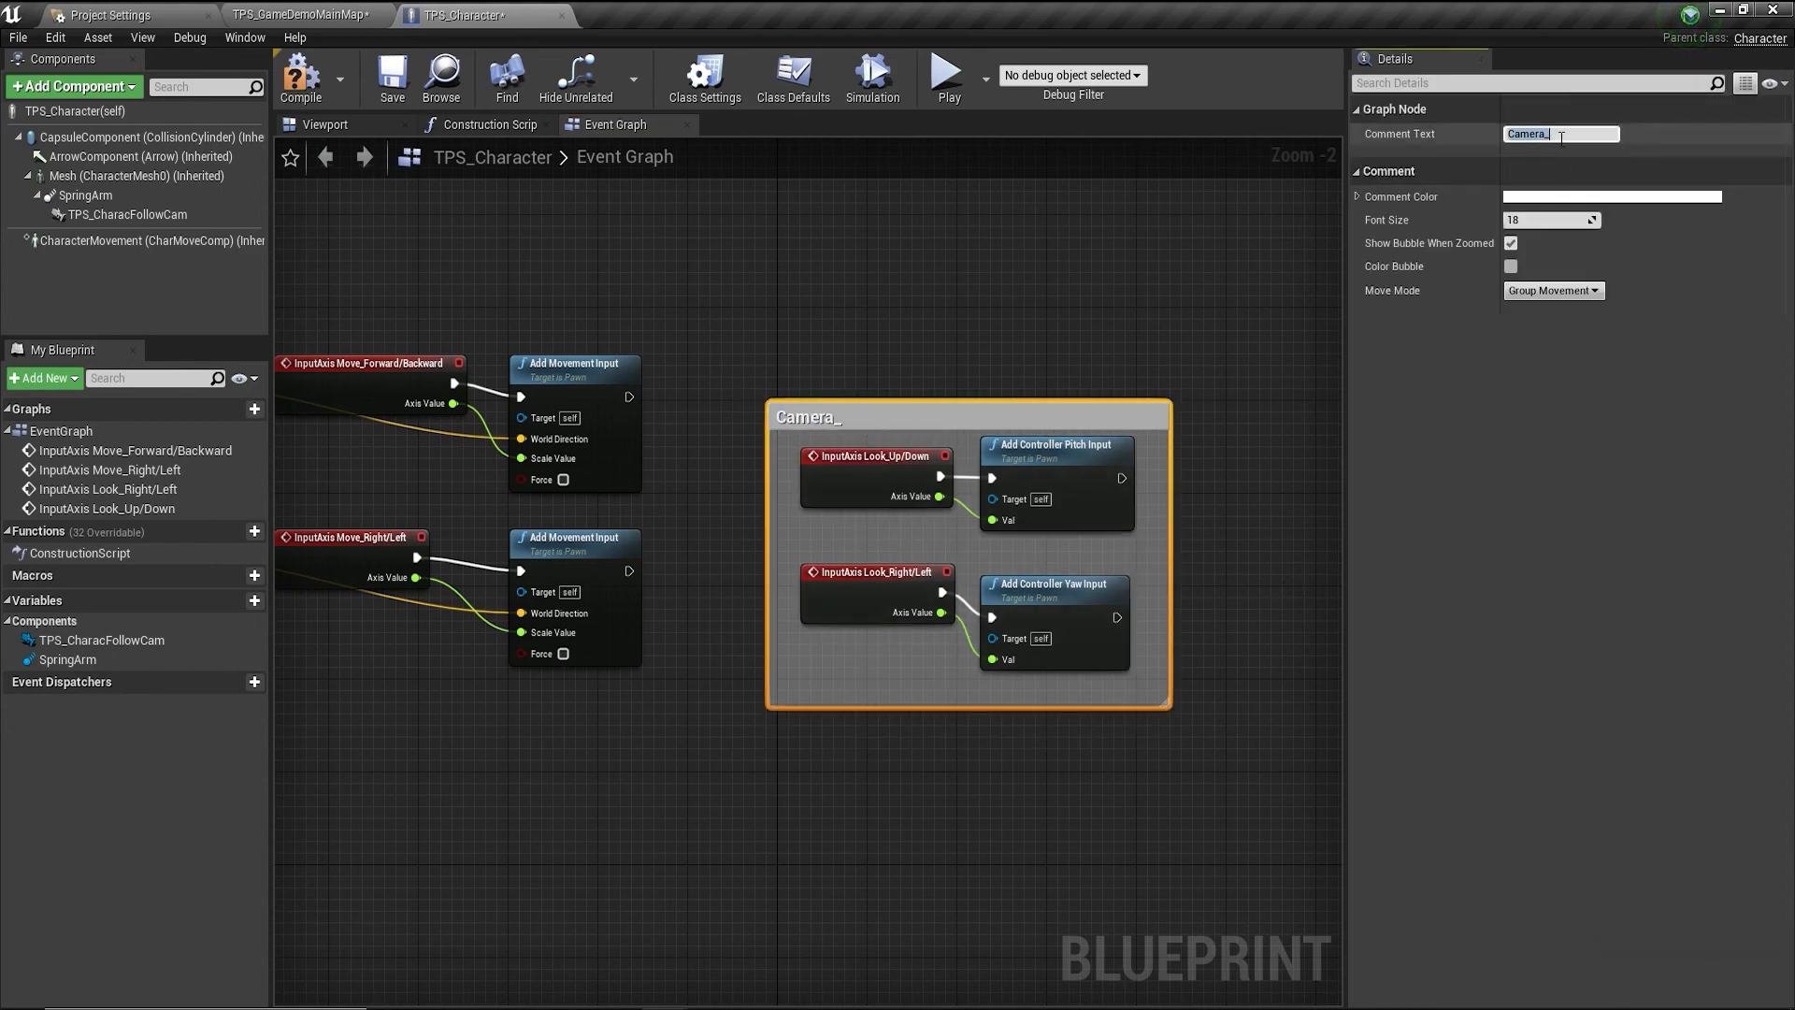
pyautogui.click(1561, 135)
pyautogui.click(1216, 336)
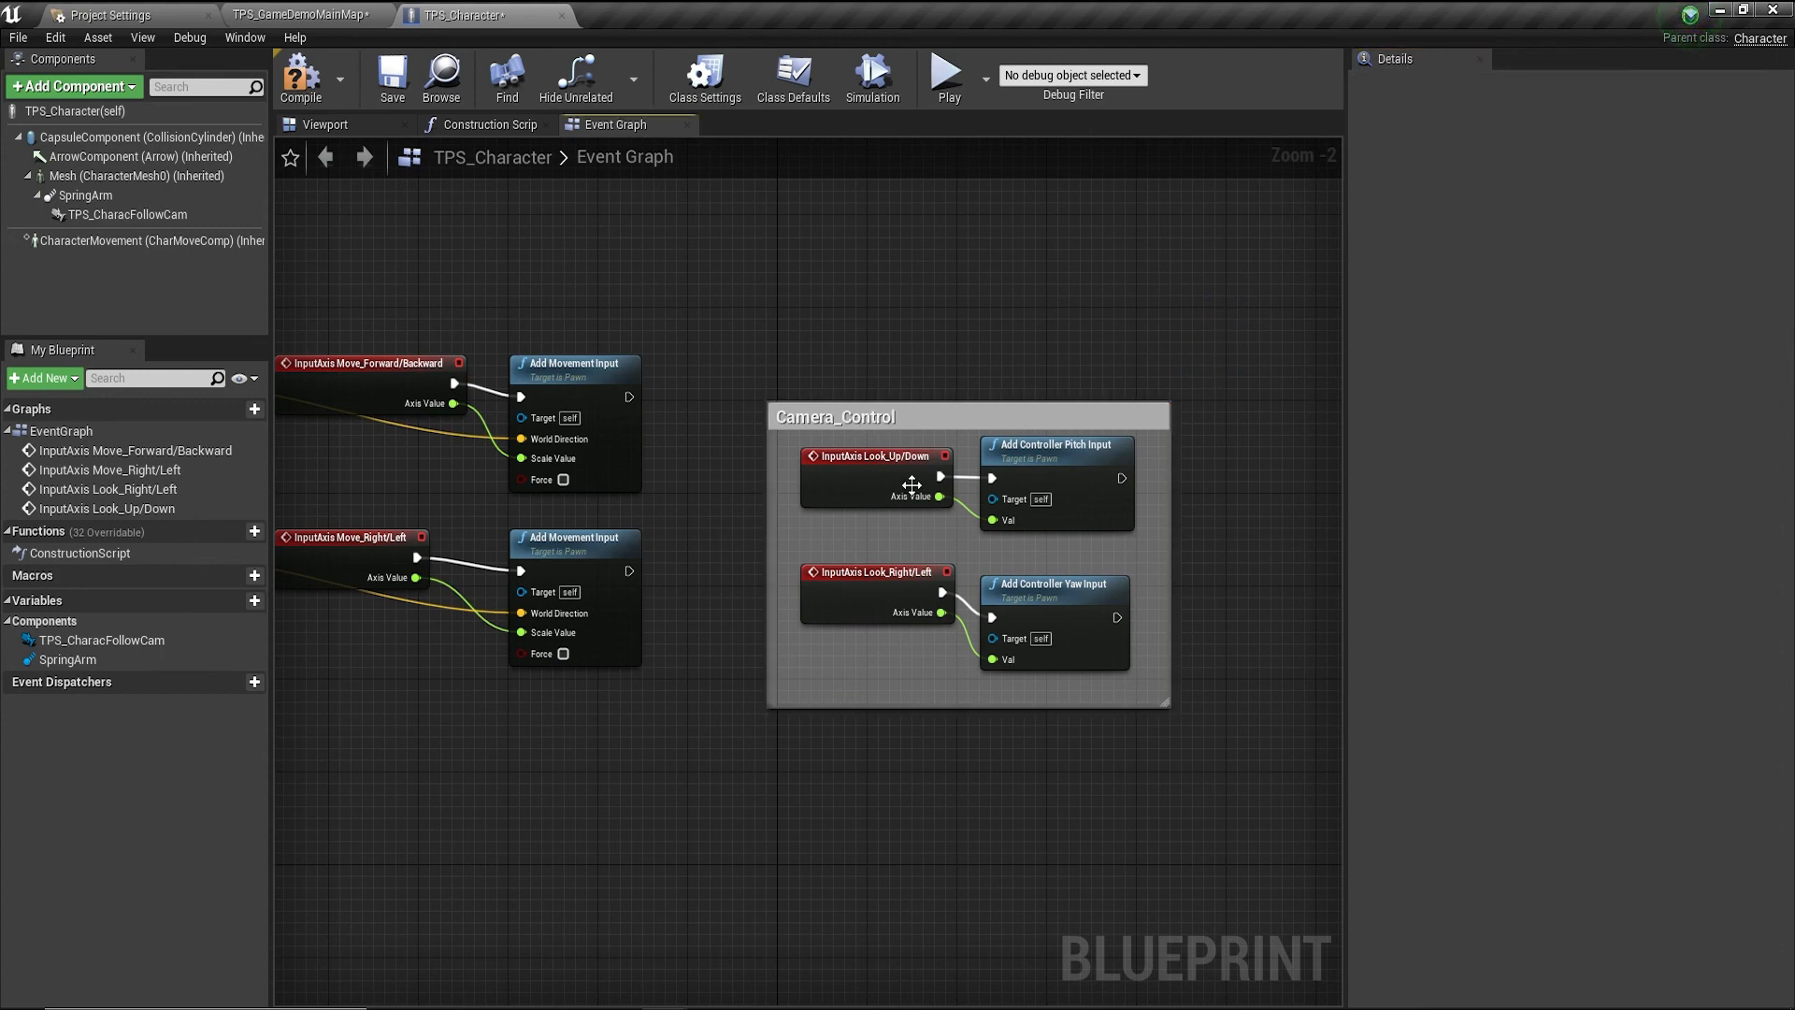
pyautogui.moveTo(868, 432); pyautogui.dragTo(1000, 246)
# Move the Move_Right/Left event, Get Right Vector and Get Forward Vector closer to the Add Movement Input nodes.
pyautogui.scroll(-2, 888, 402)
pyautogui.moveTo(750, 486); pyautogui.dragTo(1006, 612, button='right')
pyautogui.scroll(2, 659, 618)
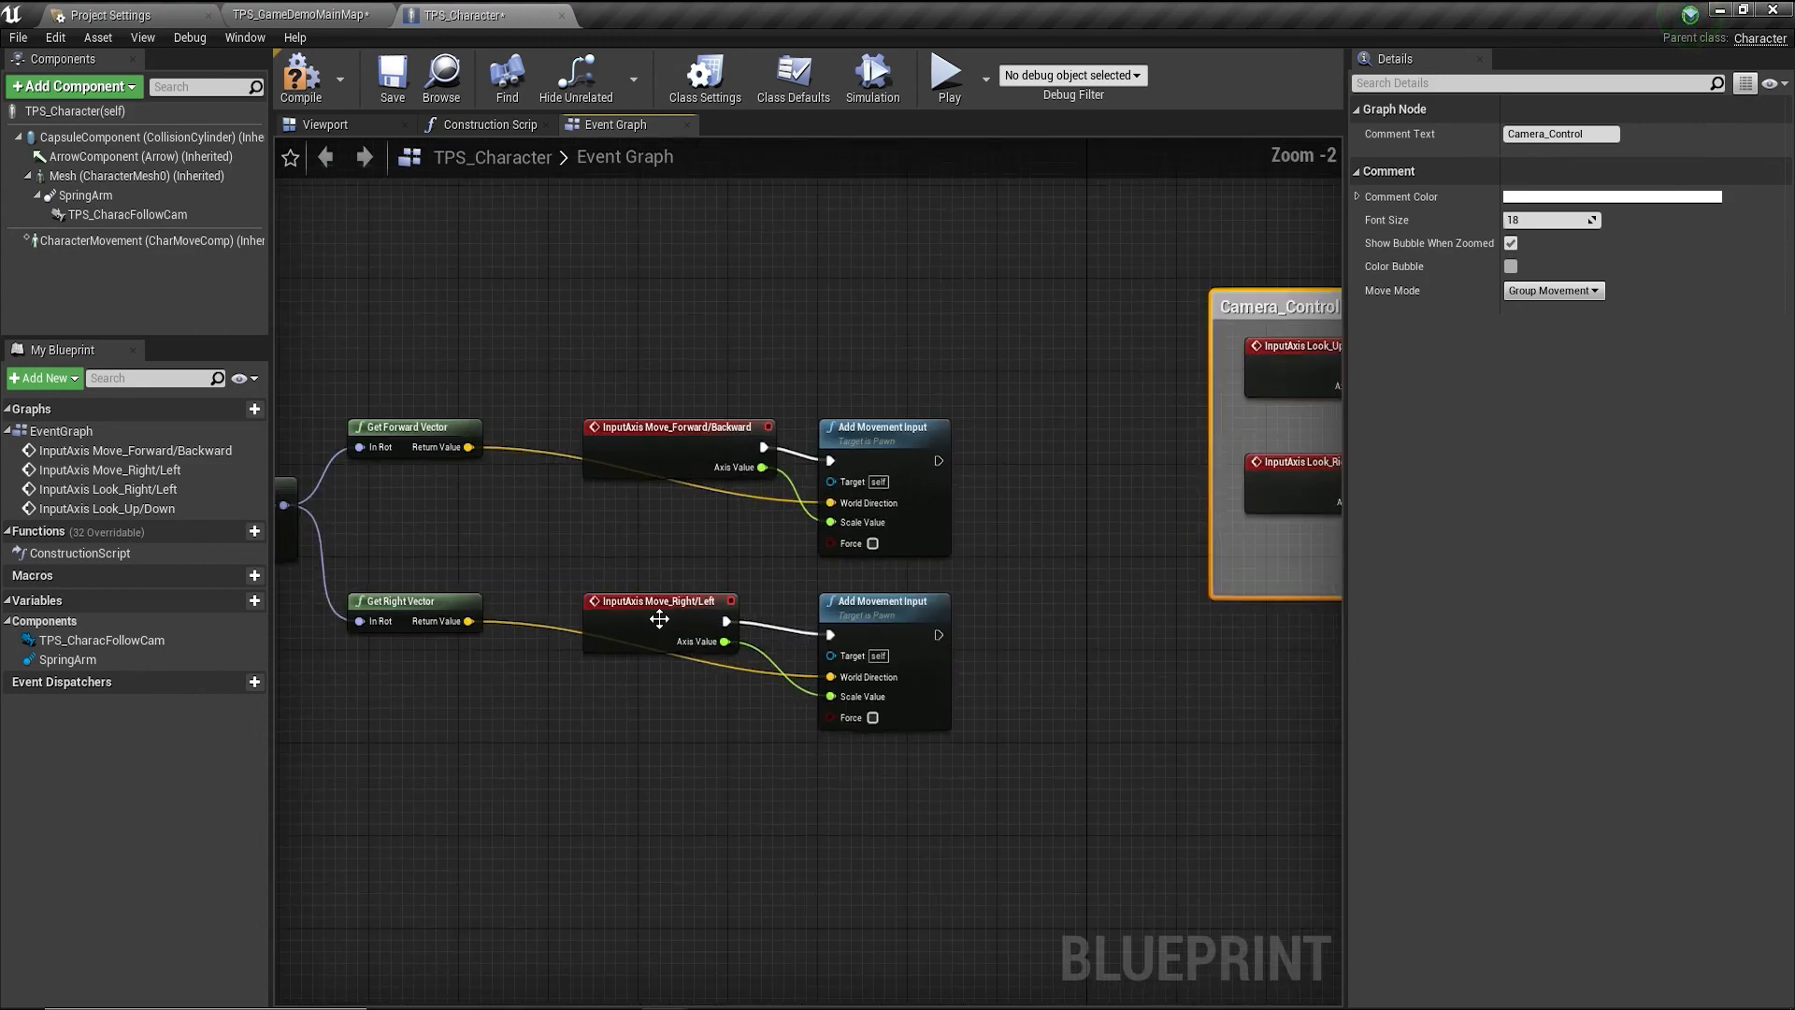
pyautogui.moveTo(624, 609); pyautogui.dragTo(659, 621)
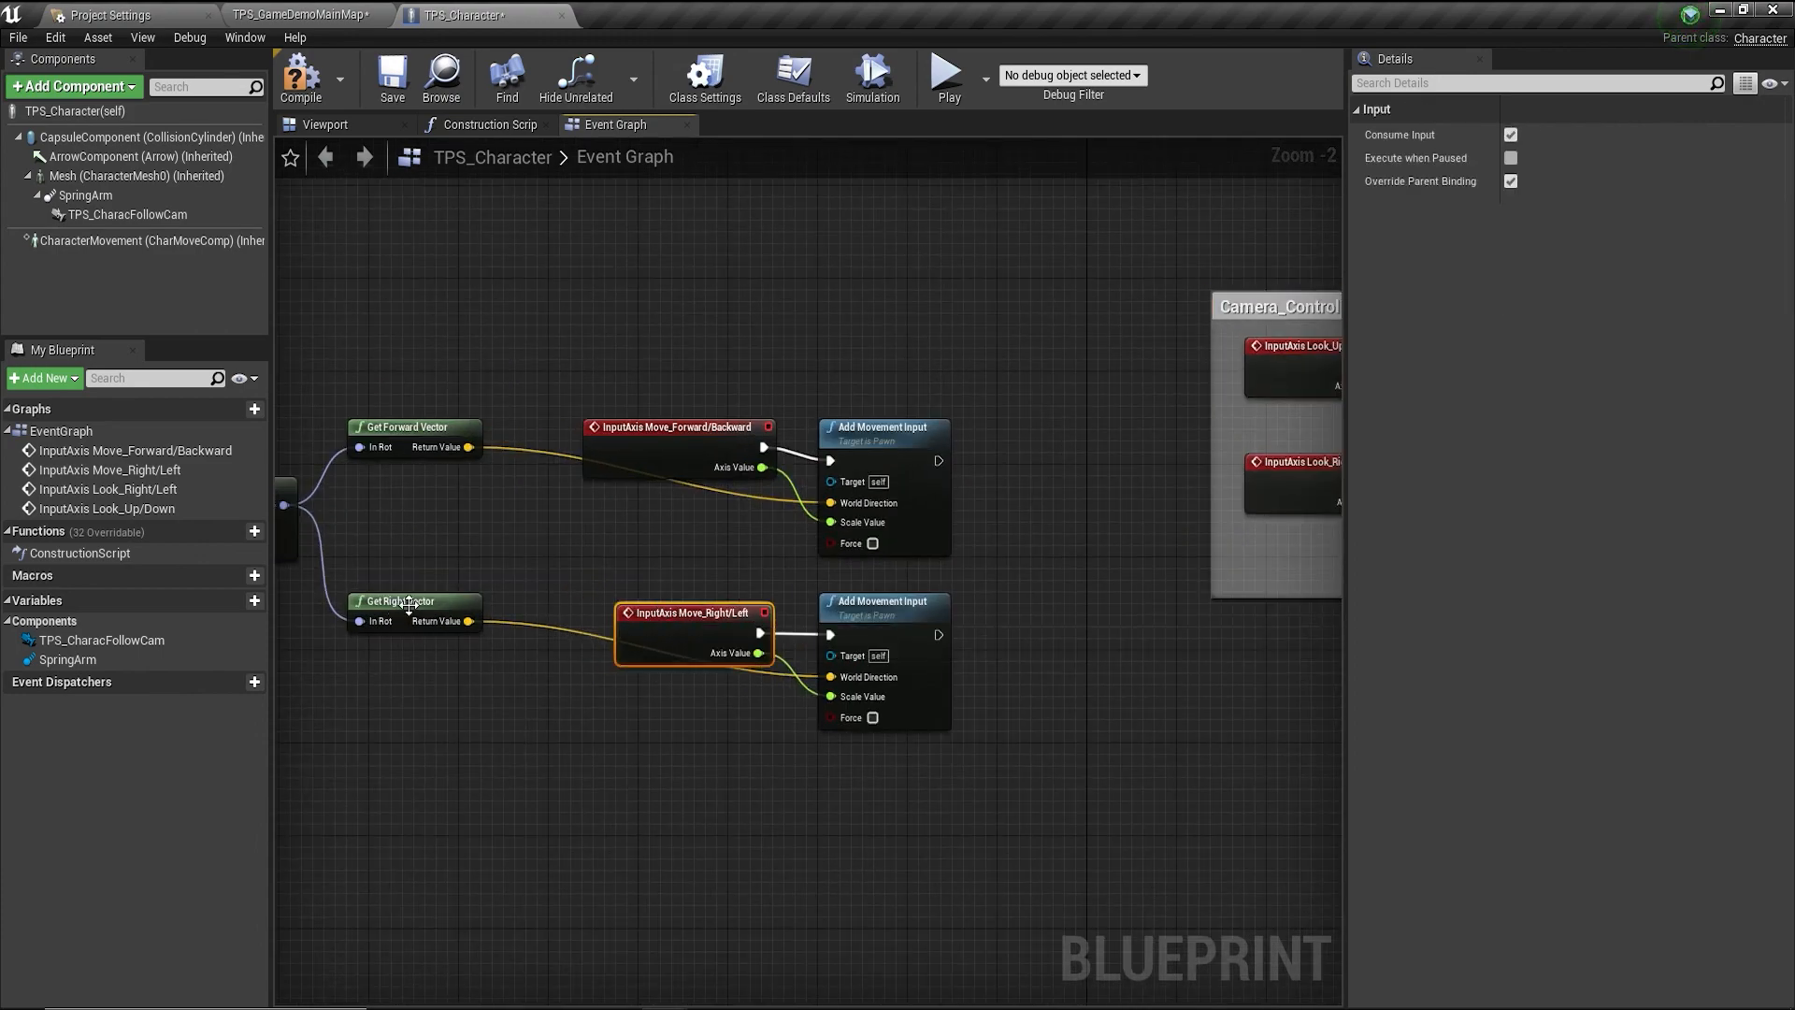
pyautogui.moveTo(411, 603); pyautogui.dragTo(518, 629)
pyautogui.moveTo(426, 432); pyautogui.dragTo(513, 444)
# Move Make Rotator, Break Rotator and Get Control Rotation rightward into a compact chain beside the vector nodes.
pyautogui.moveTo(425, 542); pyautogui.dragTo(681, 546, button='right')
pyautogui.moveTo(515, 494); pyautogui.dragTo(635, 519)
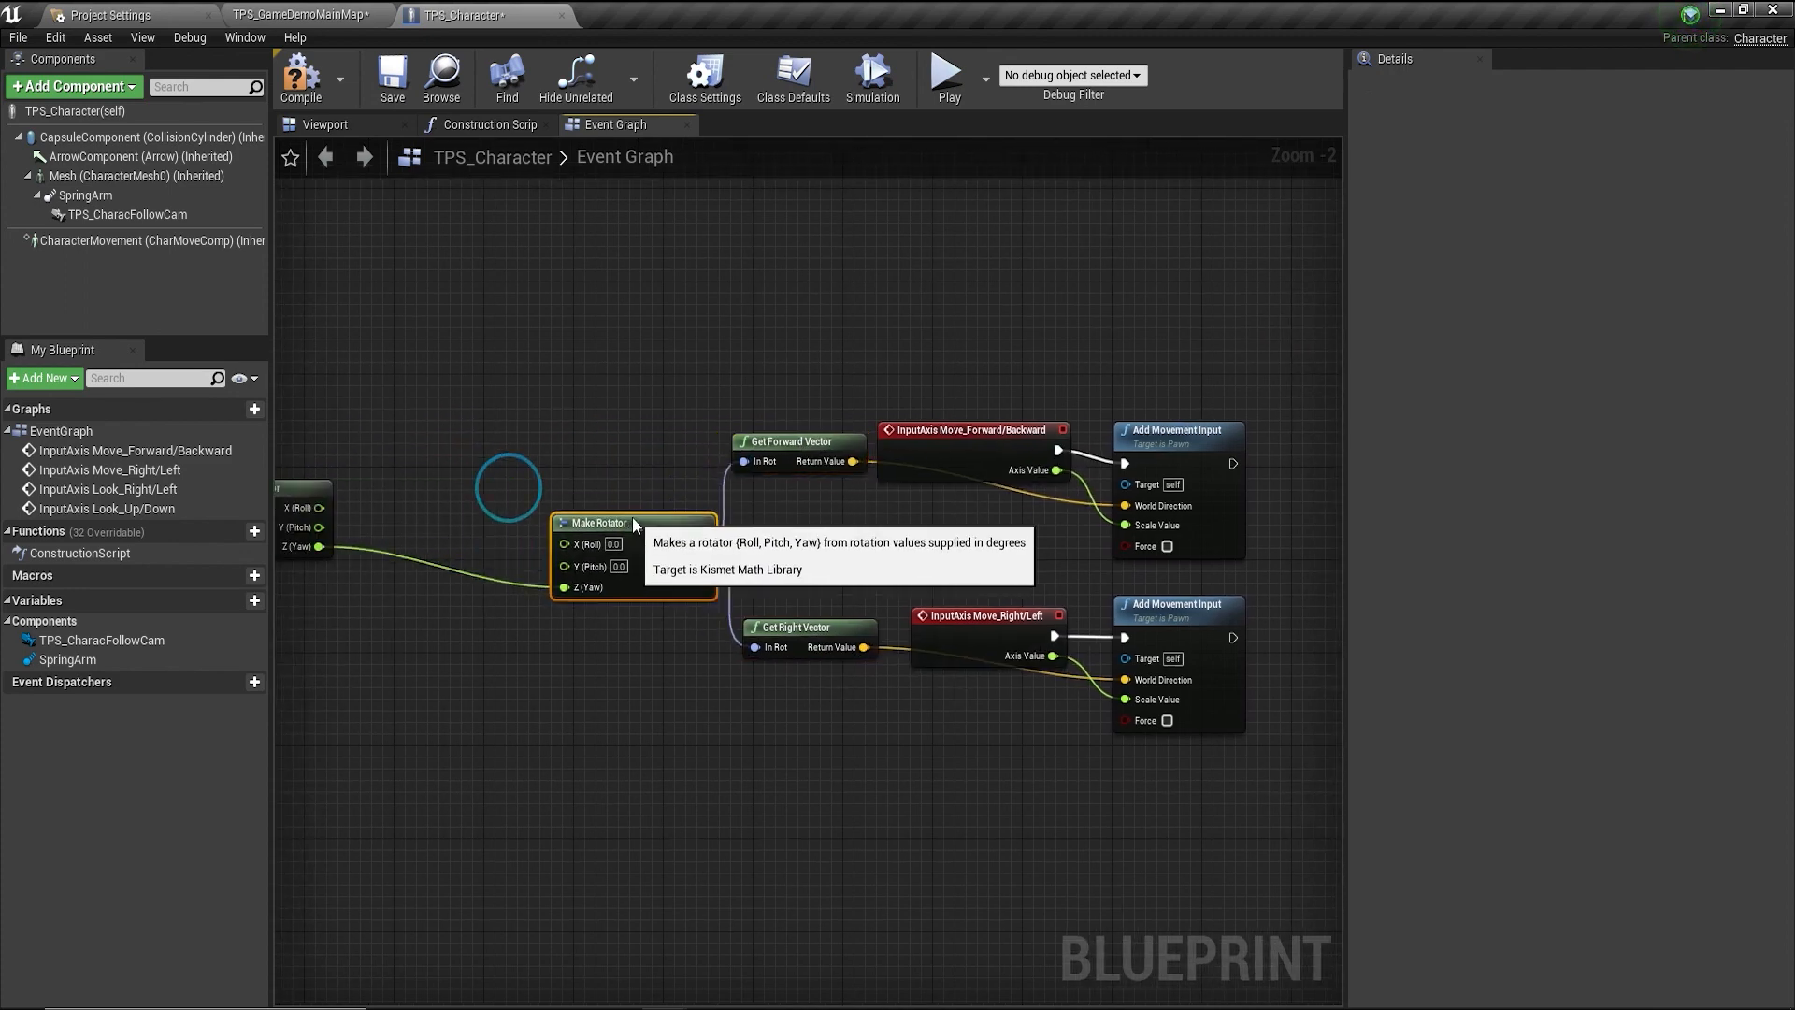
pyautogui.moveTo(297, 494); pyautogui.dragTo(492, 519)
pyautogui.scroll(-2, 580, 669)
pyautogui.moveTo(592, 685); pyautogui.dragTo(850, 687, button='right')
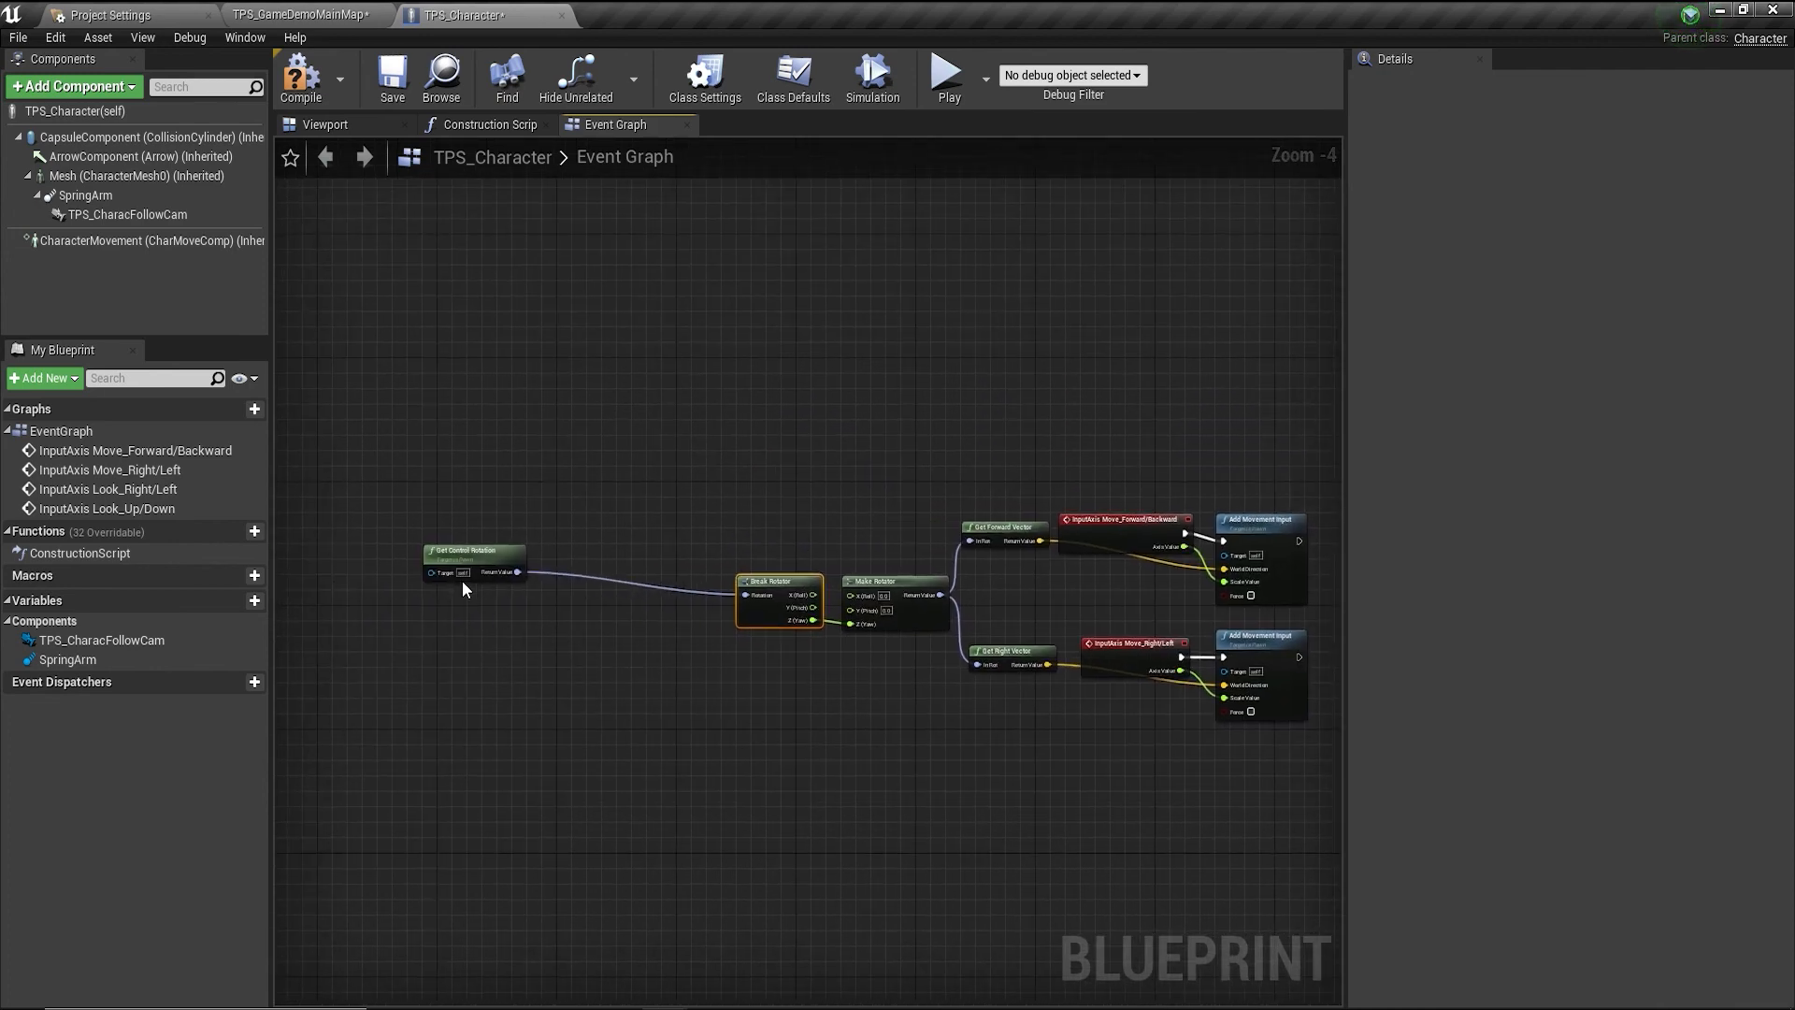
pyautogui.moveTo(443, 548); pyautogui.dragTo(638, 589)
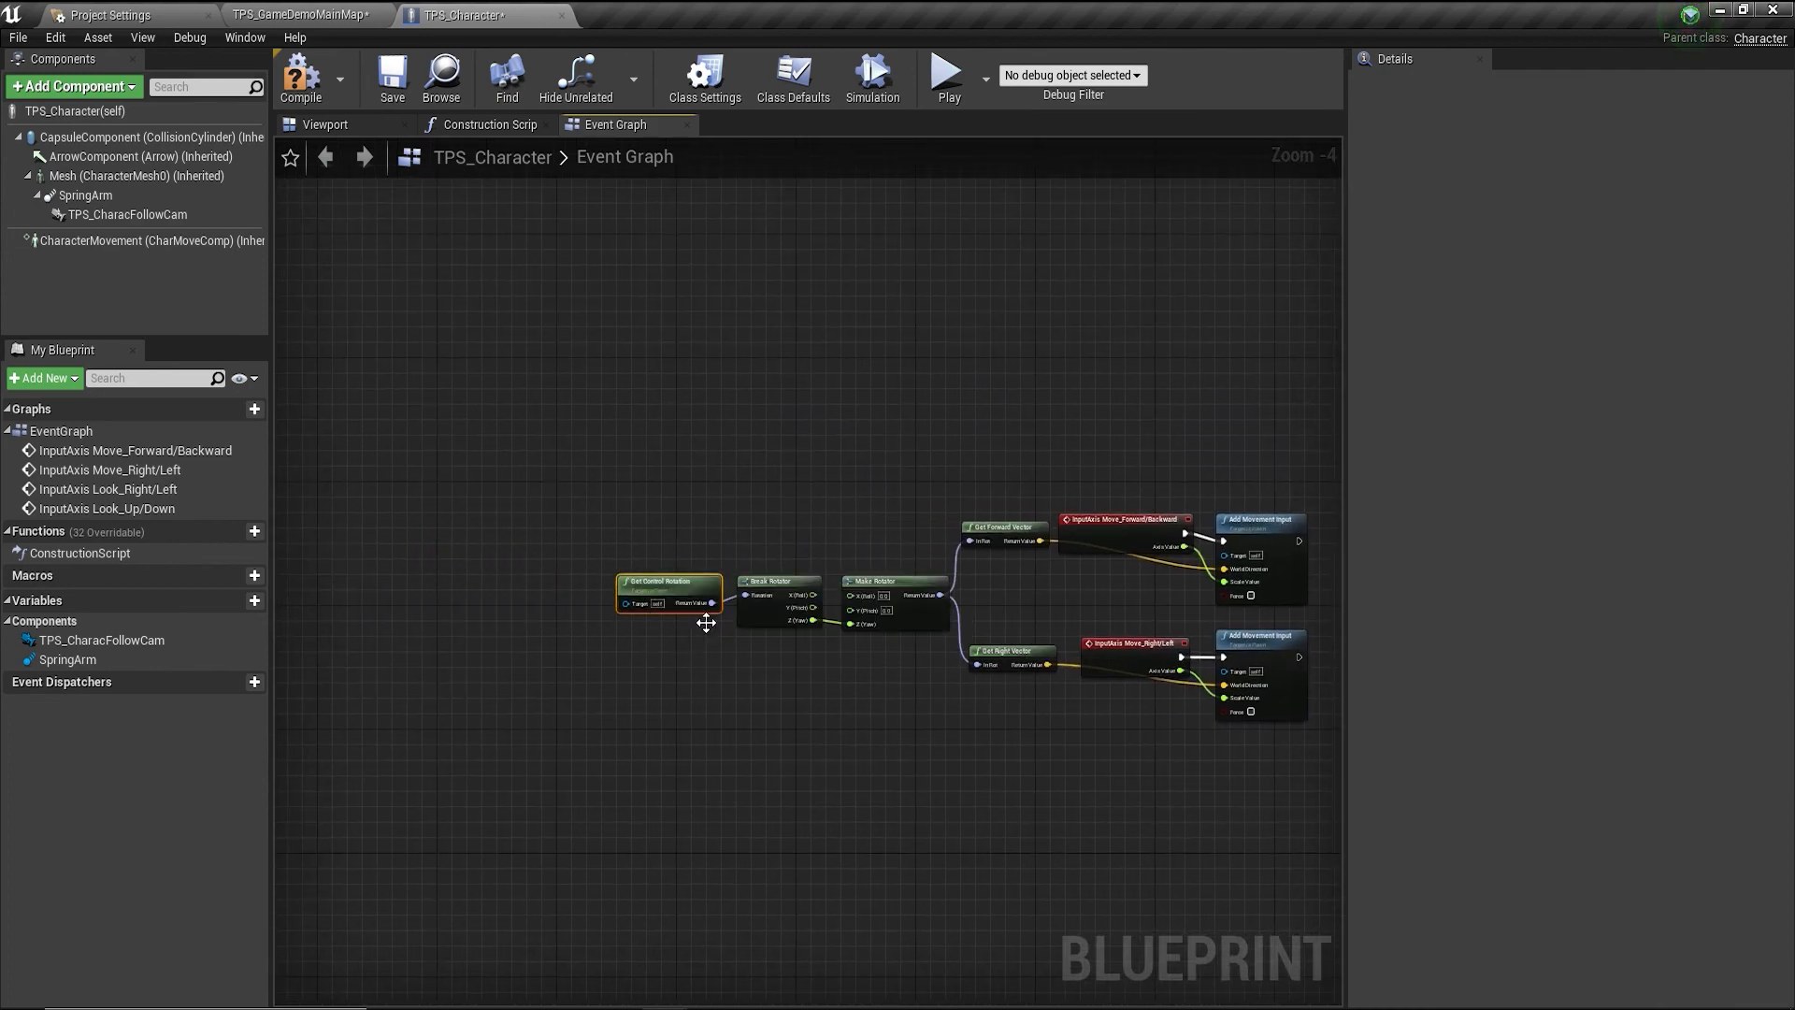
# Enclose all the movement nodes in a comment box titled Character_Movement and save the blueprint.
pyautogui.scroll(-1, 907, 759)
pyautogui.moveTo(907, 759); pyautogui.dragTo(791, 743, button='right')
pyautogui.moveTo(426, 468); pyautogui.dragTo(1181, 780)
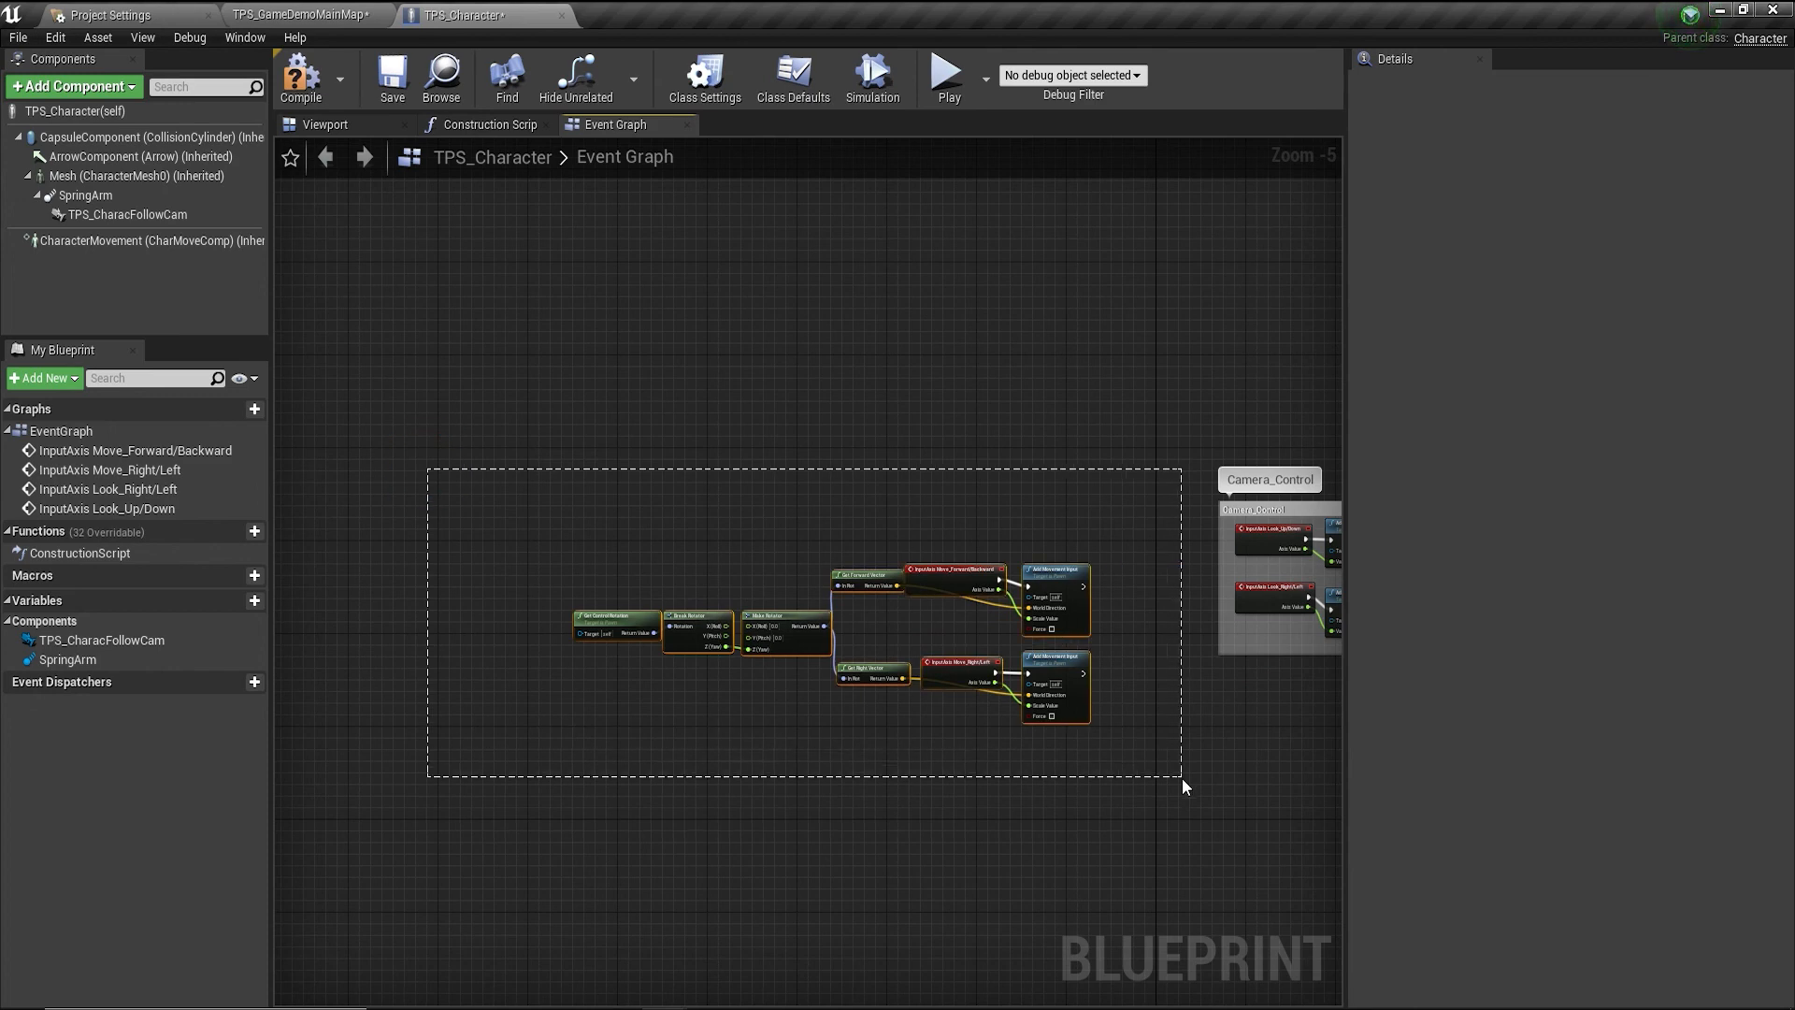
pyautogui.press('c')
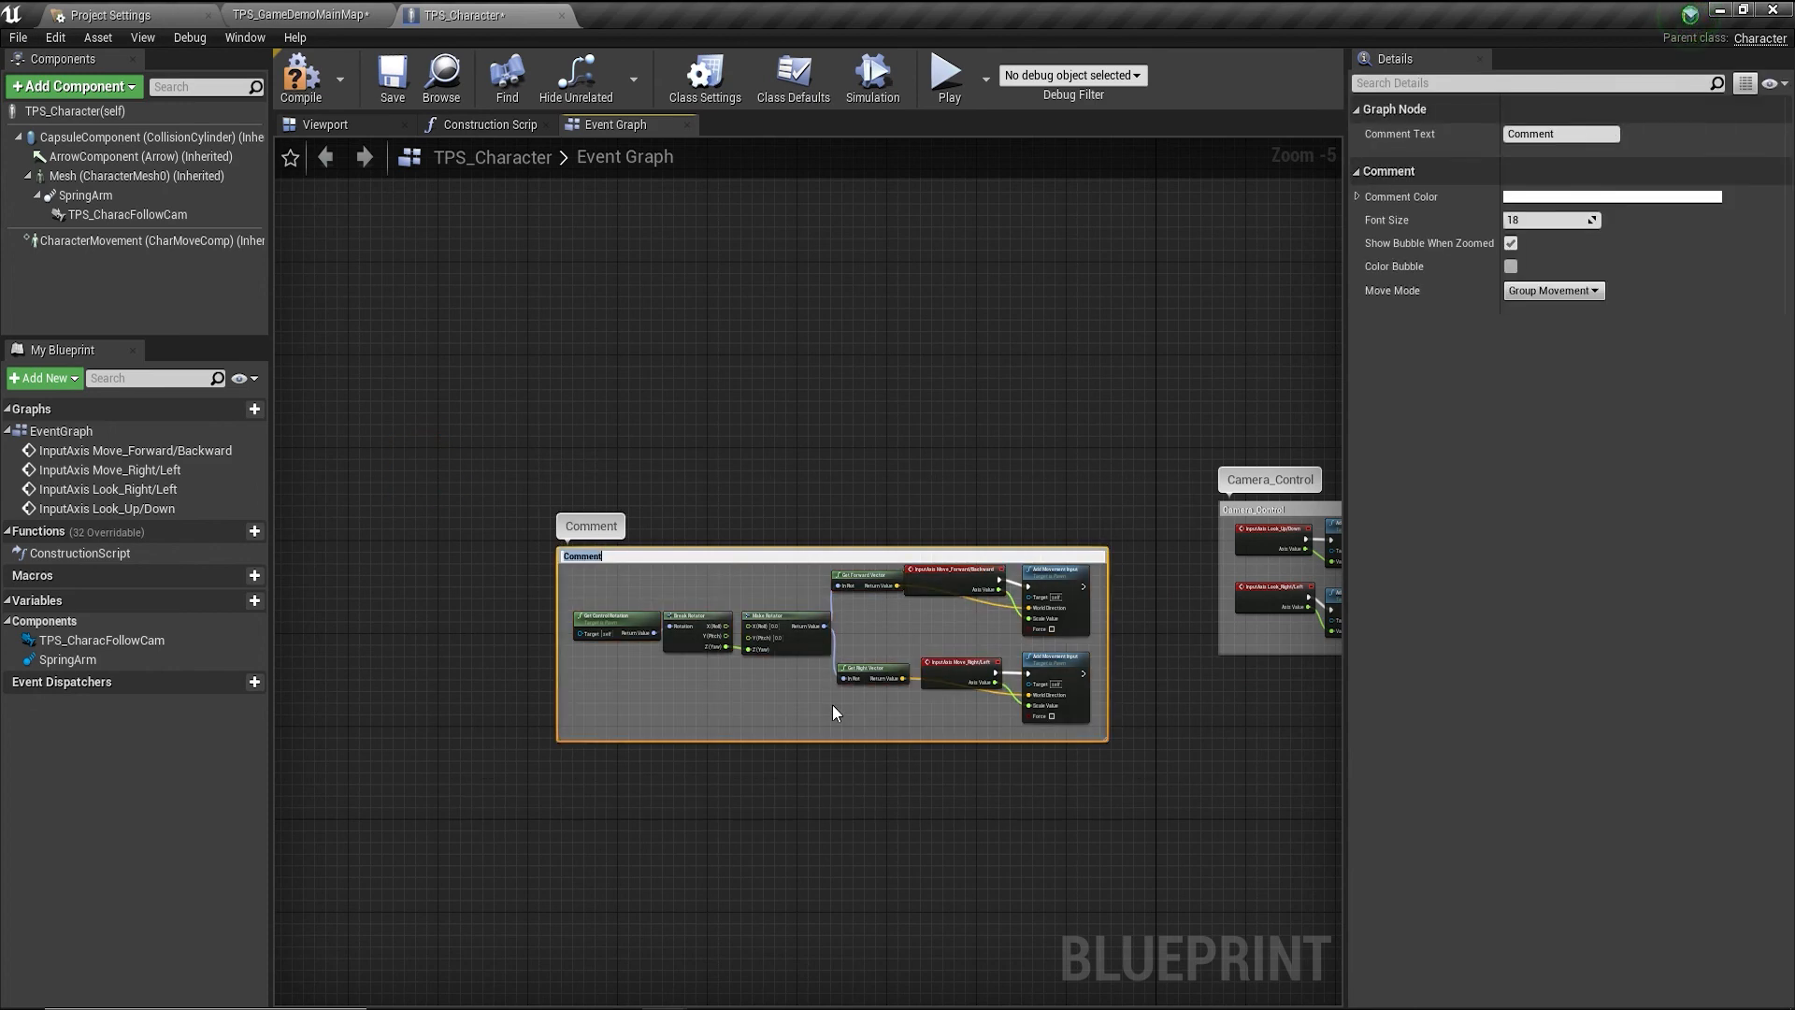
pyautogui.scroll(3, 639, 545)
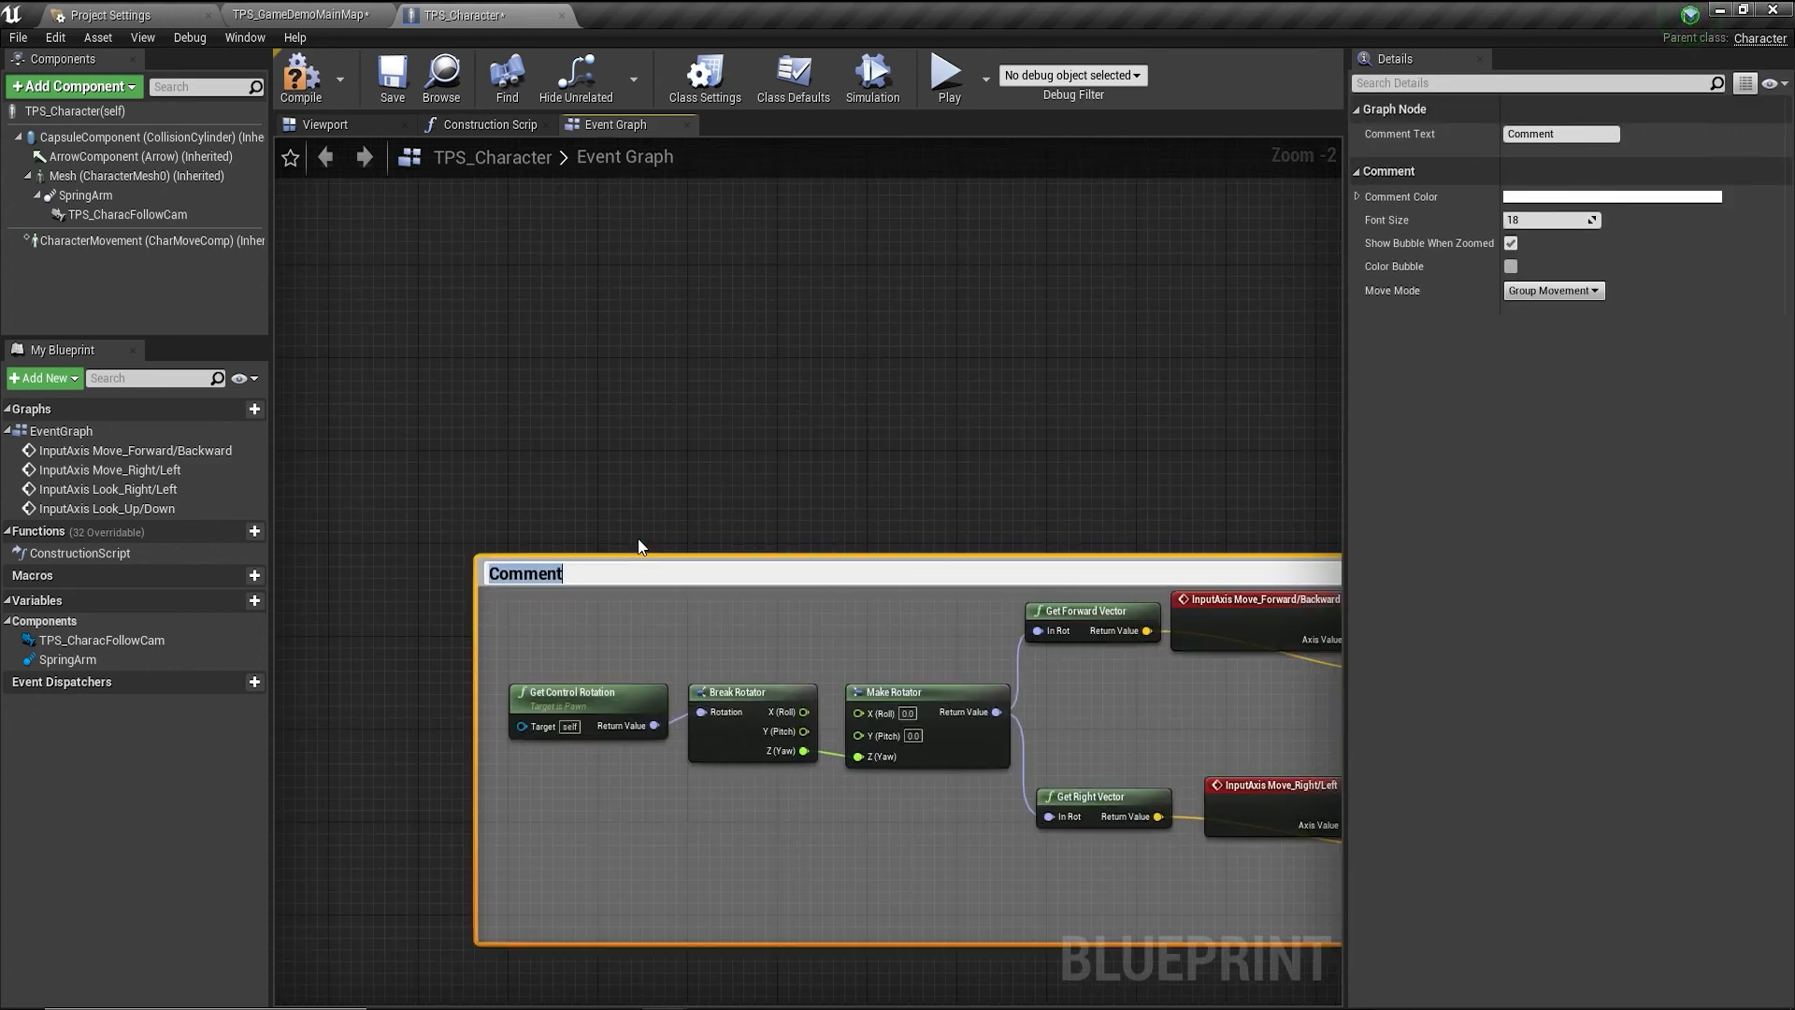
pyautogui.write('Character_Move')
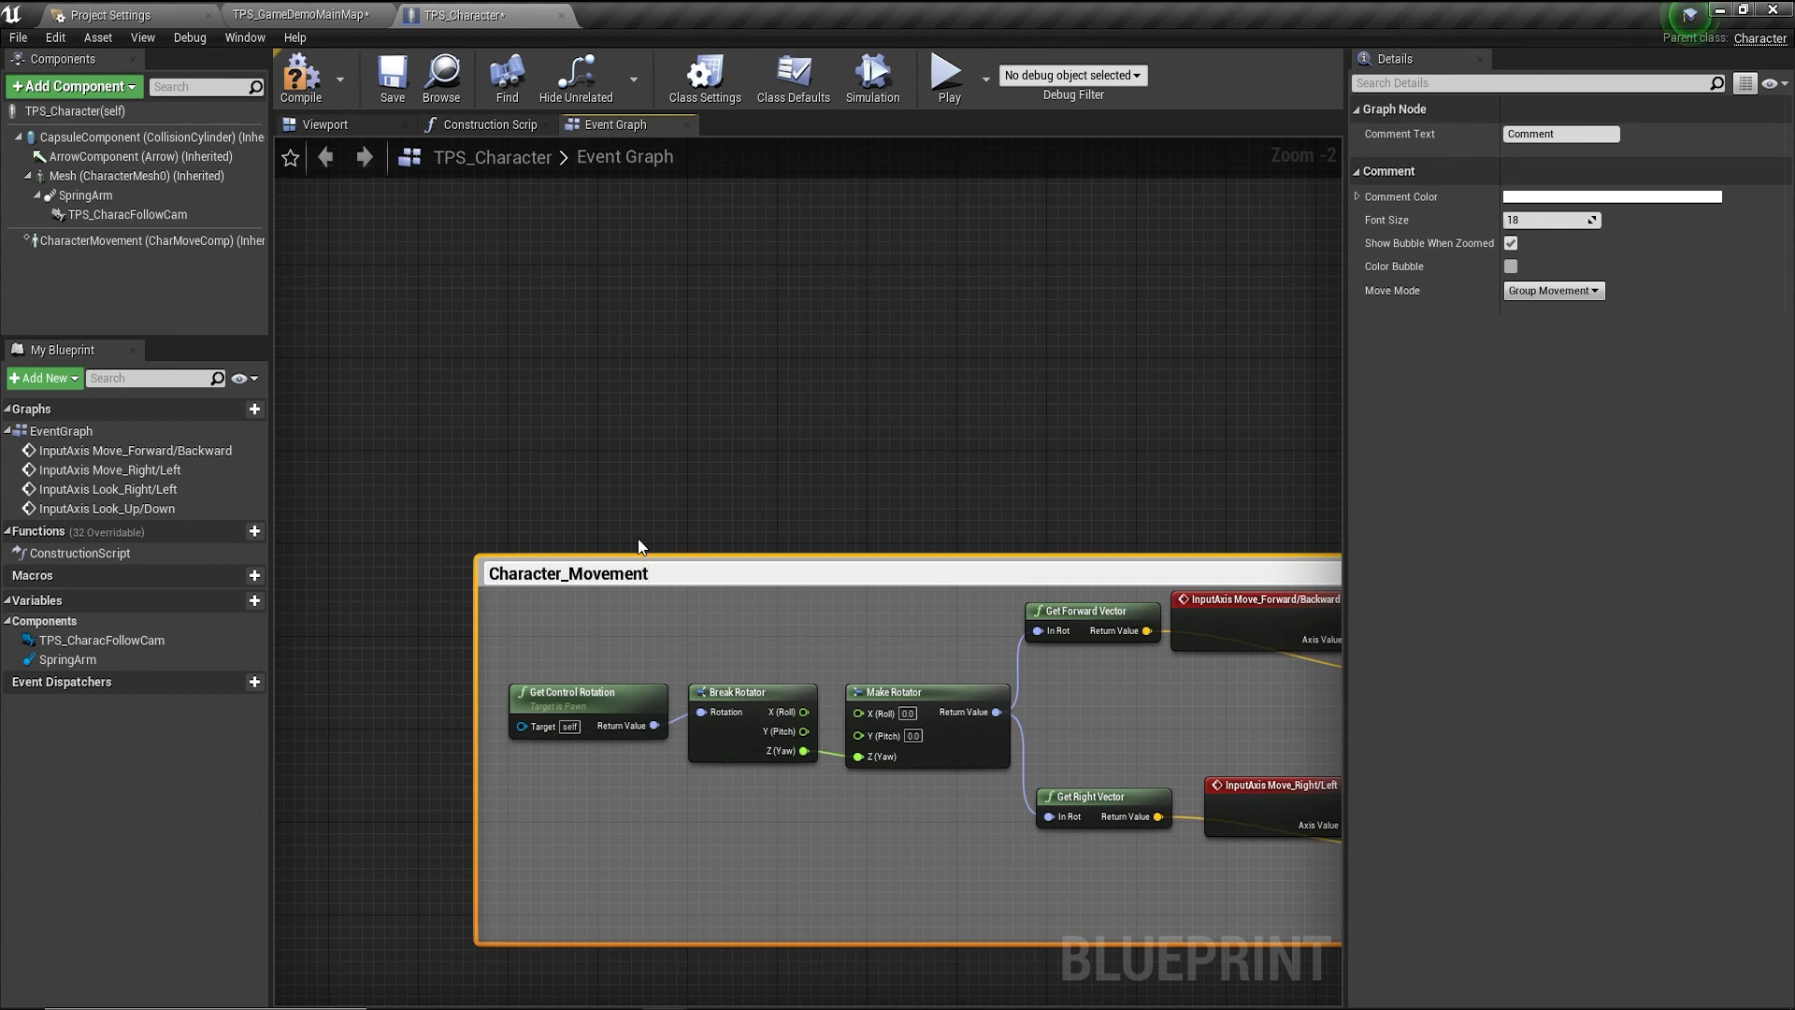
pyautogui.click(638, 546)
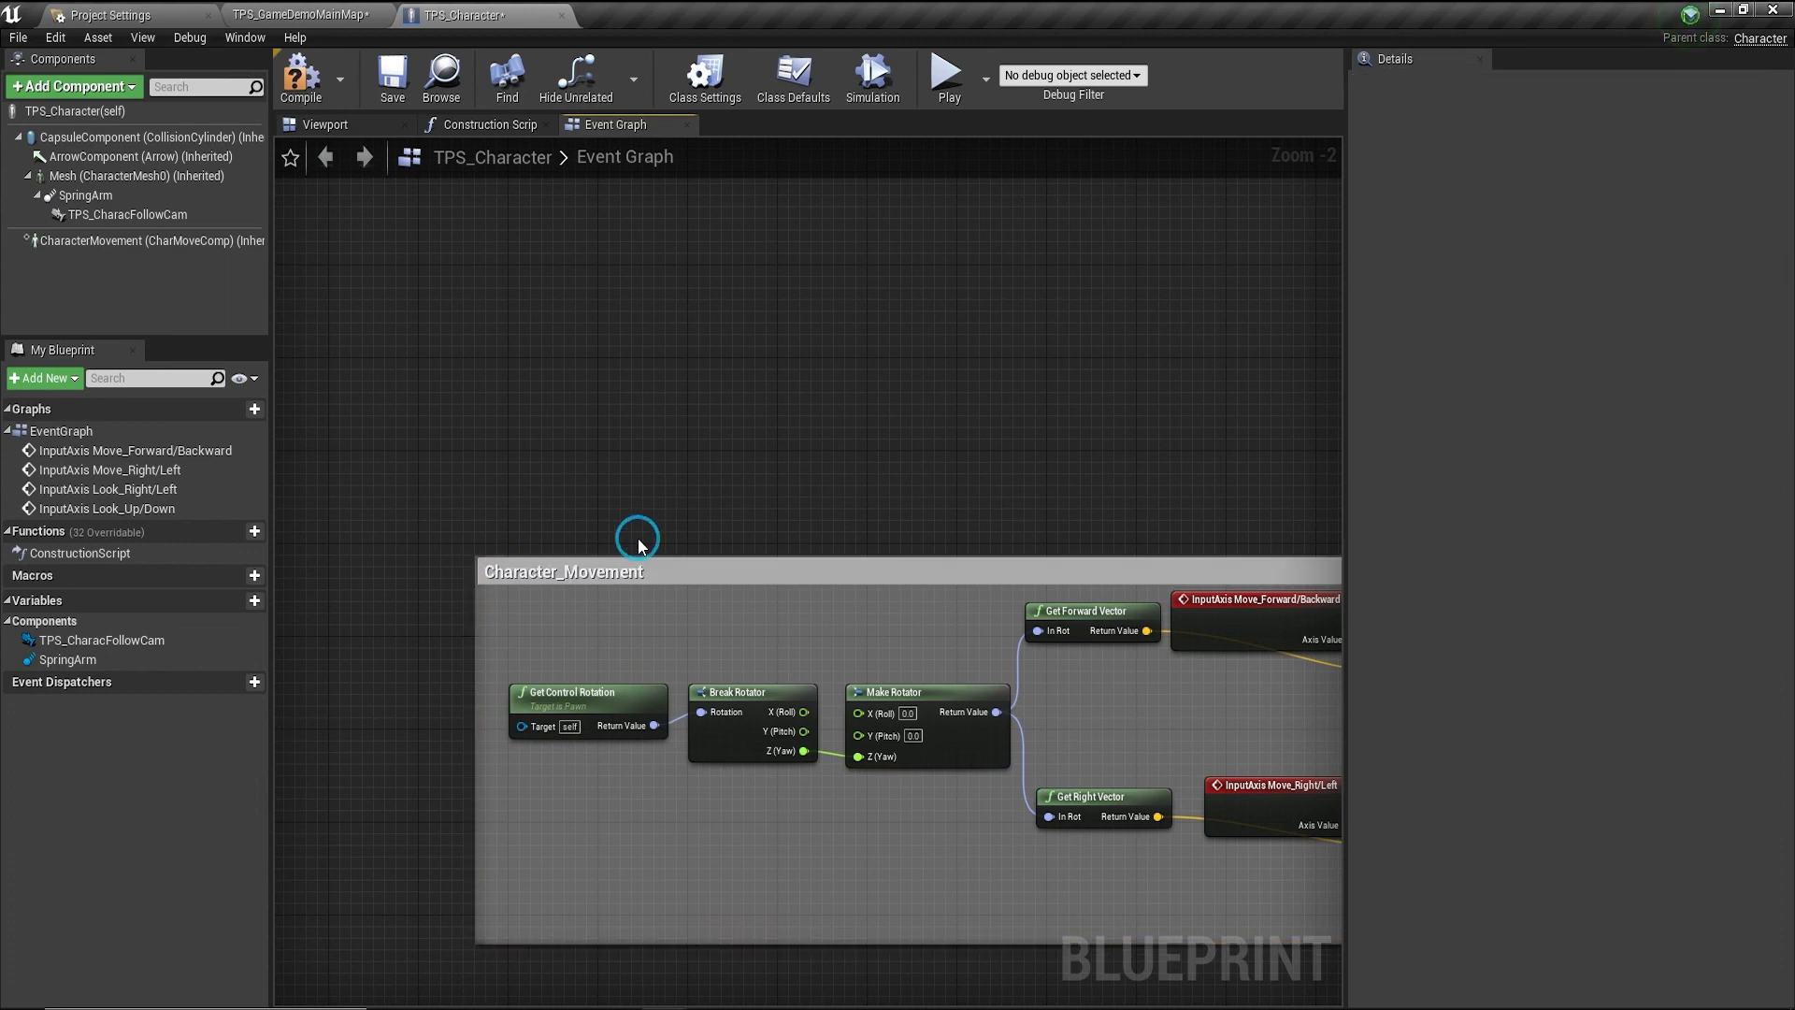
pyautogui.click(392, 75)
# Set the Character_Movement comment box's color to light blue, hex sRGB 00A6FFFF.
pyautogui.scroll(-2, 886, 490)
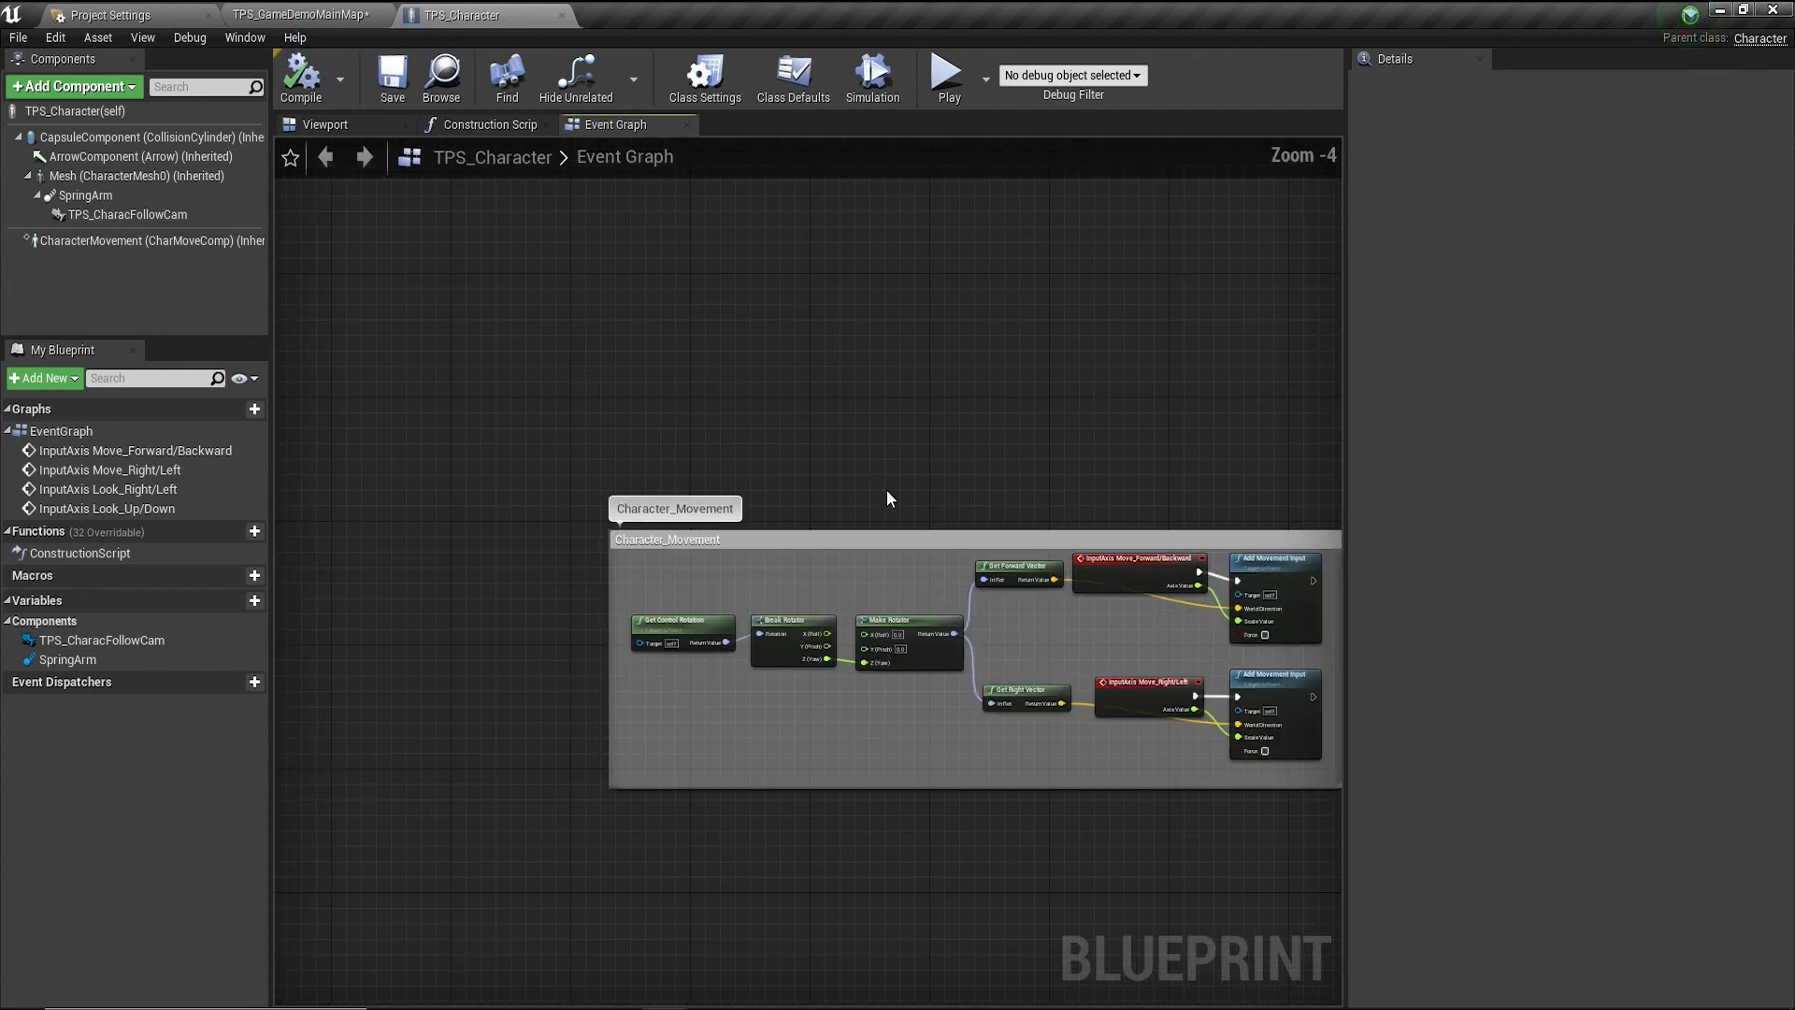
pyautogui.moveTo(886, 486); pyautogui.dragTo(759, 473, button='right')
pyautogui.click(759, 488)
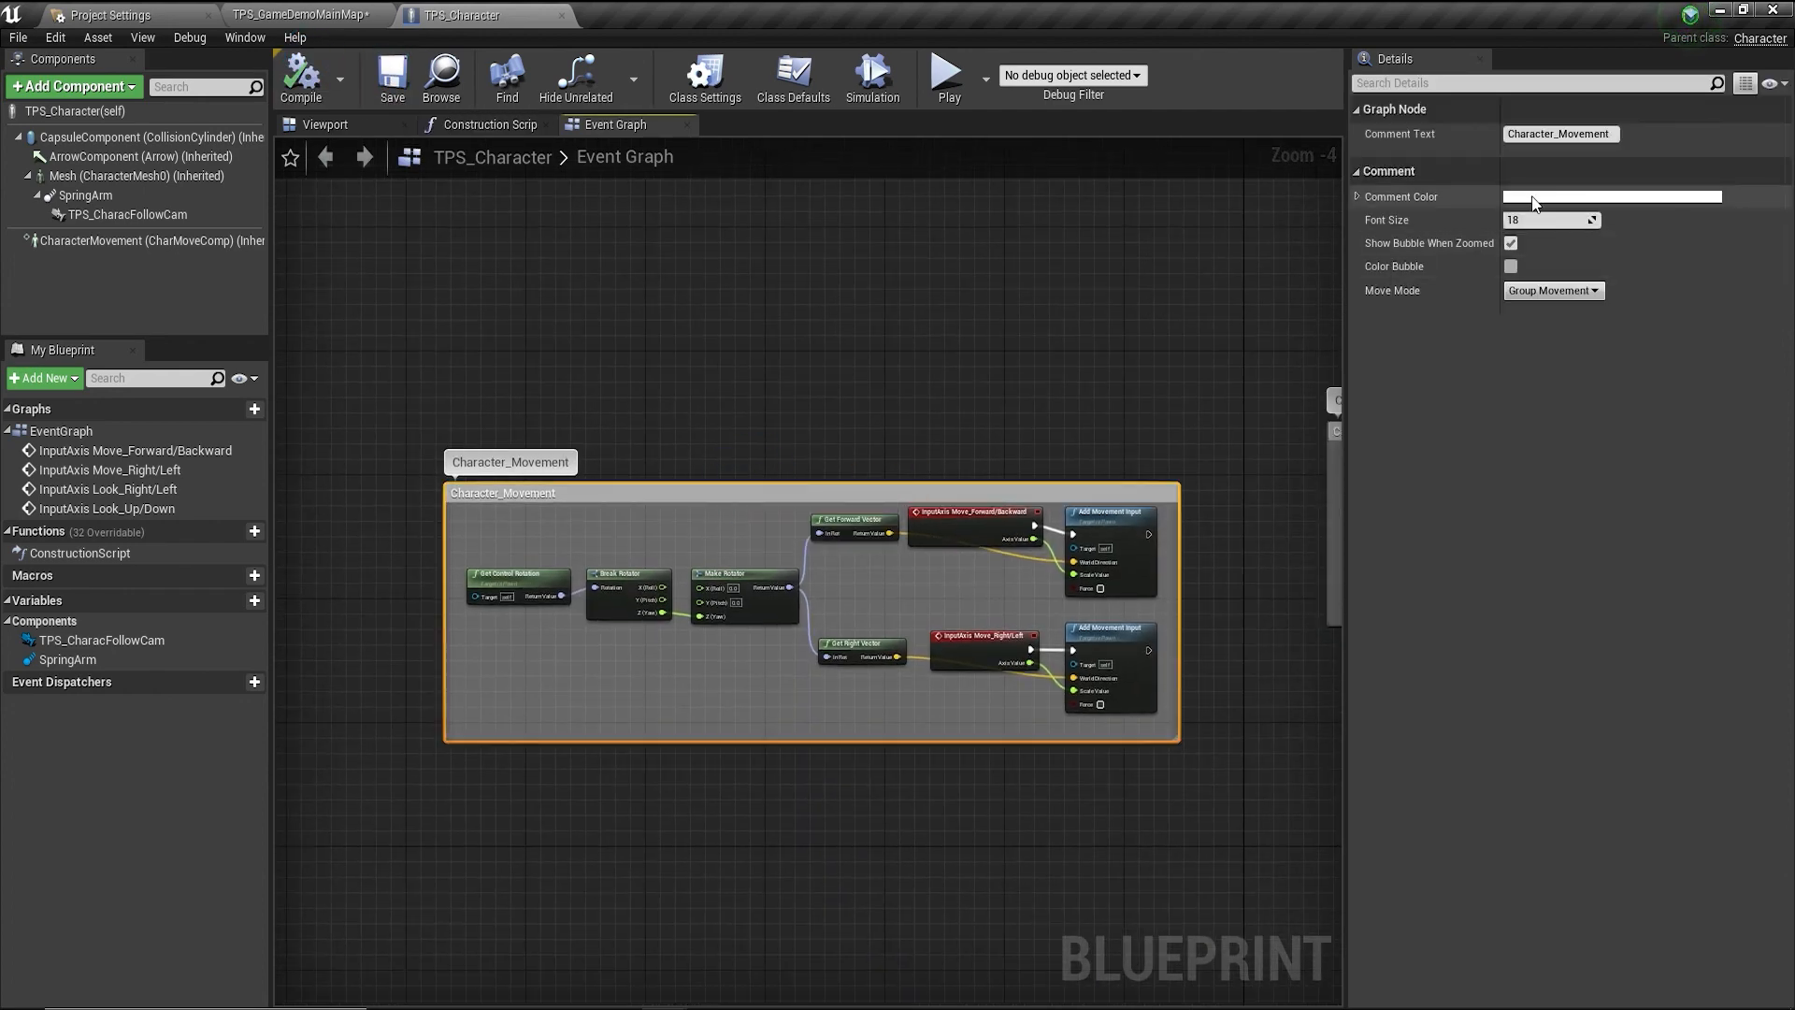
pyautogui.click(1612, 196)
pyautogui.moveTo(1282, 329)
pyautogui.mouseDown()
pyautogui.moveTo(1027, 256)
pyautogui.moveTo(1055, 215)
pyautogui.mouseUp()
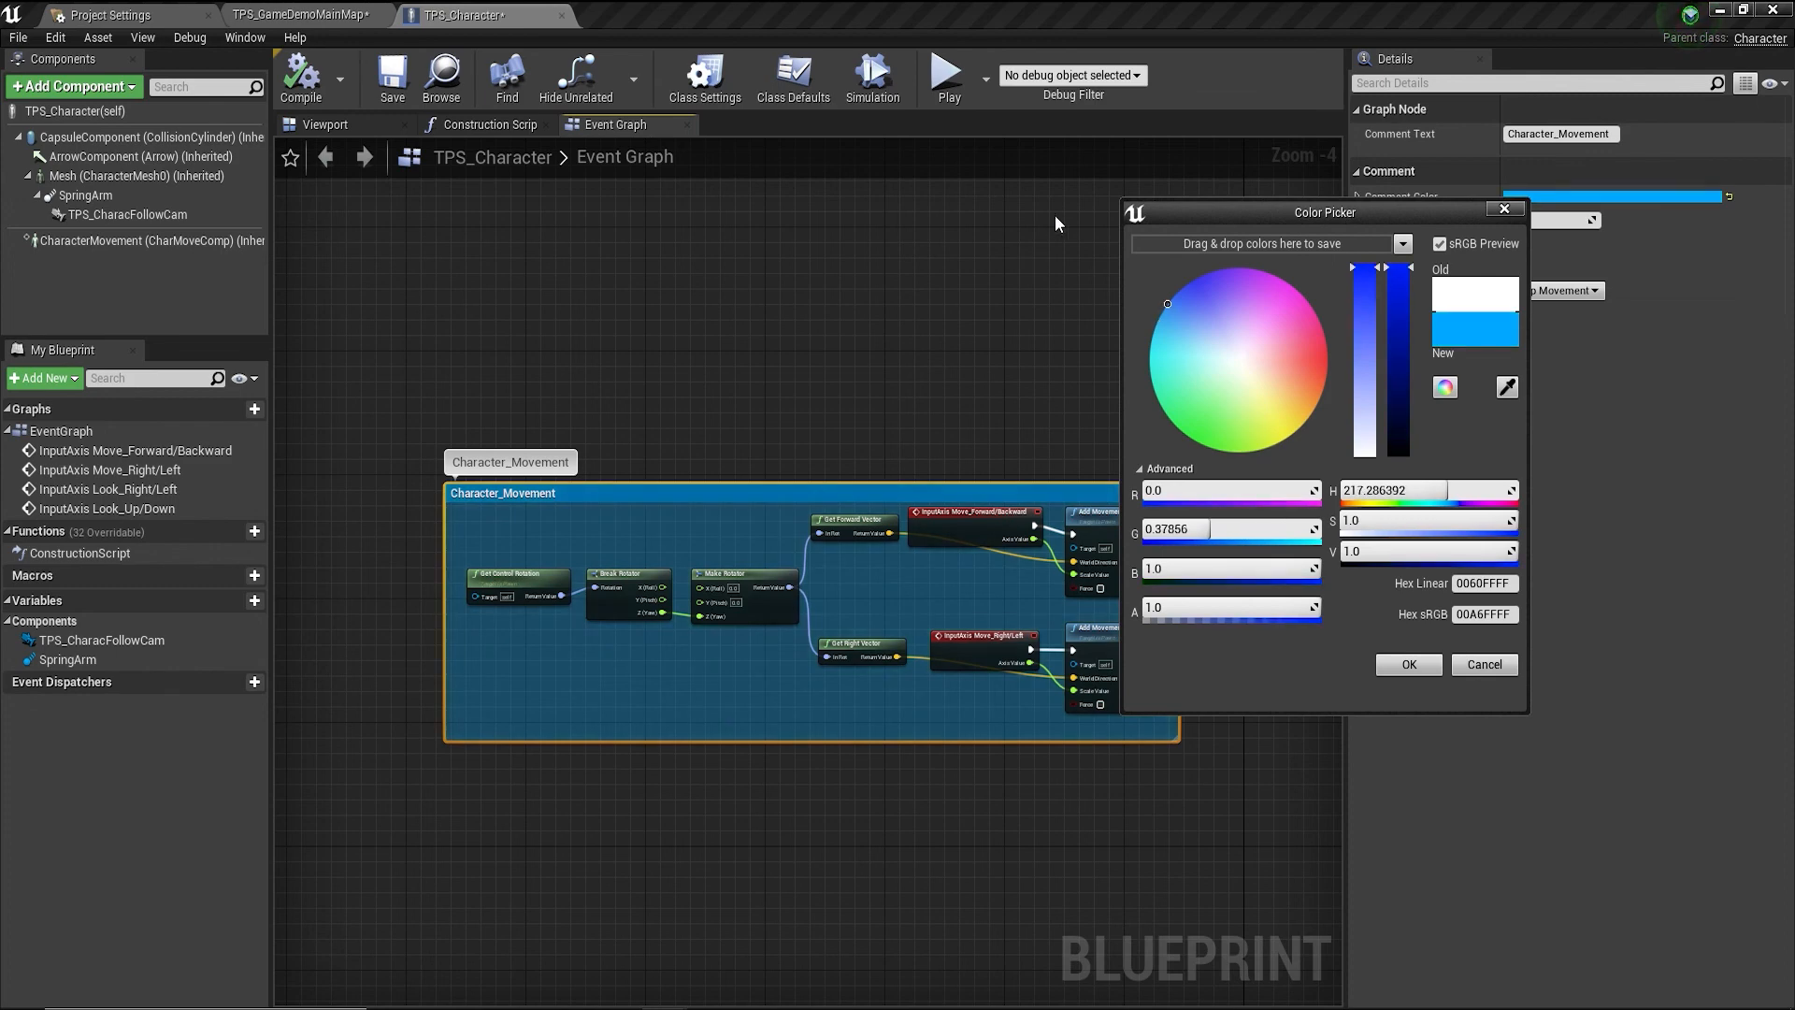
pyautogui.click(1408, 665)
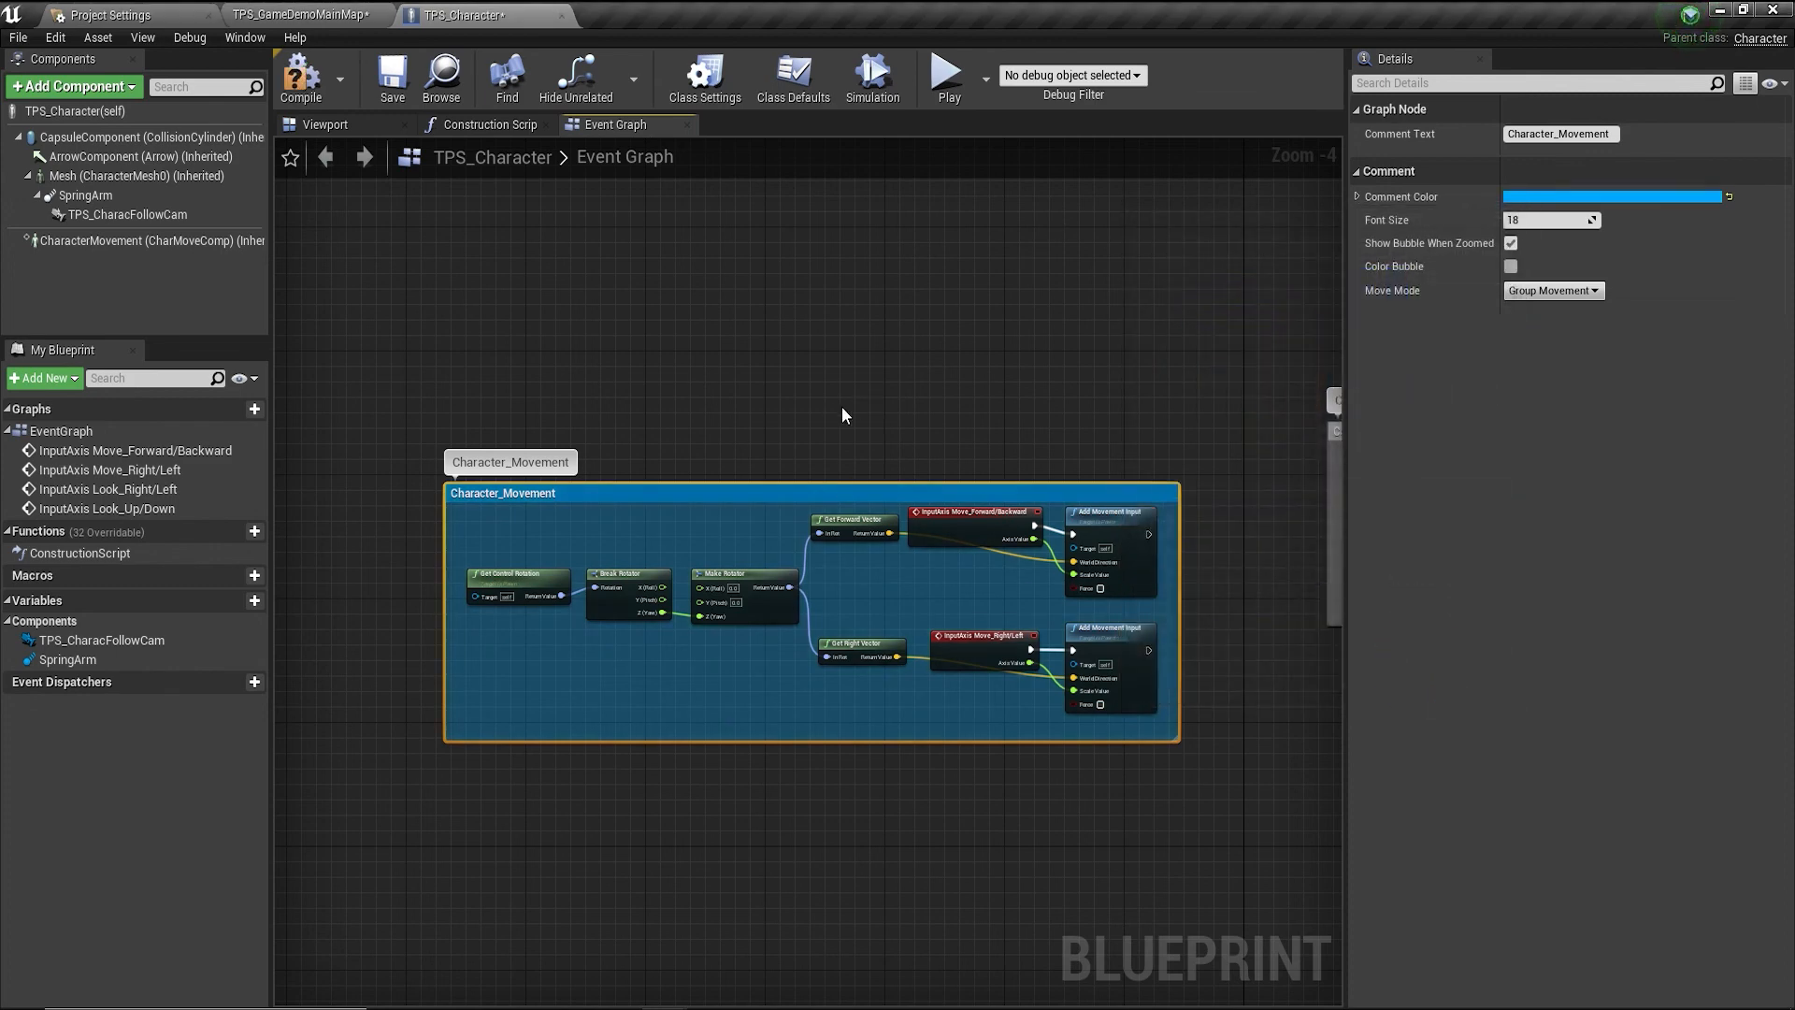
# Move the Camera_Control comment box with its nodes directly above the Character_Movement box, roughly aligning their left edges.
pyautogui.moveTo(841, 415); pyautogui.dragTo(664, 451, button='right')
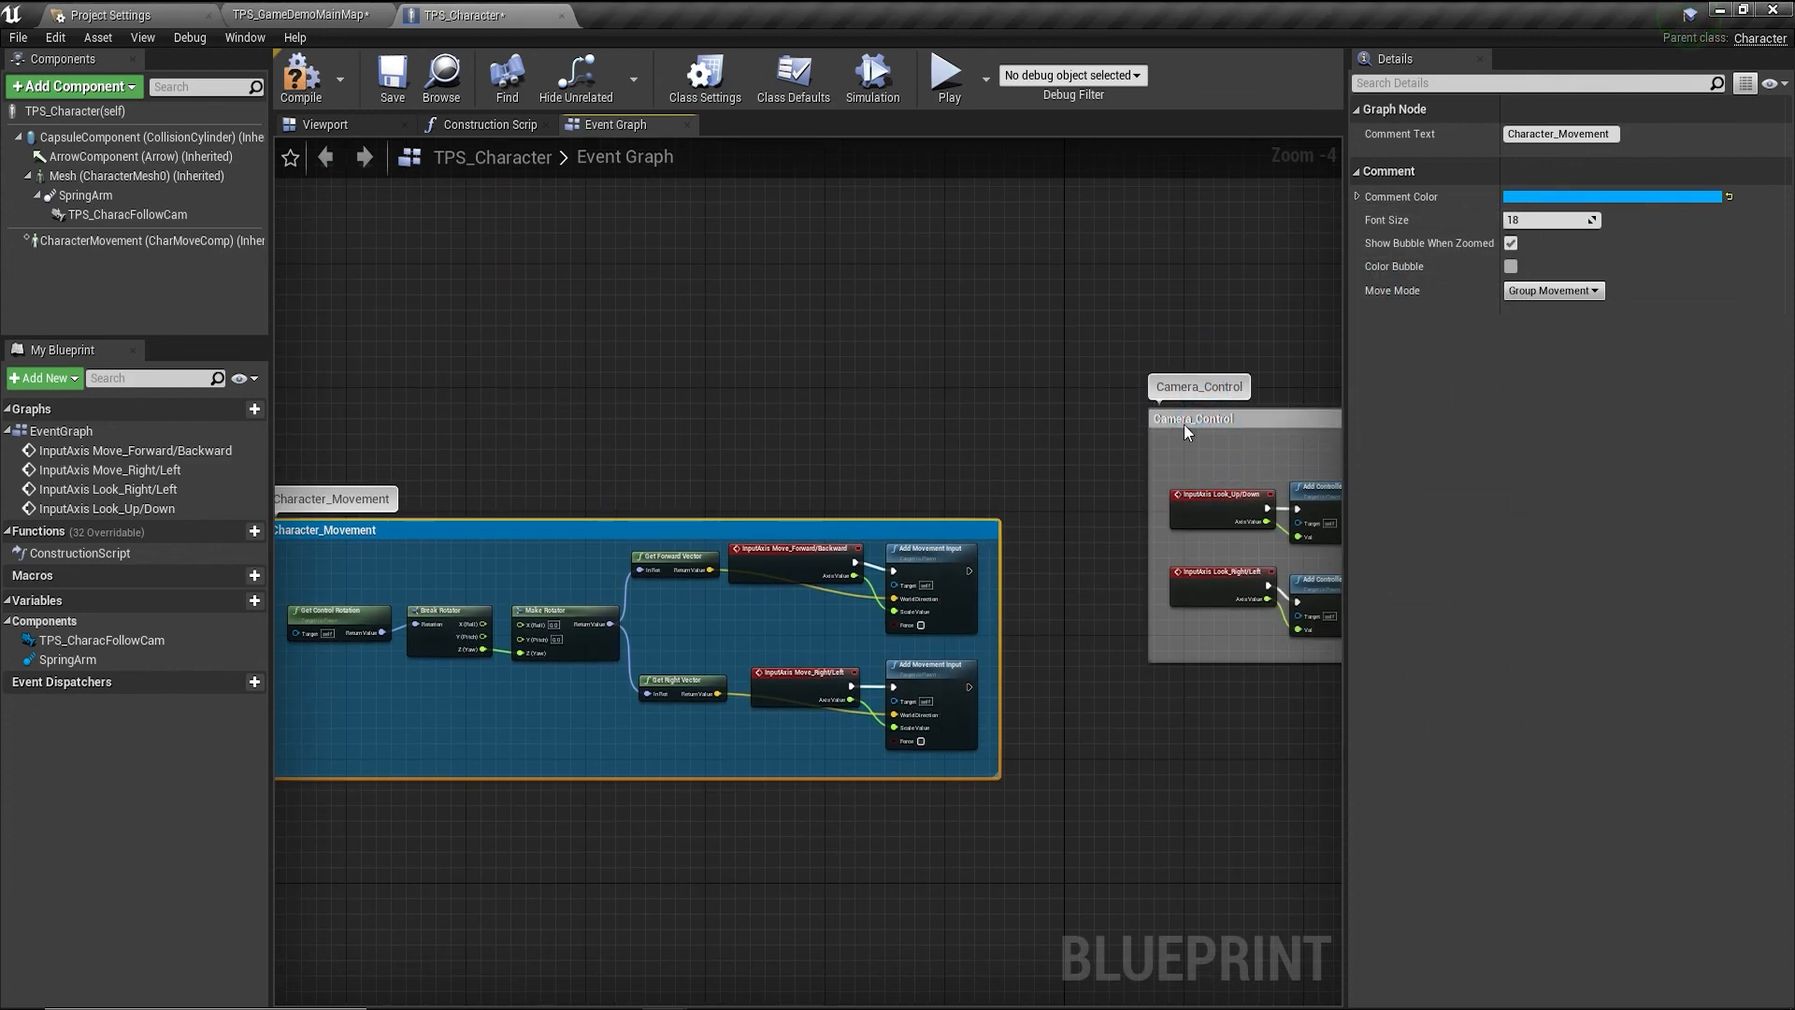
pyautogui.moveTo(1183, 424); pyautogui.dragTo(339, 282)
pyautogui.scroll(-3, 615, 357)
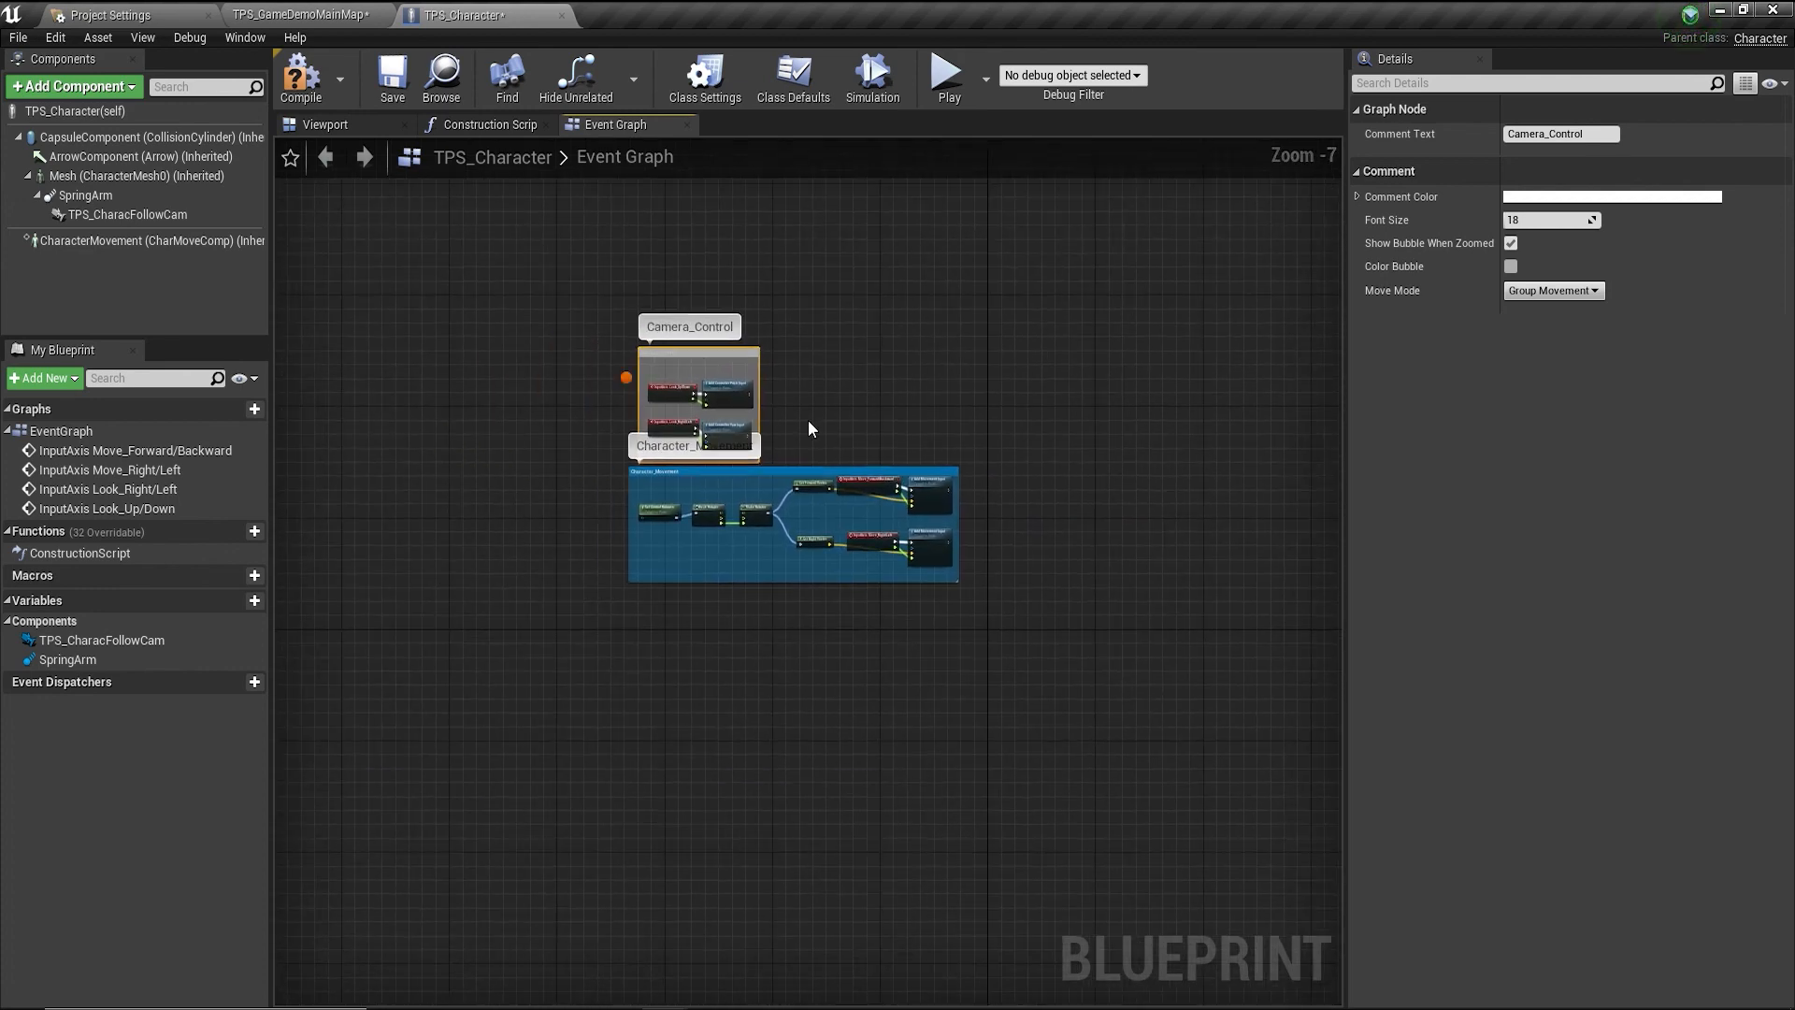
pyautogui.scroll(3, 687, 346)
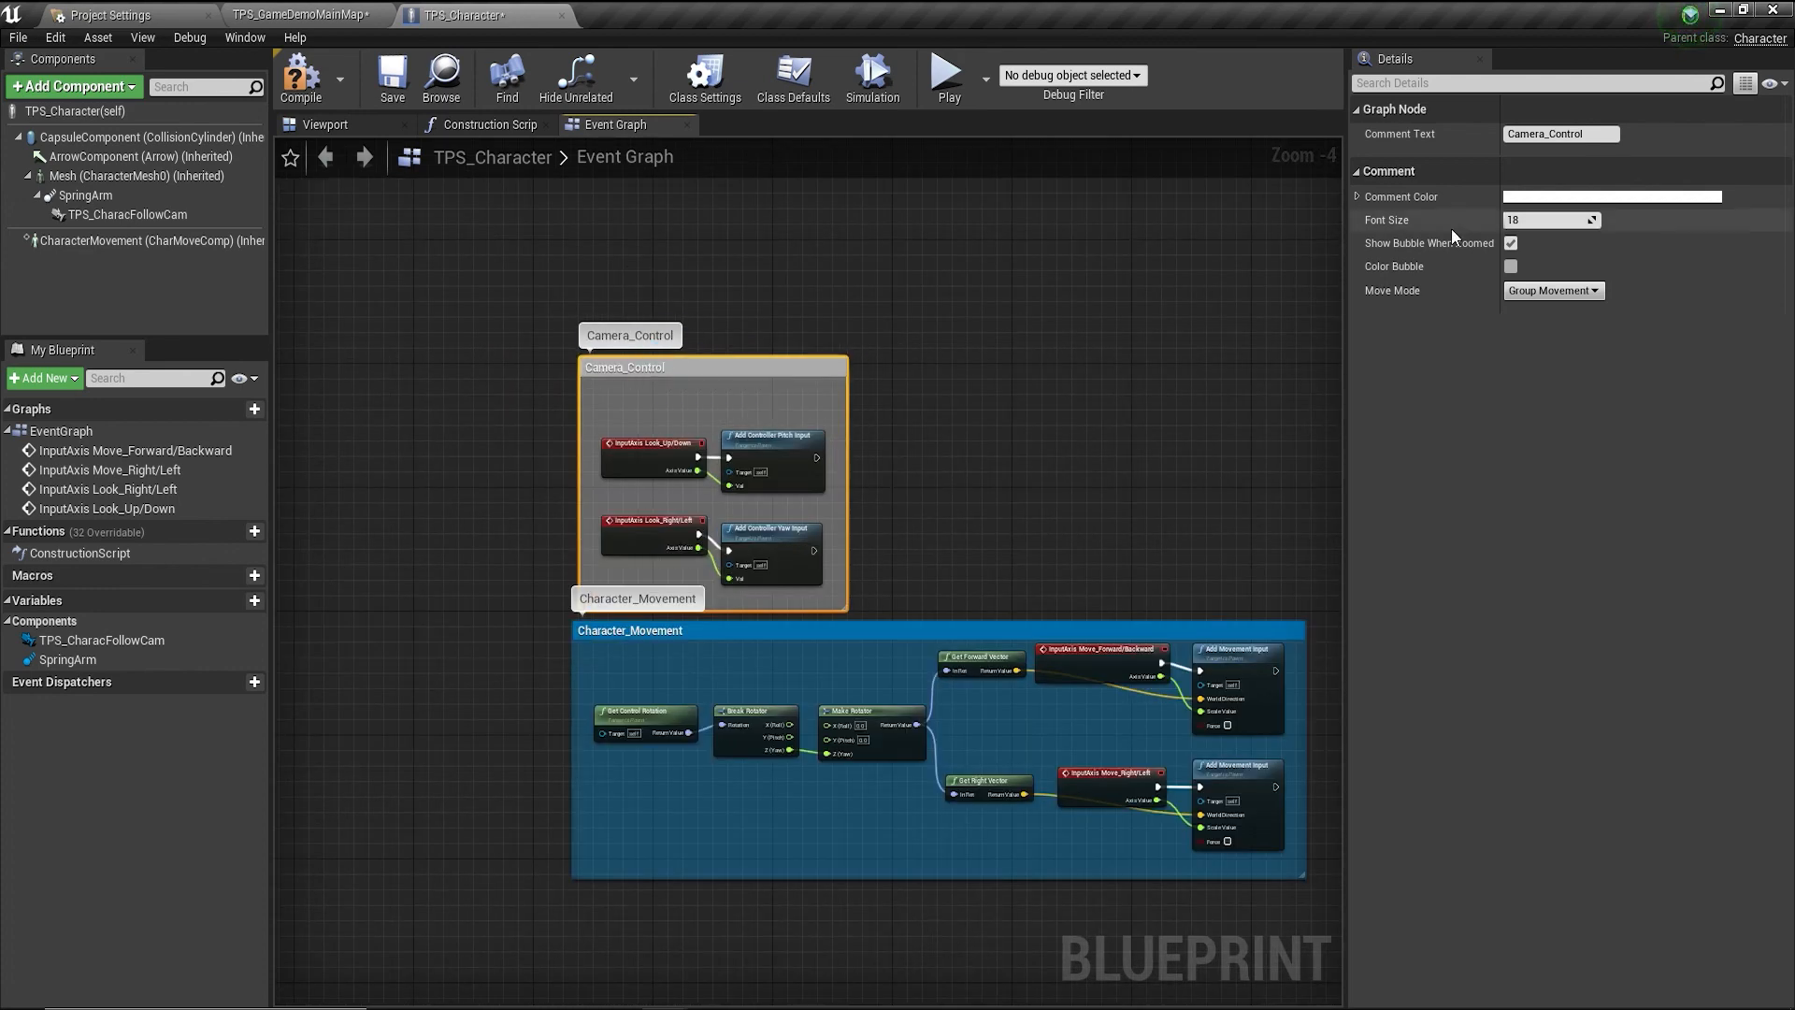
# Set the Camera_Control comment box's color to deep blue, hex sRGB 0048FFFF, and compile and save the blueprint.
pyautogui.click(1522, 197)
pyautogui.click(1177, 285)
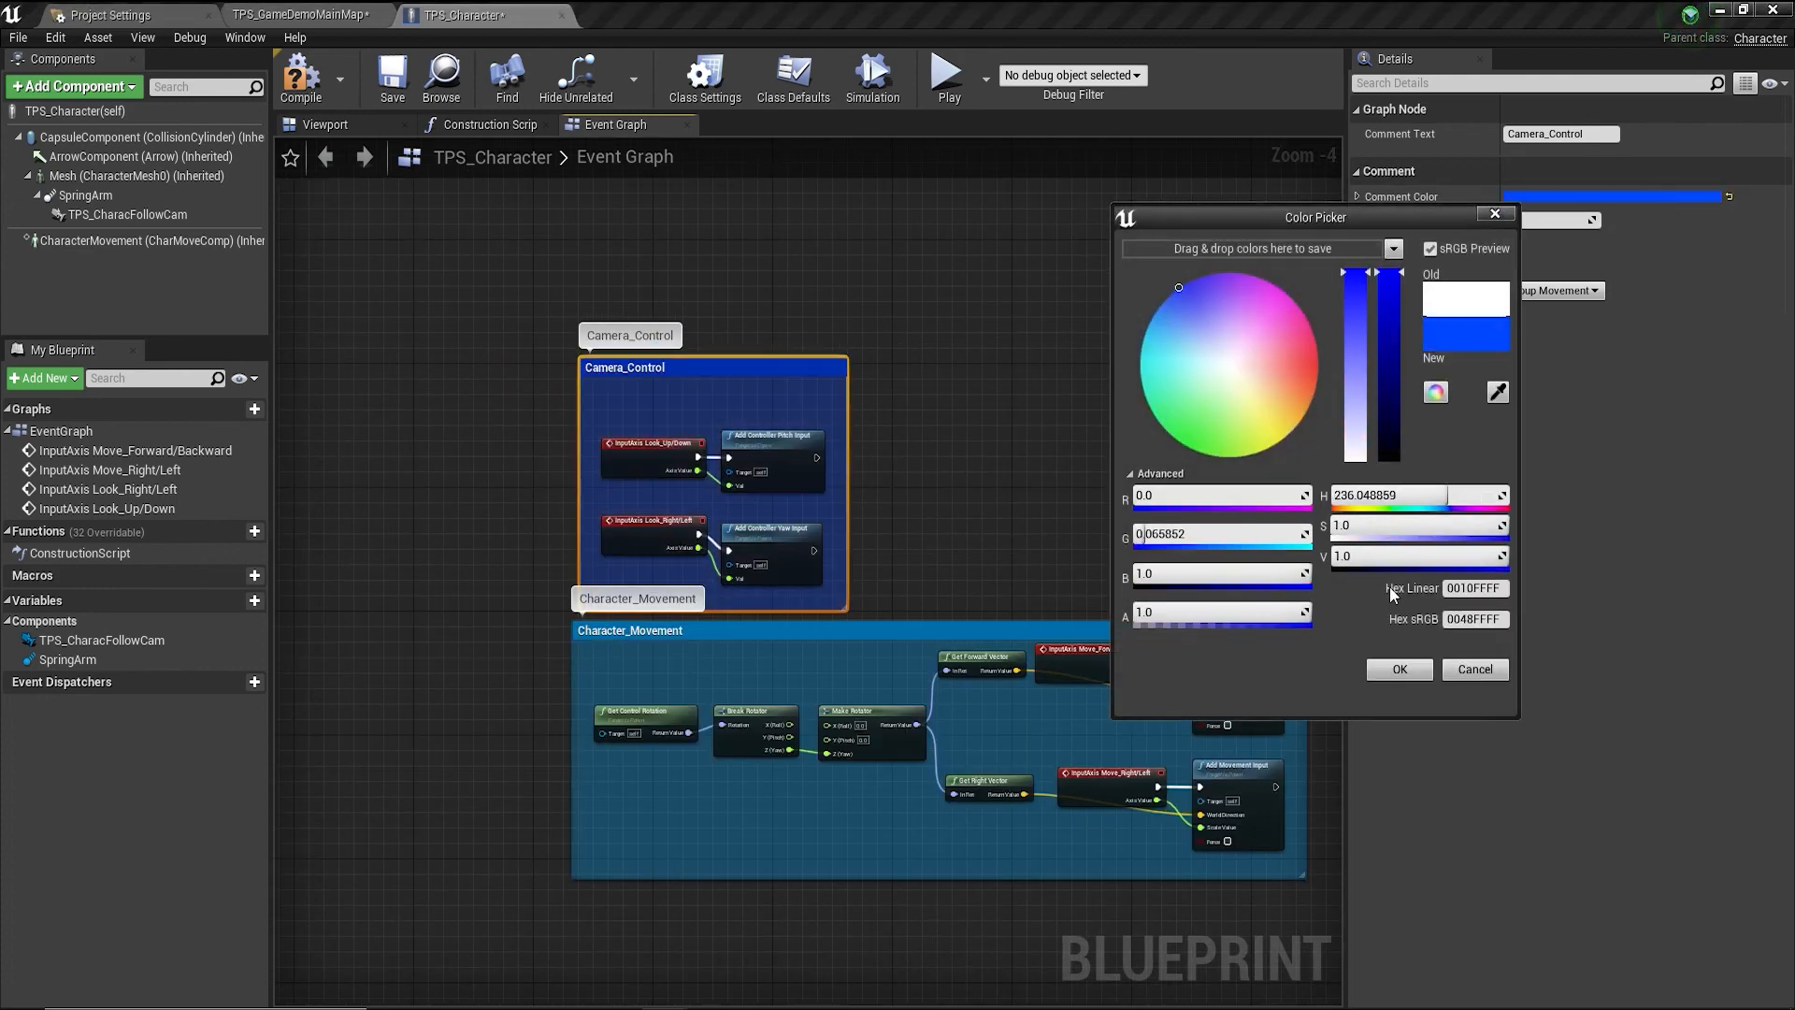
pyautogui.click(1399, 669)
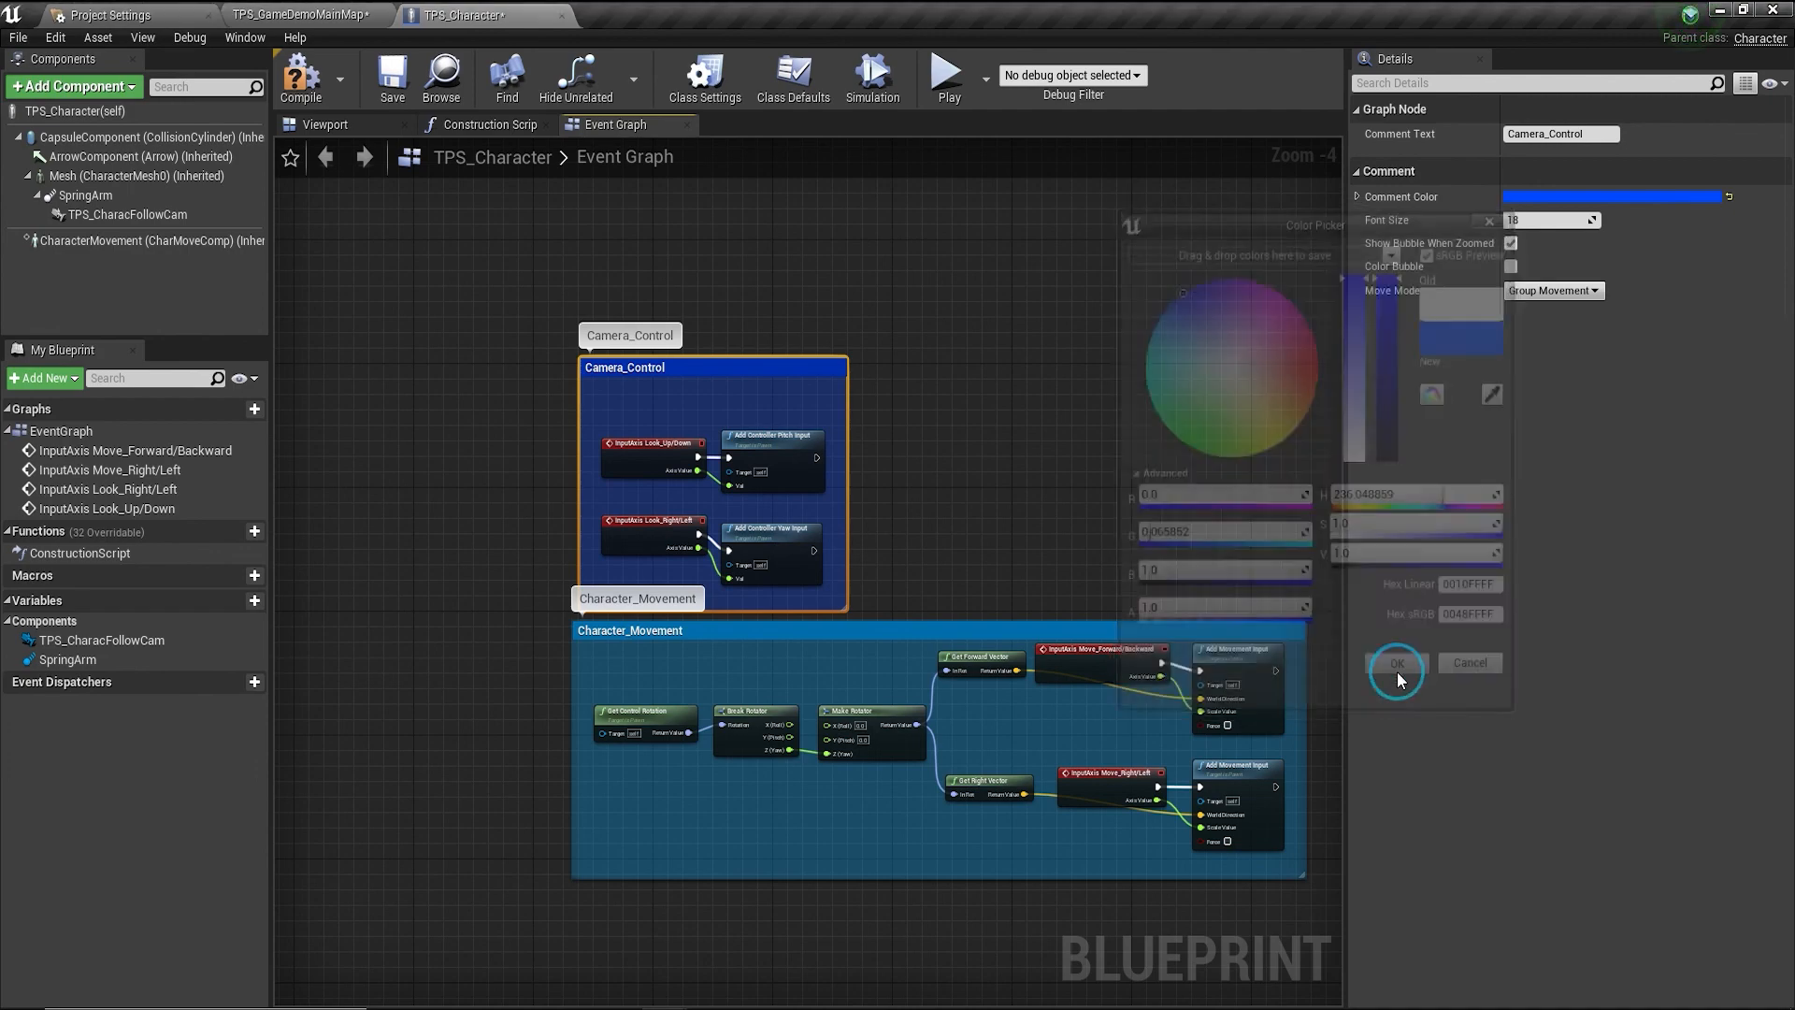
pyautogui.click(305, 78)
pyautogui.click(386, 76)
# Examine the layout of the Camera_Control and Character_Movement comment groups in the event graph.
pyautogui.scroll(-2, 558, 434)
pyautogui.scroll(3, 737, 555)
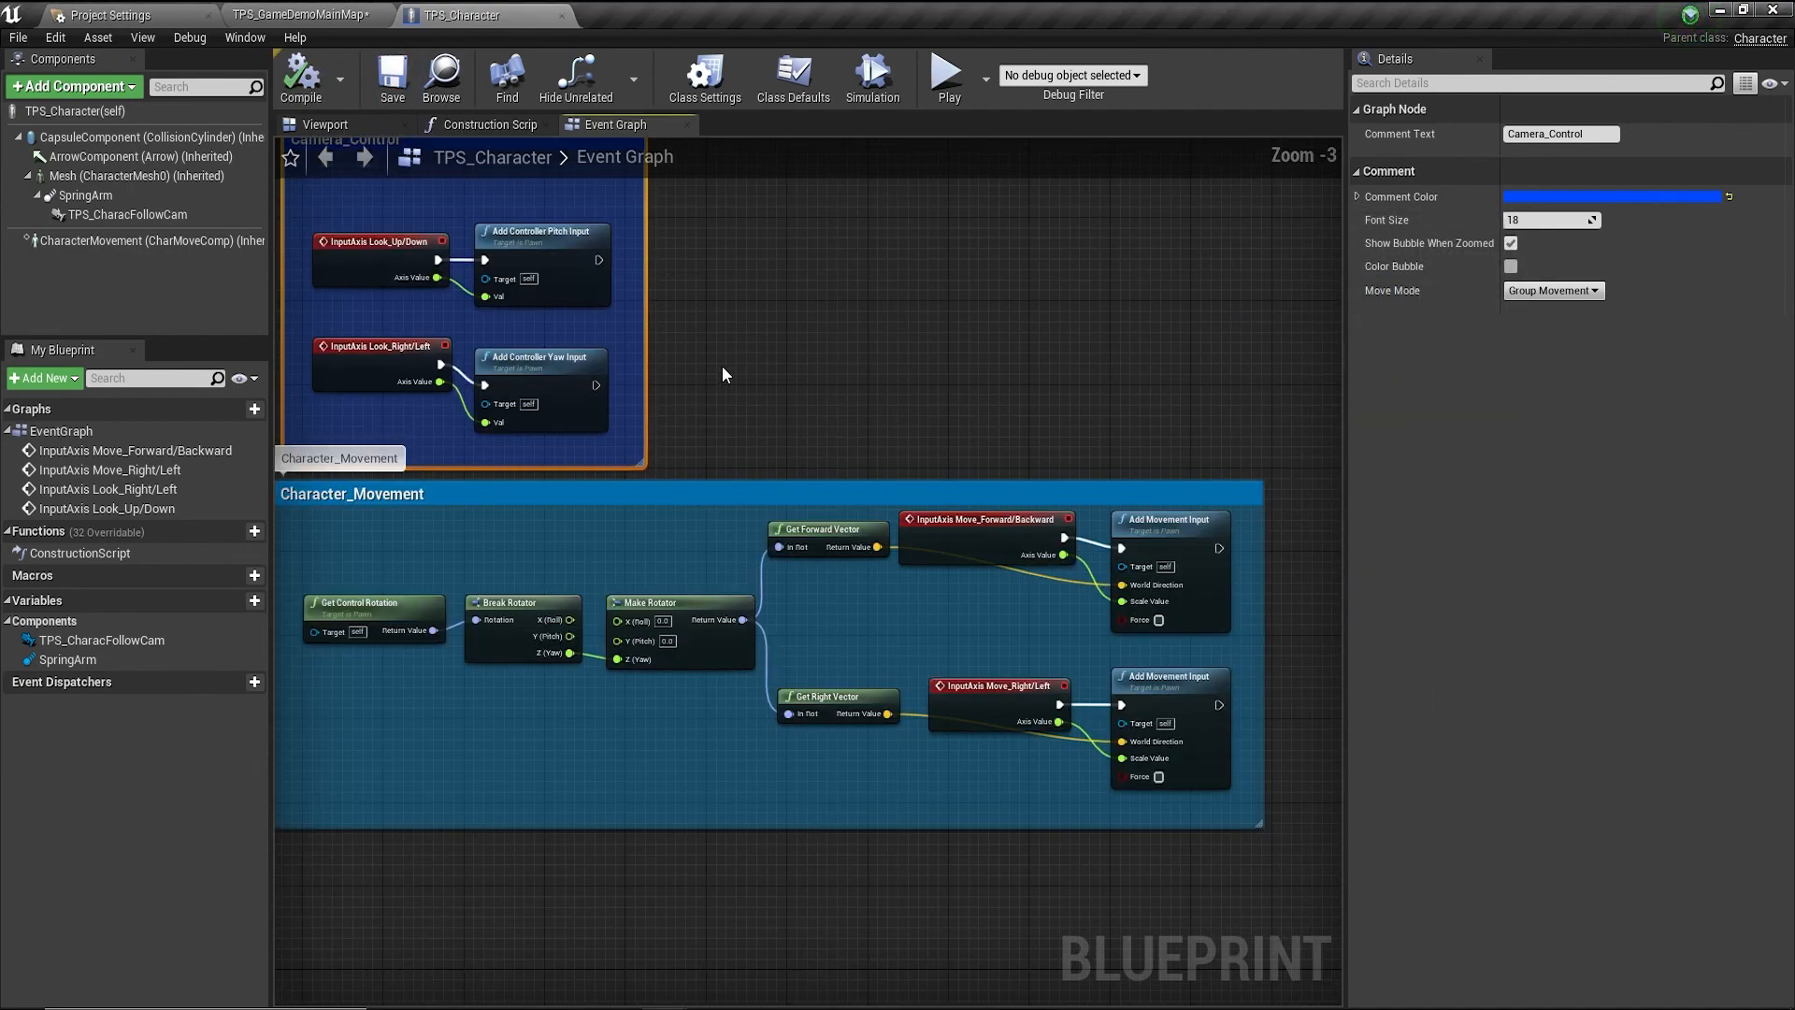
pyautogui.moveTo(723, 368); pyautogui.dragTo(901, 448, button='right')
pyautogui.scroll(-2, 901, 449)
pyautogui.moveTo(1029, 445); pyautogui.dragTo(950, 461, button='right')
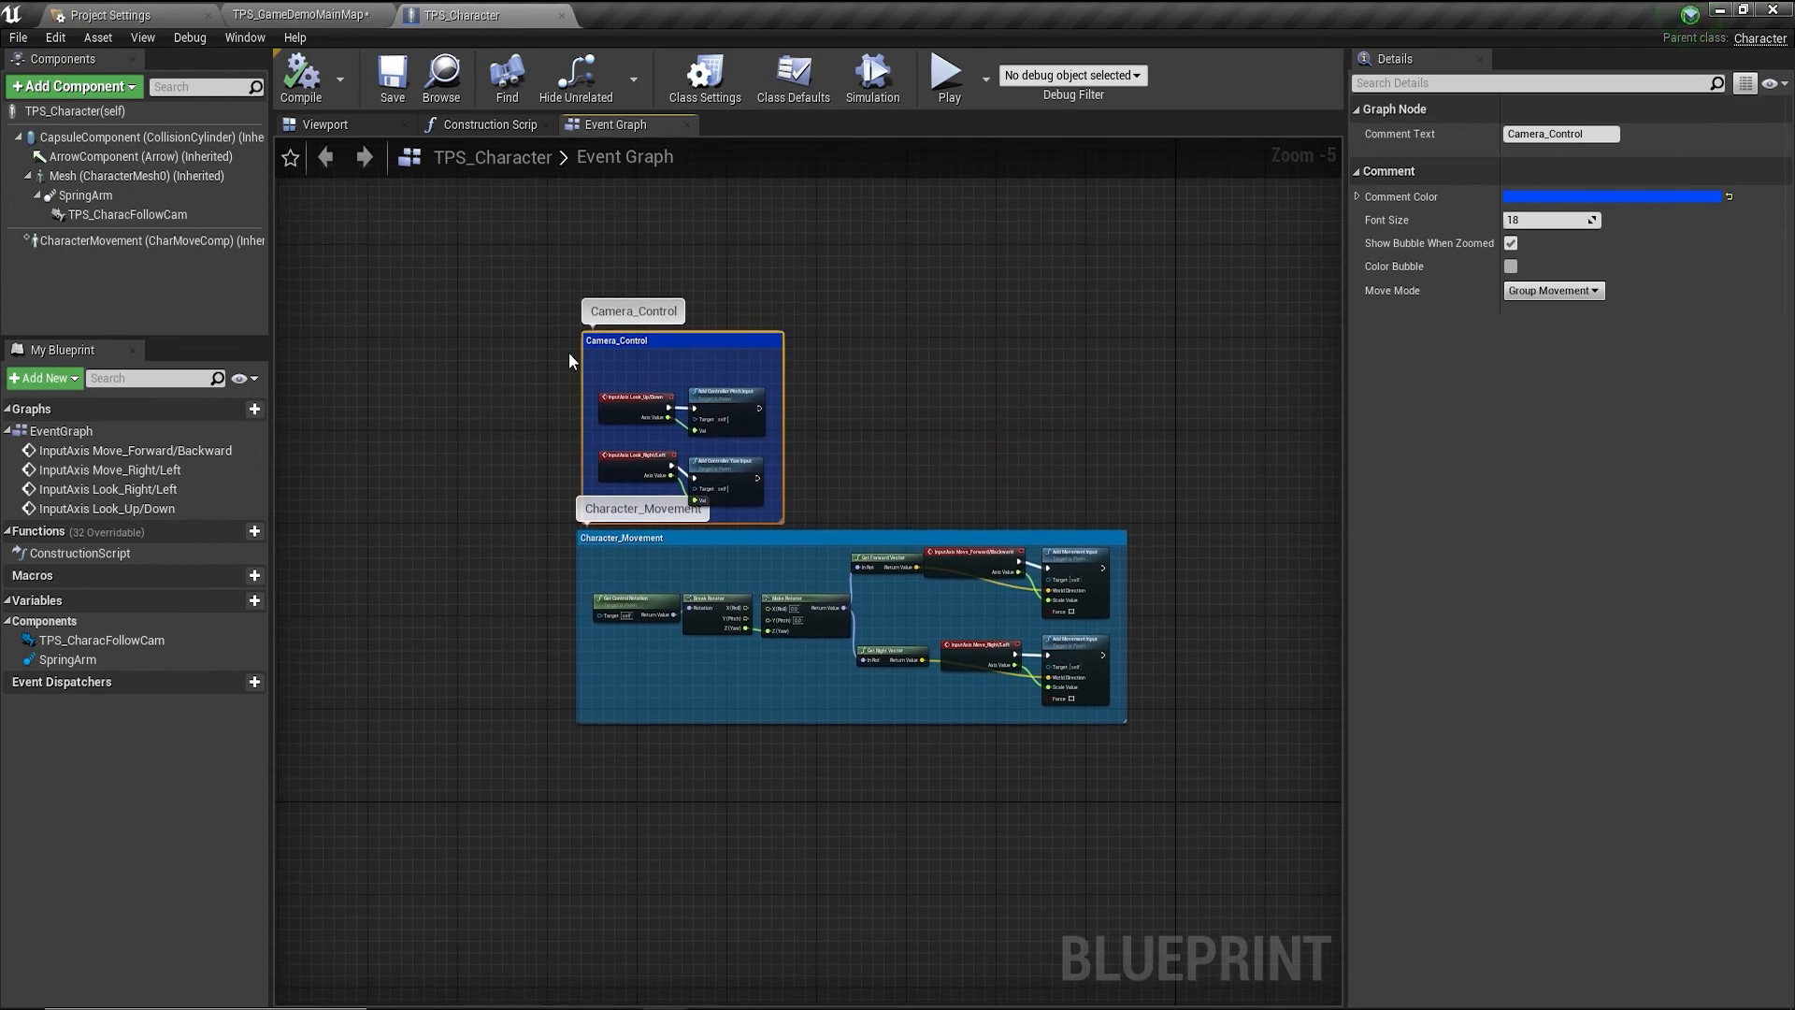
pyautogui.scroll(2, 590, 357)
pyautogui.scroll(-2, 1040, 529)
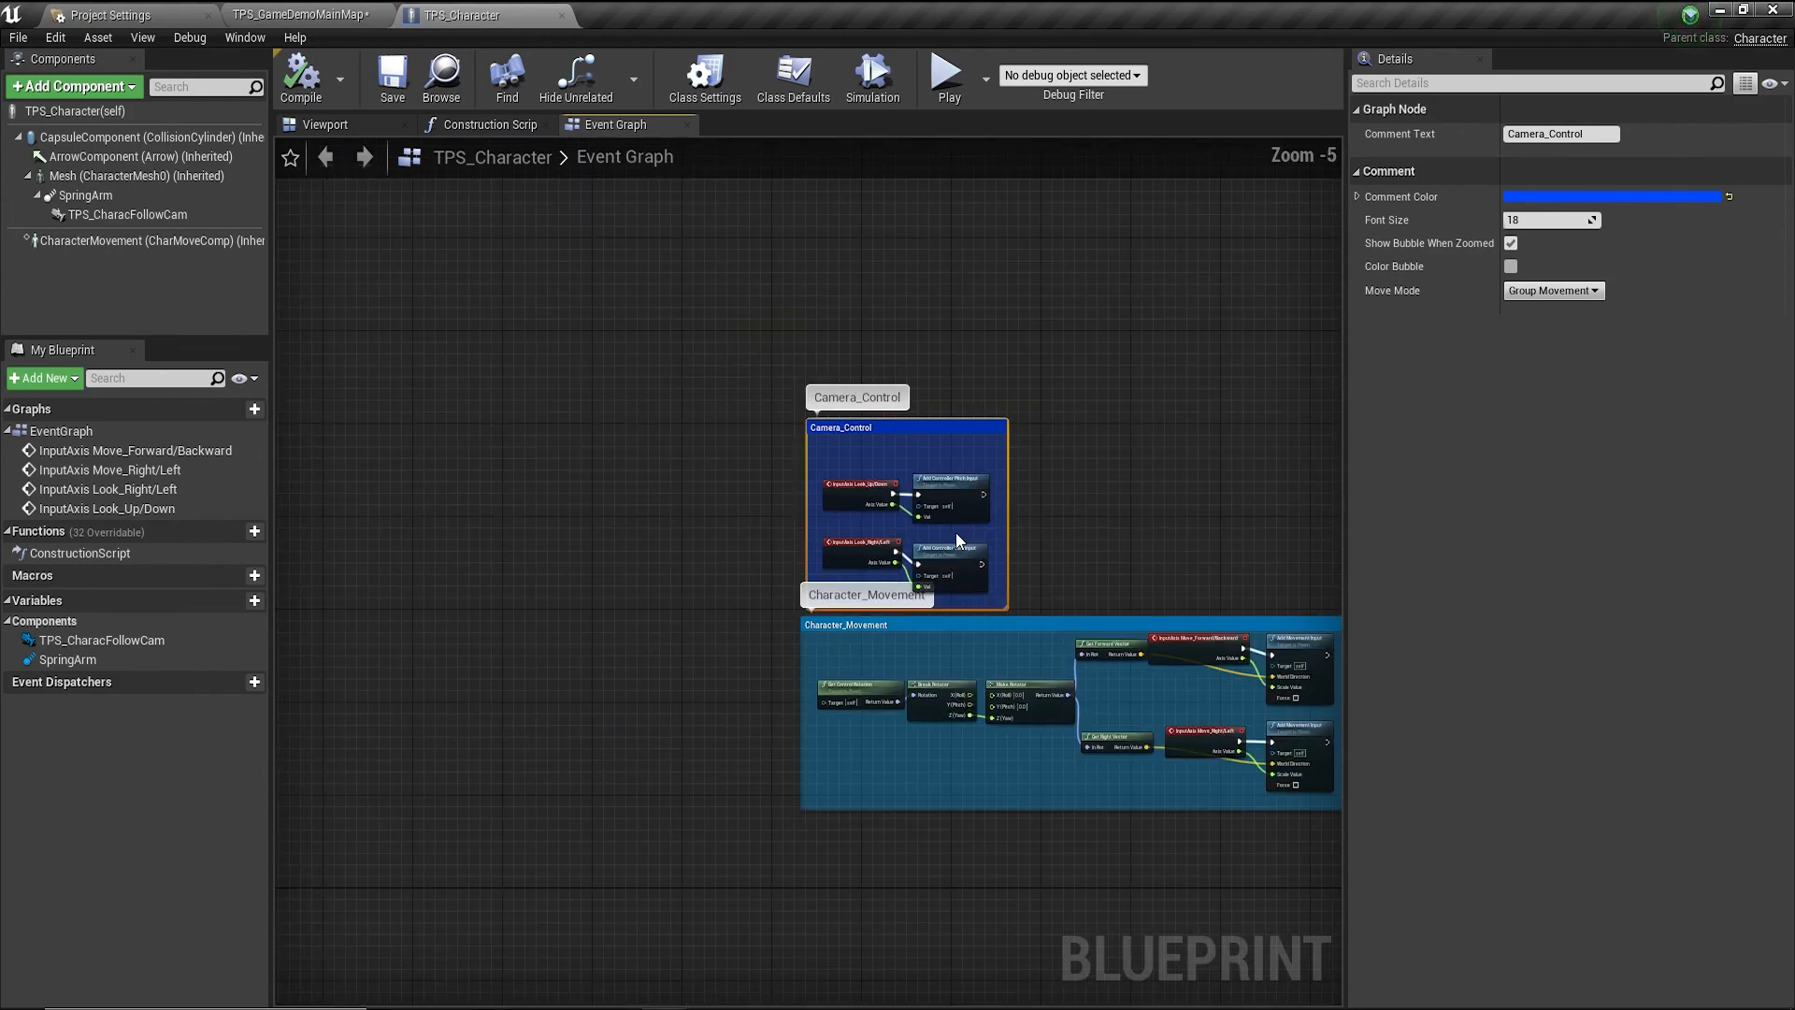
pyautogui.moveTo(1167, 548); pyautogui.dragTo(983, 516, button='right')
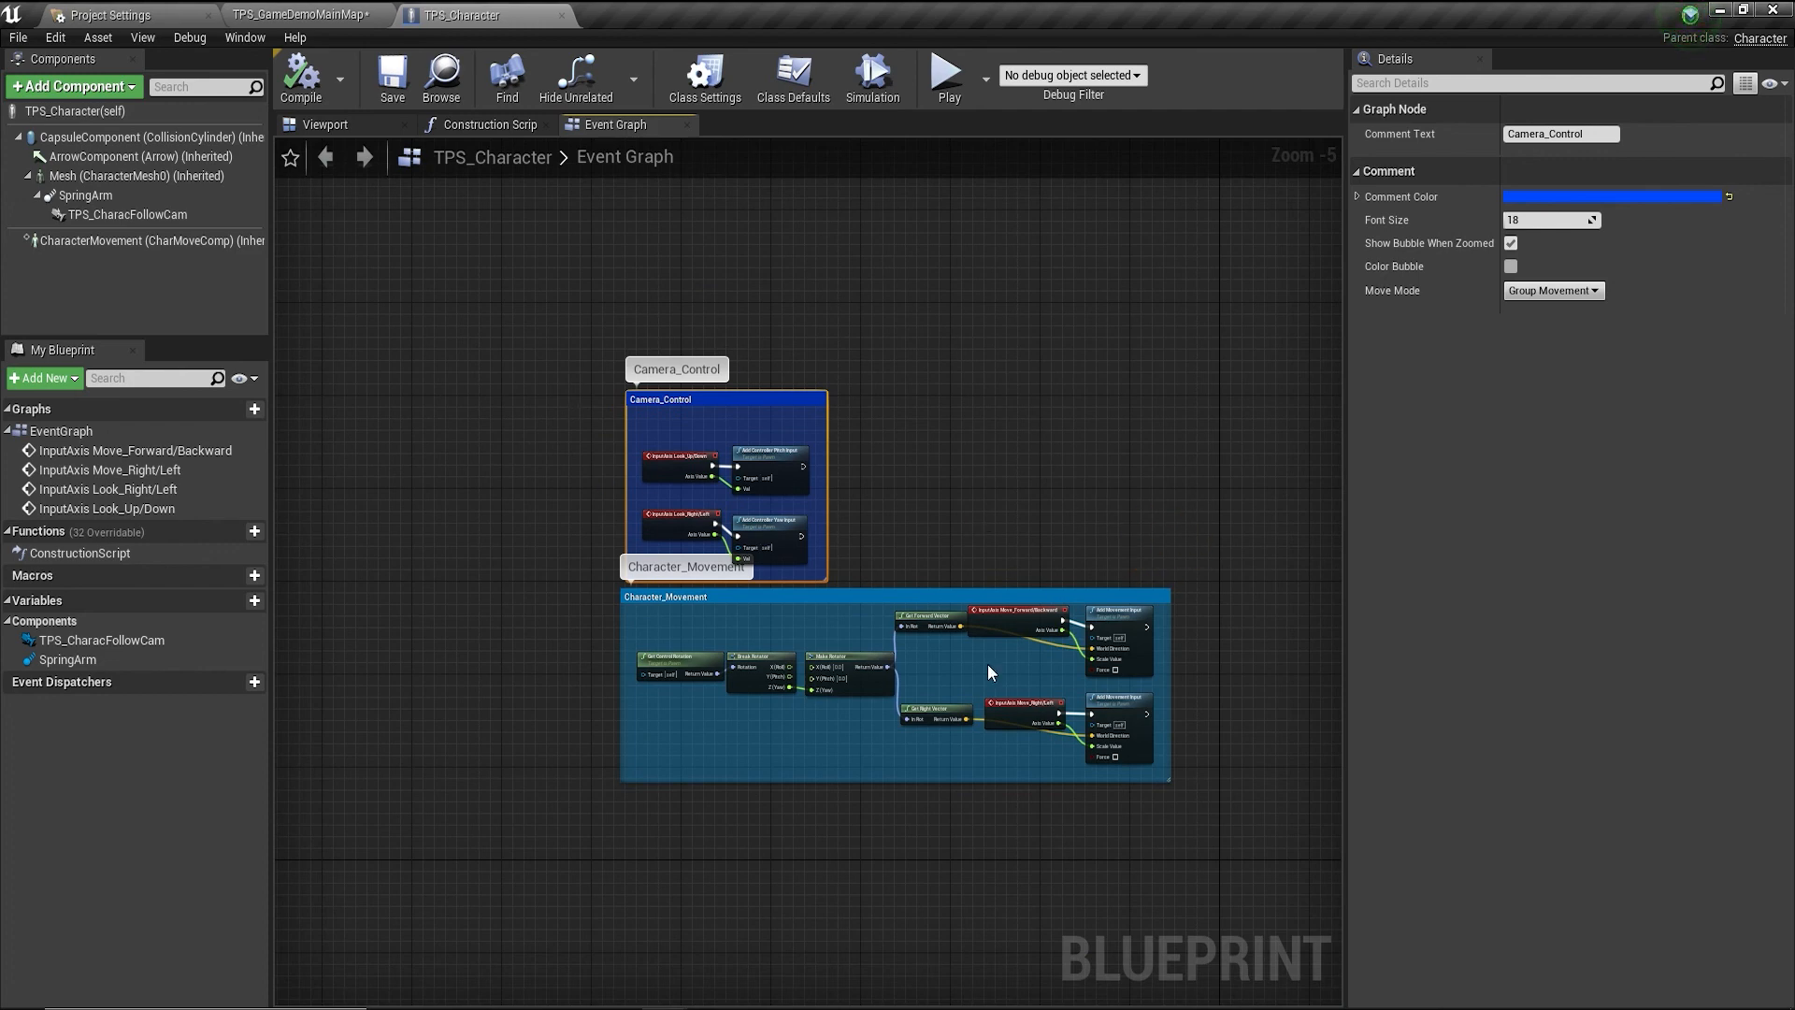